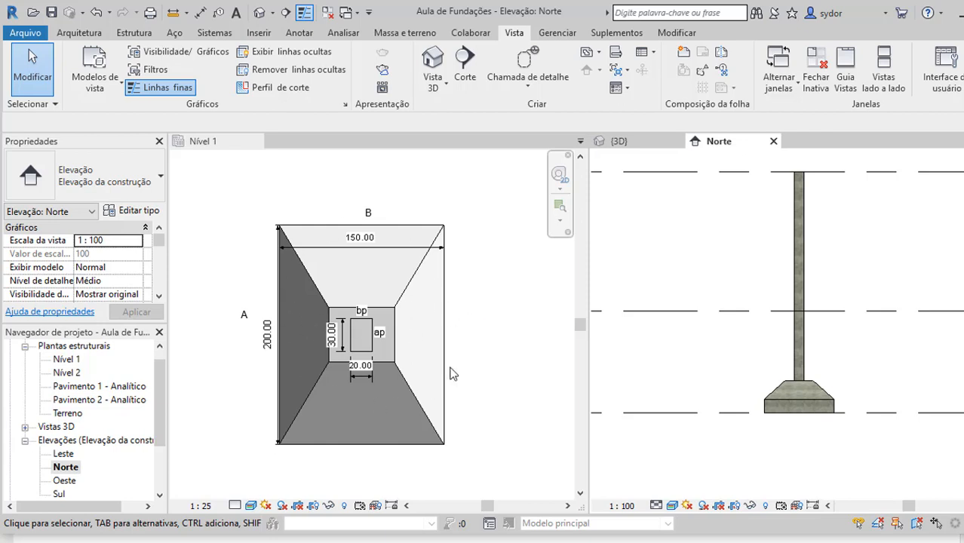
Add the text note "carga do pilar" above the column in the Norte elevation.
{"action": "left_click", "coordinate": [451, 205]}
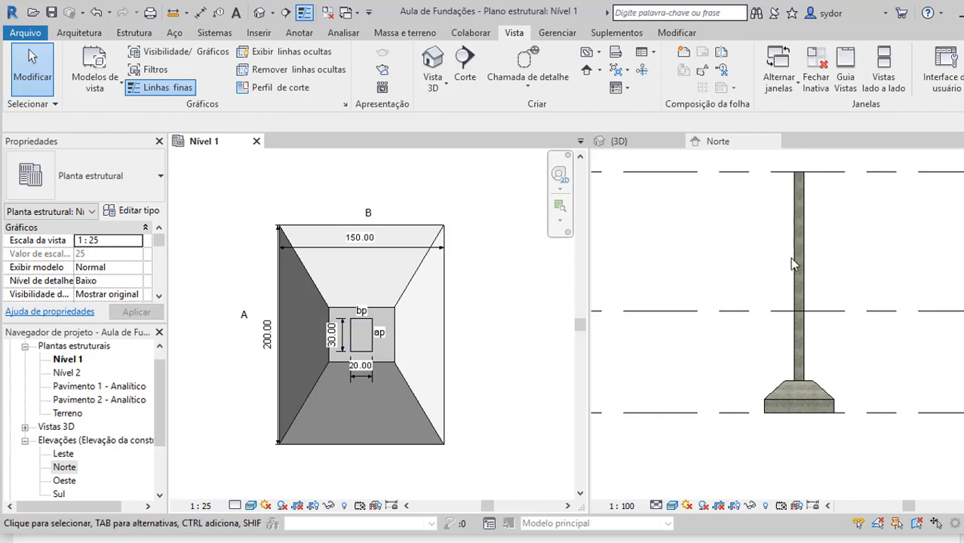
{"action": "scroll", "coordinate": [677, 384], "scroll_direction": "down", "scroll_amount": 2}
{"action": "scroll", "coordinate": [809, 209], "scroll_direction": "up", "scroll_amount": 3}
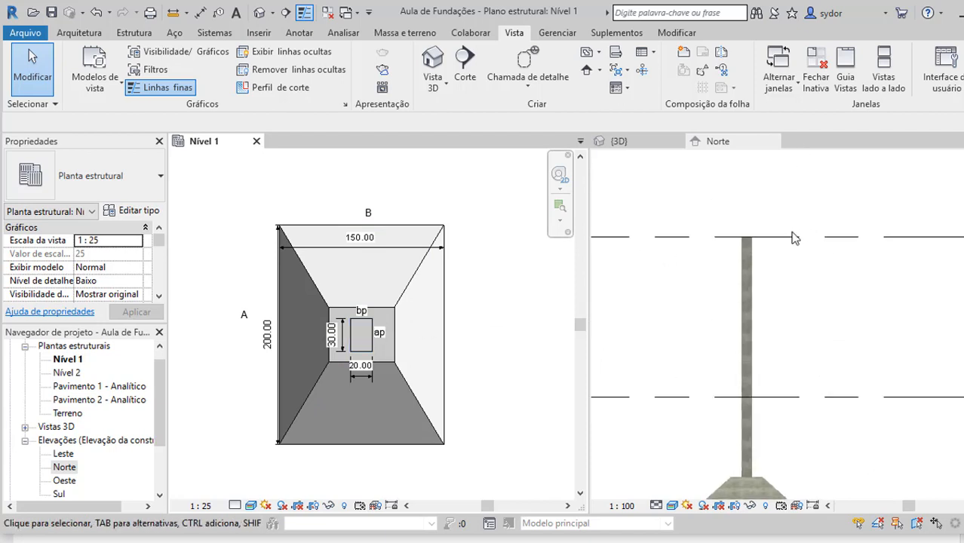
{"action": "scroll", "coordinate": [788, 272], "scroll_direction": "down", "scroll_amount": 2}
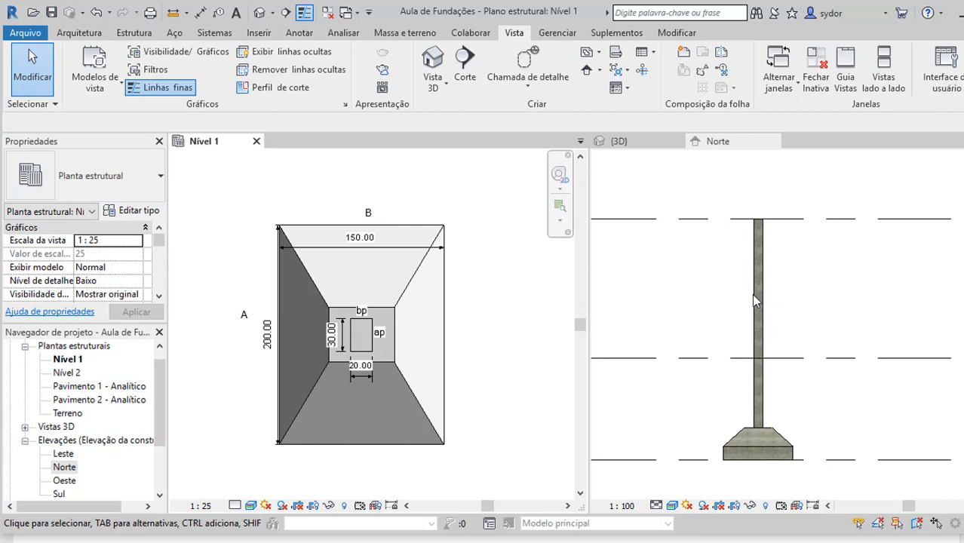
{"action": "key", "text": "t"}
{"action": "key", "text": "x"}
{"action": "left_click", "coordinate": [765, 199]}
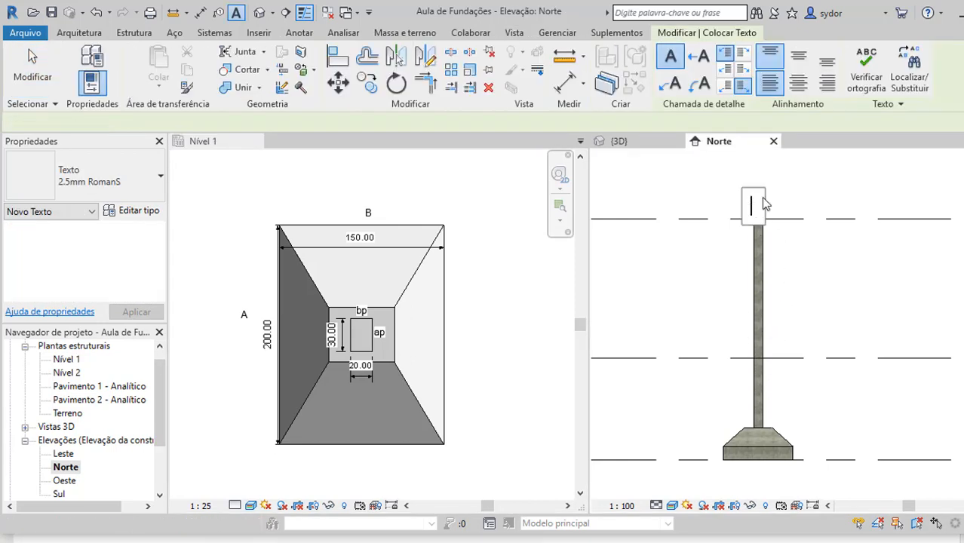
{"action": "type", "text": "c"}
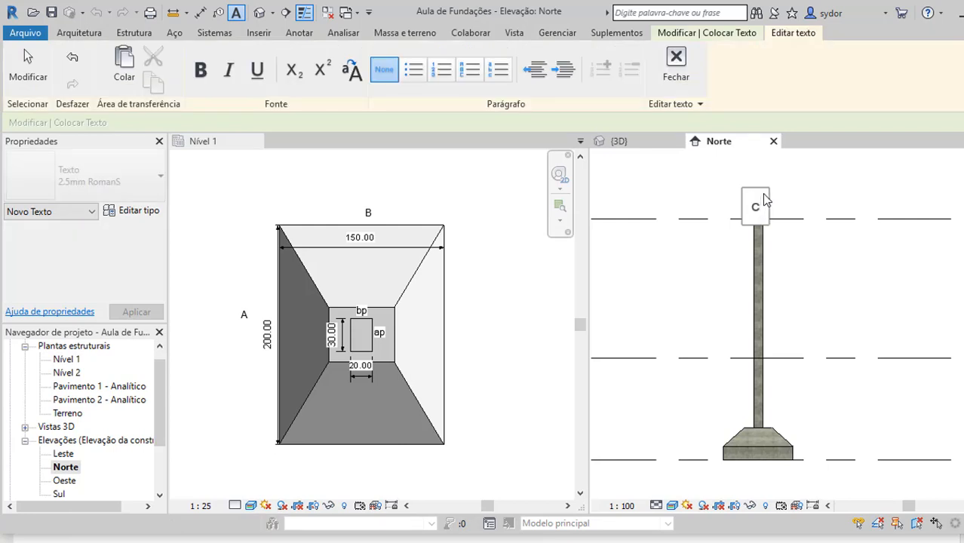
{"action": "type", "text": "rga"}
{"action": "key", "text": "BackSpace"}
{"action": "key", "text": "BackSpace"}
{"action": "key", "text": "BackSpace"}
{"action": "key", "text": "BackSpace"}
{"action": "type", "text": "Carga"}
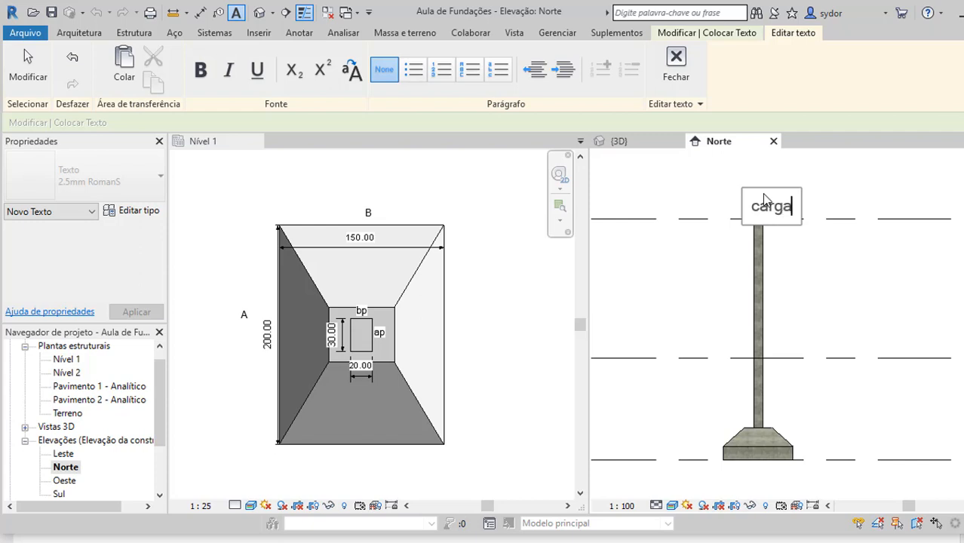
{"action": "type", "text": "do pi"}
{"action": "key", "text": "BackSpace"}
{"action": "key", "text": "BackSpace"}
{"action": "key", "text": "BackSpace"}
{"action": "key", "text": "BackSpace"}
{"action": "key", "text": "BackSpace"}
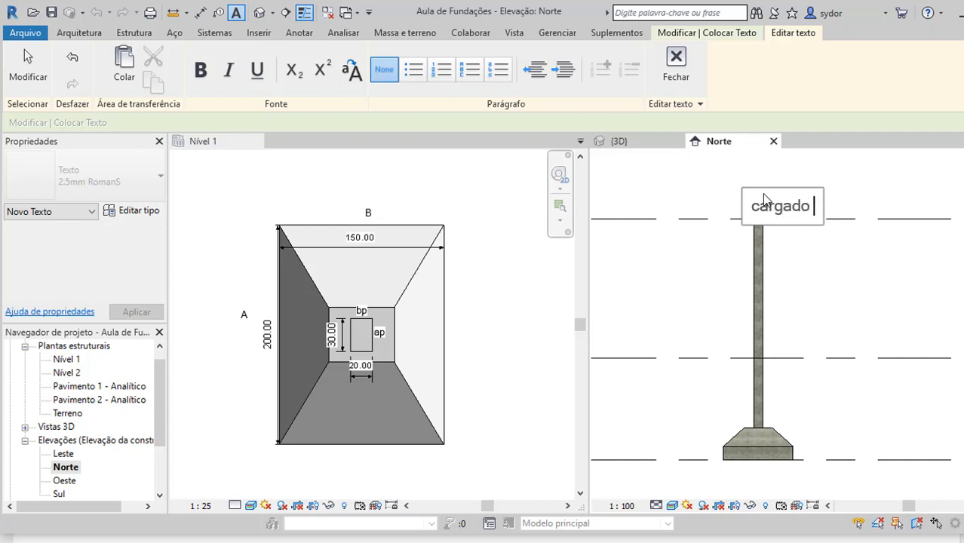
{"action": "type", "text": "do pilar"}
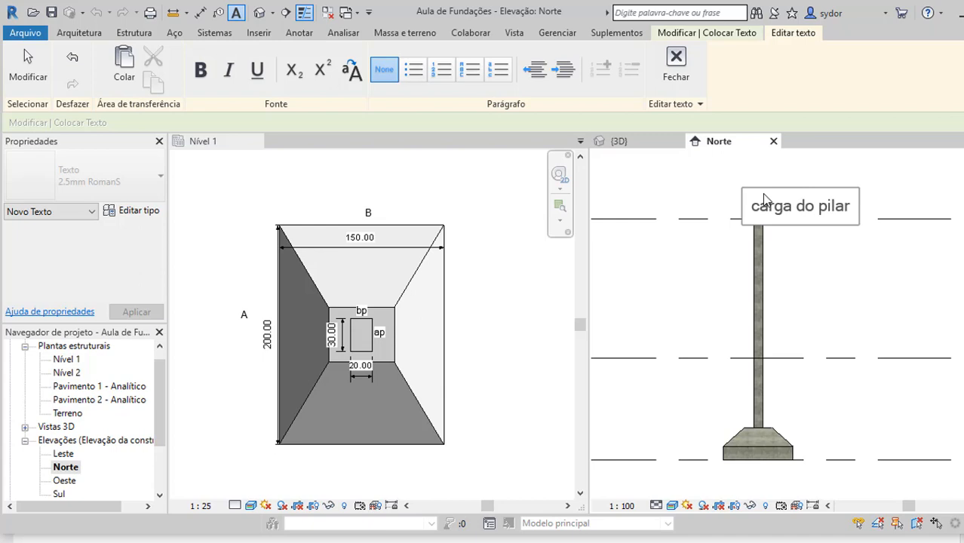
{"action": "left_click", "coordinate": [680, 200]}
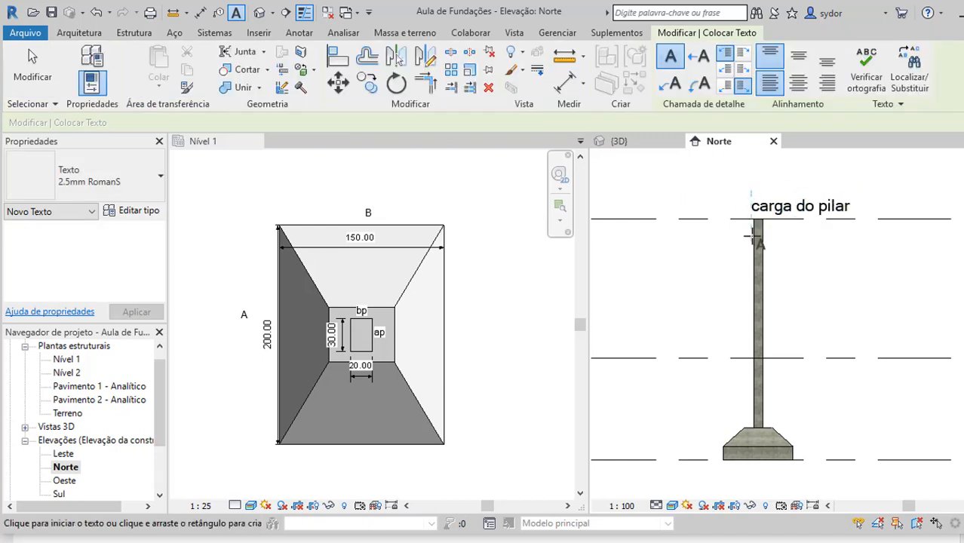
Add the text note "resistencia do solo" below the footing in the Norte elevation and exit the Text tool.
{"action": "left_click", "coordinate": [731, 477]}
{"action": "type", "text": "res"}
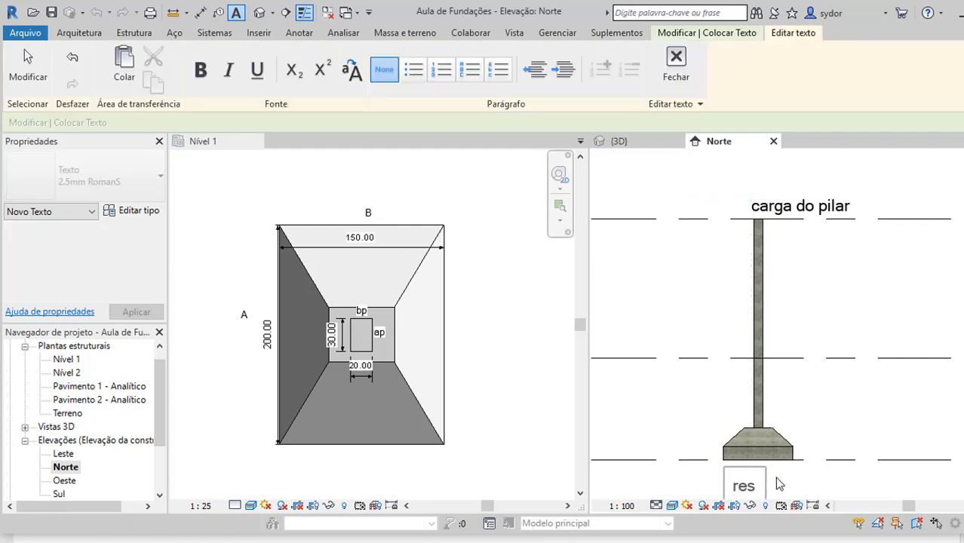
{"action": "type", "text": "istência do solo"}
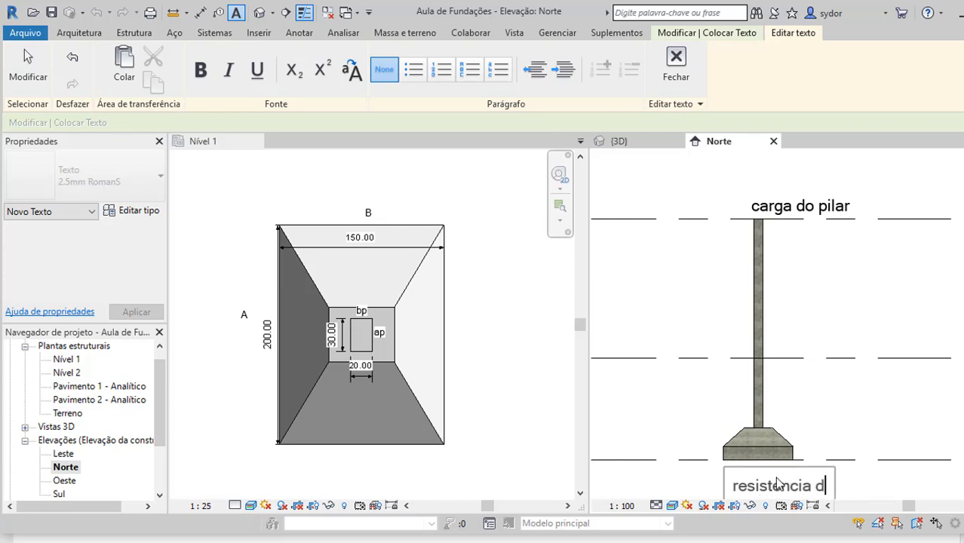
{"action": "left_click", "coordinate": [843, 410]}
{"action": "scroll", "coordinate": [826, 320], "scroll_direction": "down", "scroll_amount": 2}
{"action": "key", "text": "Escape"}
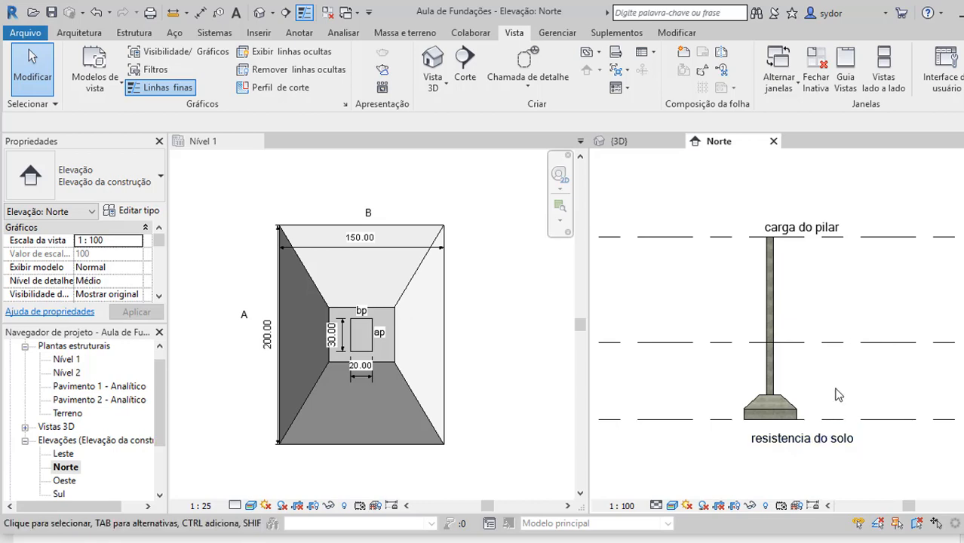
{"action": "left_click", "coordinate": [817, 437]}
{"action": "left_click", "coordinate": [840, 379]}
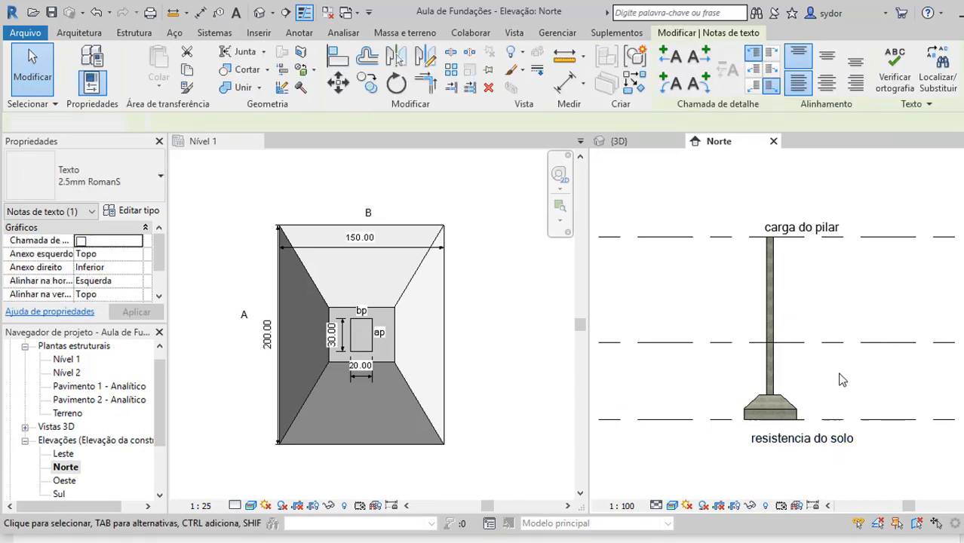
{"action": "left_click", "coordinate": [842, 449]}
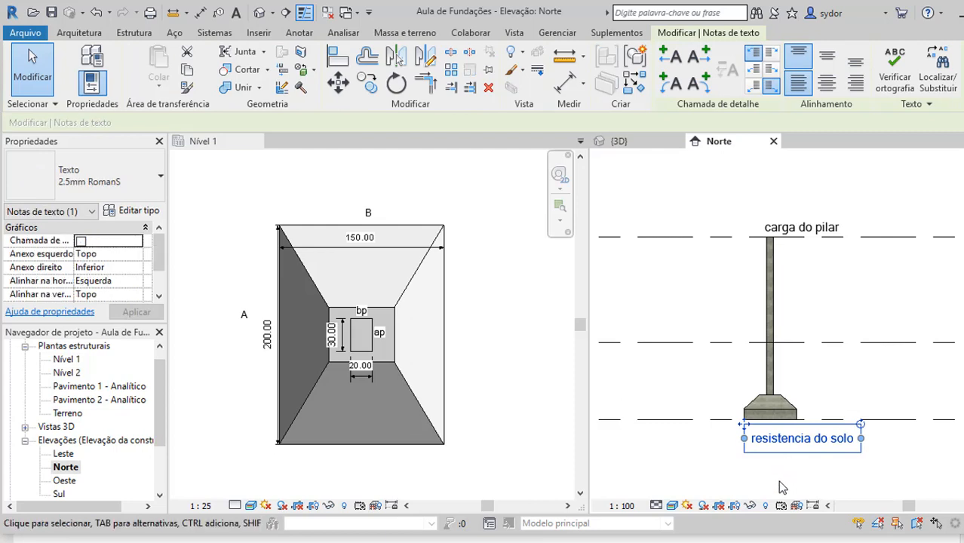
{"action": "scroll", "coordinate": [770, 317], "scroll_direction": "down", "scroll_amount": 1}
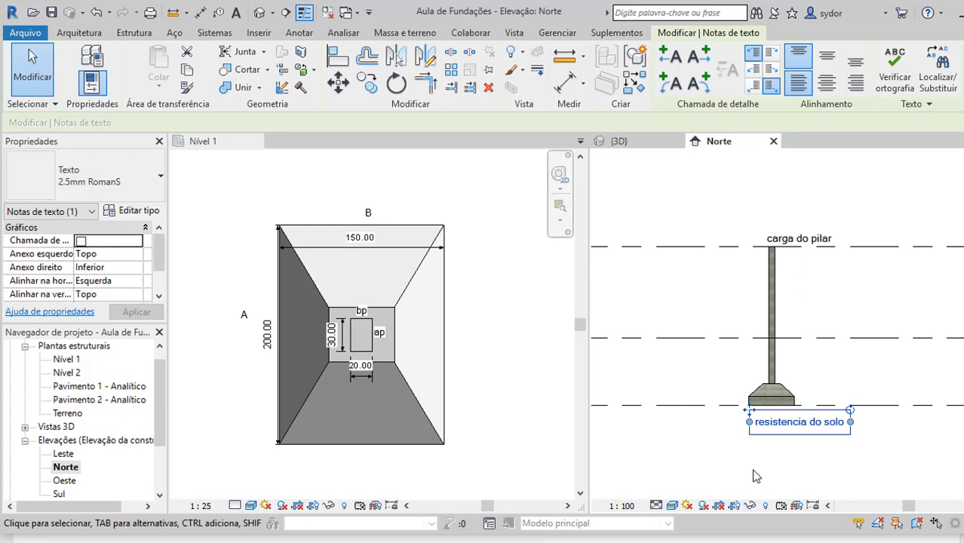
{"action": "left_click", "coordinate": [898, 437]}
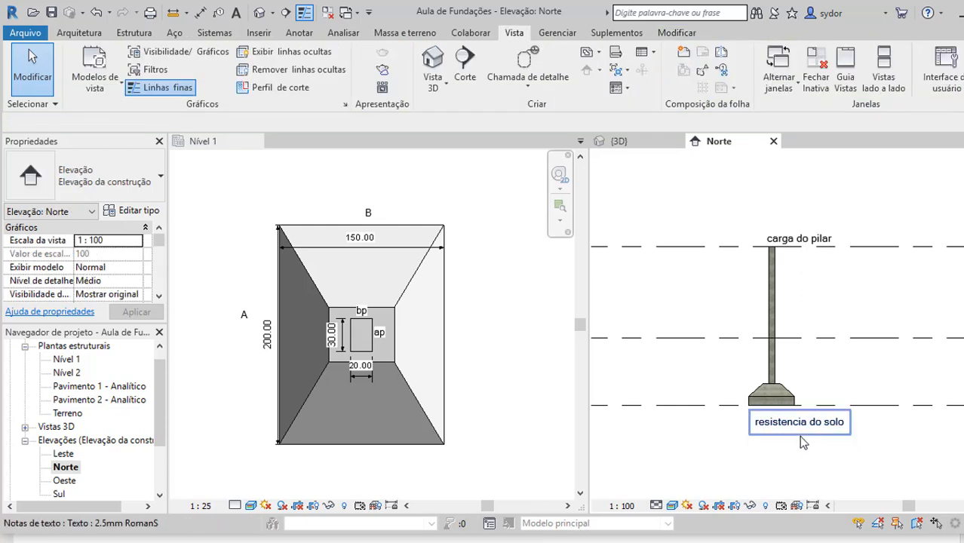
{"action": "left_click", "coordinate": [804, 435]}
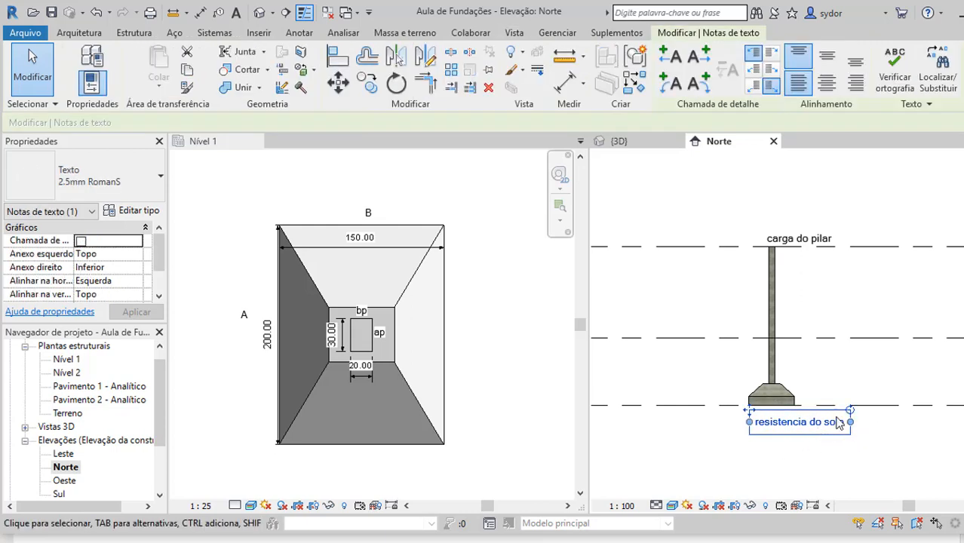
{"action": "left_click", "coordinate": [899, 437]}
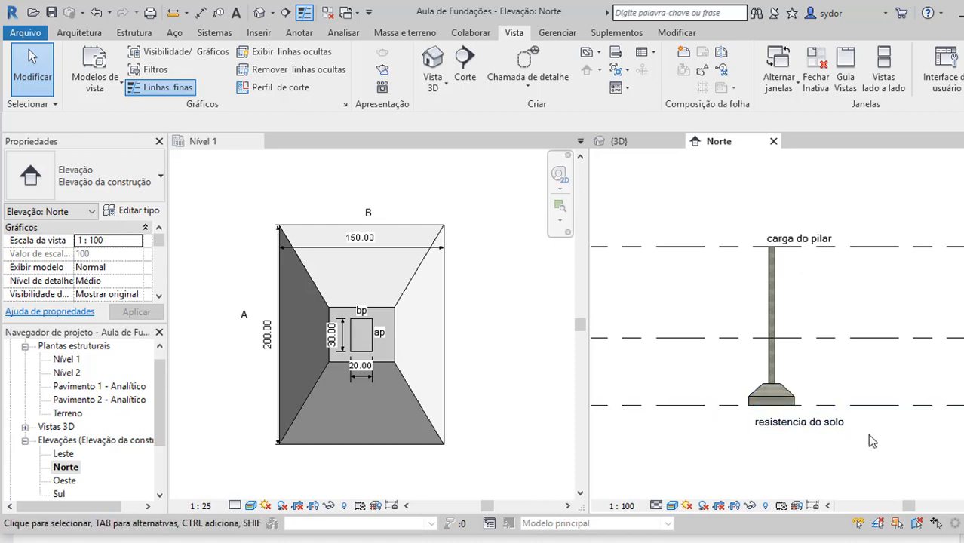
{"action": "left_click", "coordinate": [825, 428]}
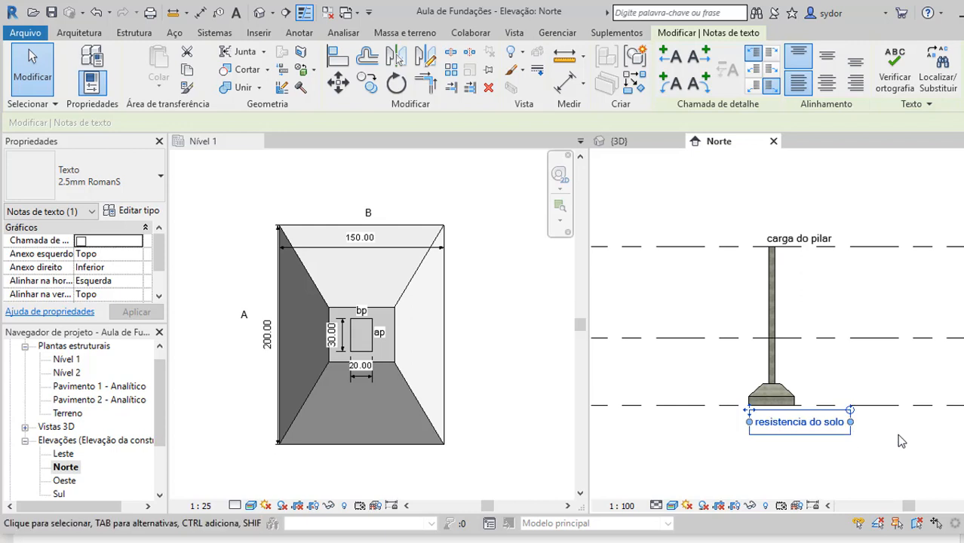
{"action": "left_click", "coordinate": [894, 379]}
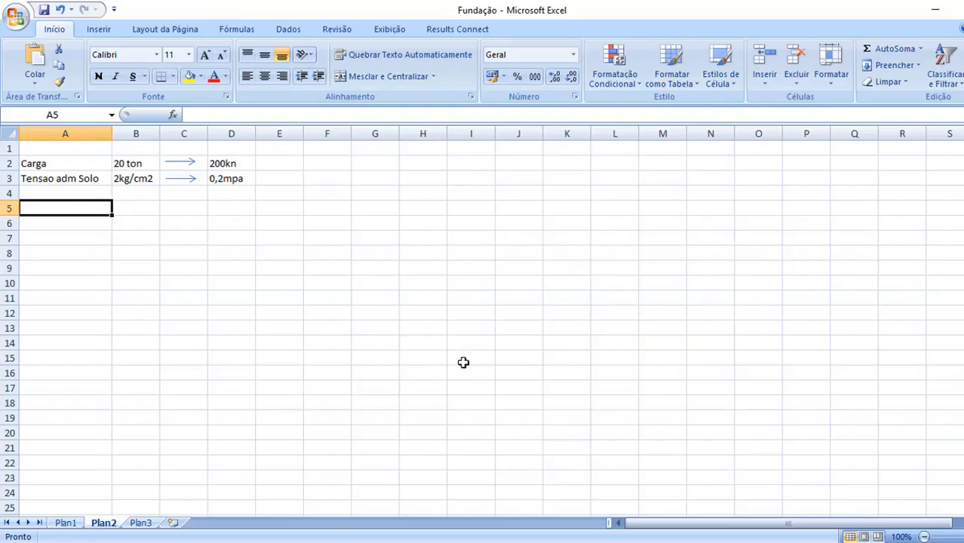
In the Excel workbook Fundação, examine the load and allowable soil stress entries and their unit conversions on sheet Plan2.
{"action": "left_click", "coordinate": [71, 163]}
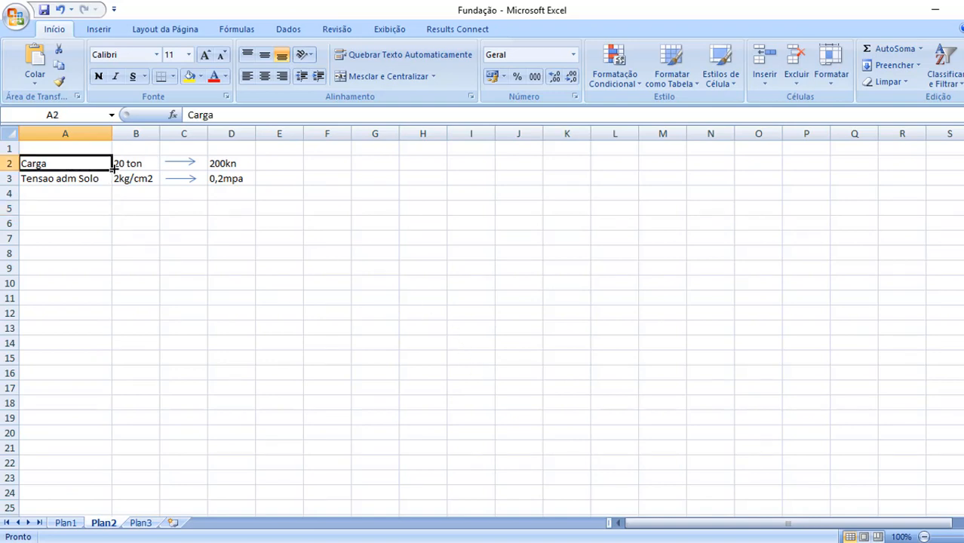
{"action": "left_click", "coordinate": [123, 167]}
{"action": "left_click", "coordinate": [218, 167]}
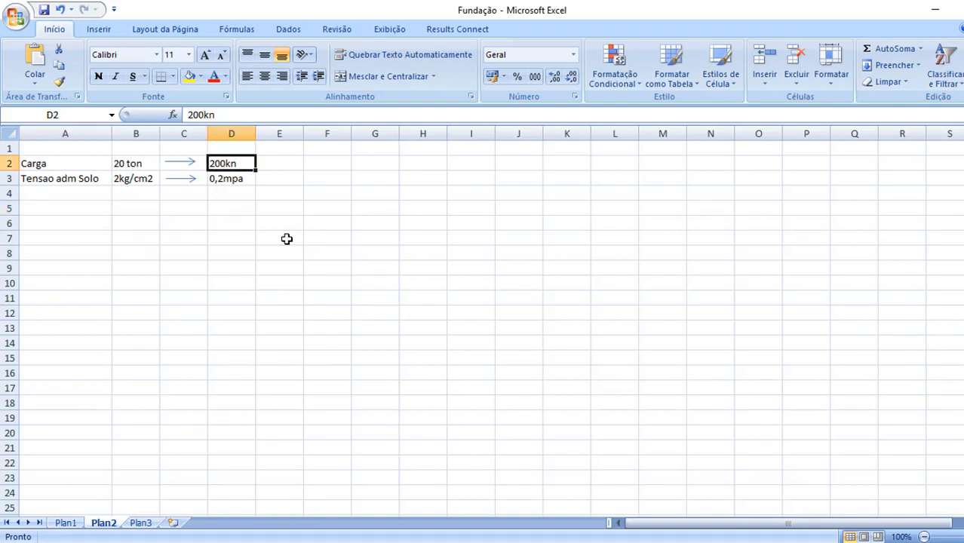
{"action": "left_click", "coordinate": [326, 282]}
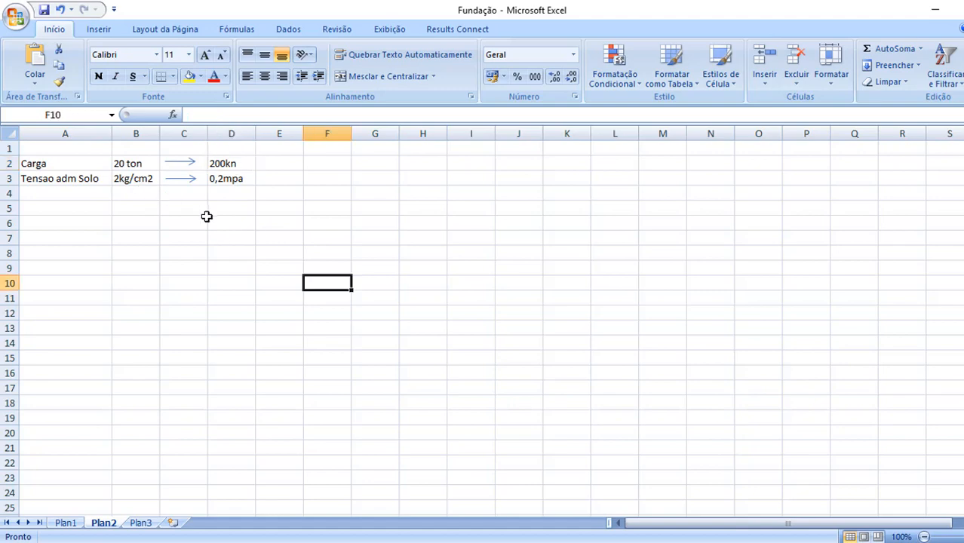
{"action": "left_click", "coordinate": [219, 164]}
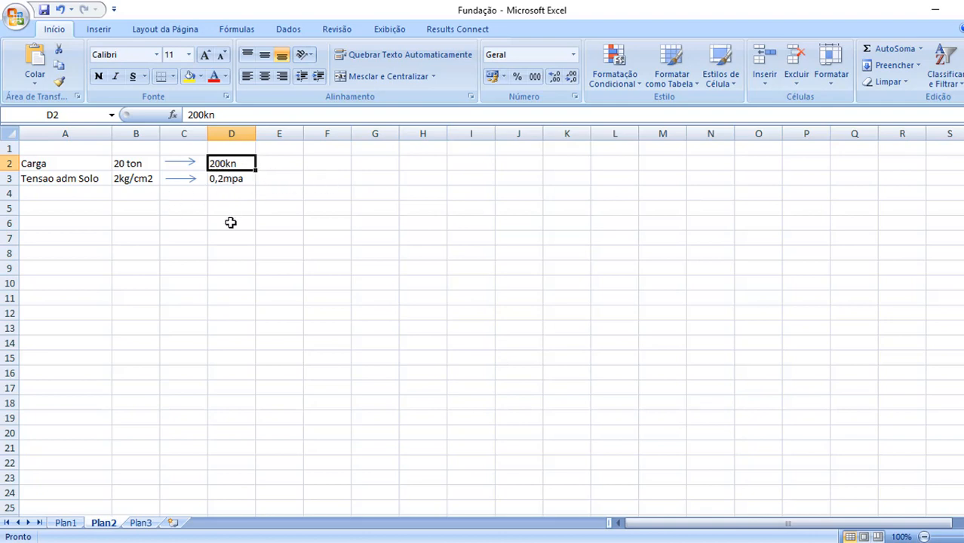
{"action": "left_click", "coordinate": [136, 181]}
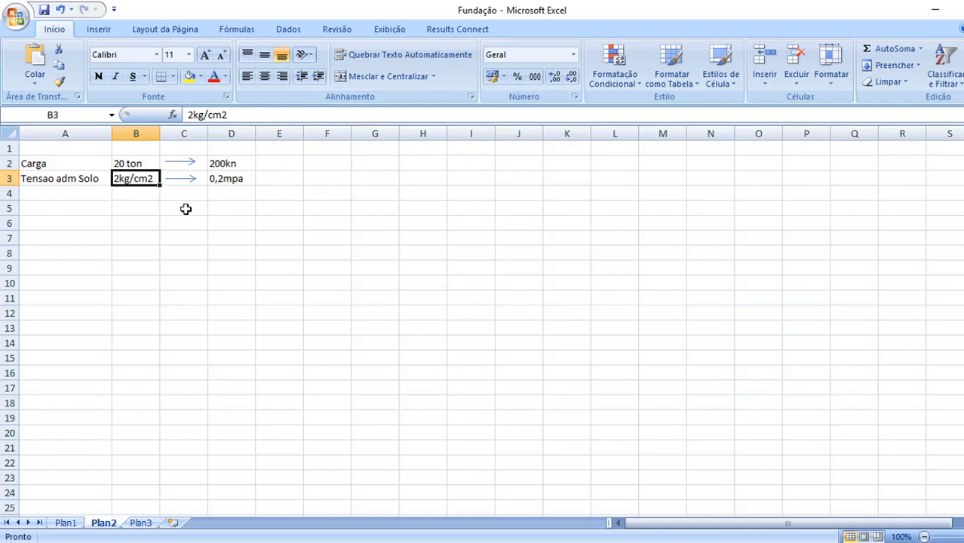
{"action": "left_click", "coordinate": [375, 208]}
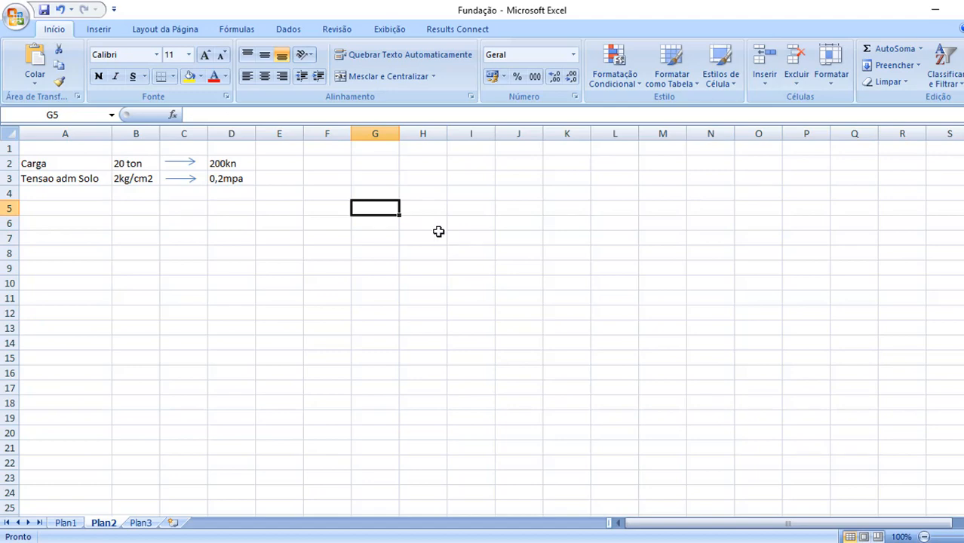
Enter the trial footing sizes 60x60 in cell G3 and 80x80 in cell G4.
{"action": "left_click", "coordinate": [369, 177]}
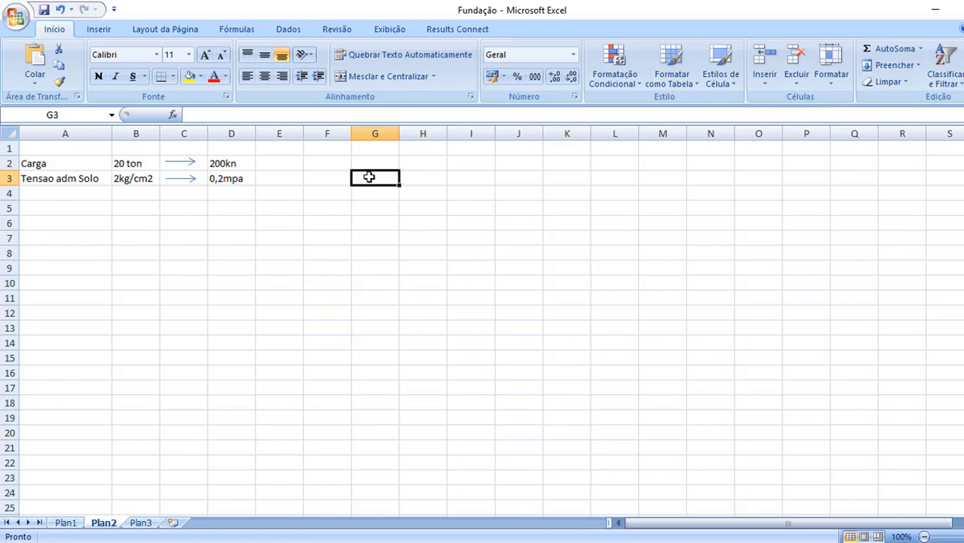
{"action": "type", "text": "60x"}
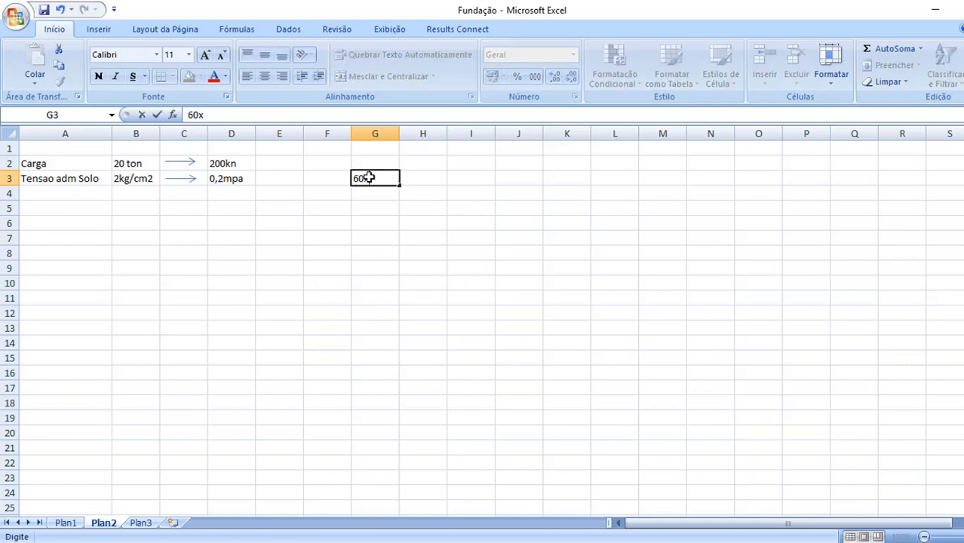
{"action": "type", "text": "60"}
{"action": "key", "text": "Return"}
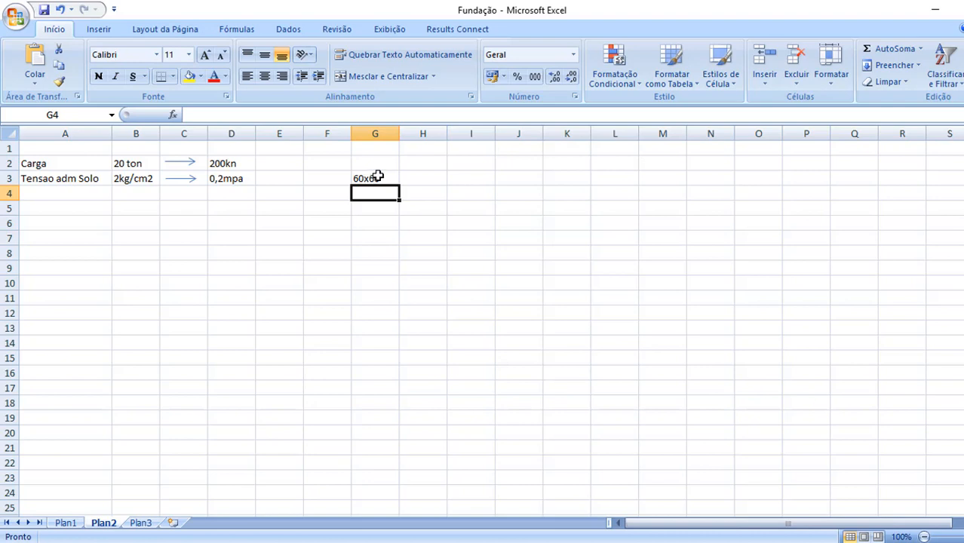
{"action": "left_click", "coordinate": [378, 177]}
{"action": "left_click", "coordinate": [378, 194]}
{"action": "type", "text": "80x"}
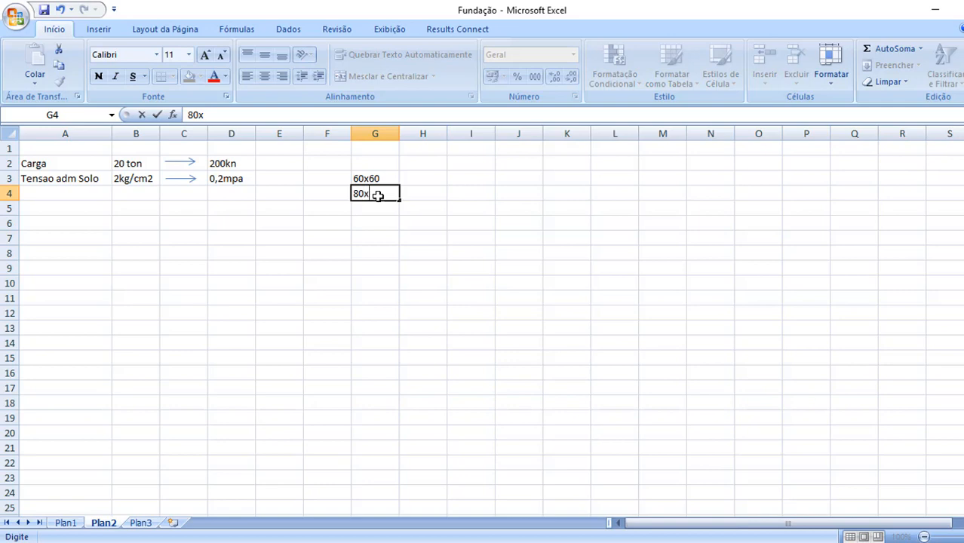
{"action": "type", "text": "80"}
{"action": "left_click", "coordinate": [359, 209]}
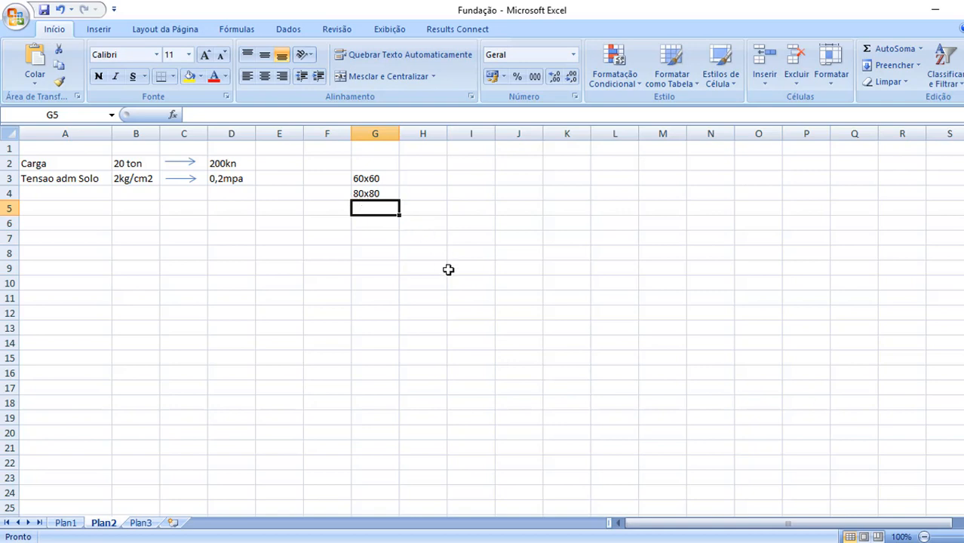
Enter the trial footing areas 3600cm2 in cell H3 and 6400cm2 in cell H4.
{"action": "left_click", "coordinate": [427, 181]}
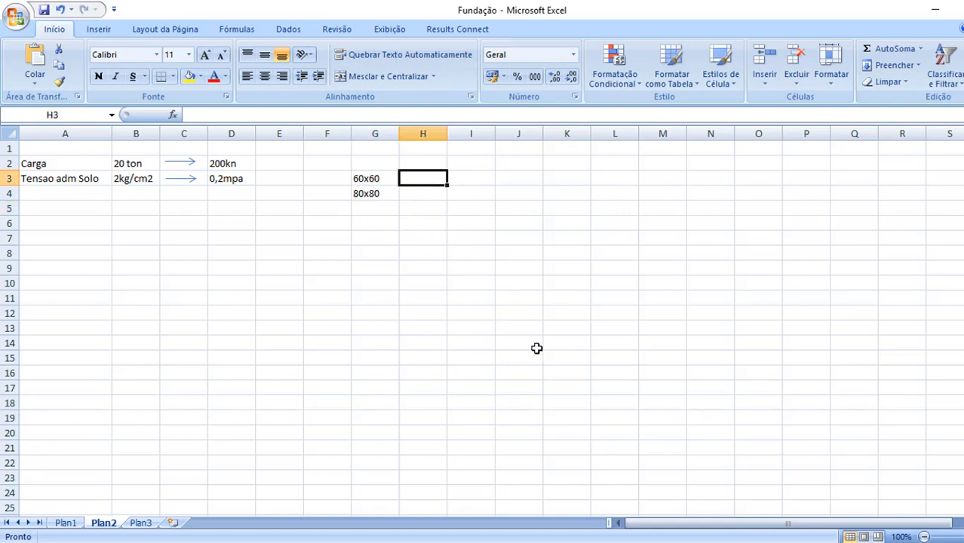
{"action": "type", "text": "3600"}
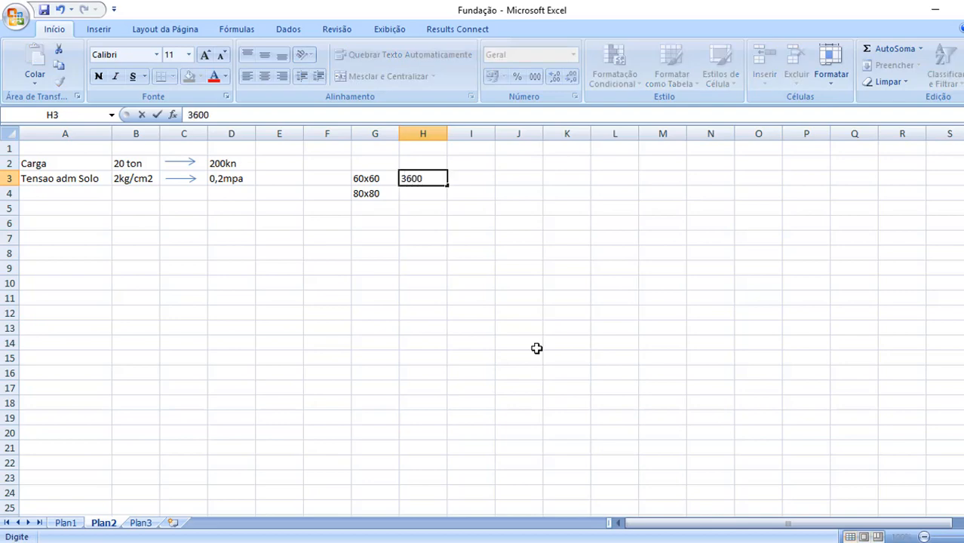
{"action": "type", "text": "cm2"}
{"action": "left_click", "coordinate": [415, 194]}
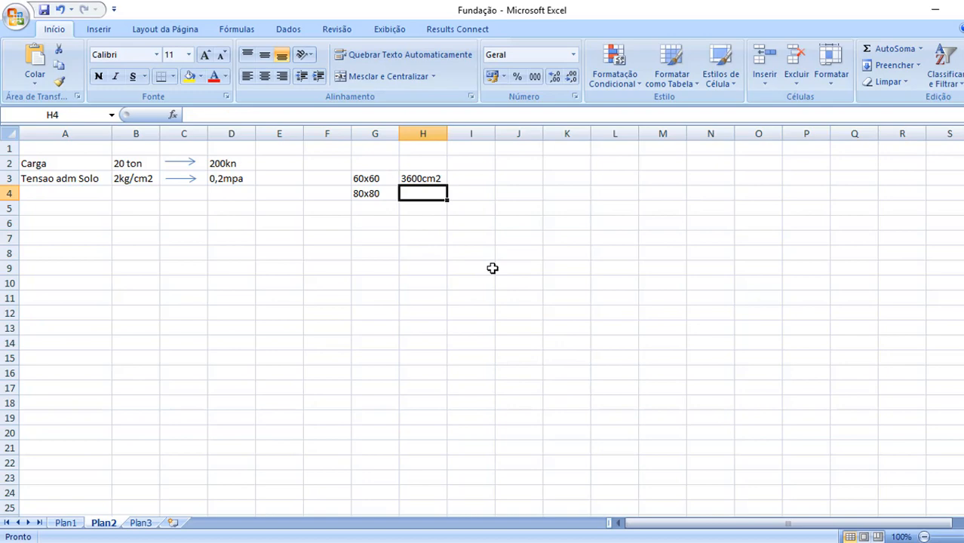
{"action": "type", "text": "6400"}
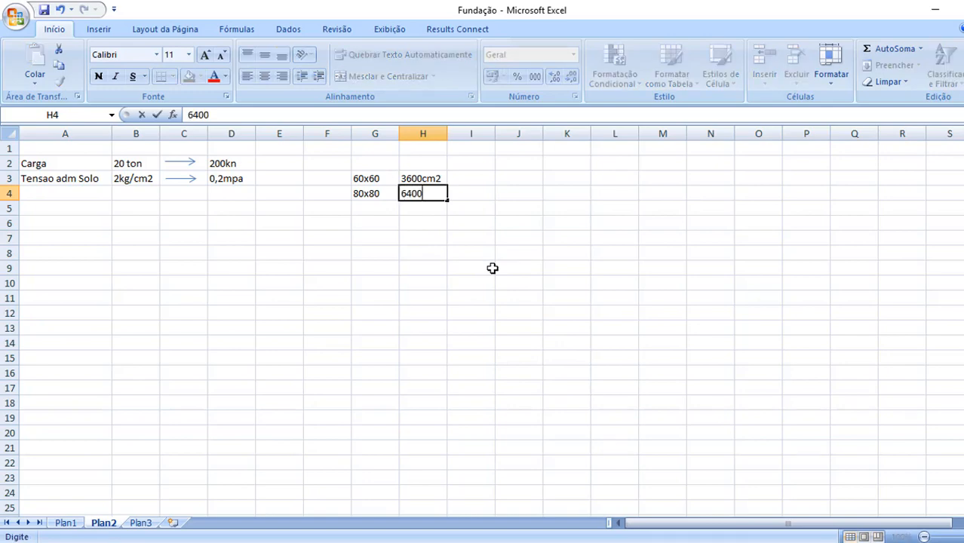
{"action": "type", "text": "cm2"}
{"action": "left_click", "coordinate": [466, 224]}
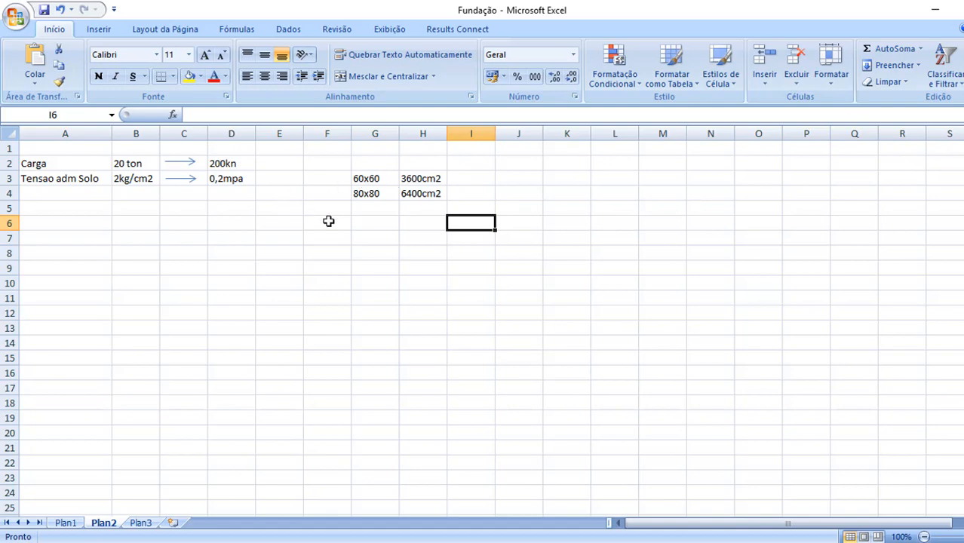
Enter the supported loads 7200kg in cell I3 and 12800kg in cell I4 beside the trial areas.
{"action": "left_click", "coordinate": [463, 181]}
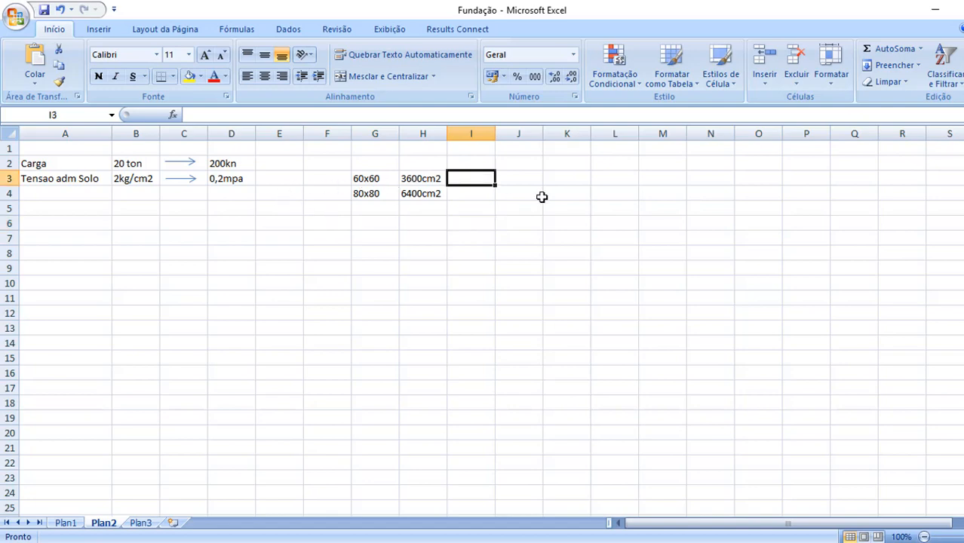
{"action": "type", "text": "3600"}
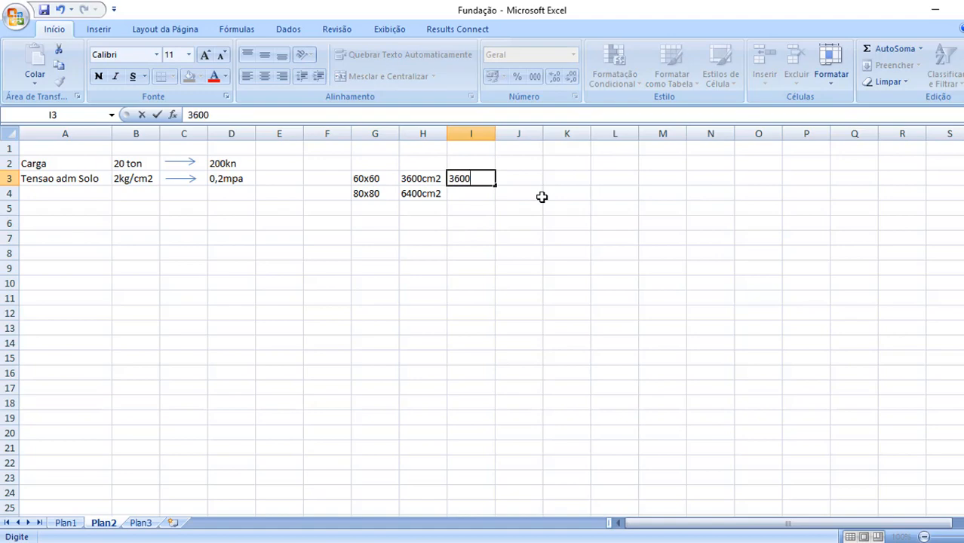
{"action": "type", "text": "kg"}
{"action": "left_click", "coordinate": [460, 178]}
{"action": "key", "text": "BackSpace"}
{"action": "key", "text": "BackSpace"}
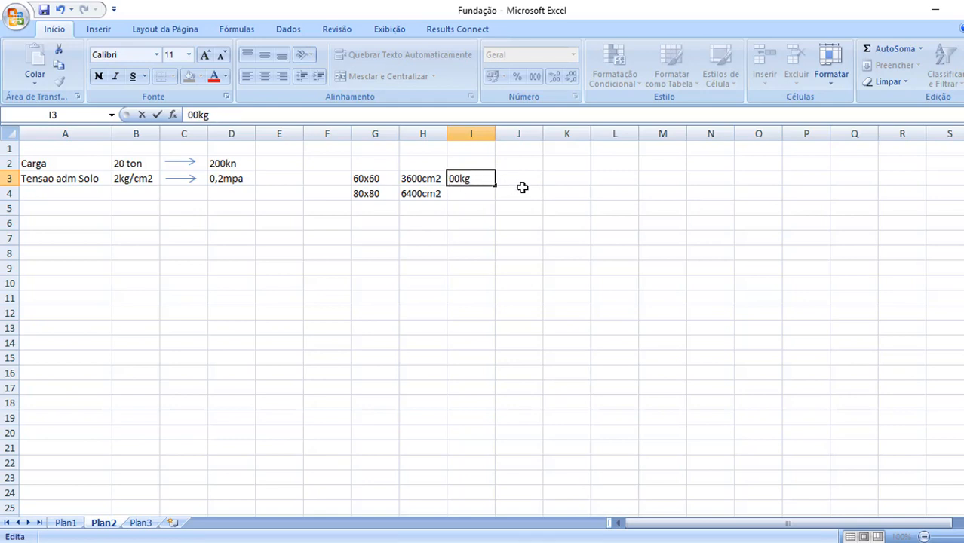
{"action": "type", "text": "72"}
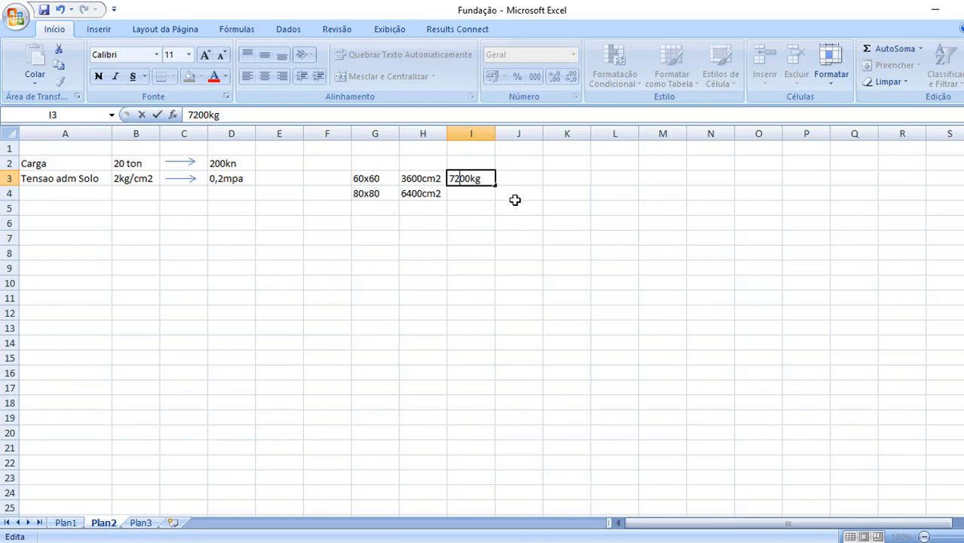
{"action": "left_click", "coordinate": [463, 196]}
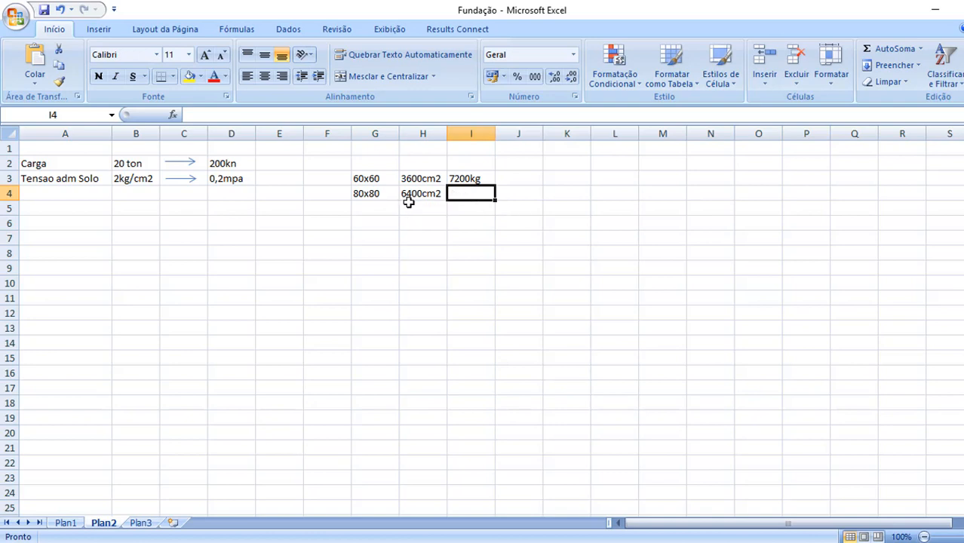
{"action": "type", "text": "12"}
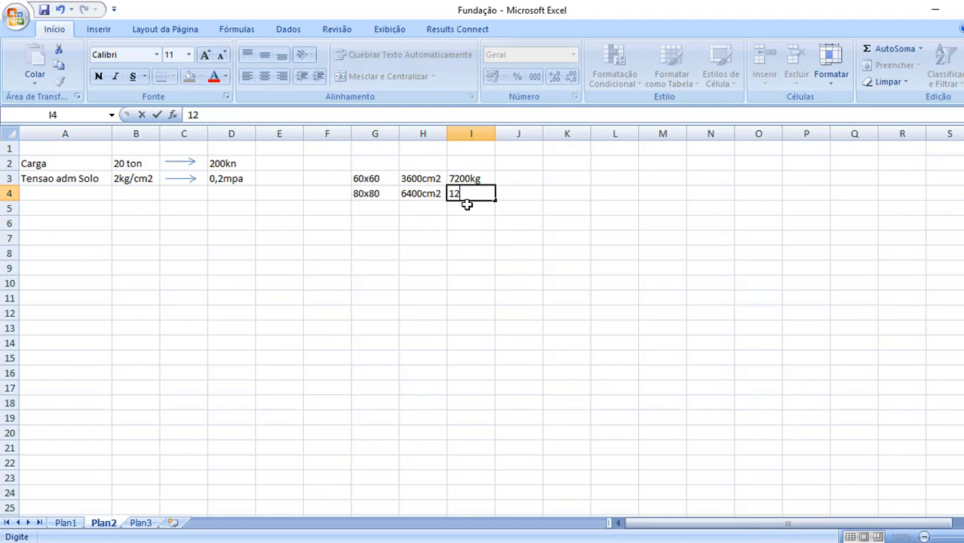
{"action": "type", "text": "800kg"}
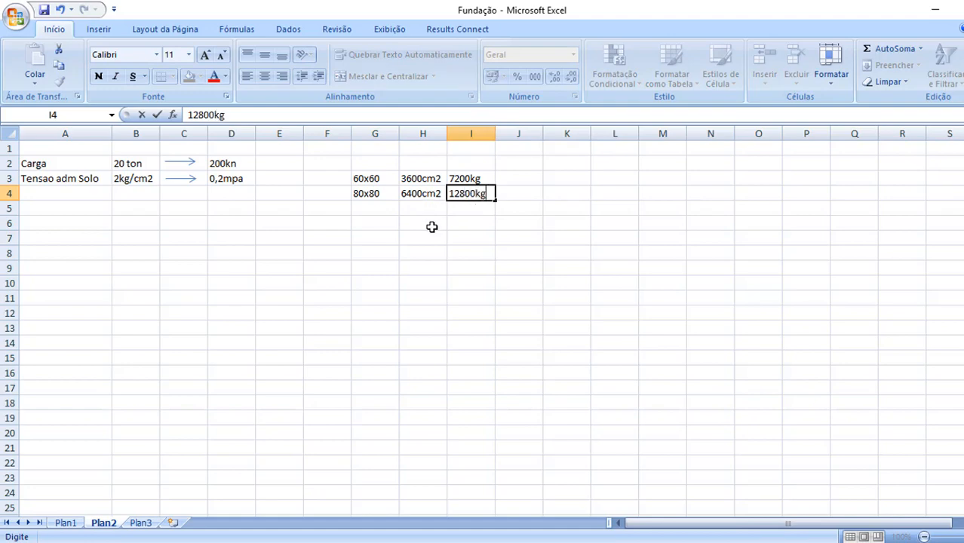
{"action": "left_click", "coordinate": [470, 228]}
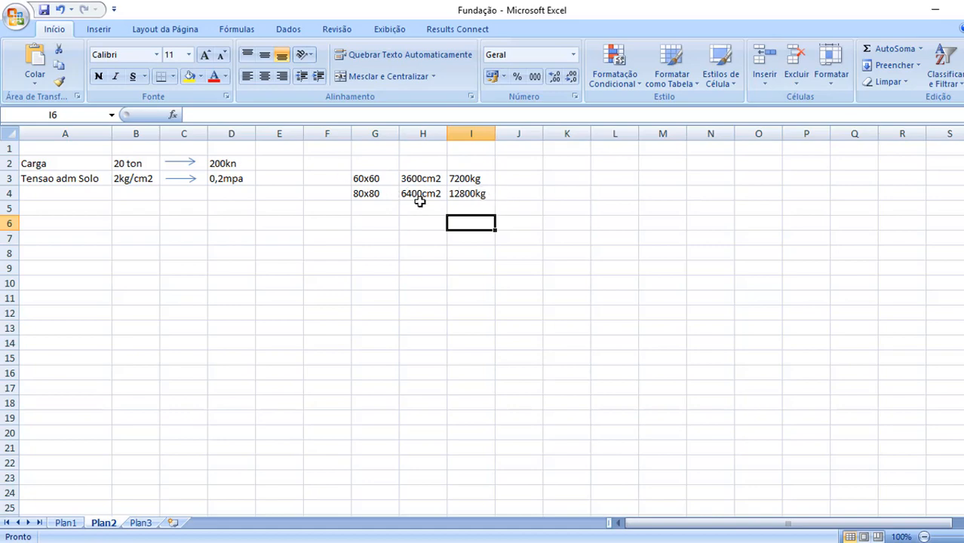
{"action": "left_click", "coordinate": [562, 227]}
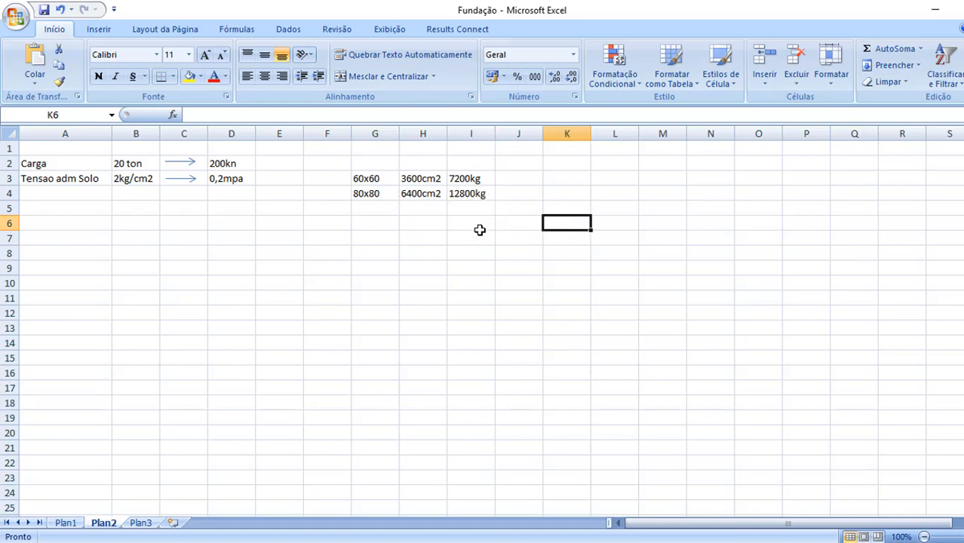
{"action": "left_click", "coordinate": [370, 181]}
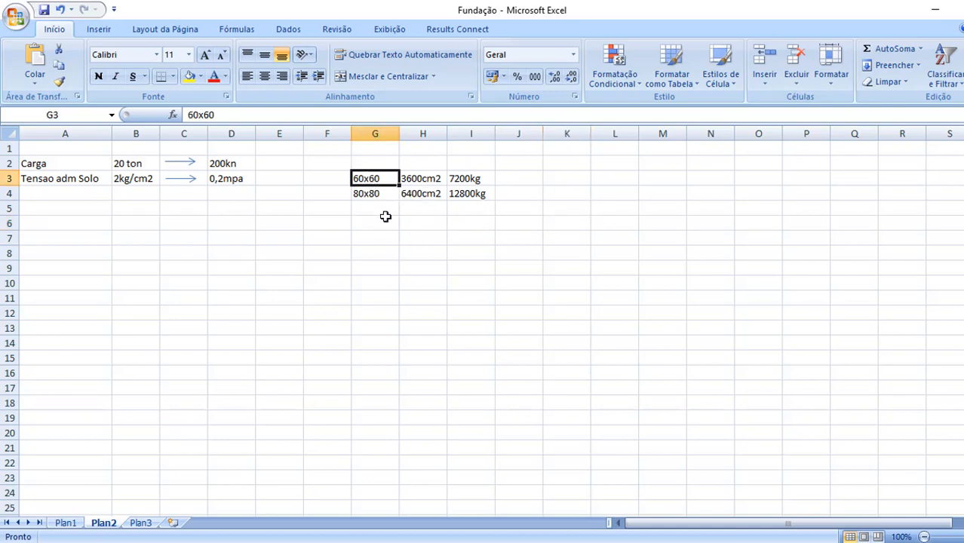
{"action": "left_click", "coordinate": [421, 180]}
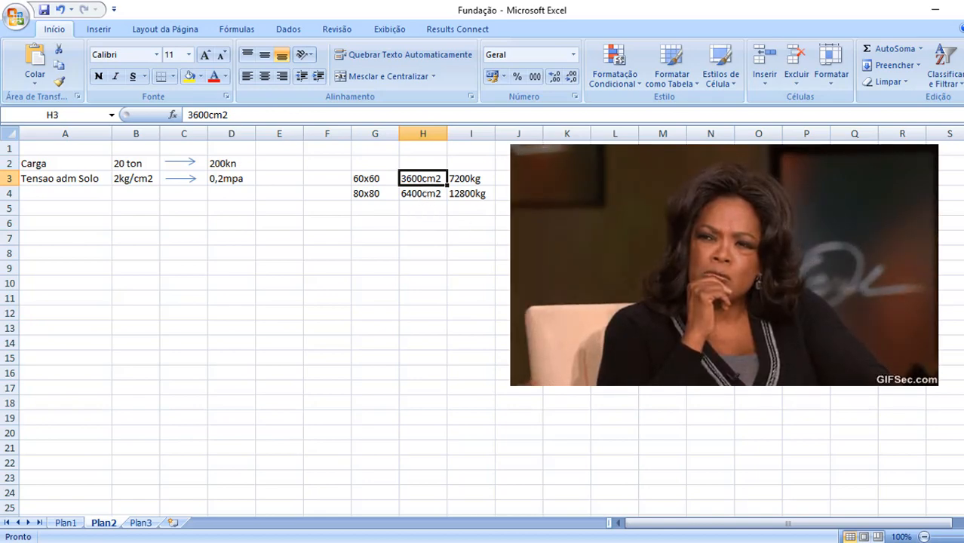
{"action": "left_click", "coordinate": [368, 183]}
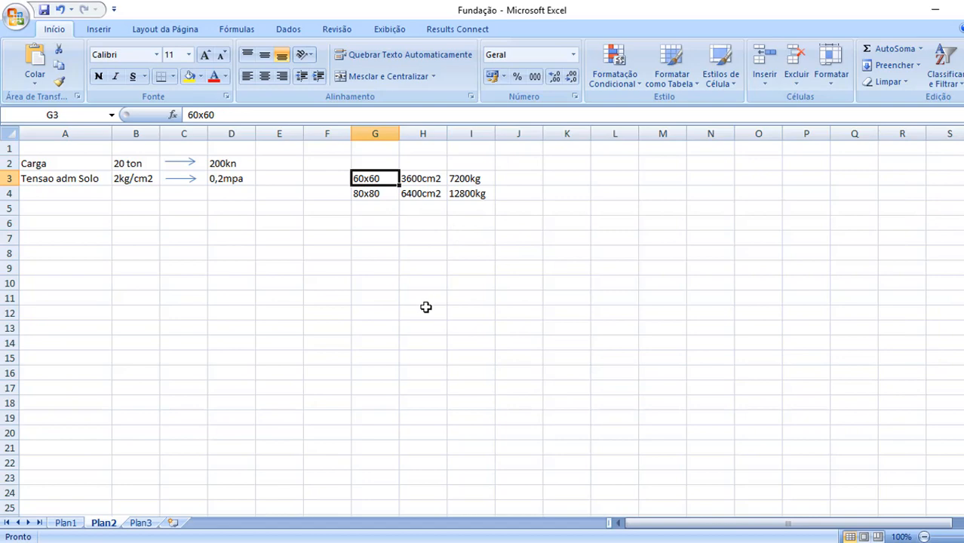
{"action": "left_click", "coordinate": [417, 303]}
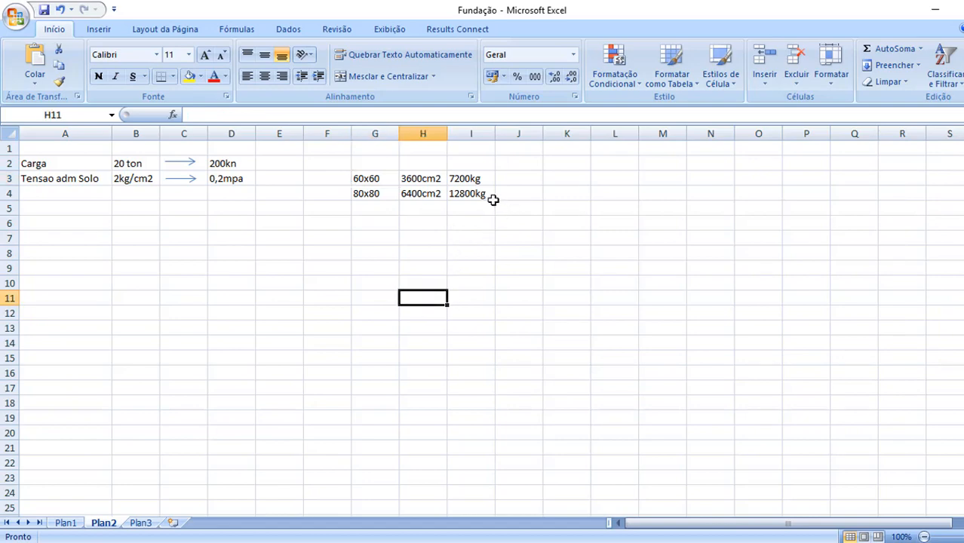
Move the trial footing block G3:I4 up to G1:I2.
{"action": "left_click_drag", "start_coordinate": [342, 175], "coordinate": [502, 193]}
{"action": "left_click_drag", "start_coordinate": [444, 173], "coordinate": [443, 153]}
{"action": "left_click", "coordinate": [426, 263]}
Enter the question "Quanto preciso de Area da Sapata?" in cell A6.
{"action": "left_click", "coordinate": [74, 224]}
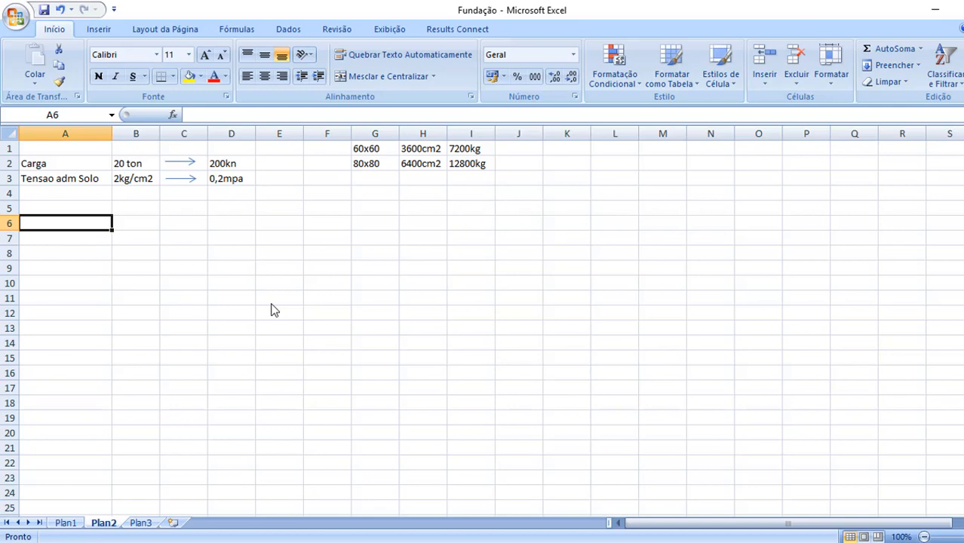
{"action": "type", "text": "Q"}
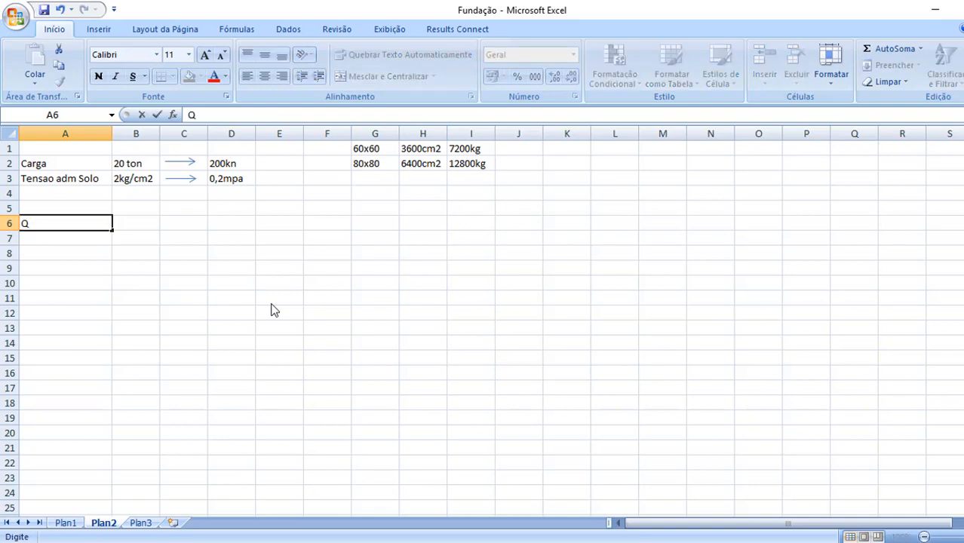
{"action": "type", "text": "uanto pre"}
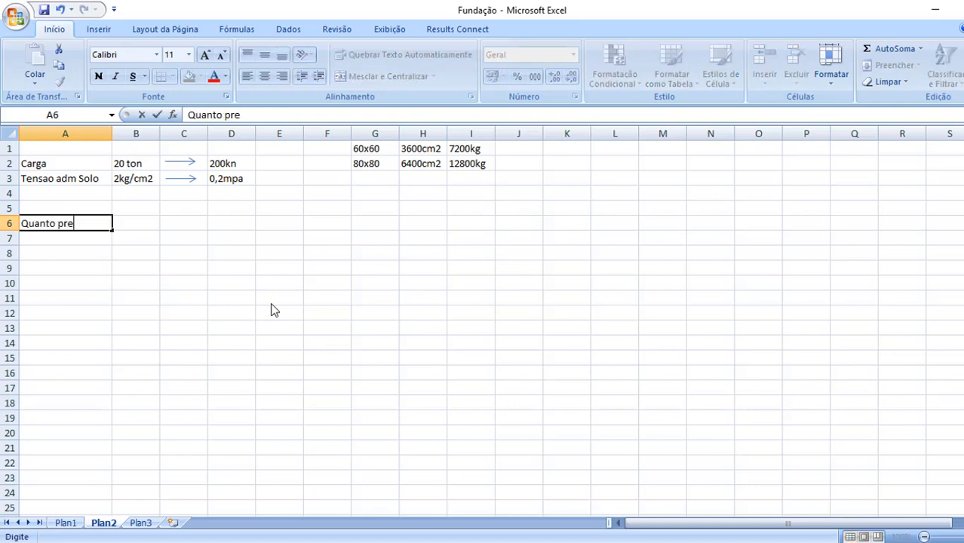
{"action": "type", "text": "ciso de Area"}
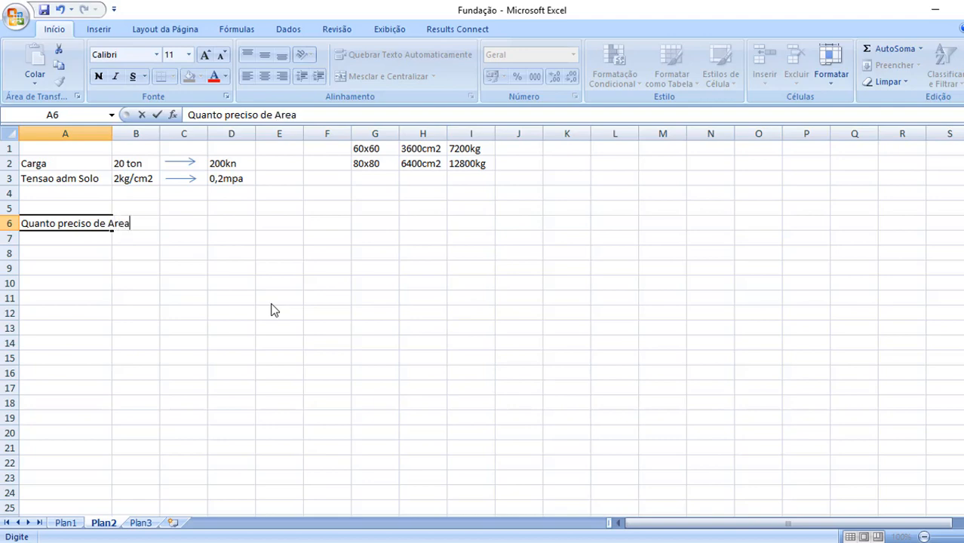
{"action": "type", "text": " da Sapa"}
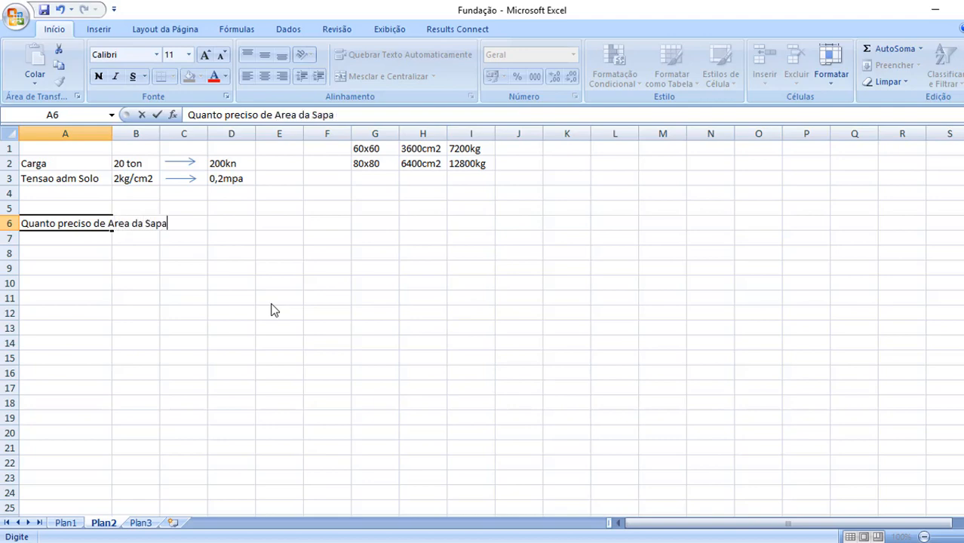
{"action": "type", "text": "ta?"}
Calculate the column load increased by 10% in cell A8 with the formula =20000*1,1.
{"action": "left_click", "coordinate": [73, 253]}
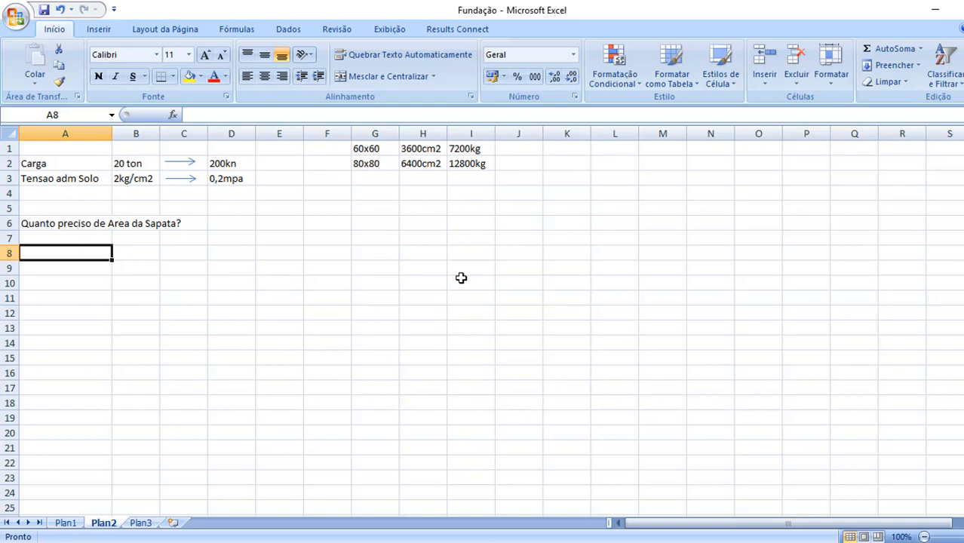
{"action": "type", "text": "="}
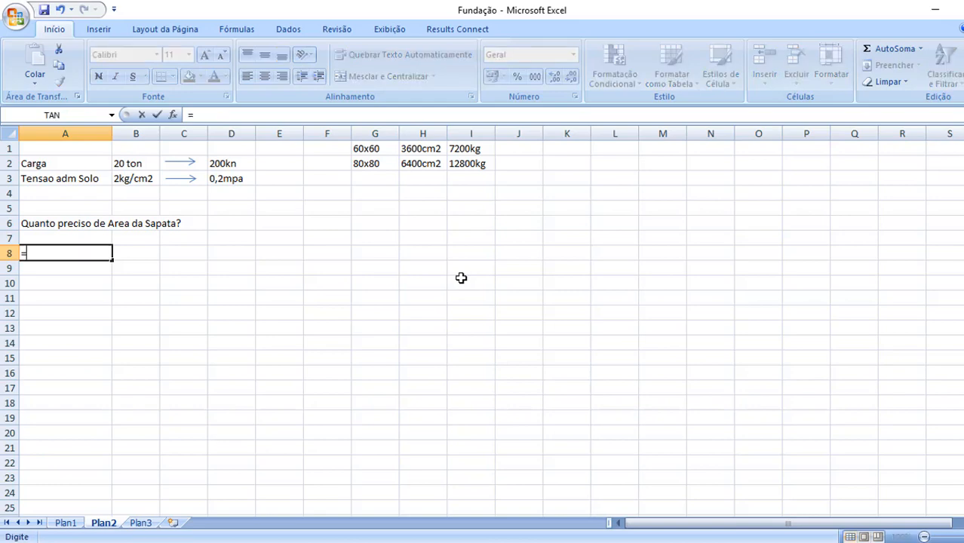
{"action": "type", "text": "20000"}
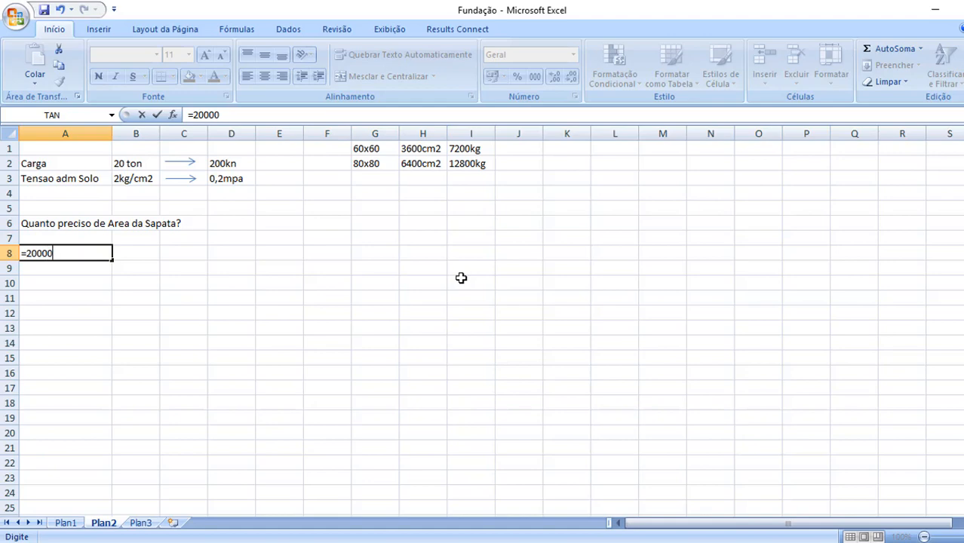
{"action": "type", "text": "*1.1"}
{"action": "key", "text": "Return"}
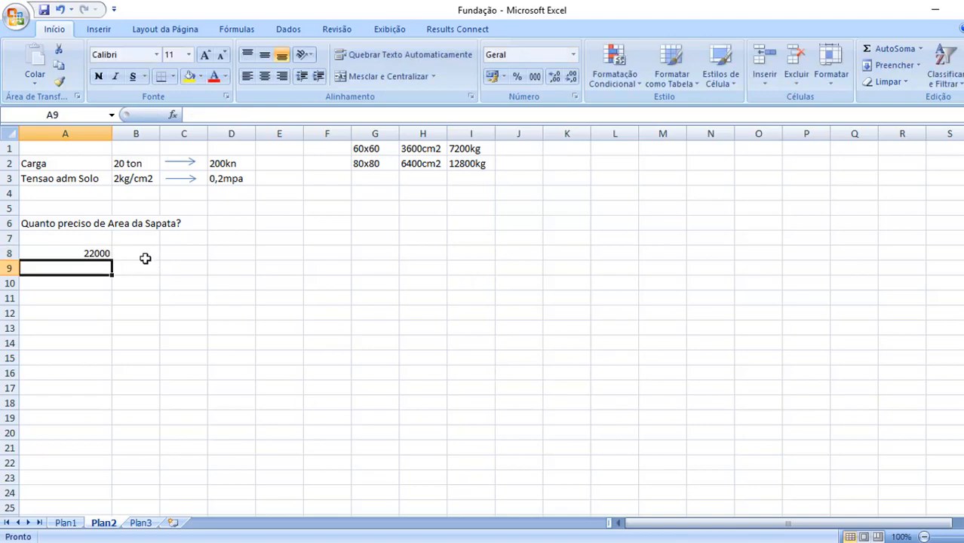
{"action": "left_click", "coordinate": [100, 253]}
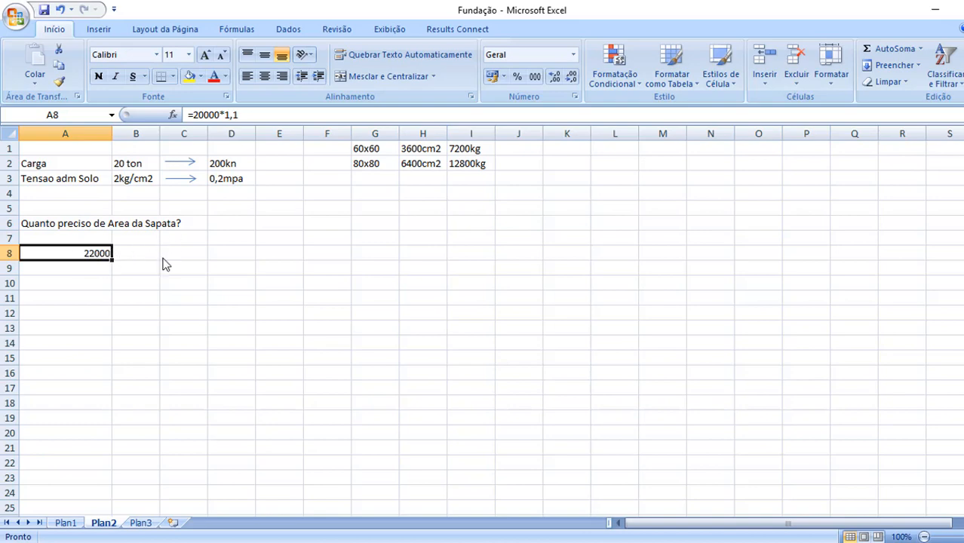
Enter the label Asap in cell B8 and calculate the required footing area in C8 with =A8/2.
{"action": "left_click", "coordinate": [132, 255]}
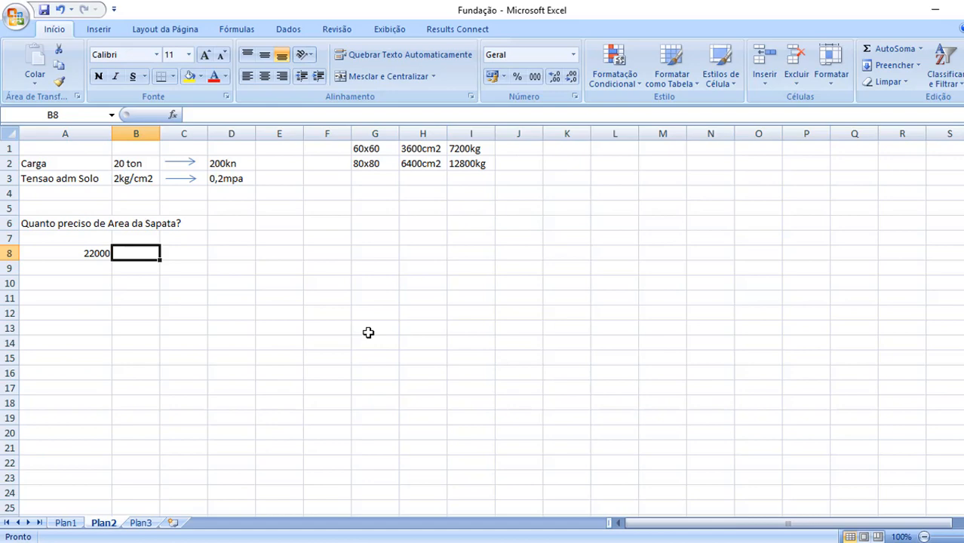
{"action": "type", "text": "Asap"}
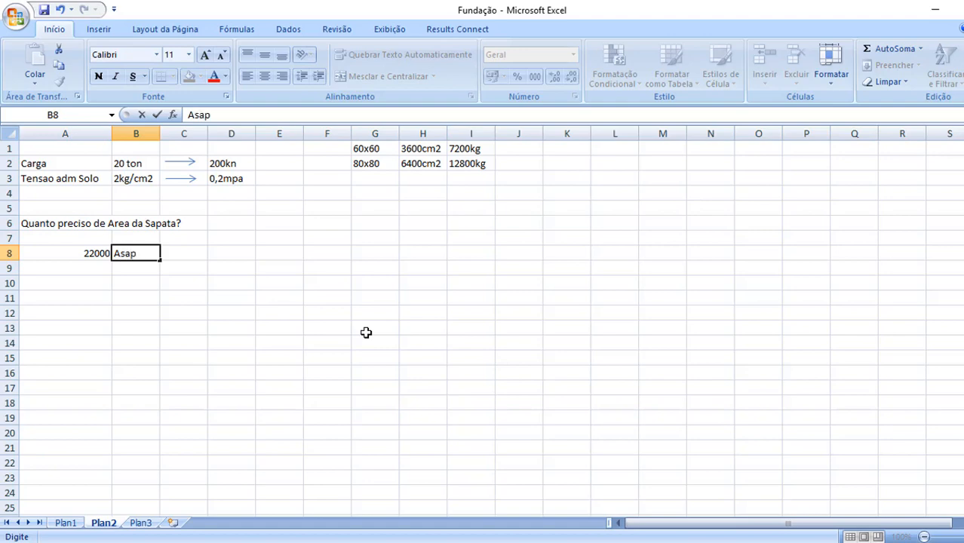
{"action": "left_click", "coordinate": [182, 252]}
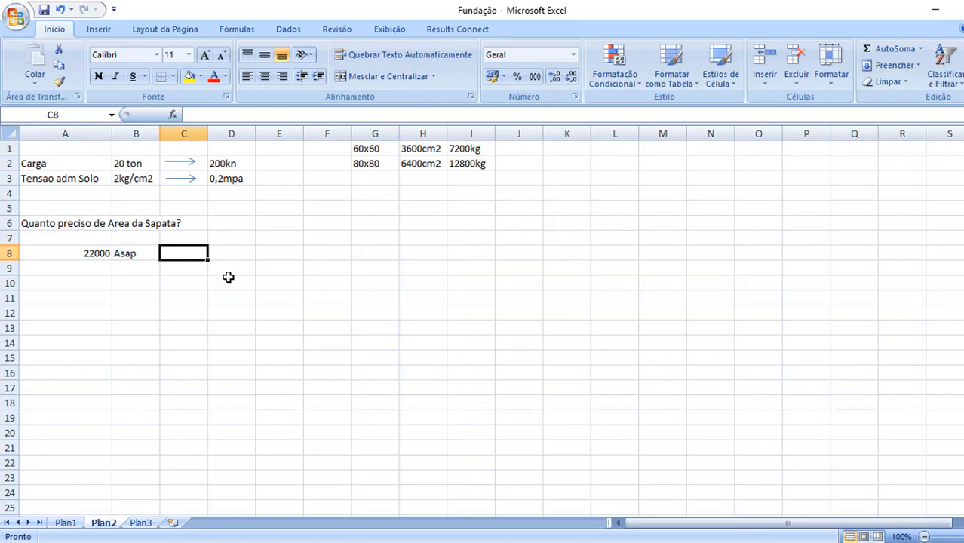
{"action": "type", "text": "="}
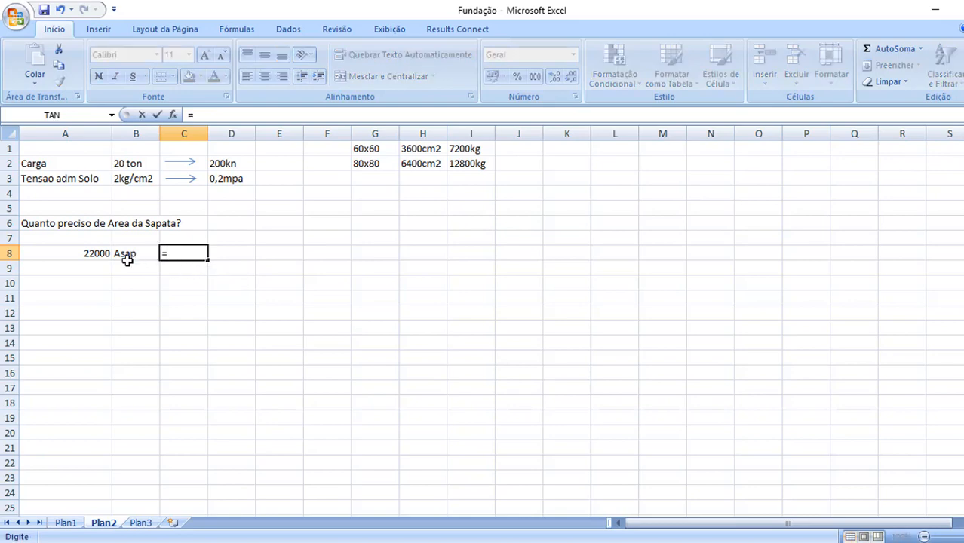
{"action": "left_click", "coordinate": [104, 255]}
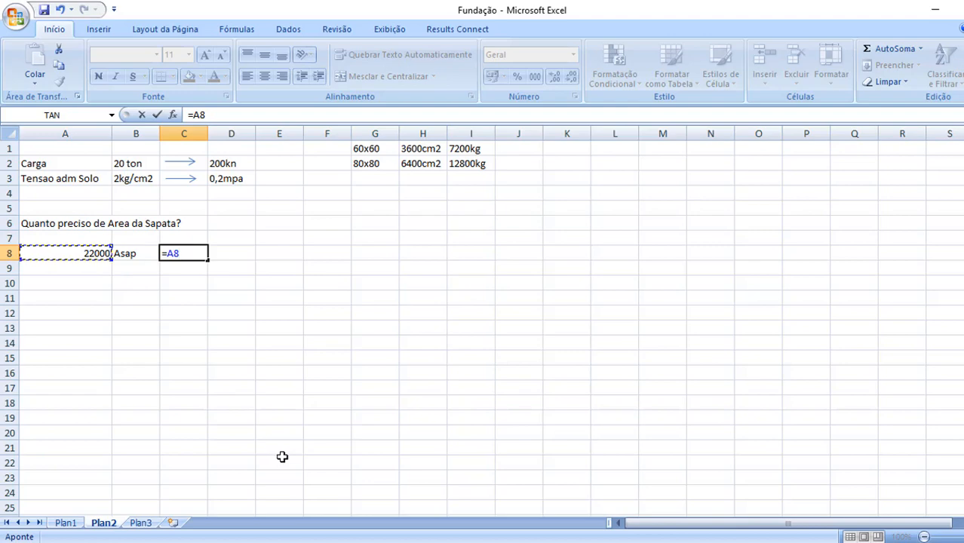
{"action": "type", "text": "/2"}
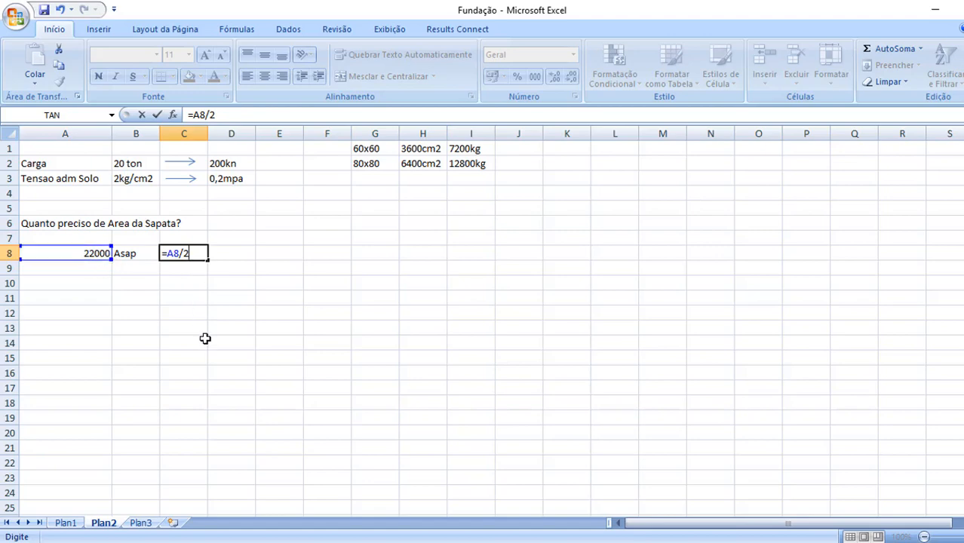
{"action": "key", "text": "Return"}
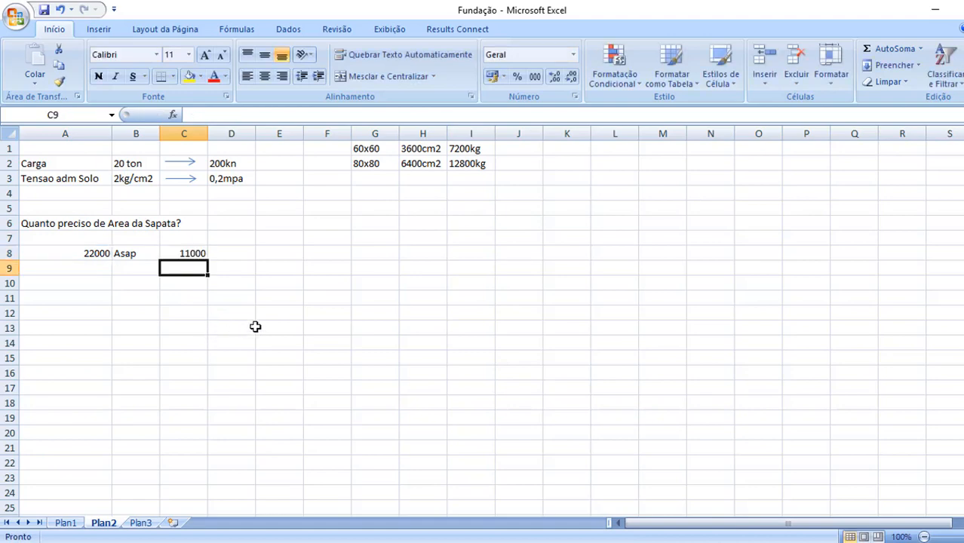
Switch to the fx-82ES calculator, compute the square root of 11000 and convert the result to decimal form.
{"action": "left_click", "coordinate": [483, 542]}
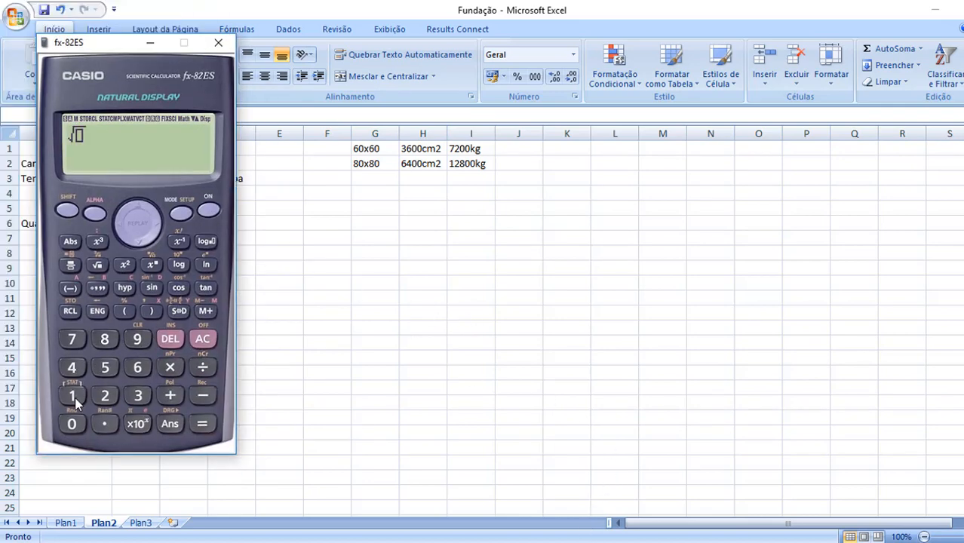
{"action": "left_click", "coordinate": [75, 398]}
{"action": "left_click", "coordinate": [76, 397]}
{"action": "left_click", "coordinate": [73, 426]}
{"action": "left_click", "coordinate": [78, 427]}
{"action": "left_click", "coordinate": [83, 428]}
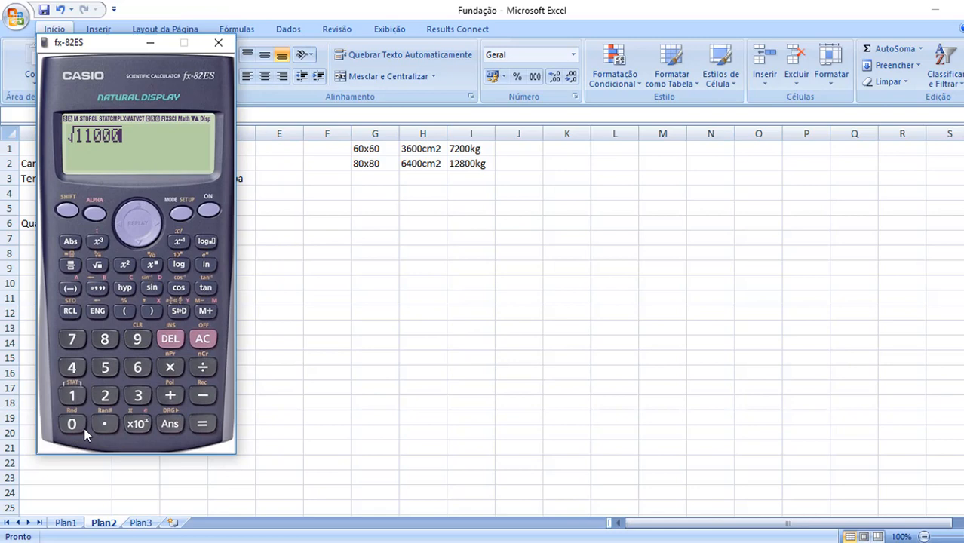
{"action": "left_click", "coordinate": [201, 426]}
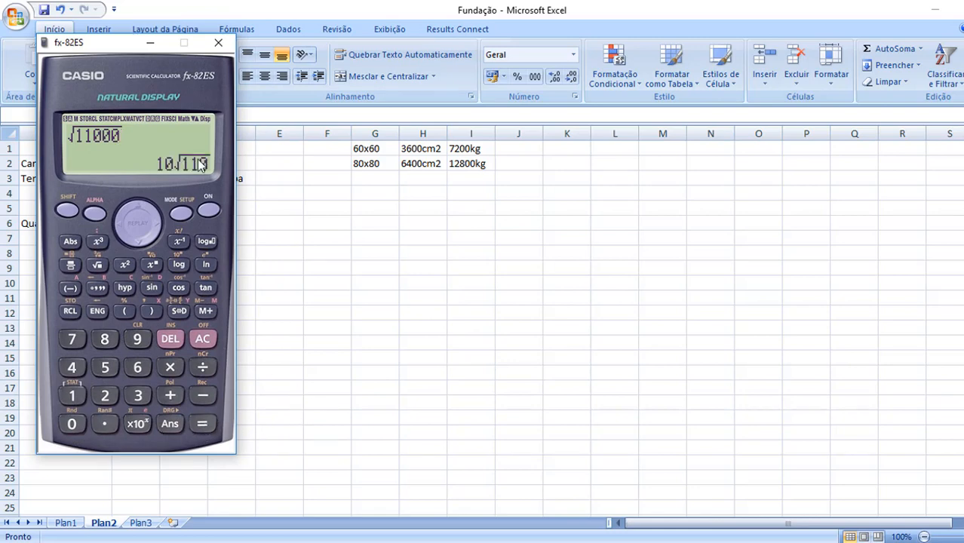
{"action": "left_click", "coordinate": [179, 312]}
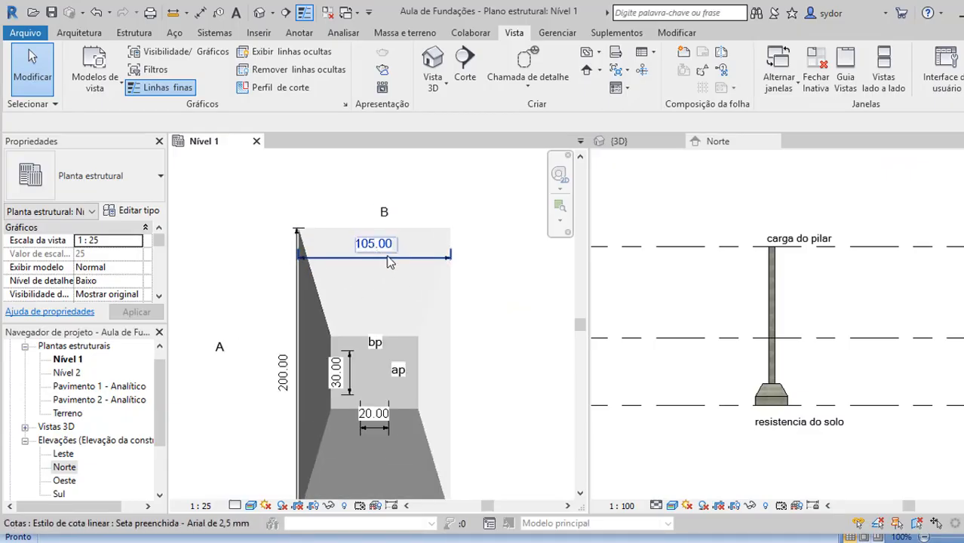
In Revit's Nível 1 plan, add an aligned dimension from the column's right face to the footing's right edge.
{"action": "scroll", "coordinate": [439, 258], "scroll_direction": "down", "scroll_amount": 1}
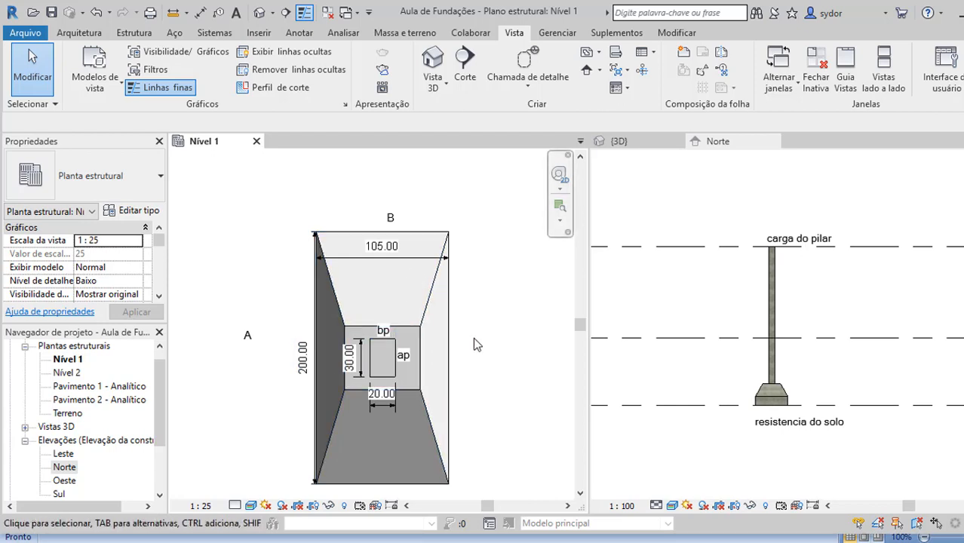
{"action": "scroll", "coordinate": [384, 277], "scroll_direction": "down", "scroll_amount": 2}
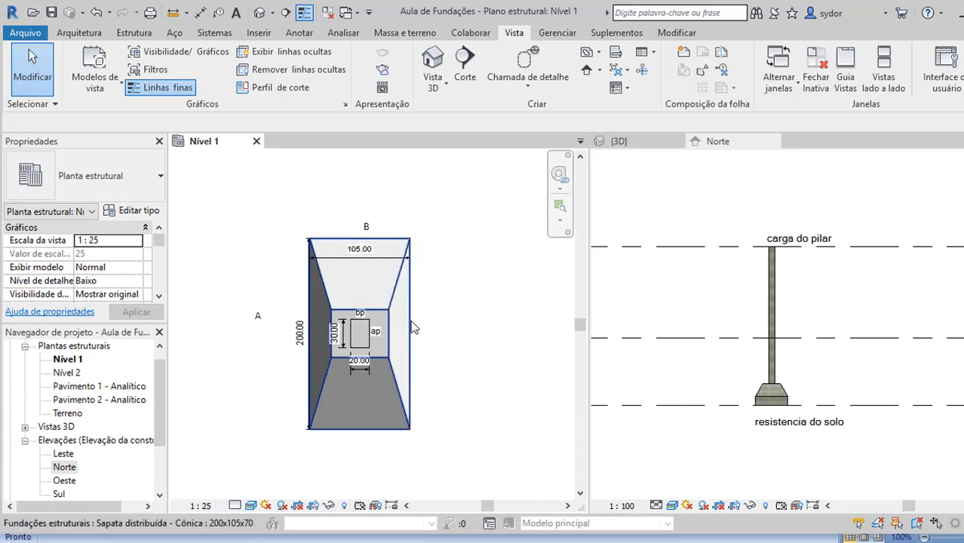
{"action": "scroll", "coordinate": [230, 380], "scroll_direction": "up", "scroll_amount": 1}
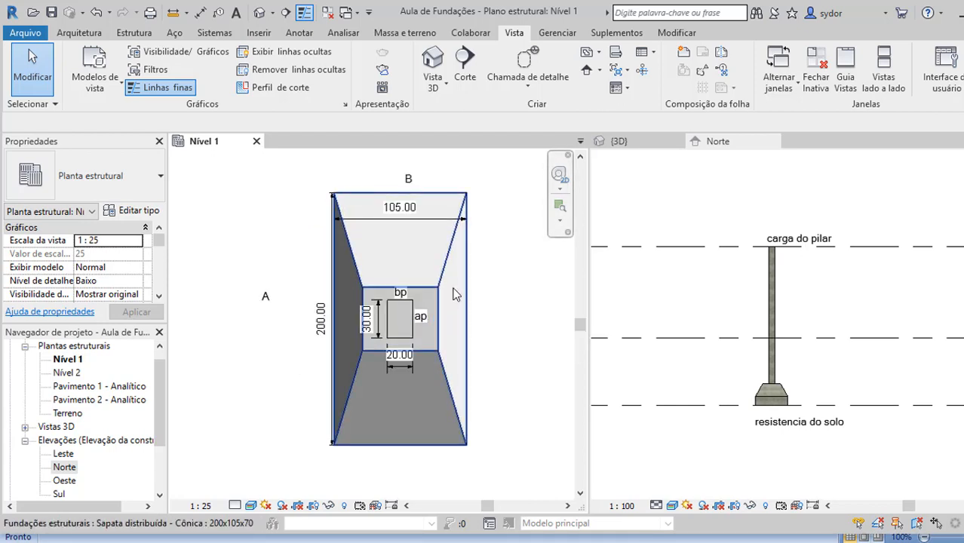
{"action": "scroll", "coordinate": [433, 190], "scroll_direction": "up", "scroll_amount": 1}
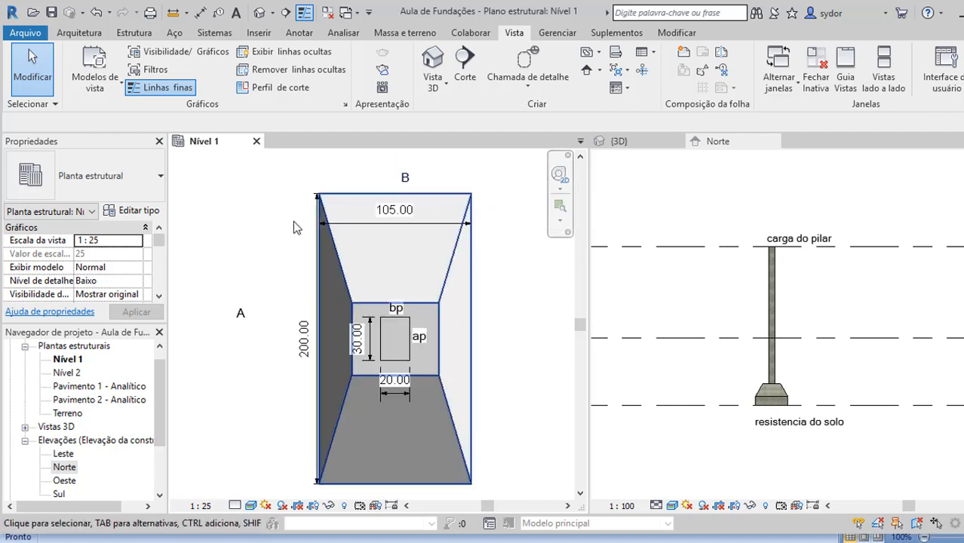
{"action": "scroll", "coordinate": [292, 221], "scroll_direction": "down", "scroll_amount": 2}
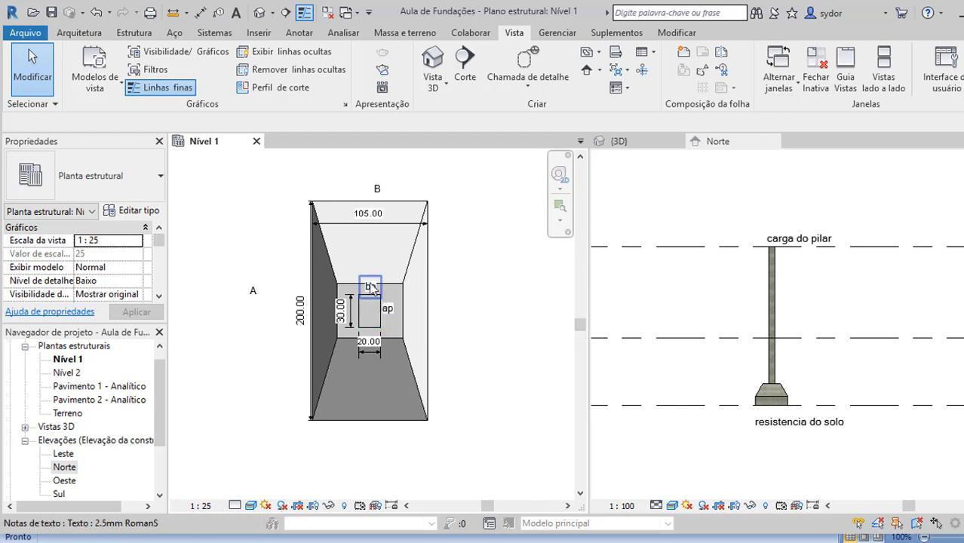
{"action": "left_click", "coordinate": [200, 12]}
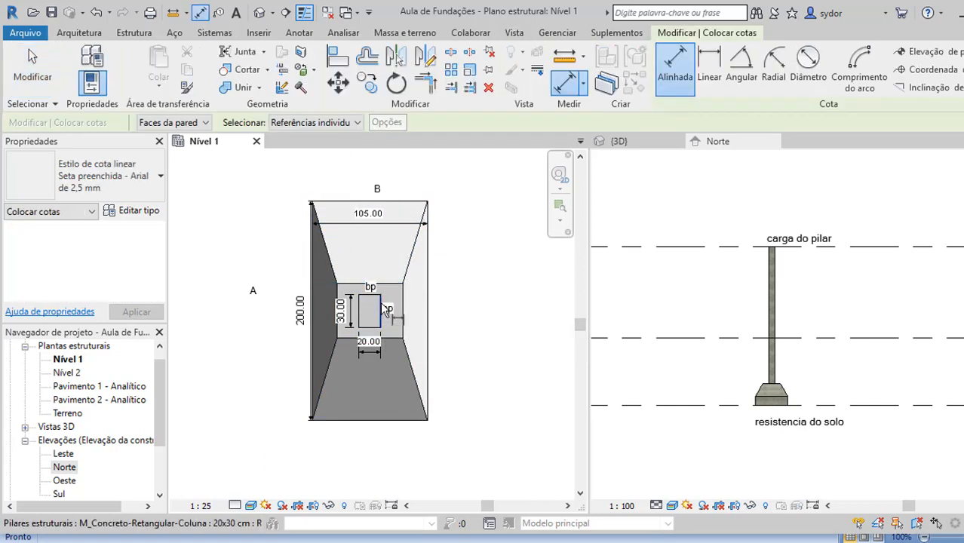
{"action": "left_click", "coordinate": [386, 309]}
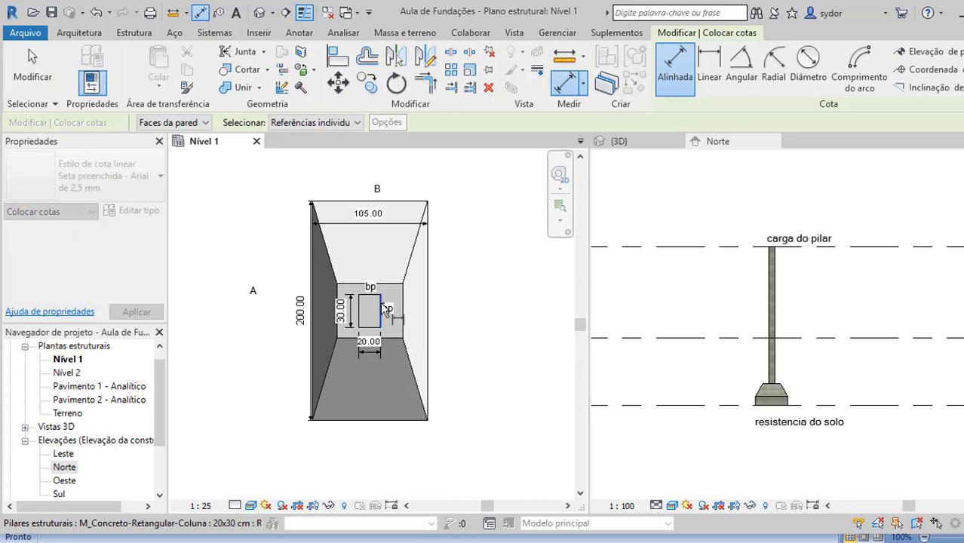
{"action": "left_click", "coordinate": [431, 306]}
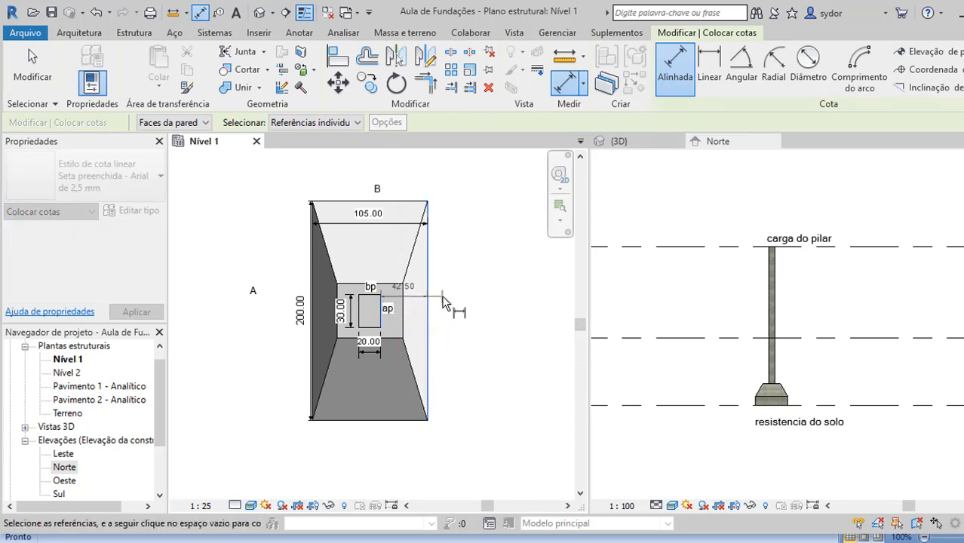
{"action": "left_click", "coordinate": [444, 301]}
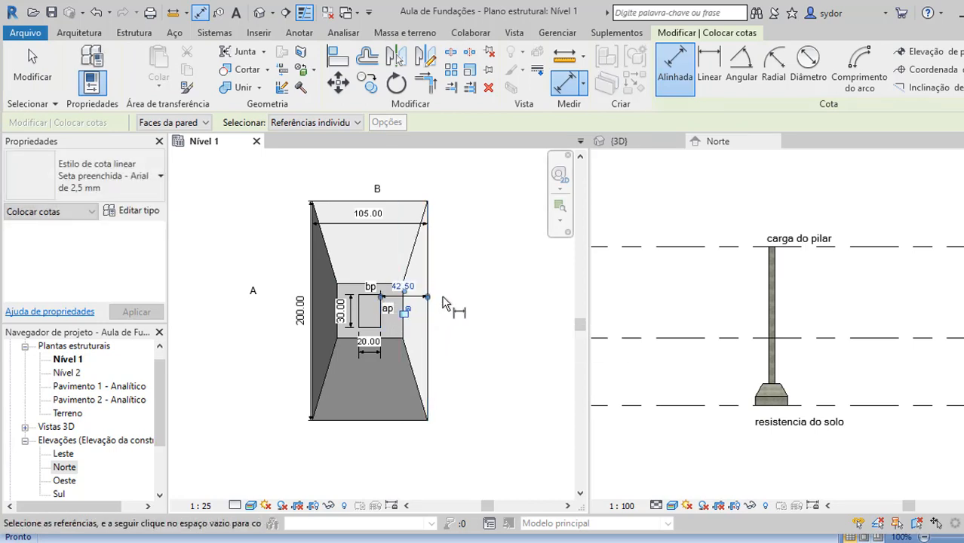
Add an aligned dimension from the column's lower face to the footing's lower edge and finish dimensioning.
{"action": "left_click", "coordinate": [369, 328]}
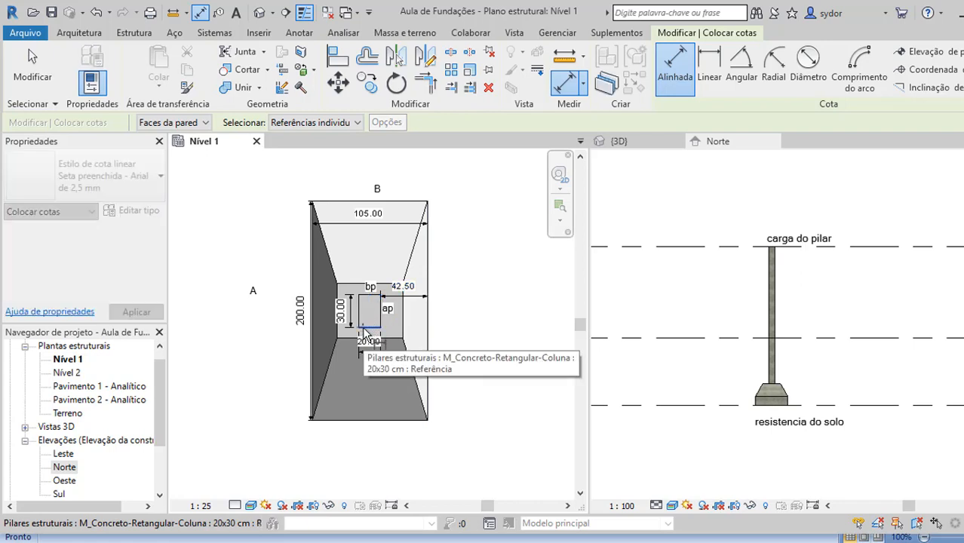
{"action": "left_click", "coordinate": [365, 420]}
{"action": "left_click", "coordinate": [367, 422]}
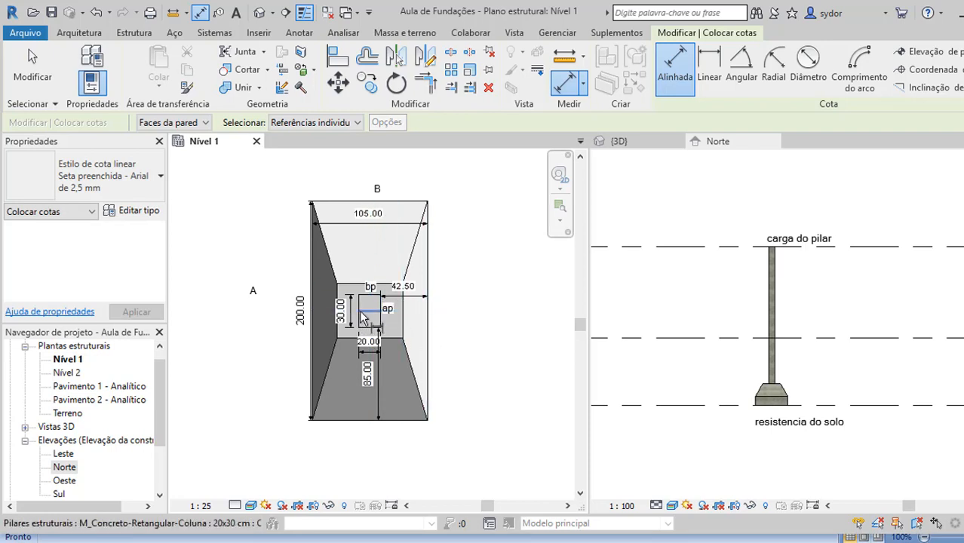
{"action": "key", "text": "Escape"}
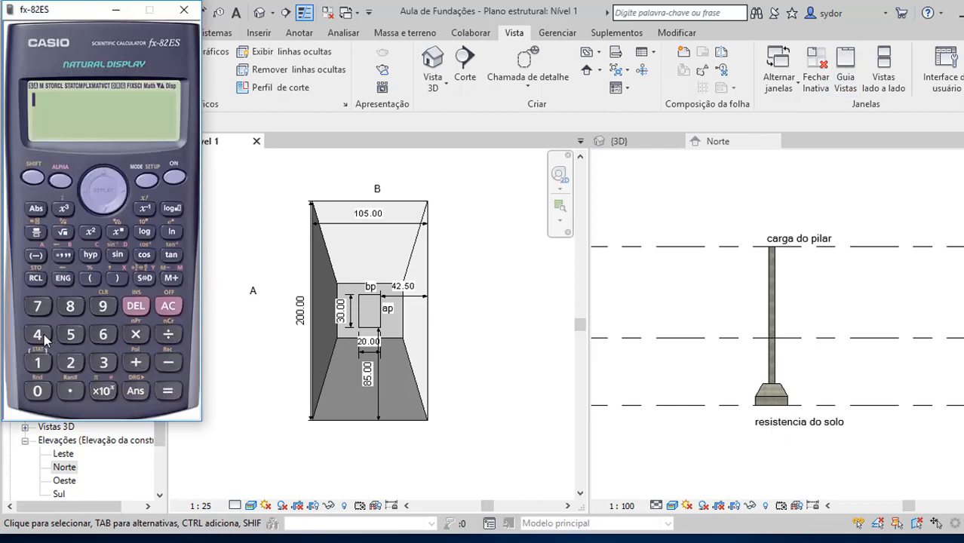
Calculate 42.5×2 and add 30 to the result in the fx-82ES calculator, then minimize it.
{"action": "left_click", "coordinate": [38, 336]}
{"action": "left_click", "coordinate": [70, 365]}
{"action": "left_click", "coordinate": [70, 334]}
{"action": "left_click", "coordinate": [136, 335]}
{"action": "left_click", "coordinate": [70, 363]}
{"action": "left_click", "coordinate": [163, 392]}
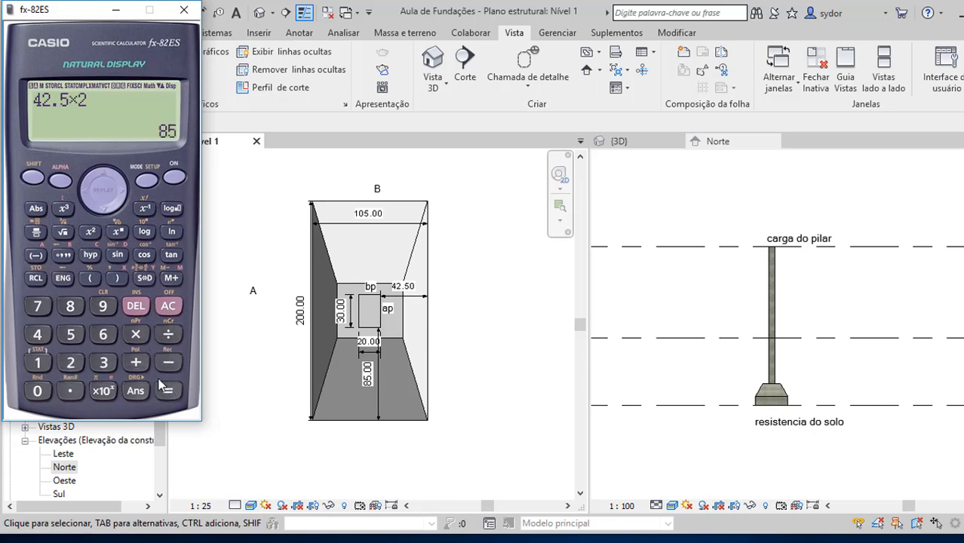
{"action": "left_click", "coordinate": [137, 364]}
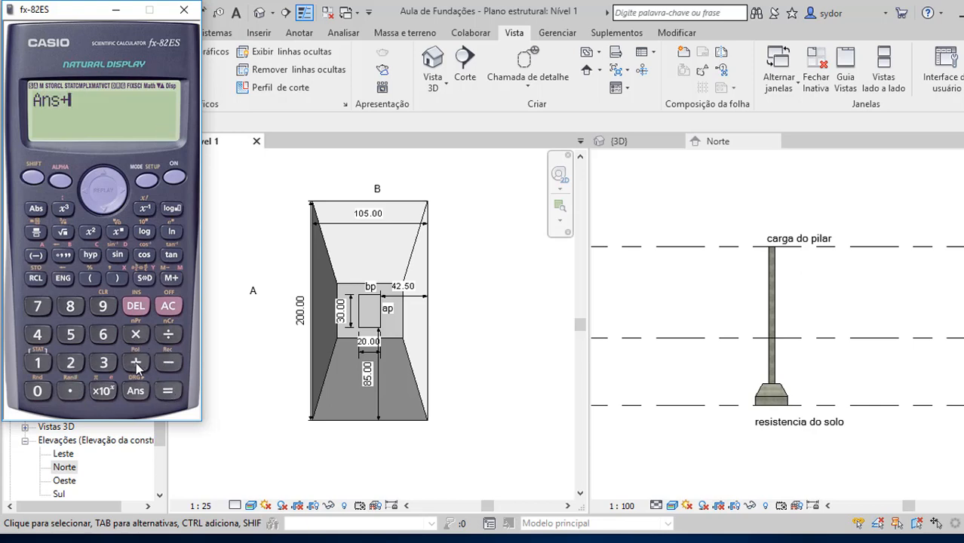
{"action": "left_click", "coordinate": [39, 390]}
{"action": "left_click", "coordinate": [162, 392]}
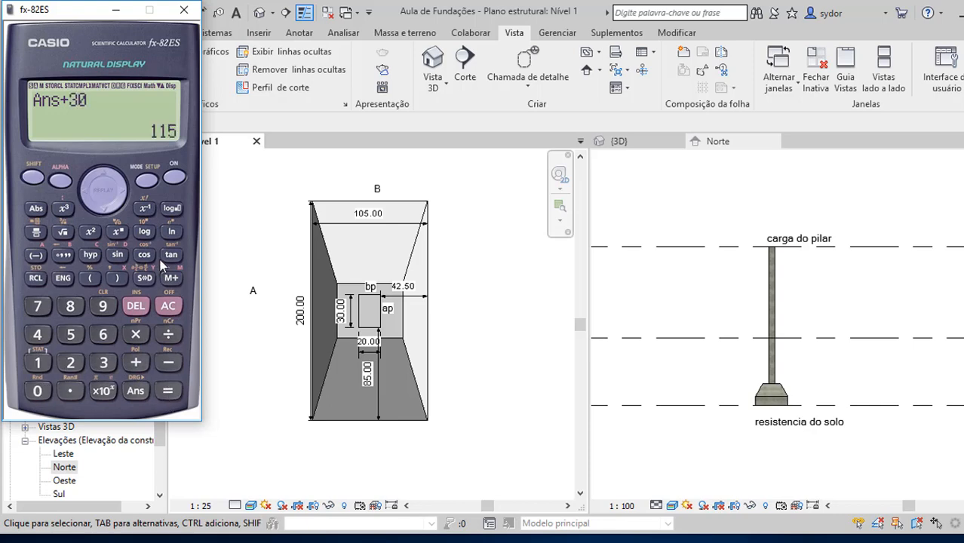
{"action": "left_click", "coordinate": [117, 12]}
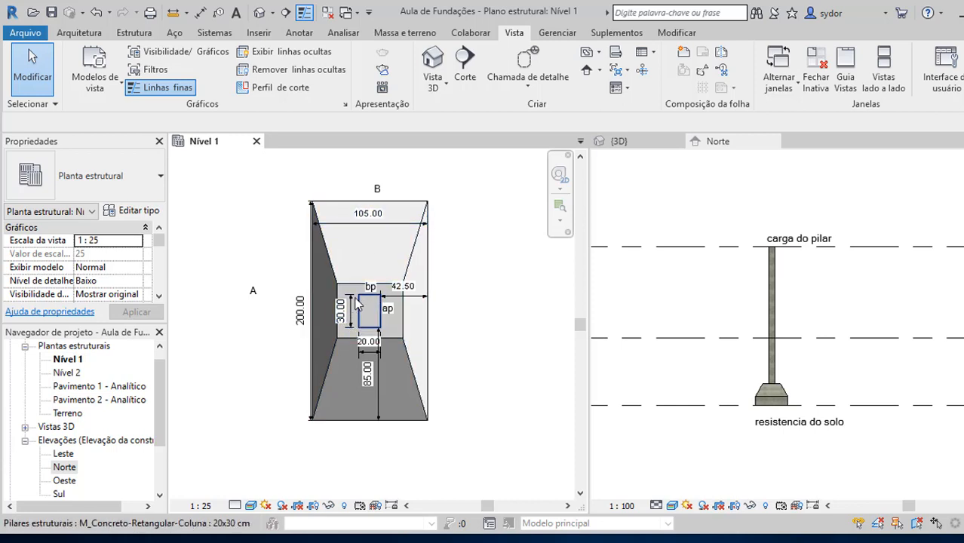
Open the type properties of the conical footing in plan and rename its type to 115x105x70.
{"action": "left_click", "coordinate": [326, 388]}
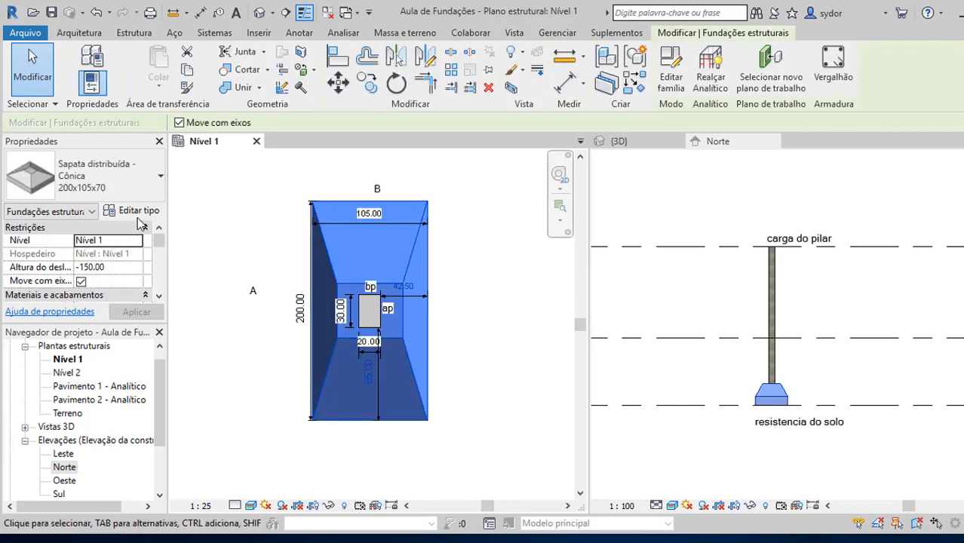
{"action": "left_click", "coordinate": [136, 212]}
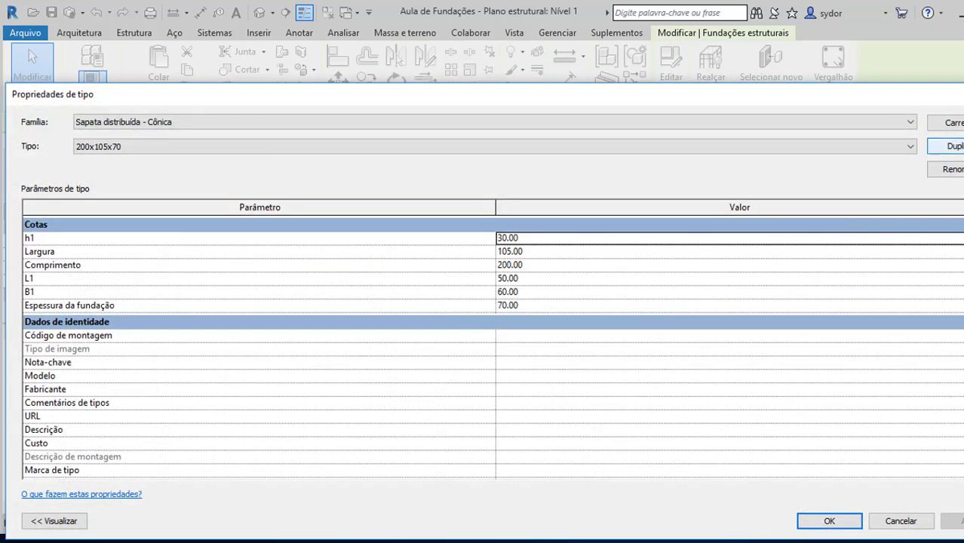
{"action": "left_click", "coordinate": [951, 169]}
{"action": "left_click", "coordinate": [484, 319]}
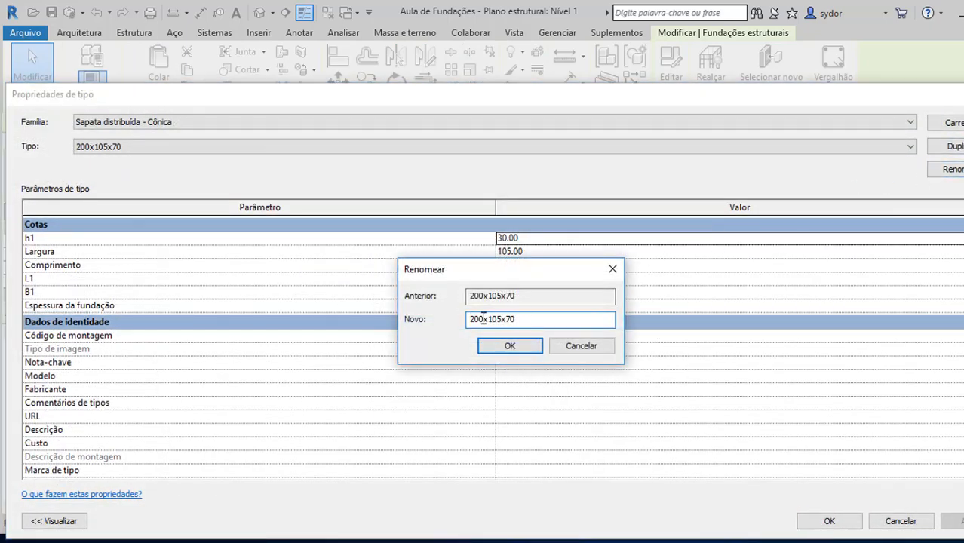
{"action": "key", "text": "BackSpace"}
{"action": "key", "text": "BackSpace"}
{"action": "key", "text": "BackSpace"}
{"action": "type", "text": "115"}
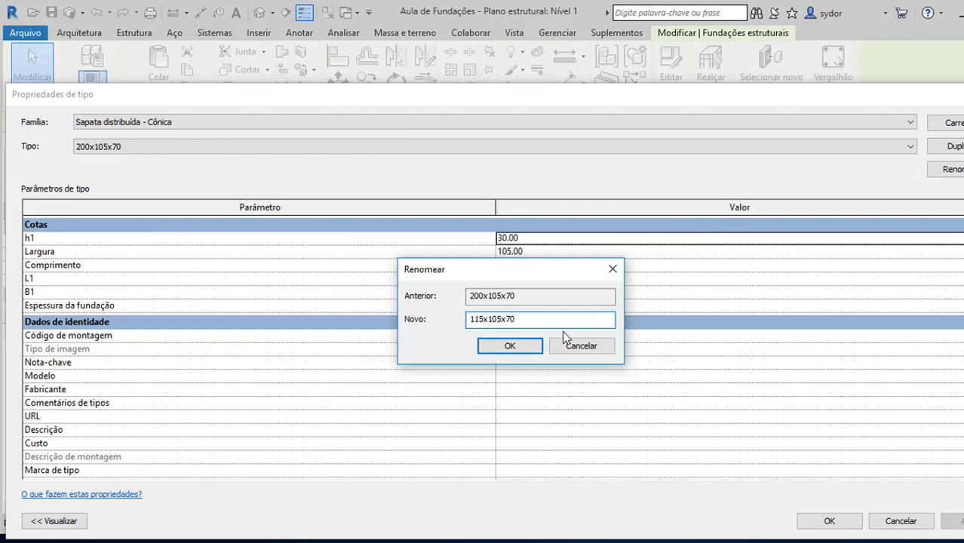
{"action": "left_click", "coordinate": [523, 346]}
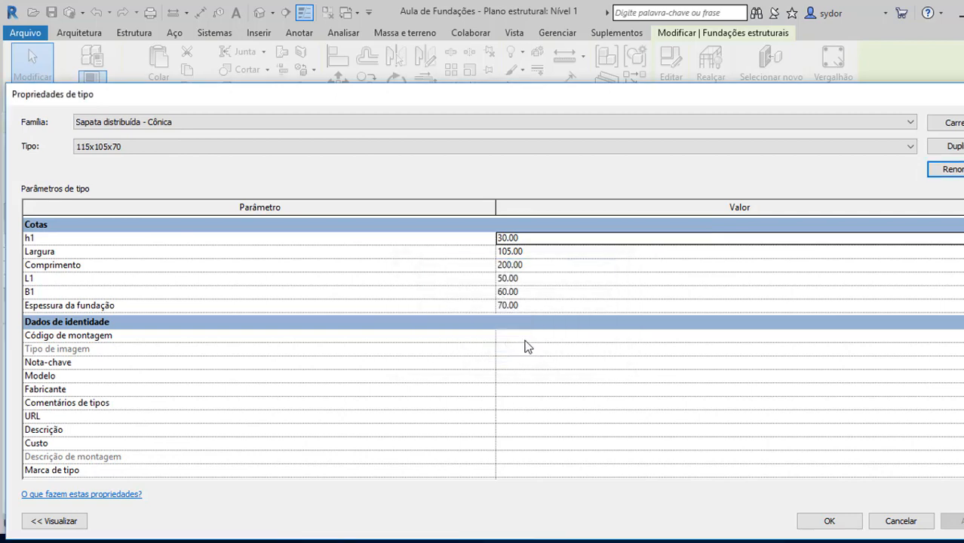
Set the footing type's Comprimento to 115 and apply the change to the model.
{"action": "left_click", "coordinate": [513, 266]}
{"action": "key", "text": "BackSpace"}
{"action": "key", "text": "BackSpace"}
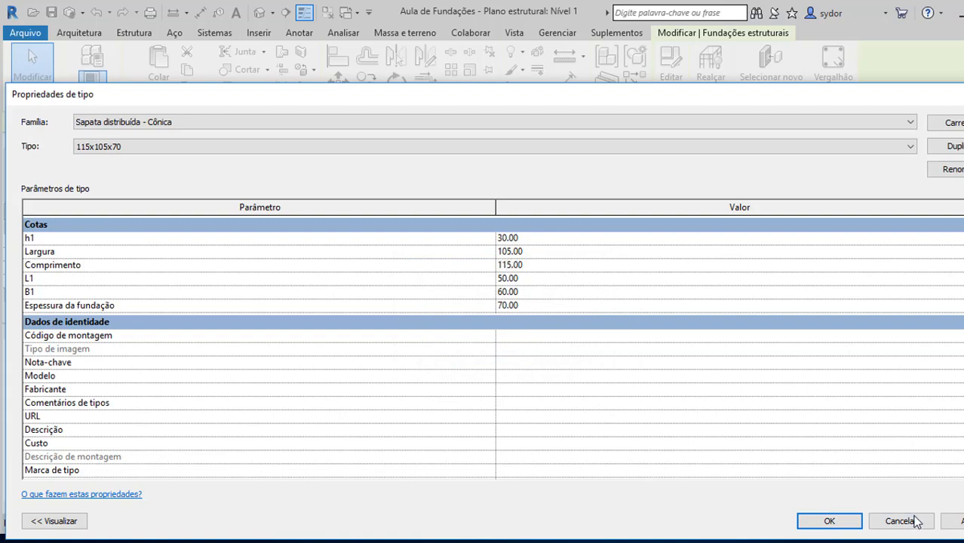
{"action": "left_click", "coordinate": [829, 521]}
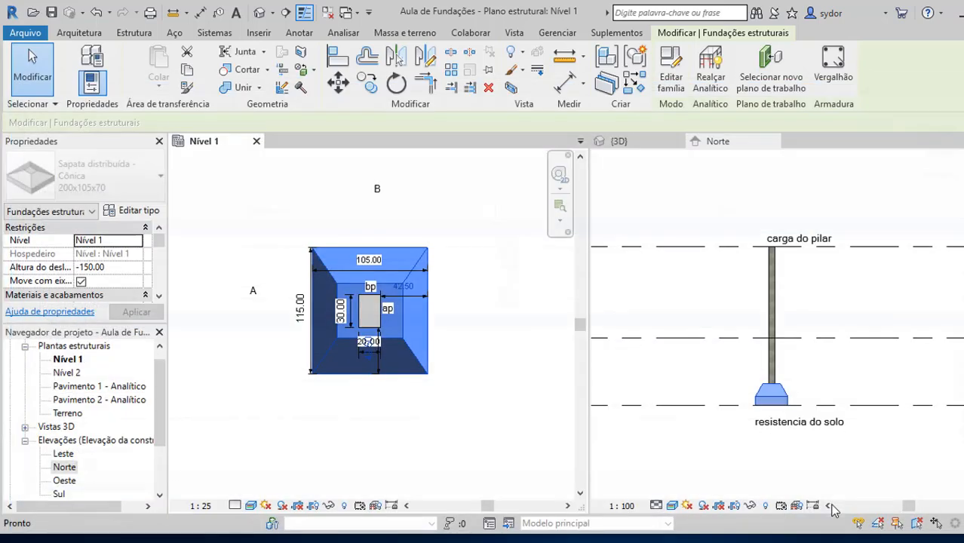
{"action": "left_click", "coordinate": [513, 335]}
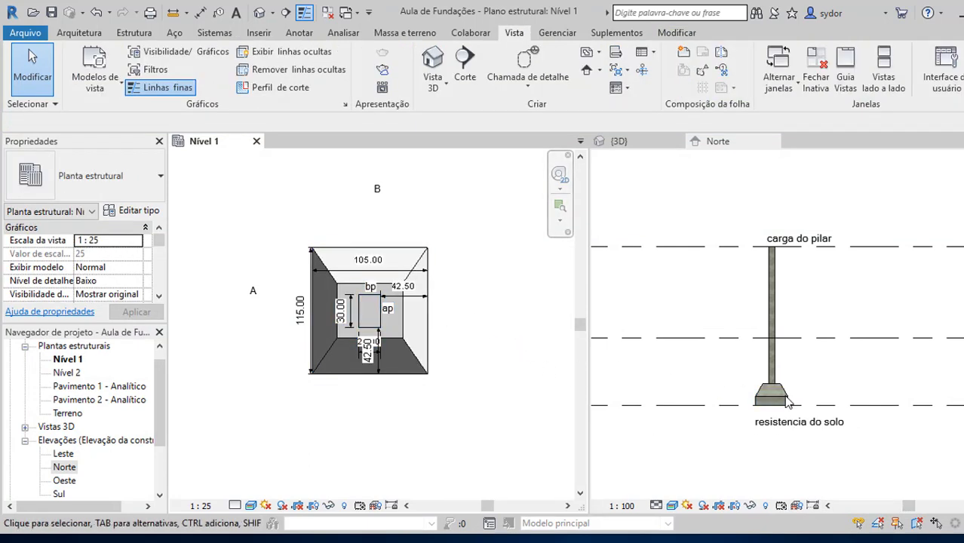
Add an aligned dimension for the footing's total height, from base to top, in the Norte elevation.
{"action": "scroll", "coordinate": [747, 393], "scroll_direction": "up", "scroll_amount": 2}
{"action": "scroll", "coordinate": [724, 380], "scroll_direction": "down", "scroll_amount": 2}
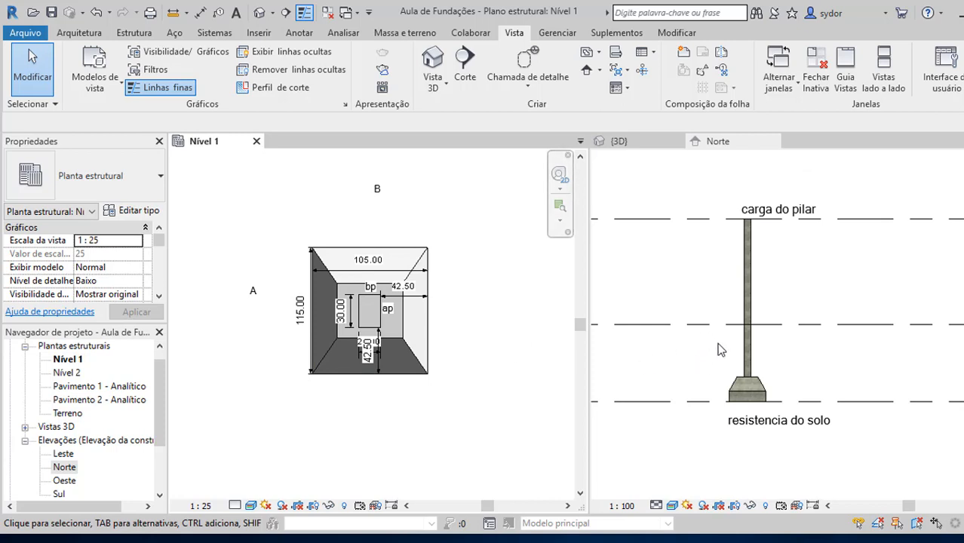
{"action": "scroll", "coordinate": [763, 406], "scroll_direction": "up", "scroll_amount": 1}
{"action": "scroll", "coordinate": [763, 406], "scroll_direction": "up", "scroll_amount": 3}
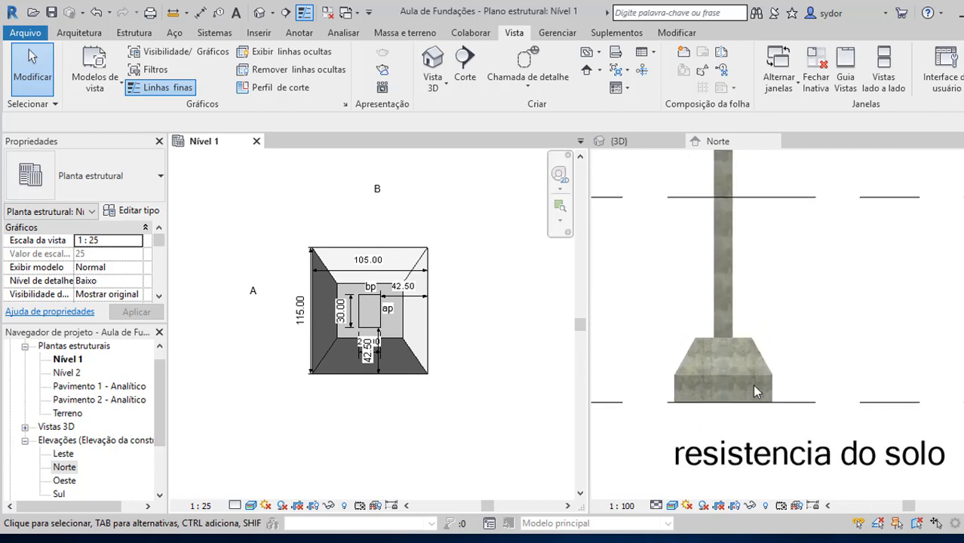
{"action": "left_click", "coordinate": [202, 12]}
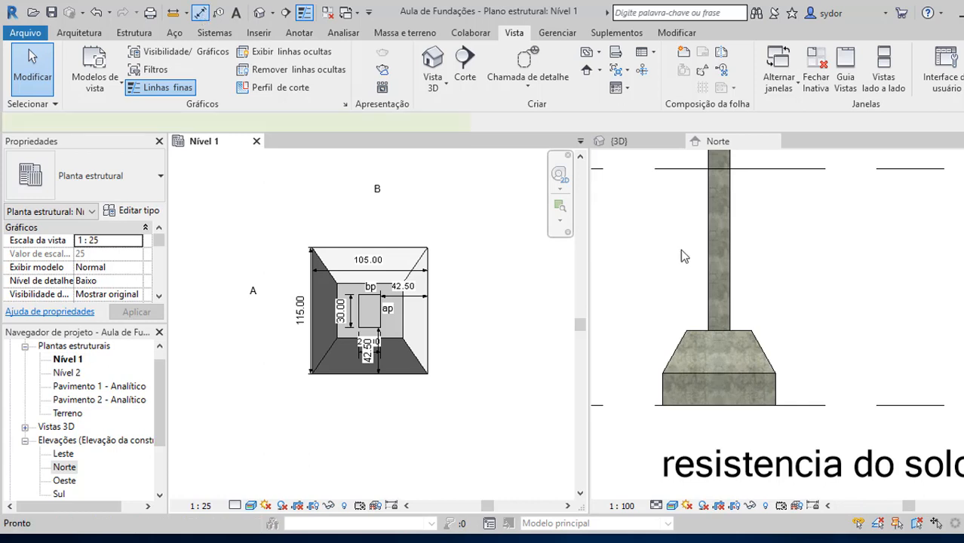
{"action": "left_click", "coordinate": [747, 405]}
{"action": "left_click", "coordinate": [743, 331]}
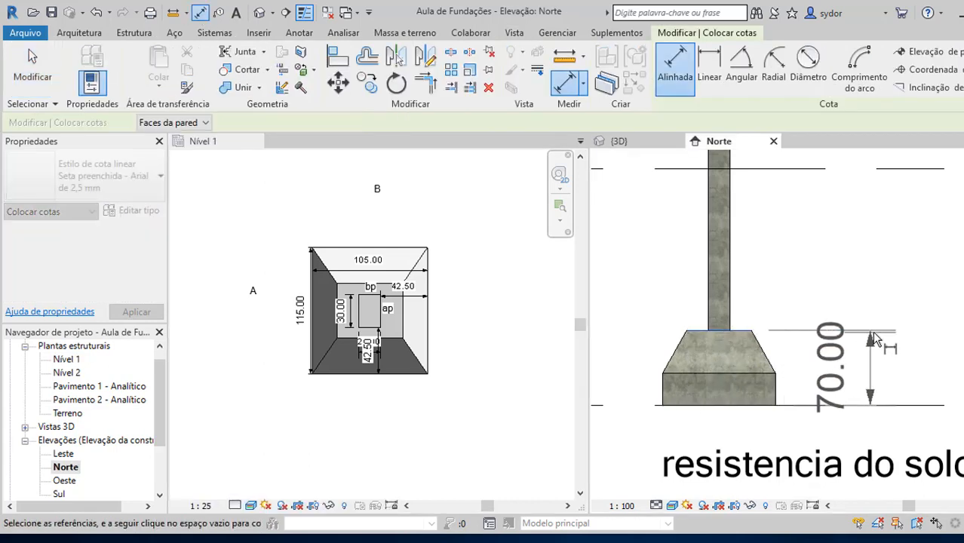
{"action": "left_click", "coordinate": [887, 296]}
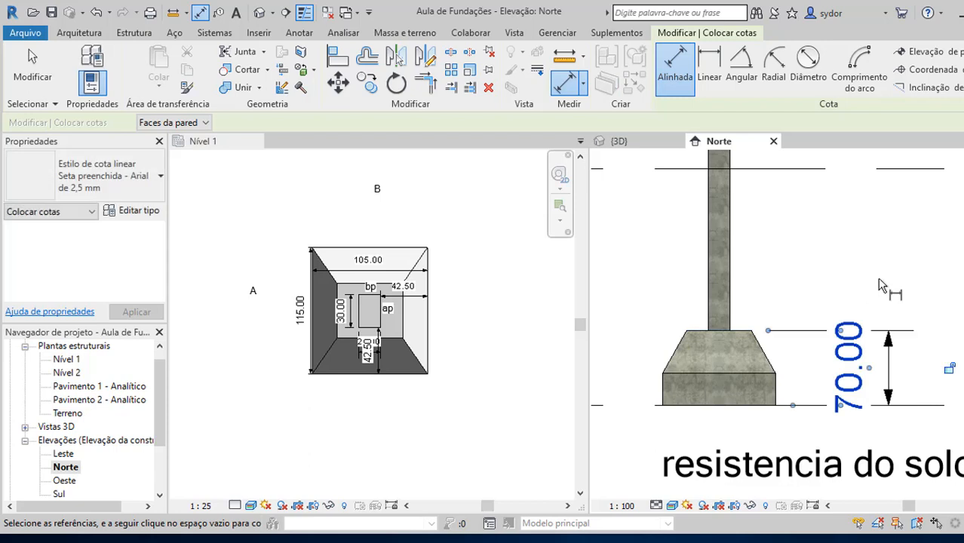
{"action": "key", "text": "Escape"}
{"action": "key", "text": "Escape"}
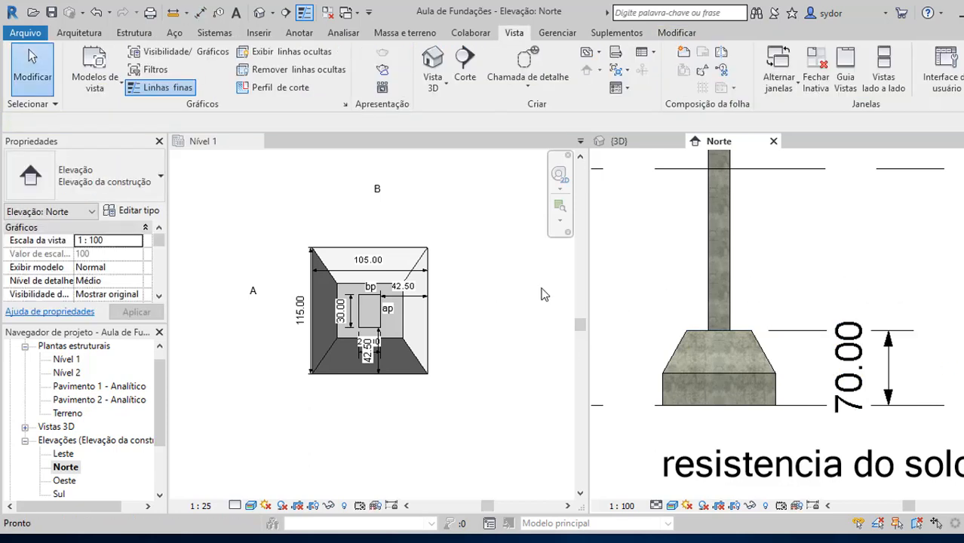
{"action": "scroll", "coordinate": [537, 292], "scroll_direction": "up", "scroll_amount": 2}
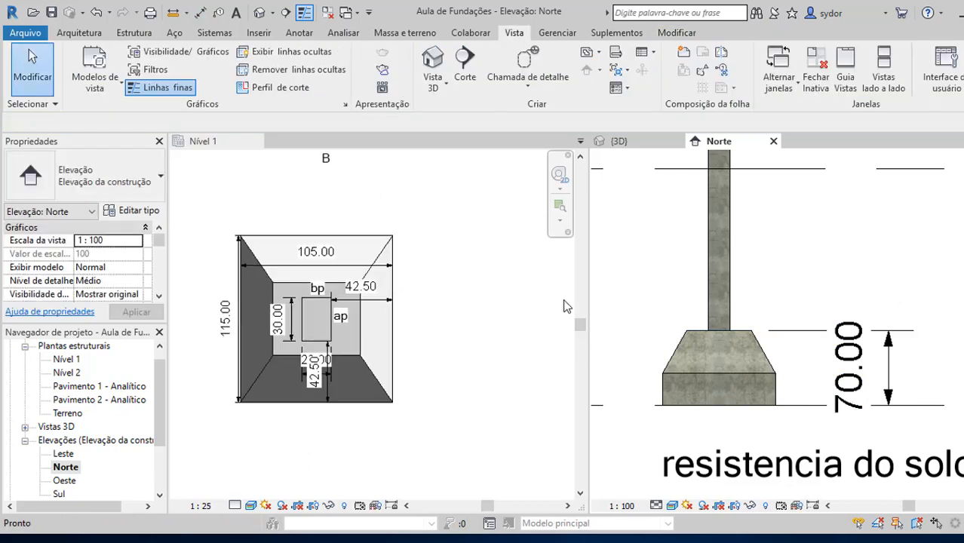
Write a text note beside the footing in the Nível 1 plan with the height formula h>(A-ap)/3.
{"action": "left_click", "coordinate": [239, 15]}
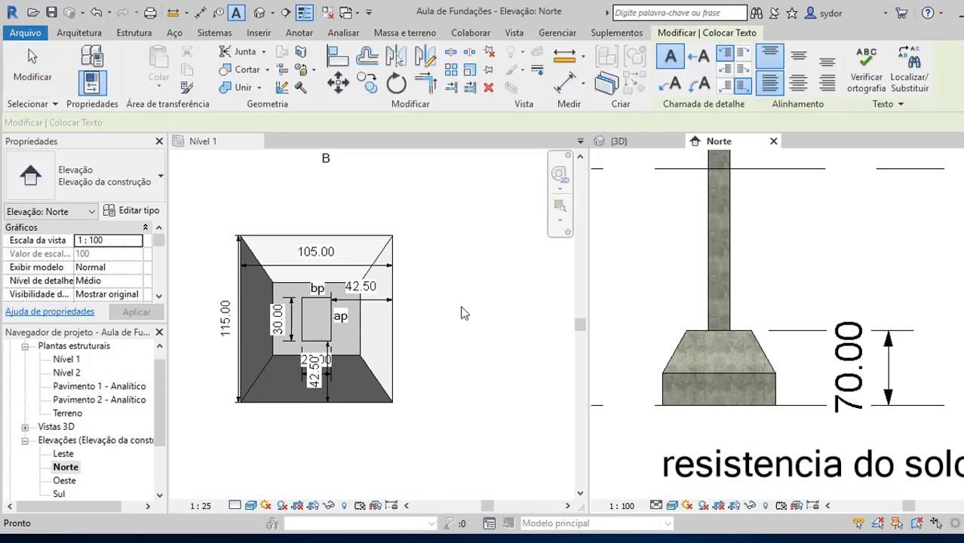
{"action": "left_click", "coordinate": [443, 271]}
{"action": "type", "text": "h"}
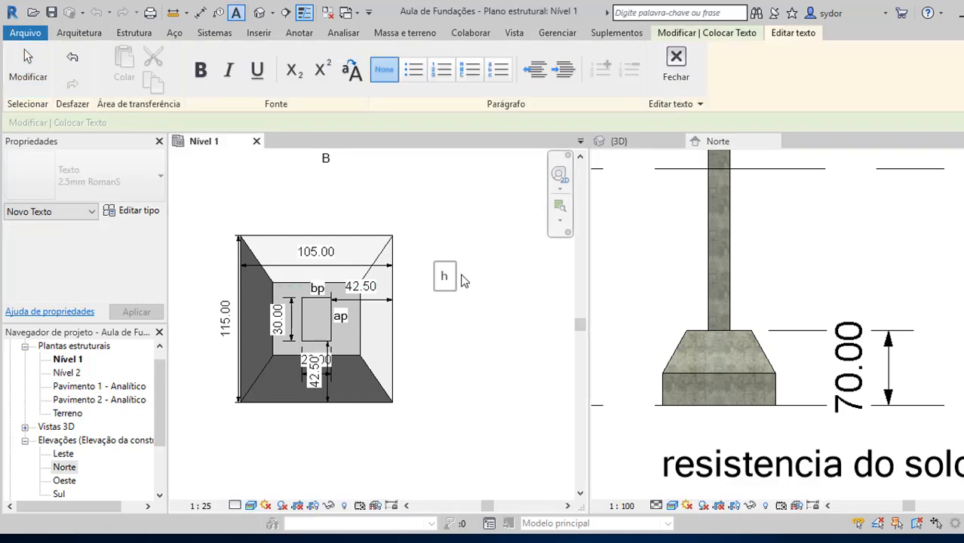
{"action": "type", "text": ">A"}
{"action": "key", "text": "BackSpace"}
{"action": "type", "text": "(A-ap)"}
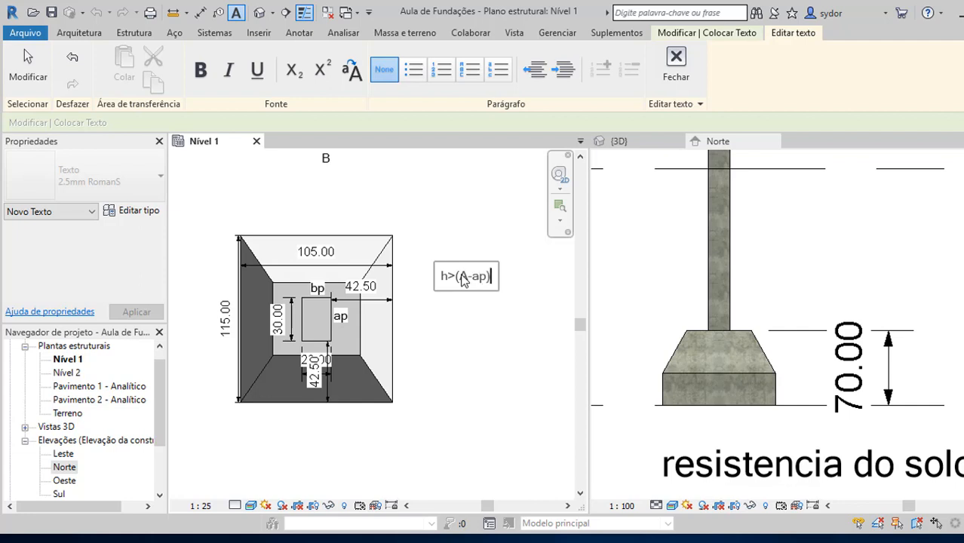
{"action": "type", "text": "/3"}
Add the substituted line h>(115-30)/3 to the note and begin a third line with h>.
{"action": "key", "text": "Return"}
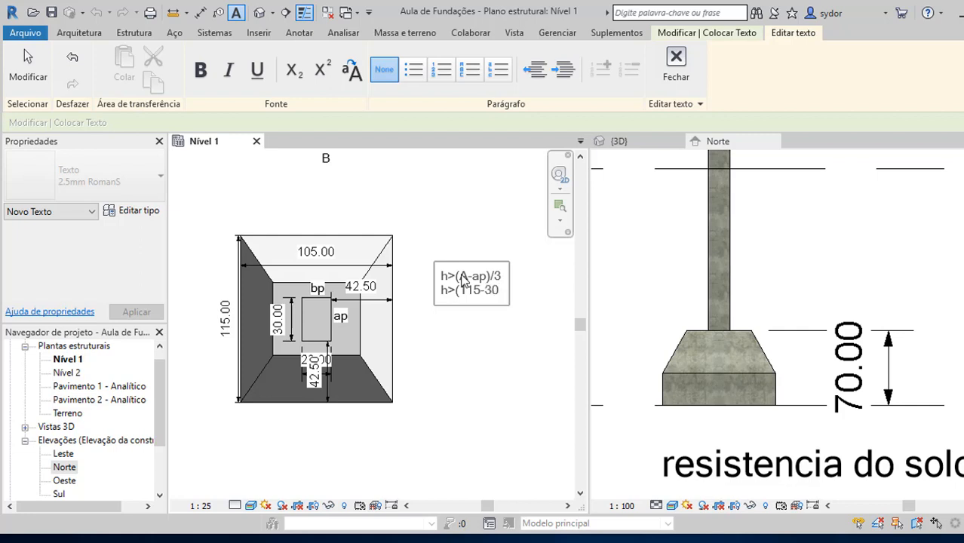
{"action": "type", "text": ")/3"}
{"action": "key", "text": "Return"}
{"action": "type", "text": "H"}
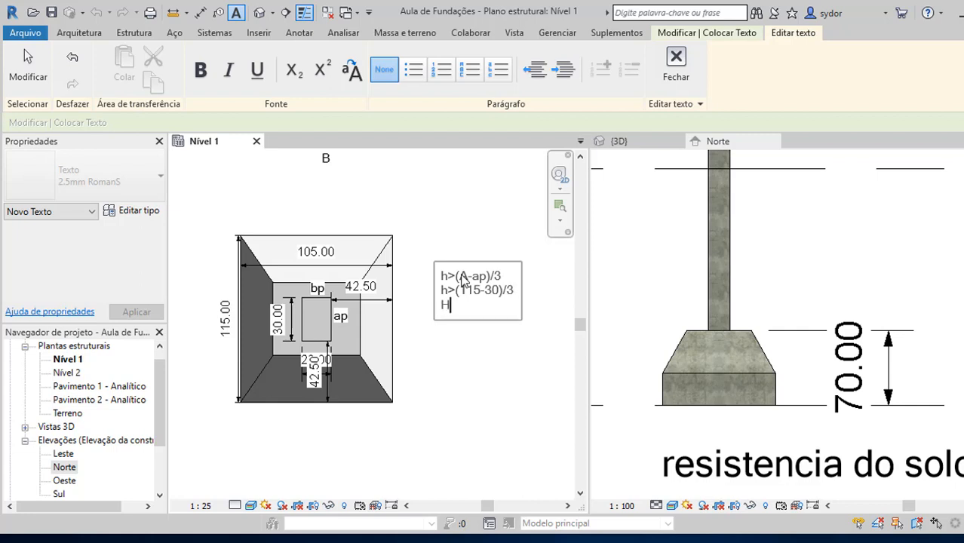
{"action": "key", "text": "BackSpace"}
{"action": "type", "text": "h>"}
Switch to the fx-82ES calculator, clear it and calculate 115−30.
{"action": "left_click", "coordinate": [681, 541]}
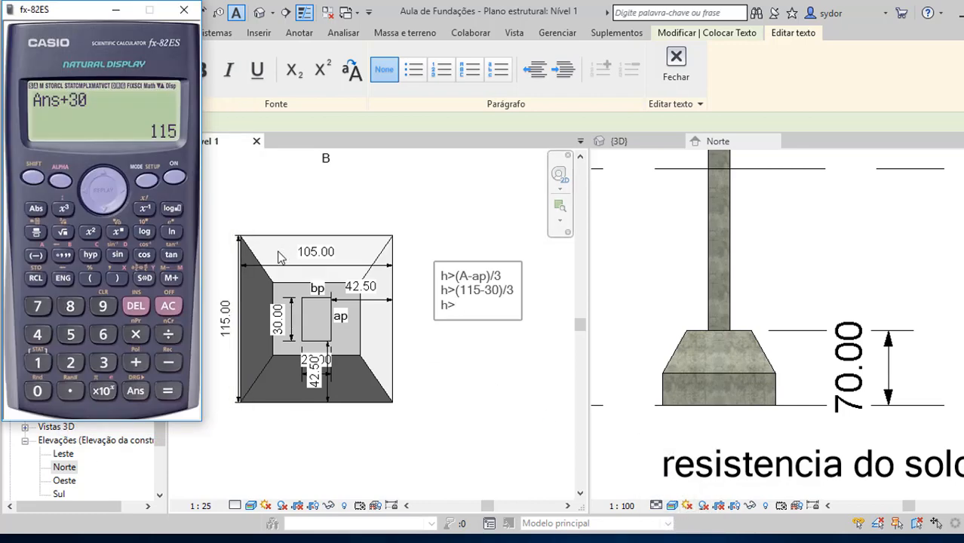
{"action": "left_click", "coordinate": [171, 307]}
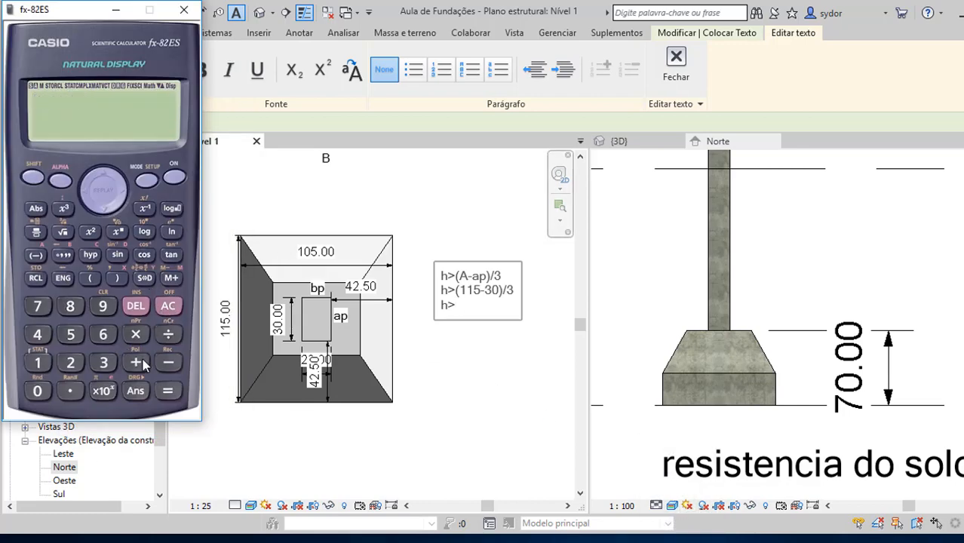
{"action": "left_click", "coordinate": [38, 364]}
{"action": "left_click", "coordinate": [38, 364]}
{"action": "left_click", "coordinate": [70, 334]}
{"action": "left_click", "coordinate": [169, 364]}
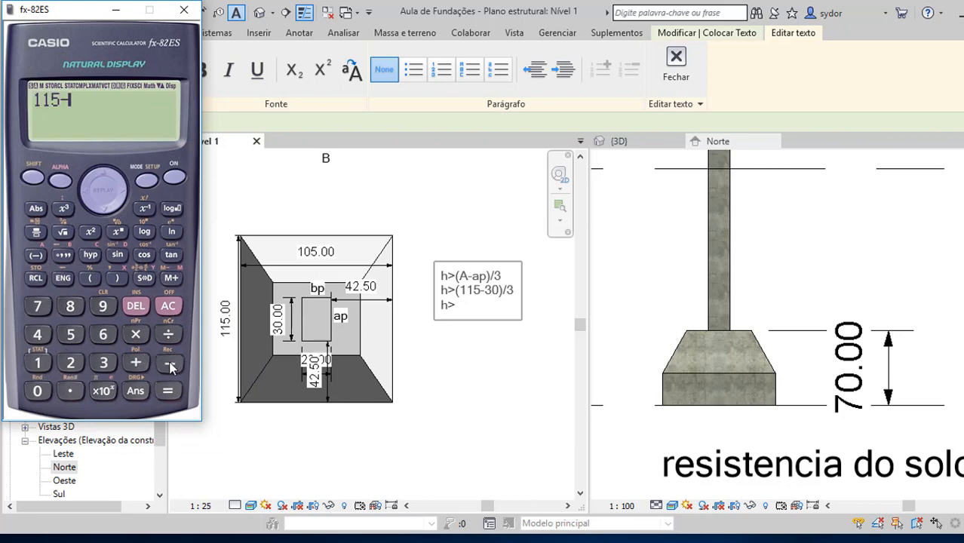
{"action": "left_click", "coordinate": [104, 365]}
{"action": "left_click", "coordinate": [47, 392]}
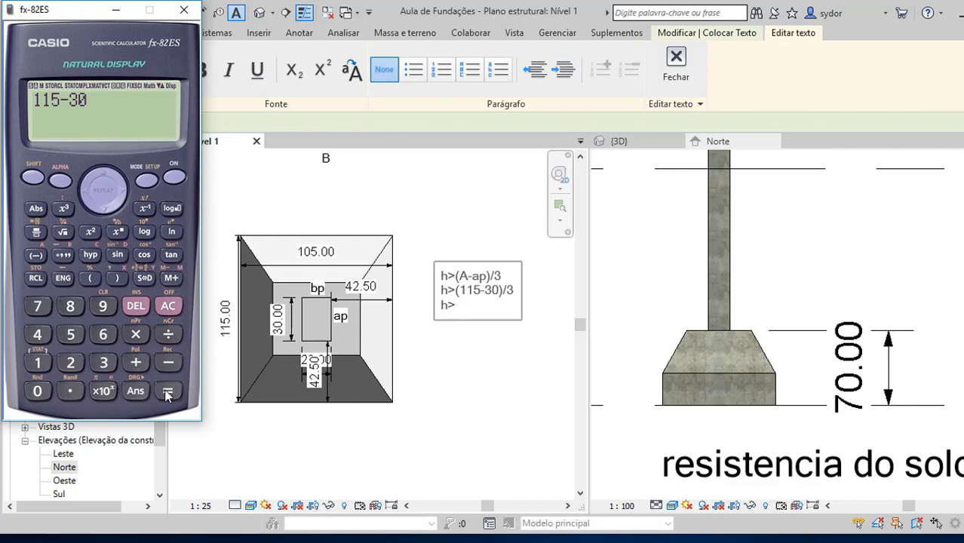
{"action": "left_click", "coordinate": [168, 390]}
Divide the calculator result by 3, then minimize the calculator.
{"action": "left_click", "coordinate": [169, 335]}
{"action": "left_click", "coordinate": [103, 365]}
{"action": "left_click", "coordinate": [167, 391]}
{"action": "left_click", "coordinate": [142, 278]}
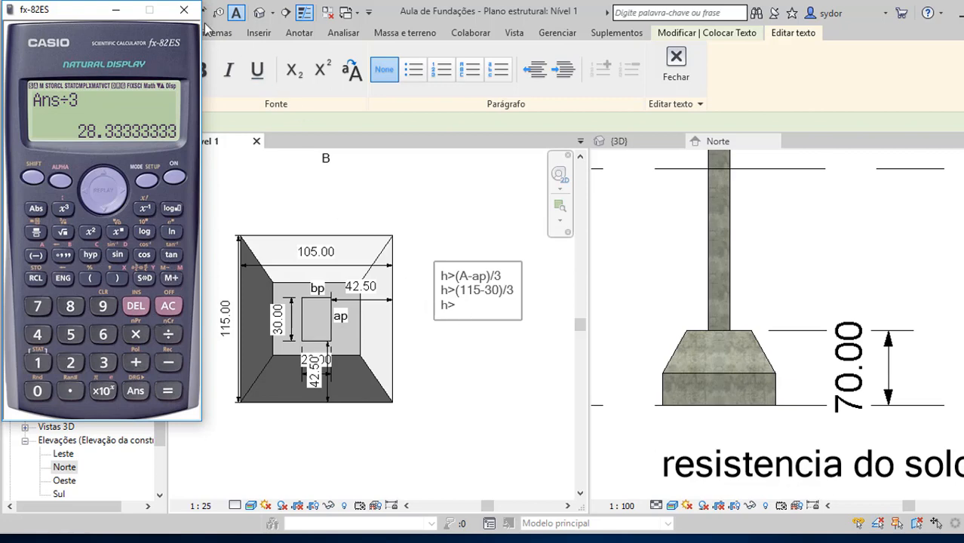
{"action": "left_click", "coordinate": [116, 9]}
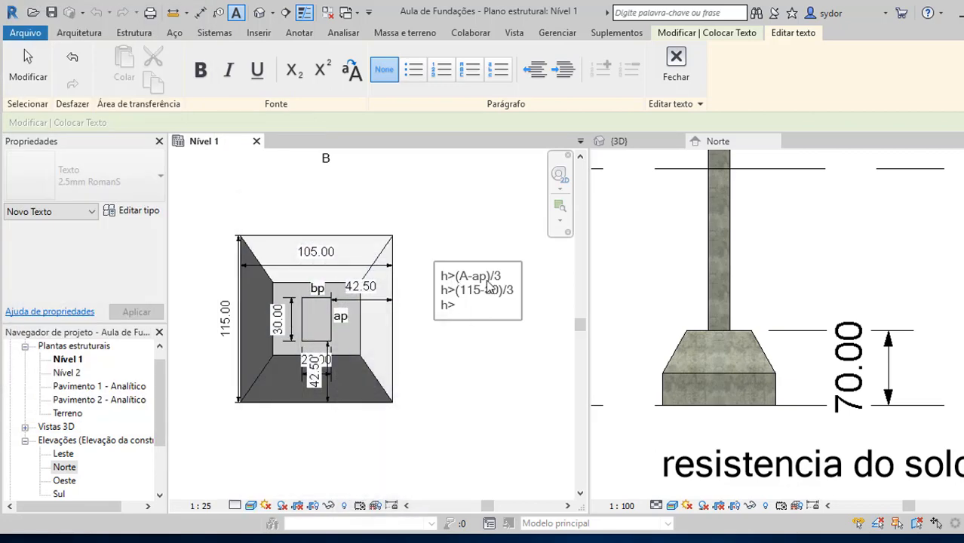
Complete the note's third line as h>30cm and finish placing text.
{"action": "type", "text": "0cm"}
{"action": "left_click", "coordinate": [481, 378]}
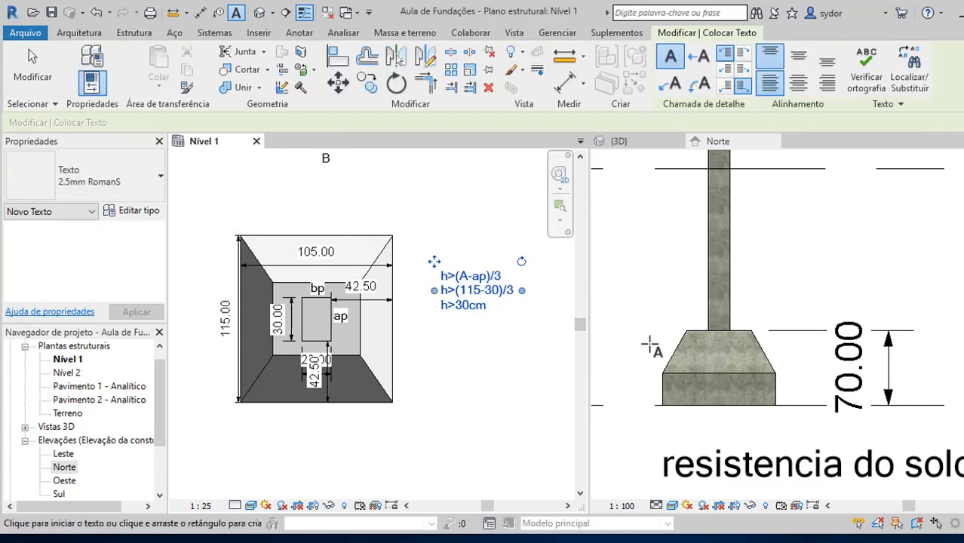
{"action": "key", "text": "Escape"}
{"action": "key", "text": "Escape"}
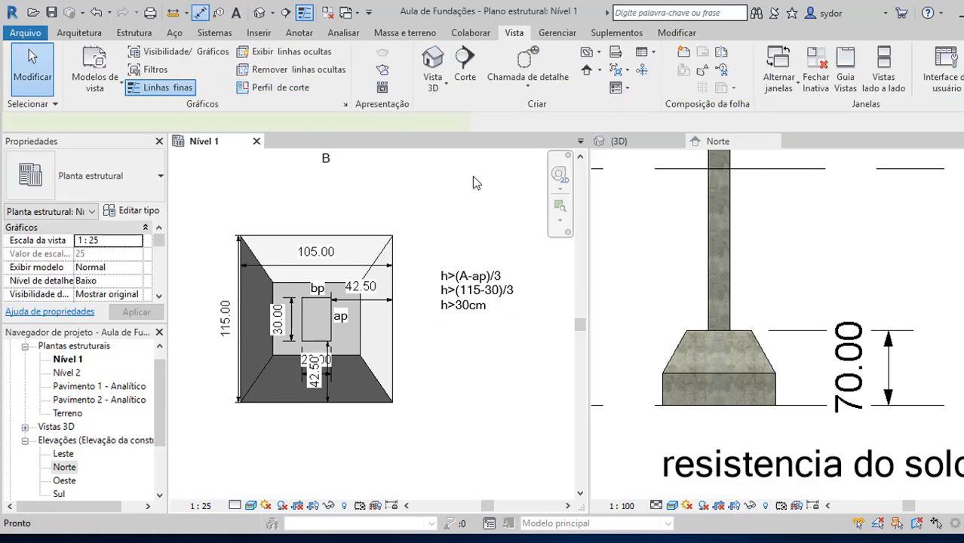
Add an aligned dimension for the height of the footing's straight base in the Norte elevation.
{"action": "left_click", "coordinate": [199, 12]}
{"action": "left_click", "coordinate": [780, 394]}
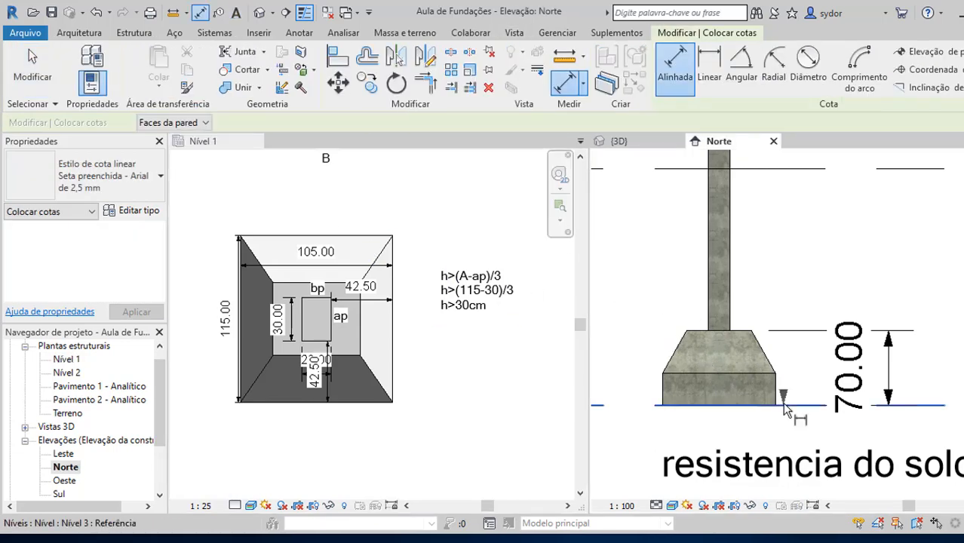
{"action": "left_click", "coordinate": [768, 373]}
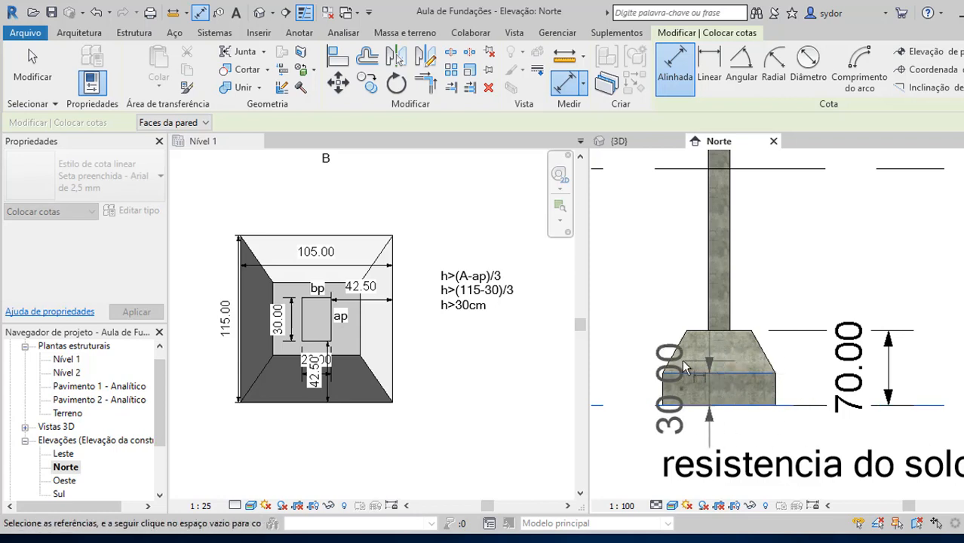
{"action": "left_click", "coordinate": [638, 365]}
{"action": "scroll", "coordinate": [720, 401], "scroll_direction": "down", "scroll_amount": 2}
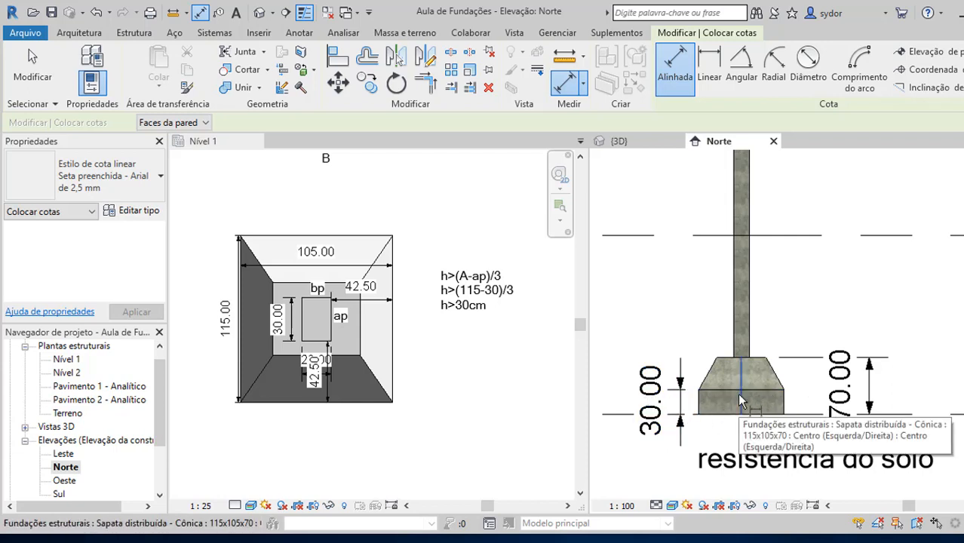
{"action": "scroll", "coordinate": [737, 393], "scroll_direction": "up", "scroll_amount": 2}
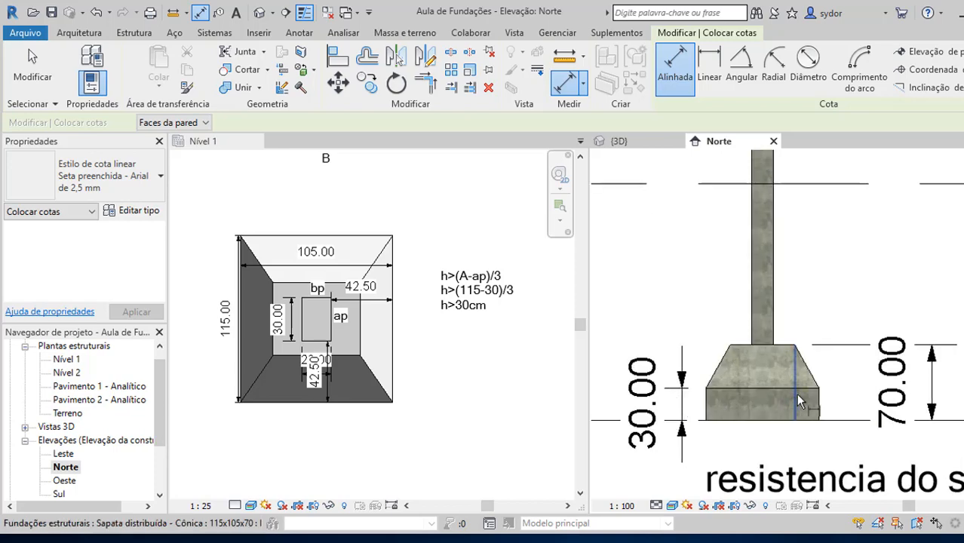
{"action": "key", "text": "Escape"}
{"action": "key", "text": "Escape"}
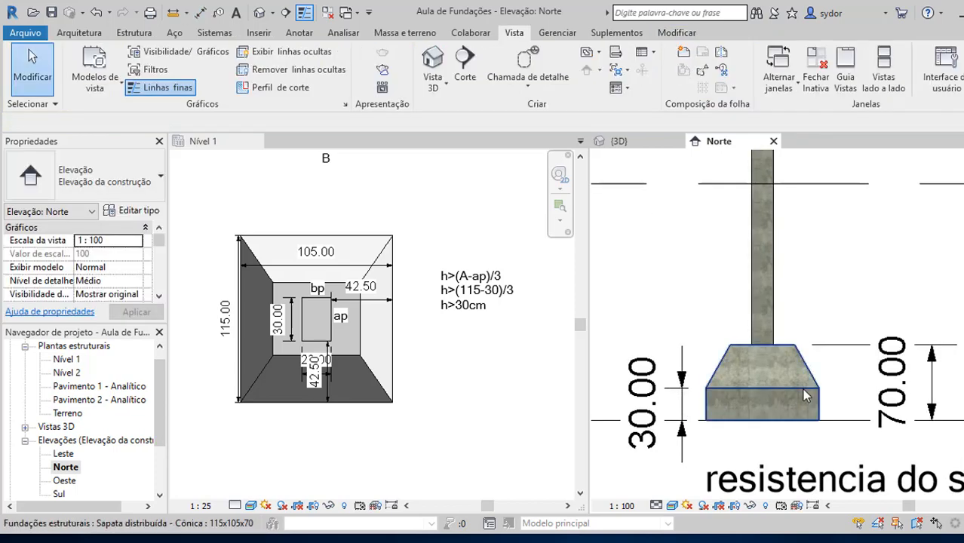
Open the conical footing's type properties with a frontal preview and check which dimensions Largura, Comprimento, L1 and B1 control.
{"action": "left_click", "coordinate": [802, 388]}
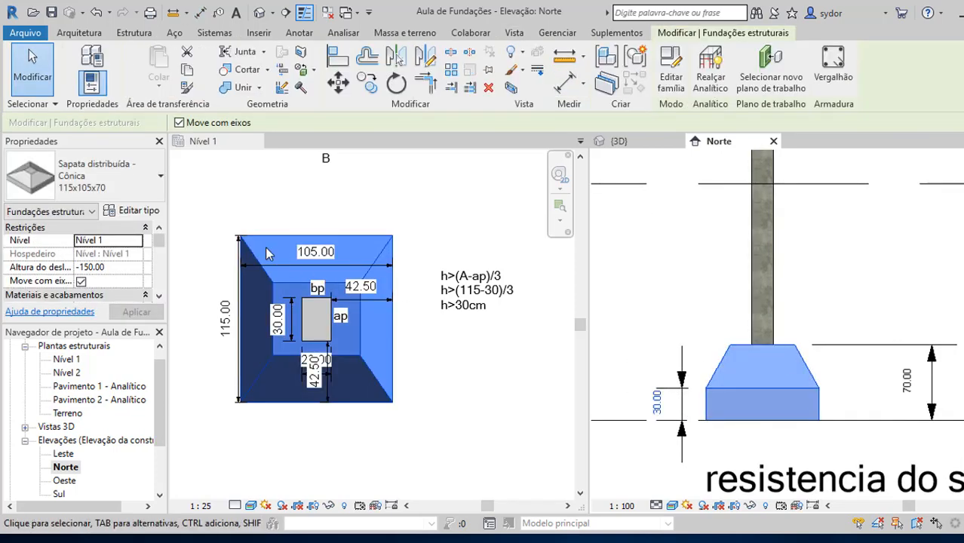
{"action": "left_click", "coordinate": [145, 211]}
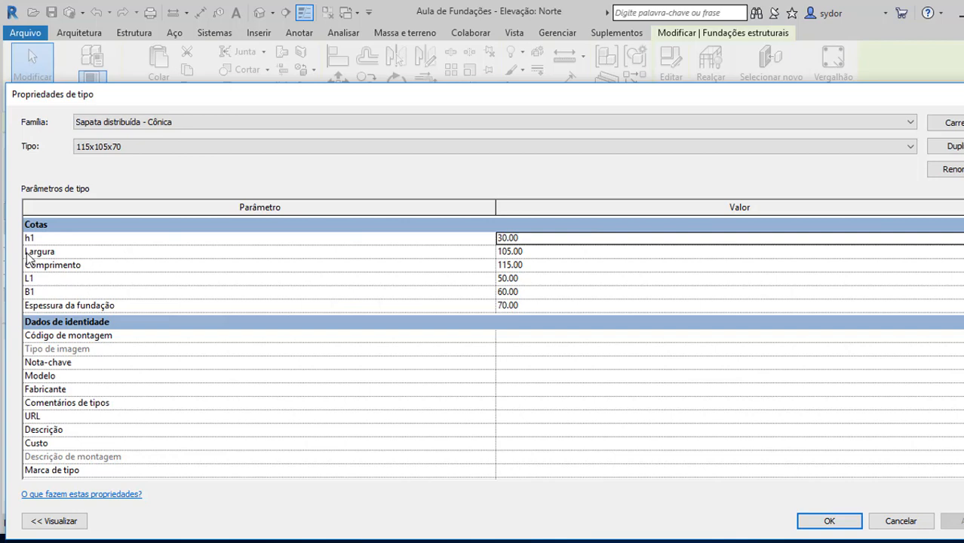
{"action": "left_click", "coordinate": [72, 523]}
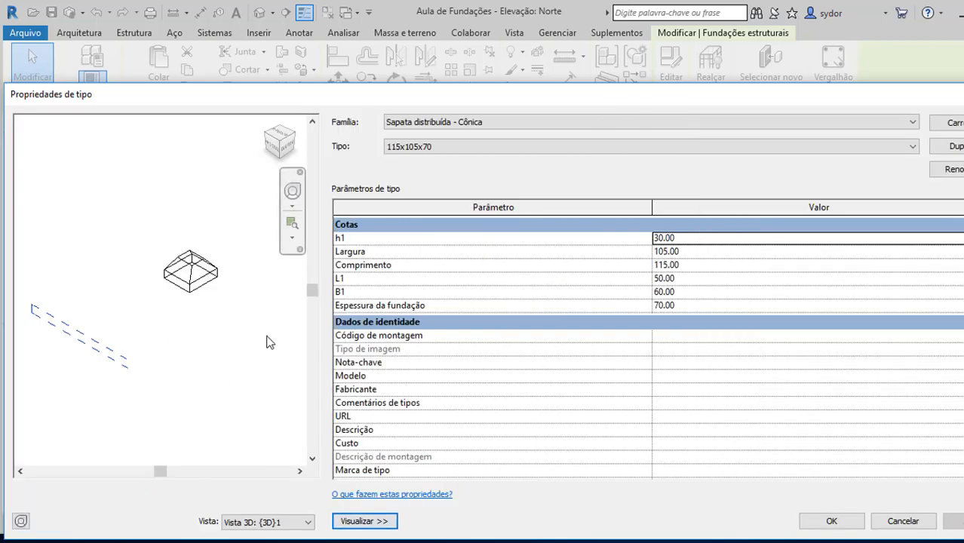
{"action": "left_click", "coordinate": [273, 145]}
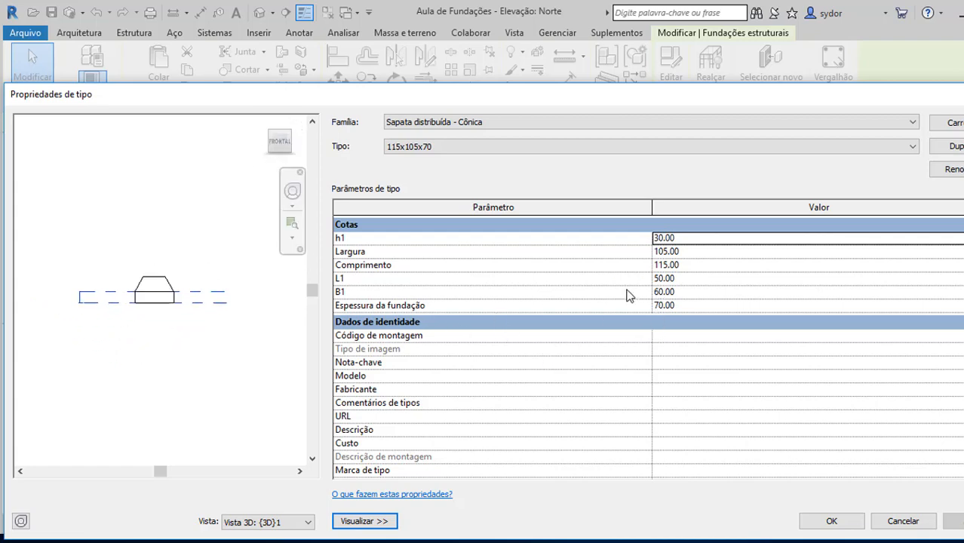
{"action": "left_click", "coordinate": [685, 250]}
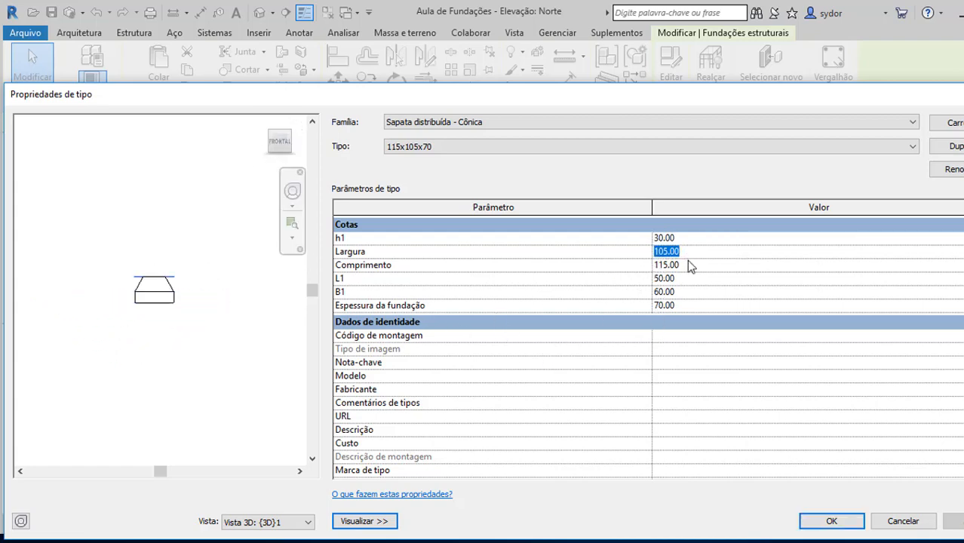
{"action": "left_click", "coordinate": [687, 260]}
{"action": "left_click", "coordinate": [687, 278]}
{"action": "left_click", "coordinate": [683, 296]}
Set the footing type's Espessura da fundação to 30 and h1 to 20, and apply the changes to the model.
{"action": "left_click", "coordinate": [684, 307]}
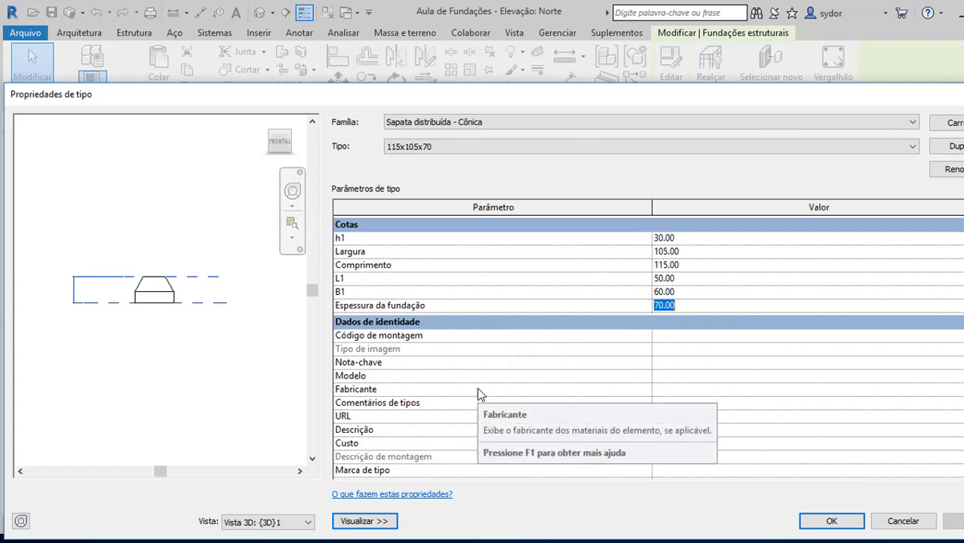
{"action": "type", "text": "30"}
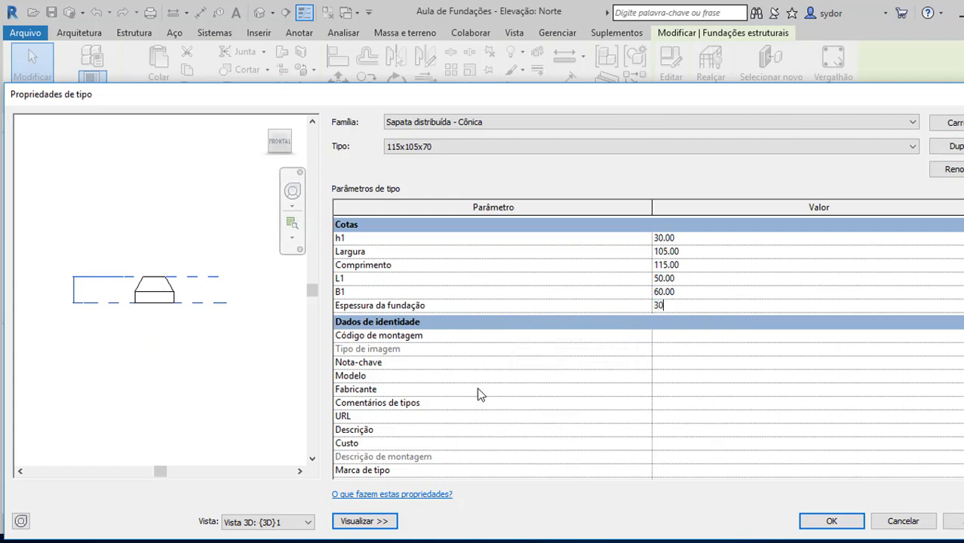
{"action": "left_click", "coordinate": [675, 240]}
{"action": "left_click_drag", "start_coordinate": [683, 239], "coordinate": [640, 243]}
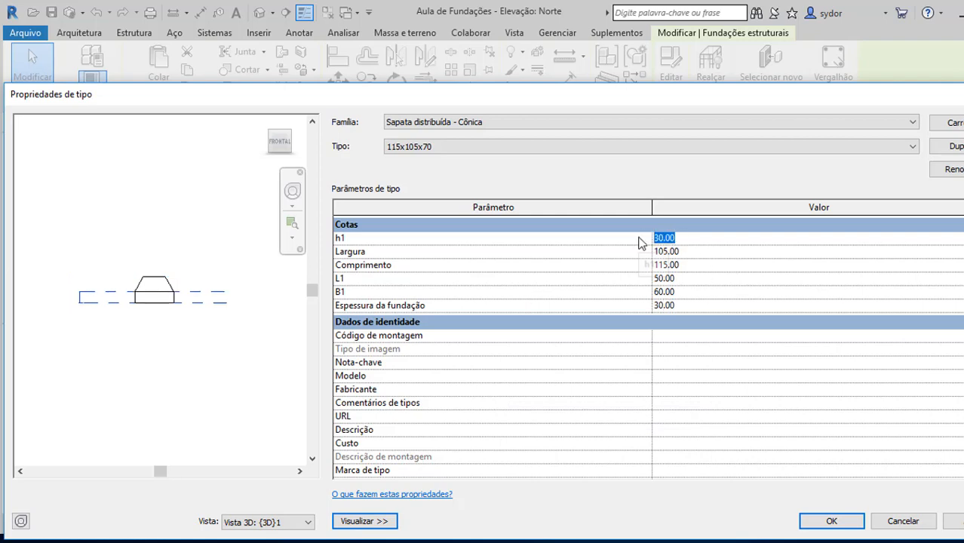
{"action": "type", "text": "20"}
{"action": "left_click", "coordinate": [741, 278]}
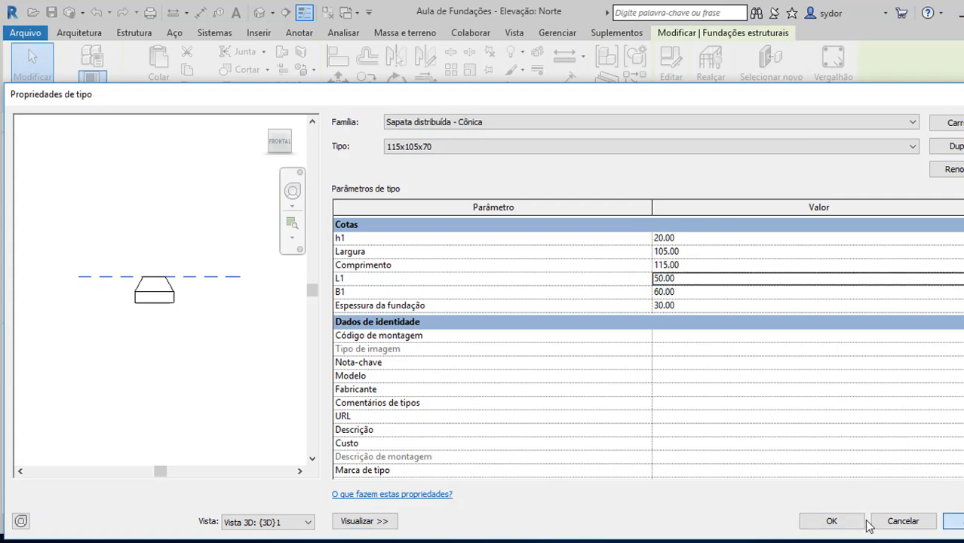
{"action": "left_click", "coordinate": [852, 522]}
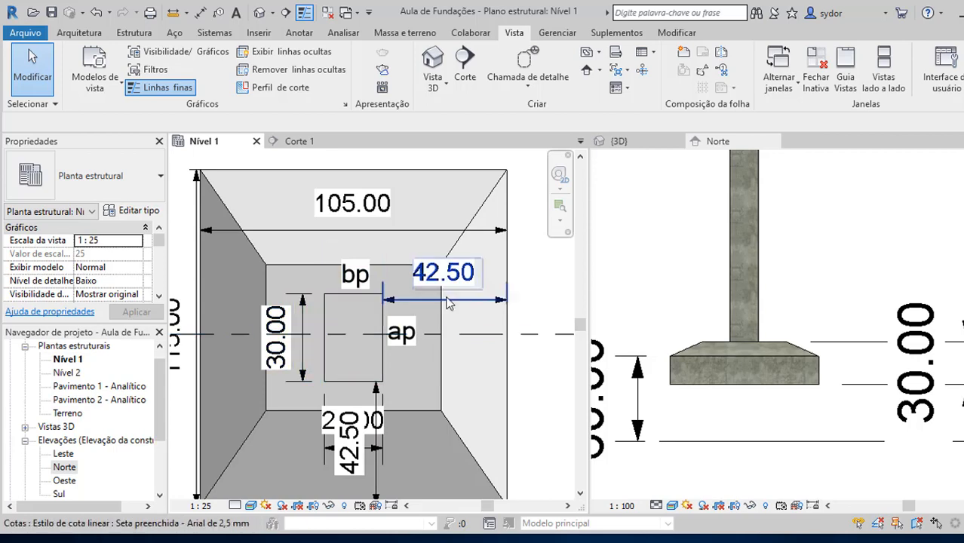
Reopen the footing's type properties from the plan, set L1 to 30 and B1 to 40, and apply the changes.
{"action": "left_click", "coordinate": [297, 266]}
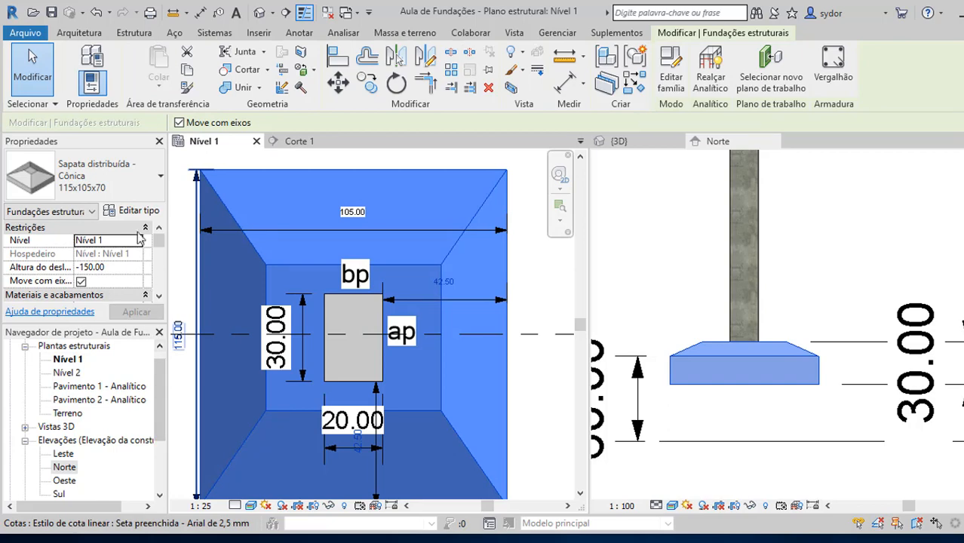
{"action": "left_click", "coordinate": [141, 213]}
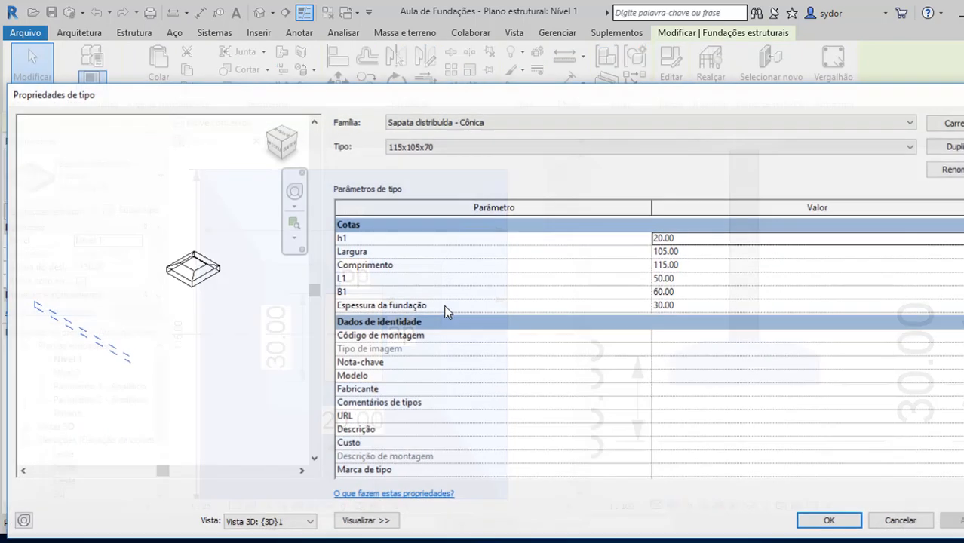
{"action": "left_click", "coordinate": [665, 279]}
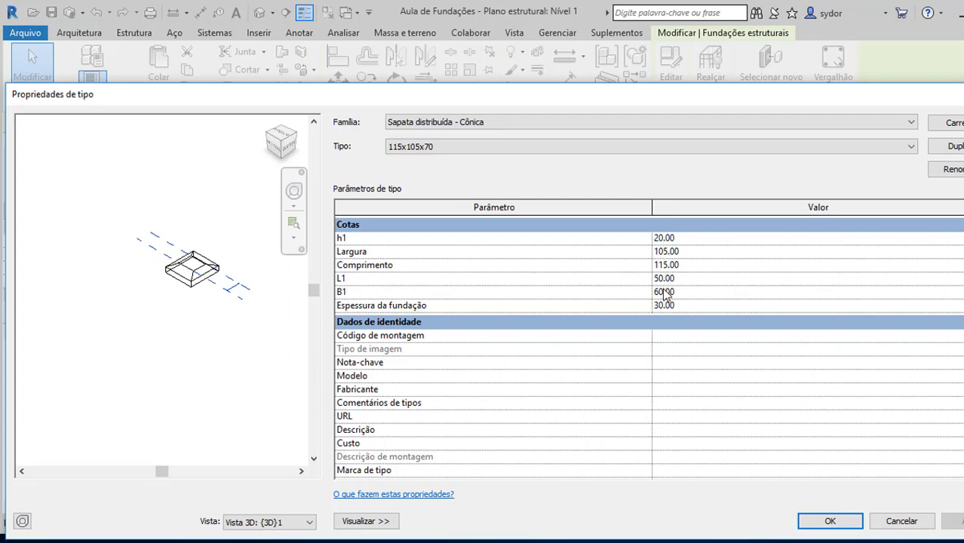
{"action": "left_click", "coordinate": [664, 293]}
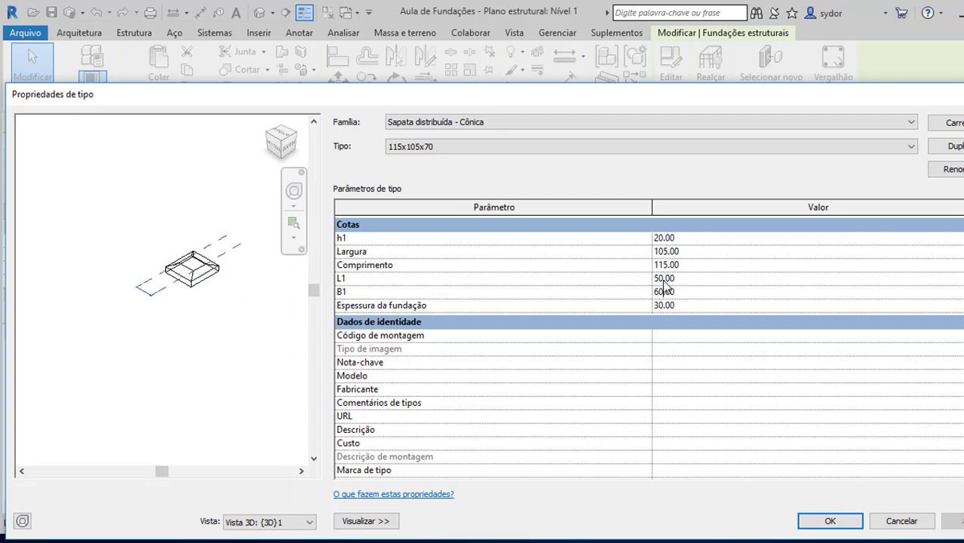
{"action": "left_click", "coordinate": [665, 280]}
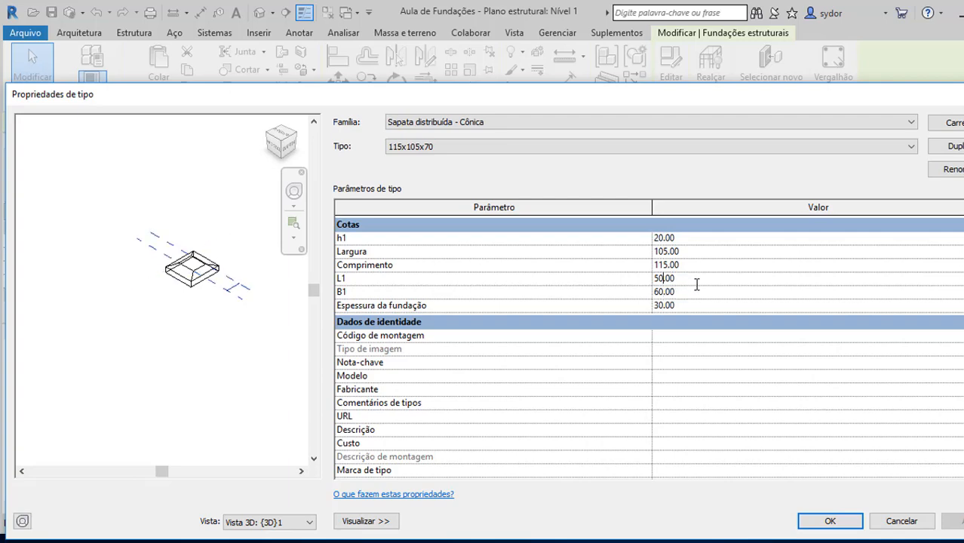
{"action": "key", "text": "BackSpace"}
{"action": "key", "text": "BackSpace"}
{"action": "type", "text": "30"}
{"action": "left_click", "coordinate": [661, 293]}
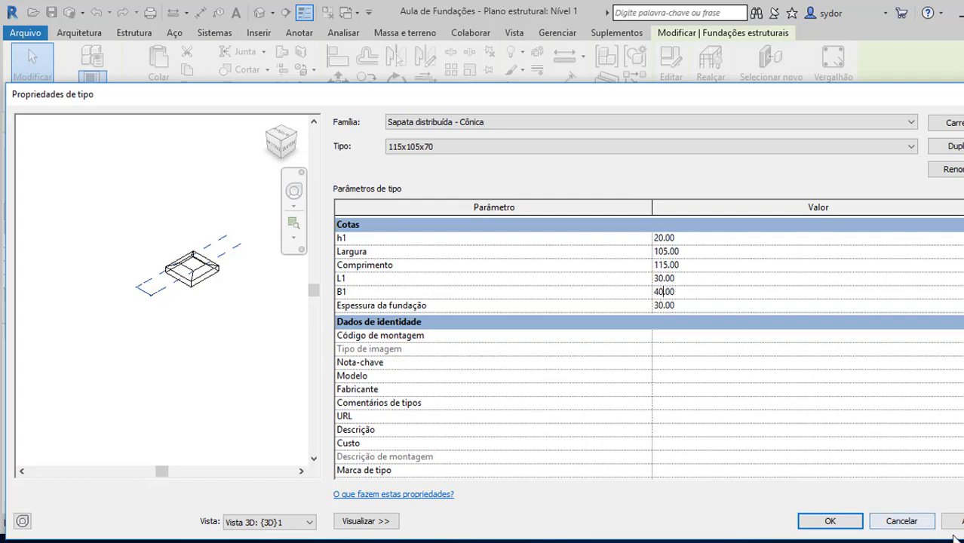
{"action": "left_click", "coordinate": [842, 524]}
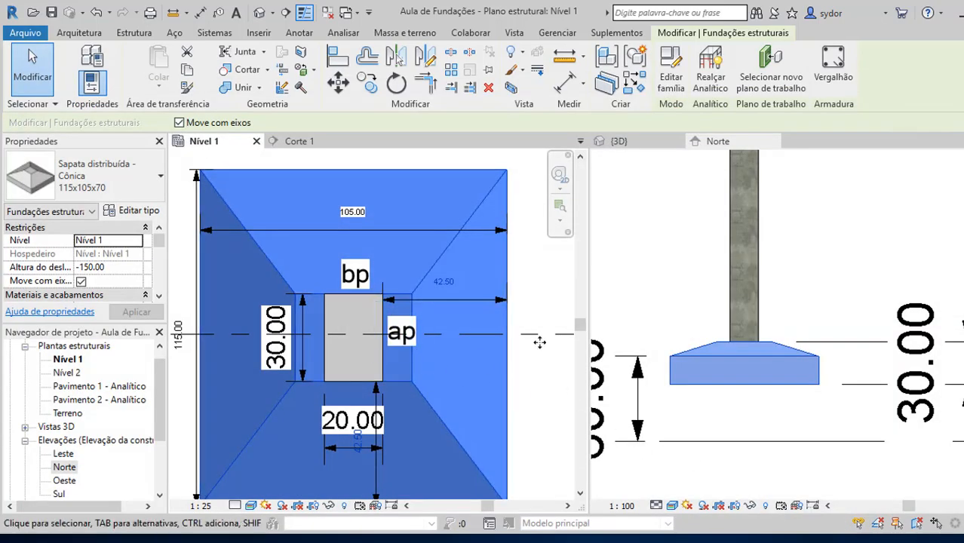
Measure the width of the footing's upper face in the plan with an aligned dimension, without placing it.
{"action": "left_click", "coordinate": [706, 252]}
{"action": "scroll", "coordinate": [392, 338], "scroll_direction": "up", "scroll_amount": 1}
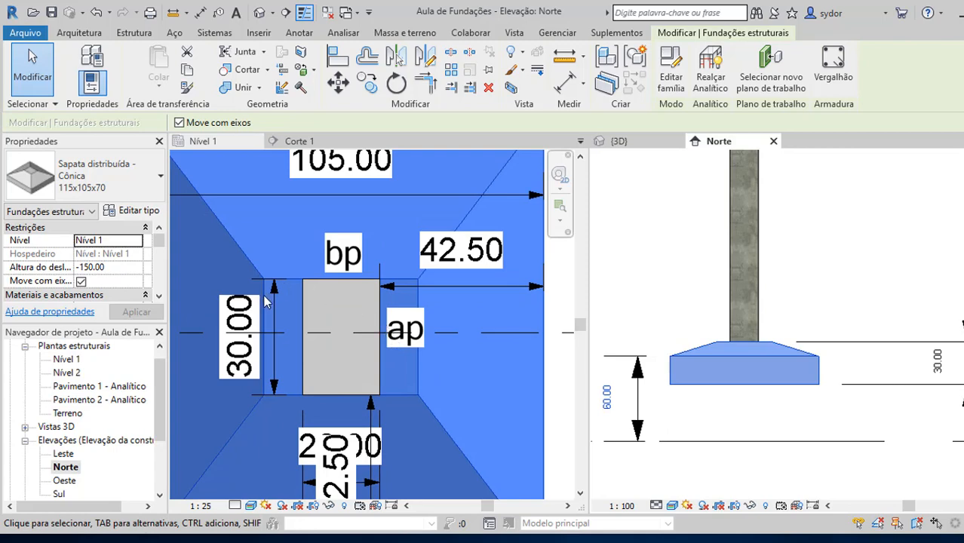
{"action": "left_click", "coordinate": [200, 12]}
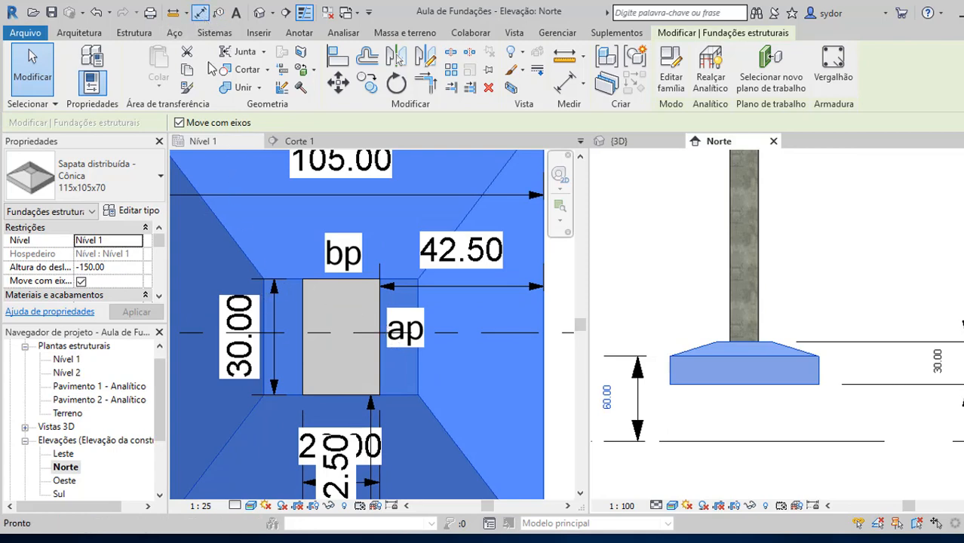
{"action": "left_click", "coordinate": [264, 323]}
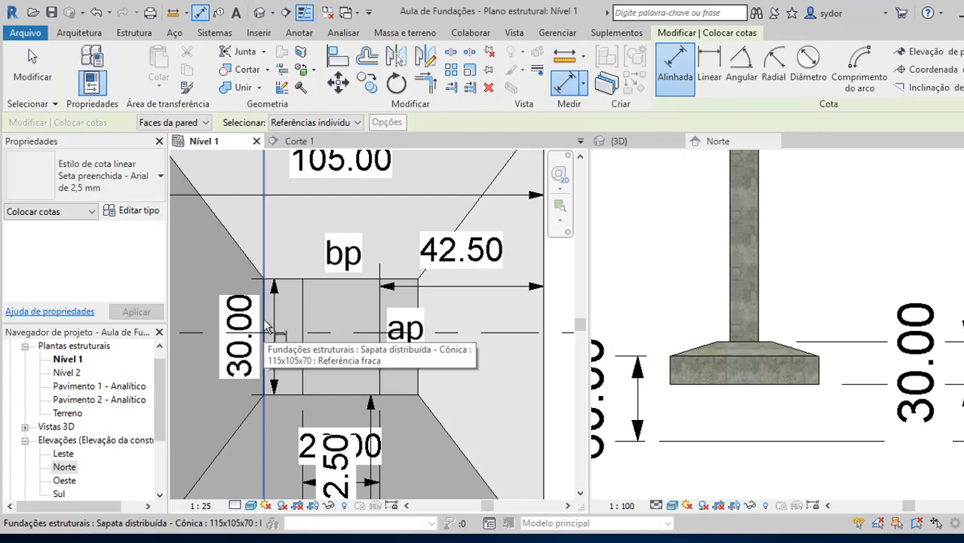
{"action": "left_click", "coordinate": [264, 322]}
{"action": "left_click", "coordinate": [416, 365]}
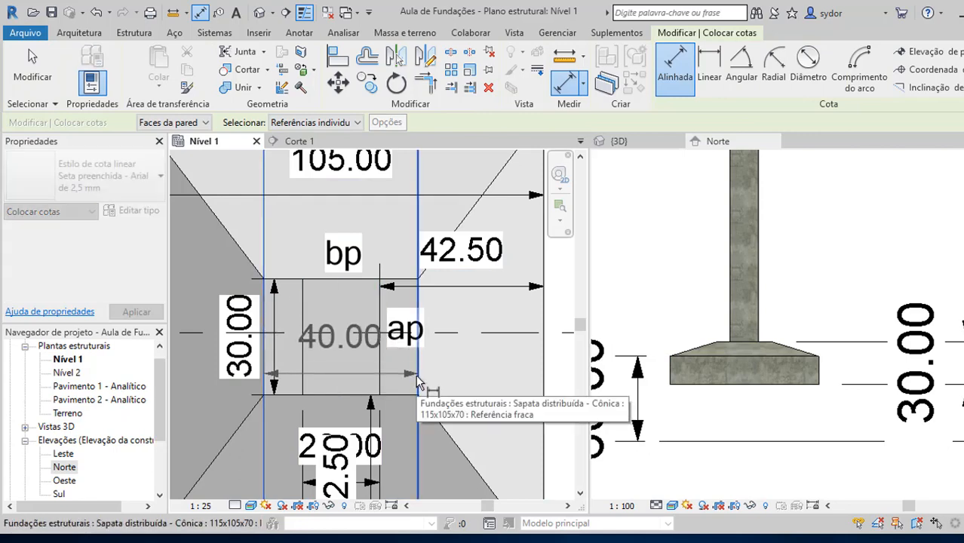
{"action": "key", "text": "Escape"}
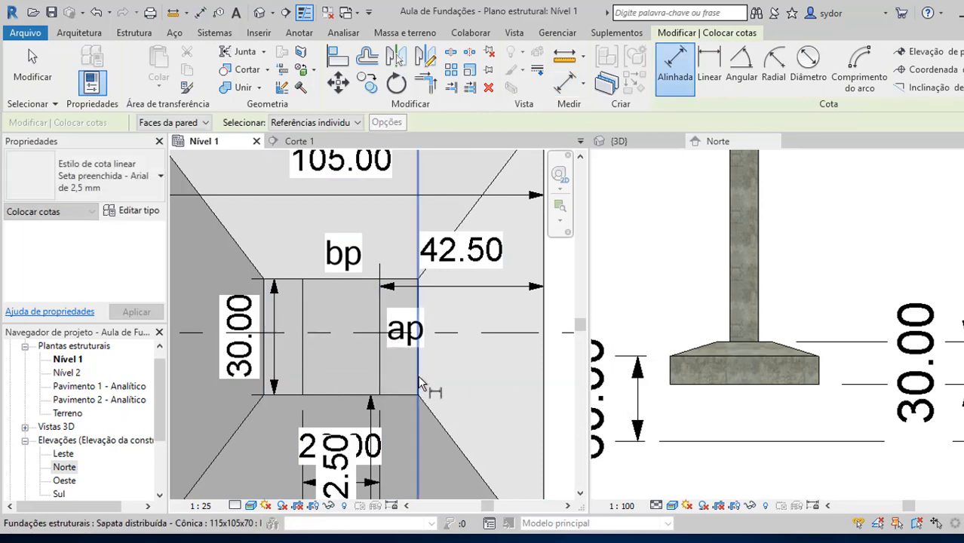
{"action": "key", "text": "Escape"}
{"action": "left_click", "coordinate": [286, 277]}
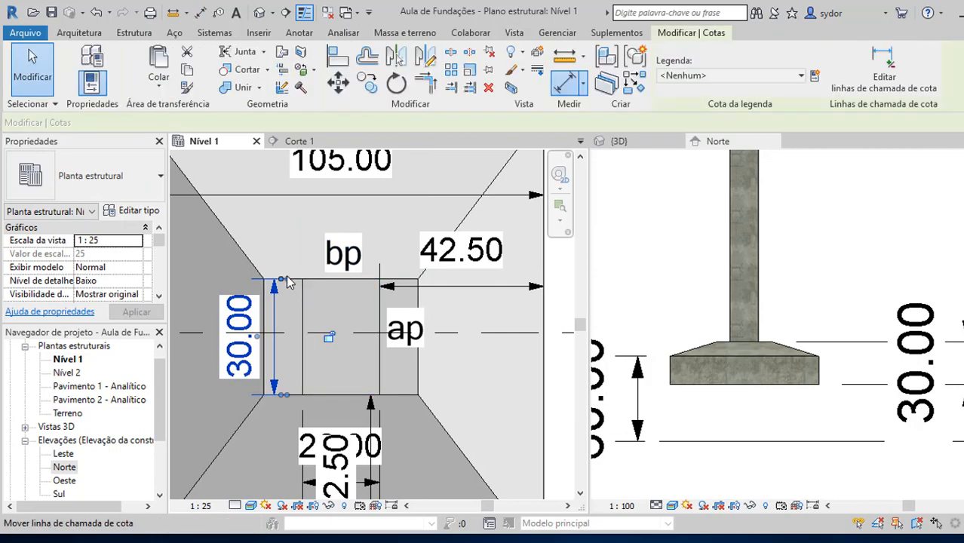
{"action": "key", "text": "Escape"}
Set the conical footing type's L1 to 40 and B1 to 30 and confirm the type properties.
{"action": "left_click", "coordinate": [213, 254]}
{"action": "left_click", "coordinate": [131, 210]}
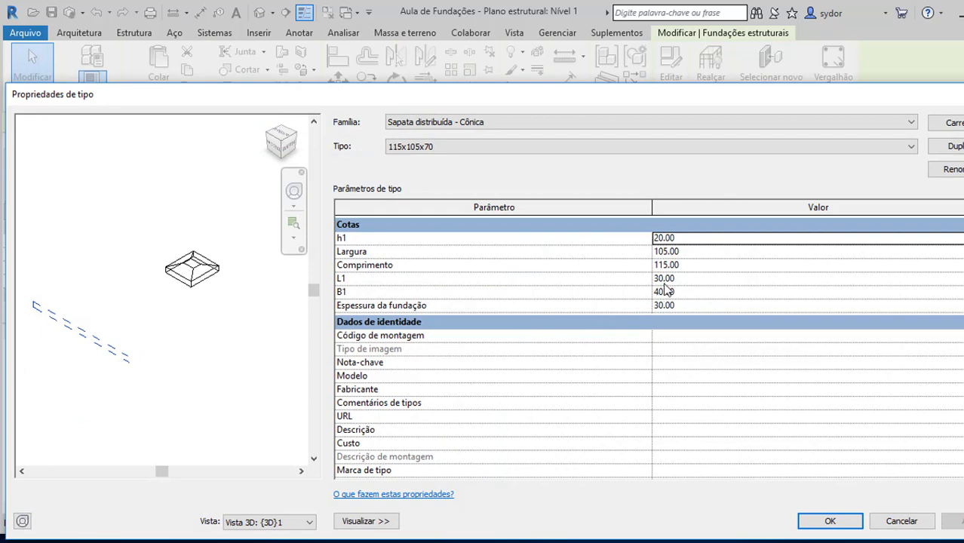
{"action": "left_click", "coordinate": [664, 278]}
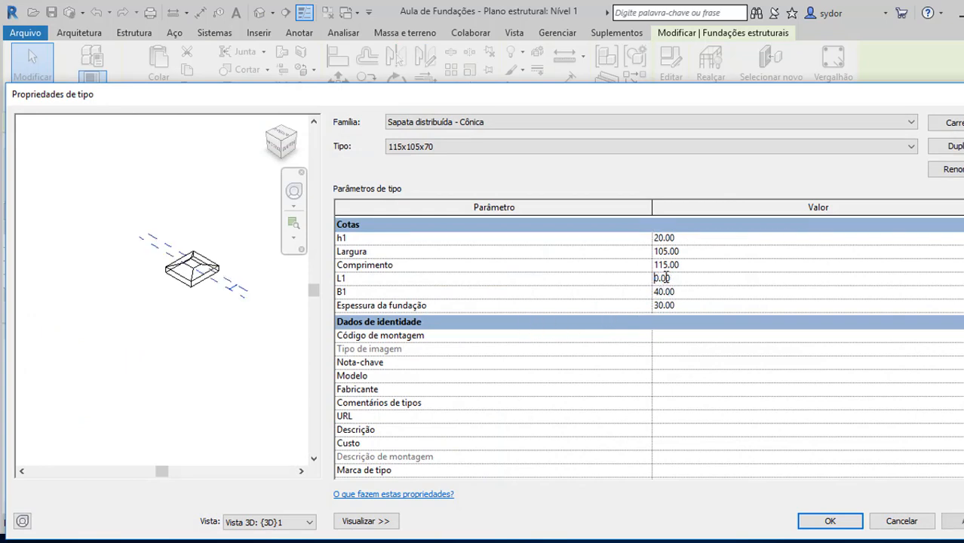
{"action": "left_click", "coordinate": [666, 292]}
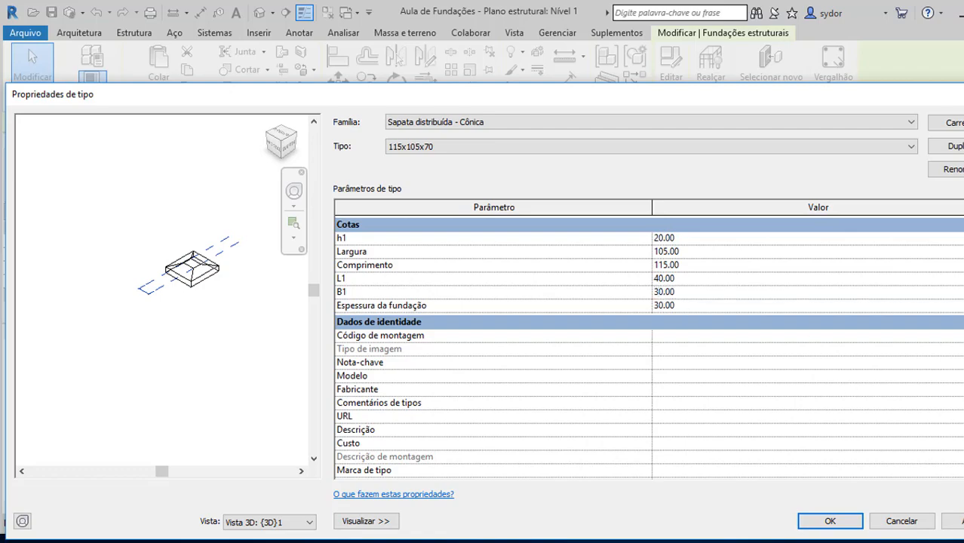
{"action": "left_click", "coordinate": [857, 528]}
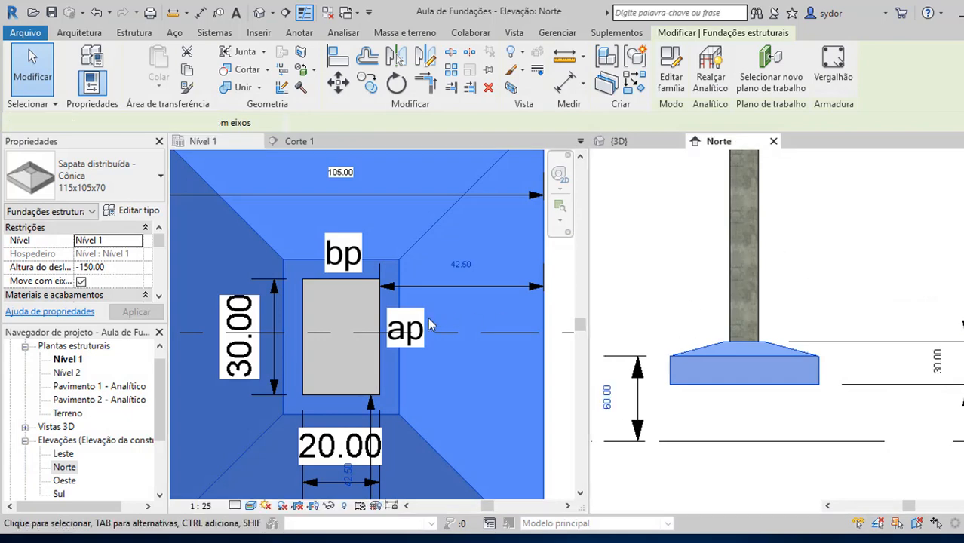
Measure the gap between the column face and the edge of the footing's upper face, without placing the dimension.
{"action": "left_click", "coordinate": [827, 245]}
{"action": "scroll", "coordinate": [405, 296], "scroll_direction": "down", "scroll_amount": 2}
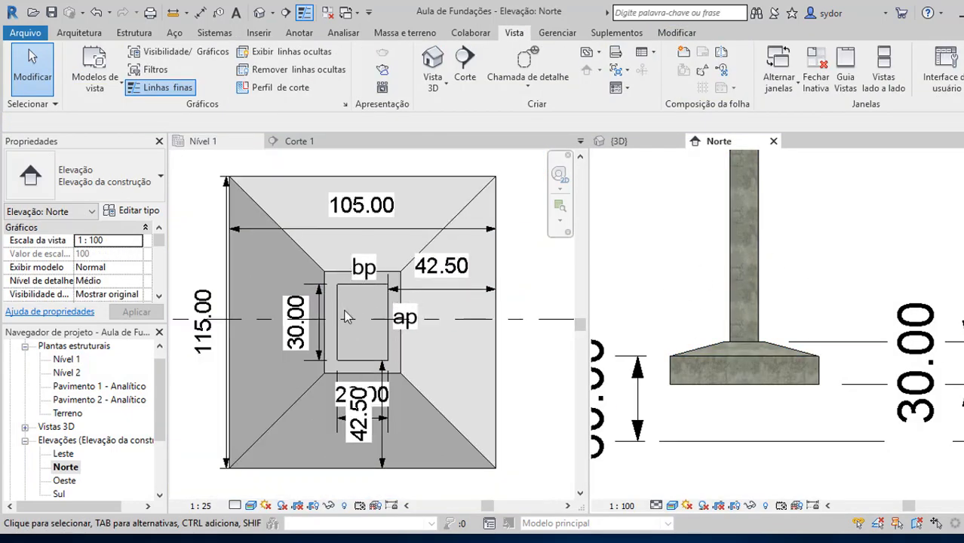
{"action": "scroll", "coordinate": [345, 317], "scroll_direction": "up", "scroll_amount": 2}
{"action": "key", "text": "d"}
{"action": "key", "text": "i"}
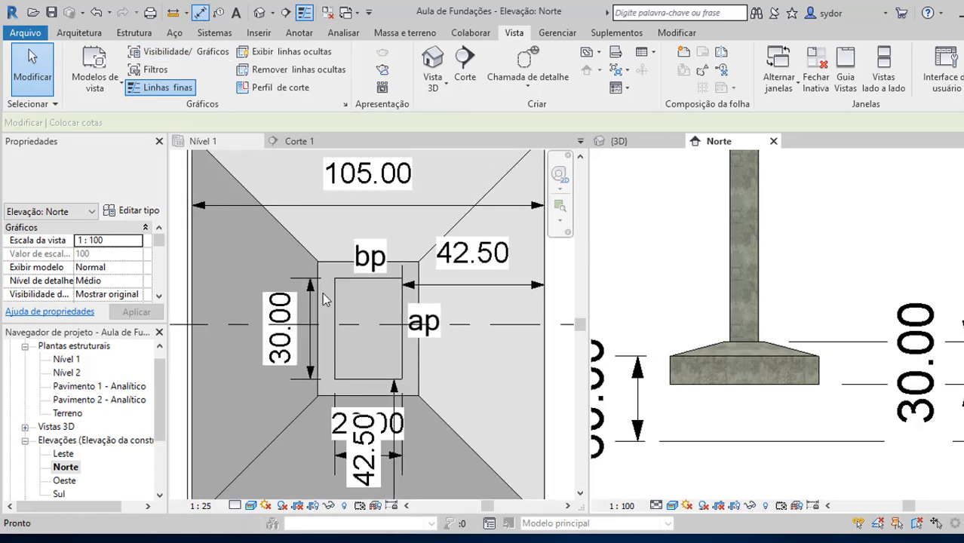
{"action": "left_click", "coordinate": [336, 315]}
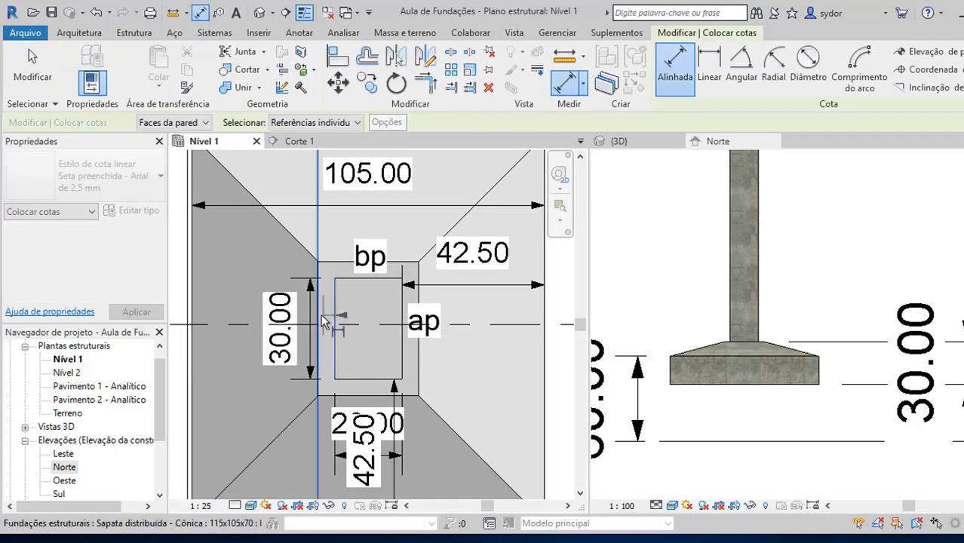
{"action": "left_click", "coordinate": [323, 321]}
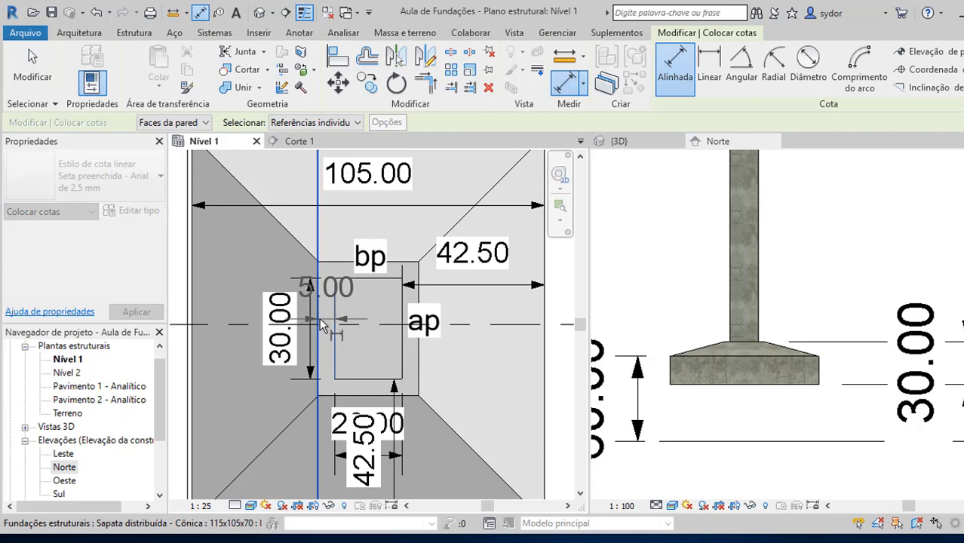
{"action": "key", "text": "Escape"}
{"action": "key", "text": "Escape"}
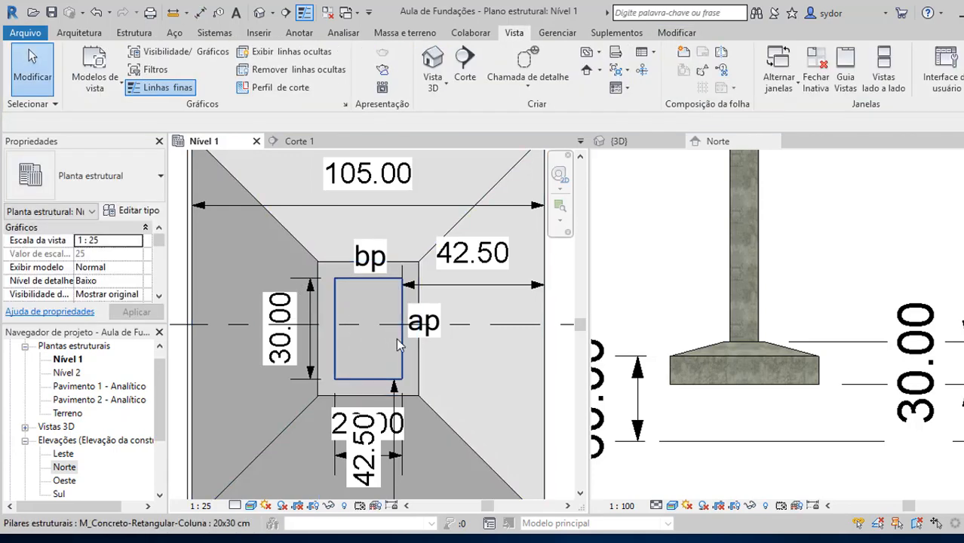
Open section view Corte 1 from its section line in the Nível 1 plan.
{"action": "scroll", "coordinate": [398, 344], "scroll_direction": "down", "scroll_amount": 2}
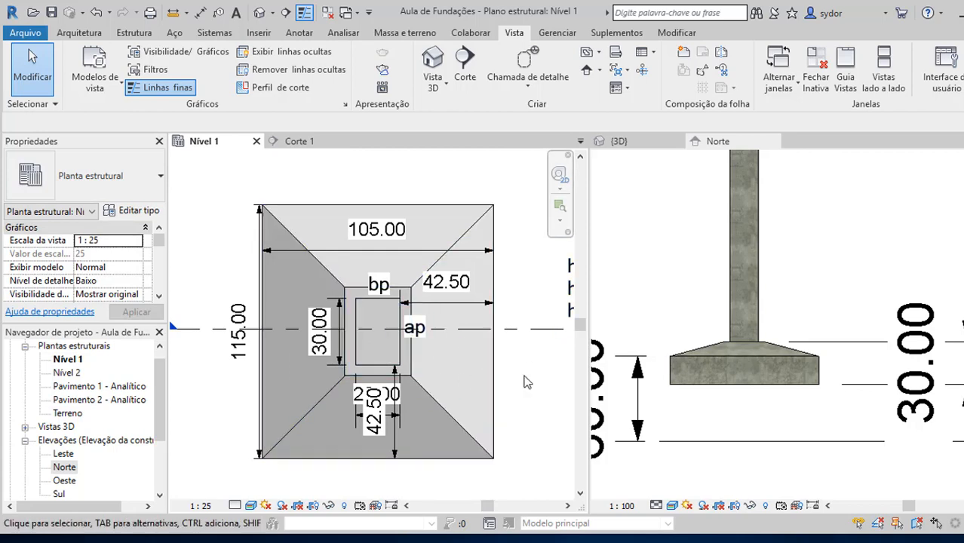
{"action": "scroll", "coordinate": [524, 375], "scroll_direction": "down", "scroll_amount": 2}
{"action": "right_click", "coordinate": [279, 350]}
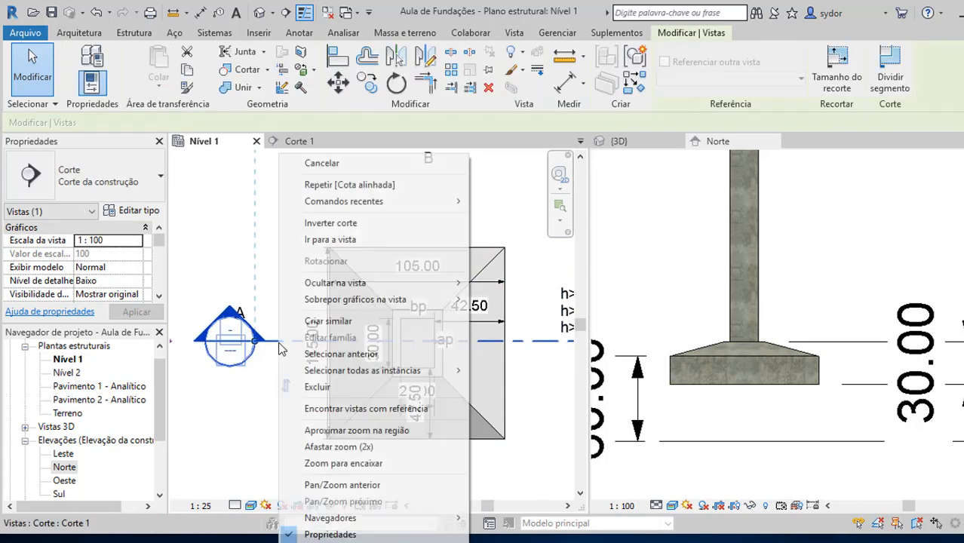
{"action": "left_click", "coordinate": [348, 244]}
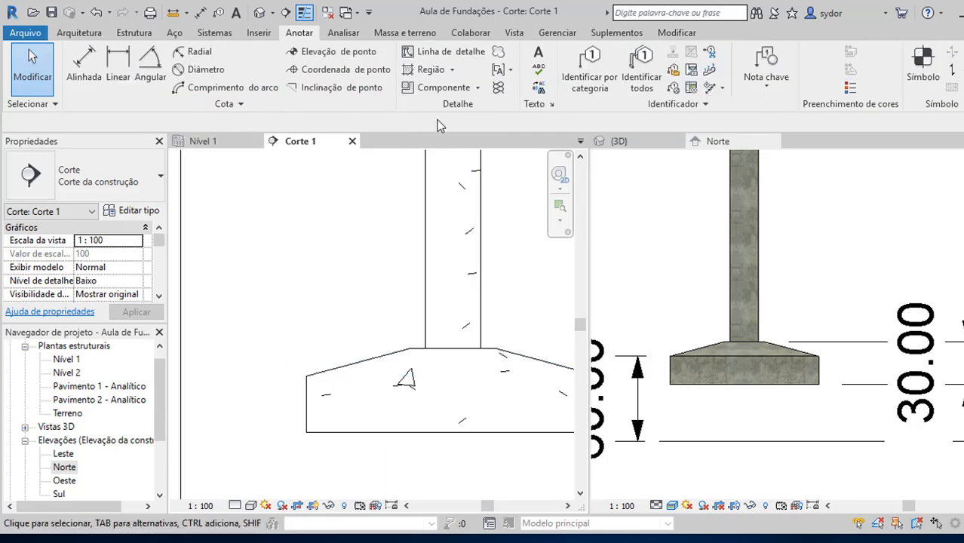
Draw detail lines from the column's base corner, one diagonally to the footing's lower outer corner and one vertically to its base.
{"action": "left_click", "coordinate": [446, 51]}
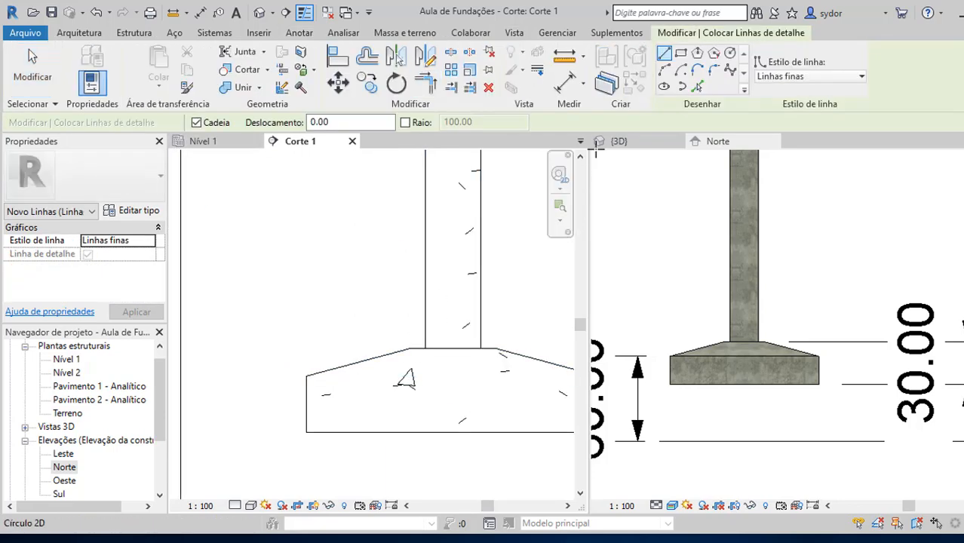
{"action": "left_click", "coordinate": [425, 348]}
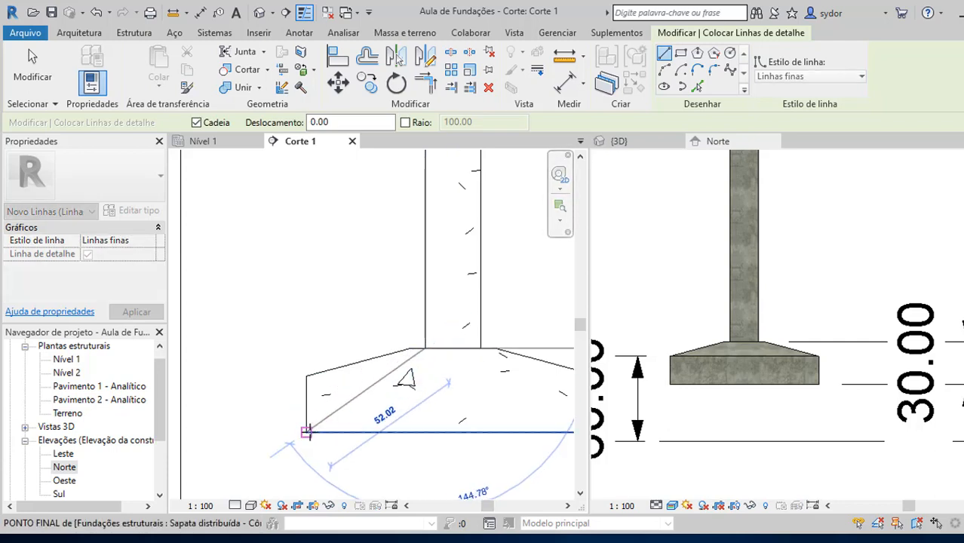
{"action": "left_click", "coordinate": [310, 432]}
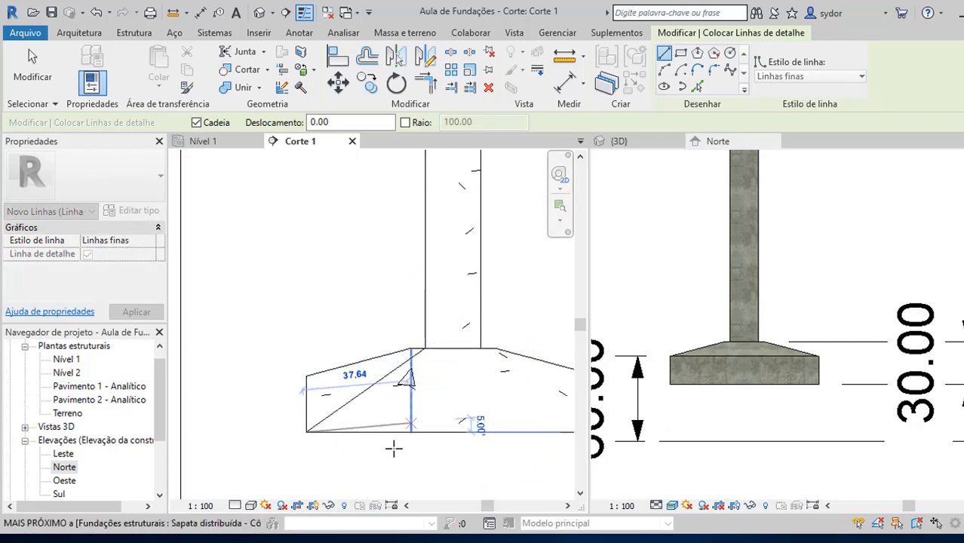
{"action": "key", "text": "Escape"}
{"action": "left_click", "coordinate": [426, 348]}
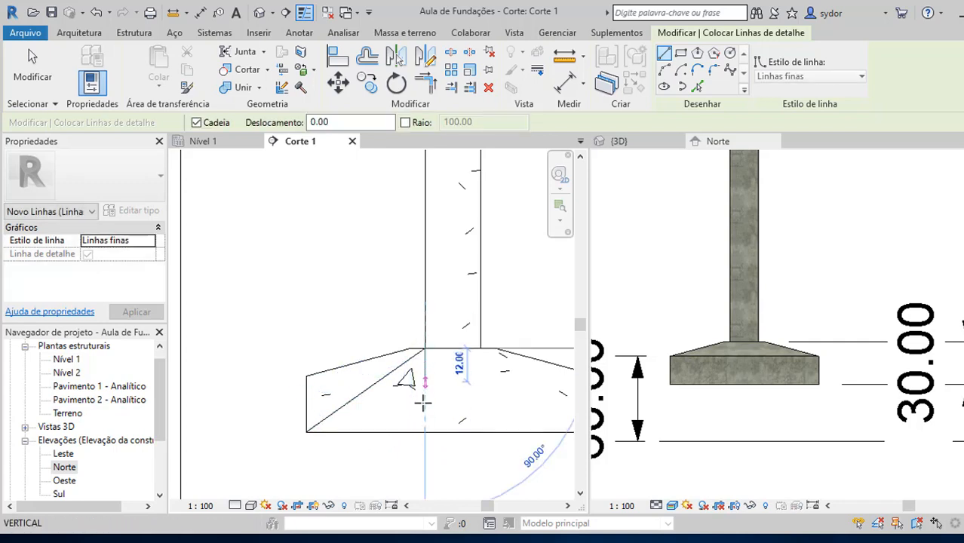
{"action": "left_click", "coordinate": [424, 433]}
{"action": "key", "text": "Escape"}
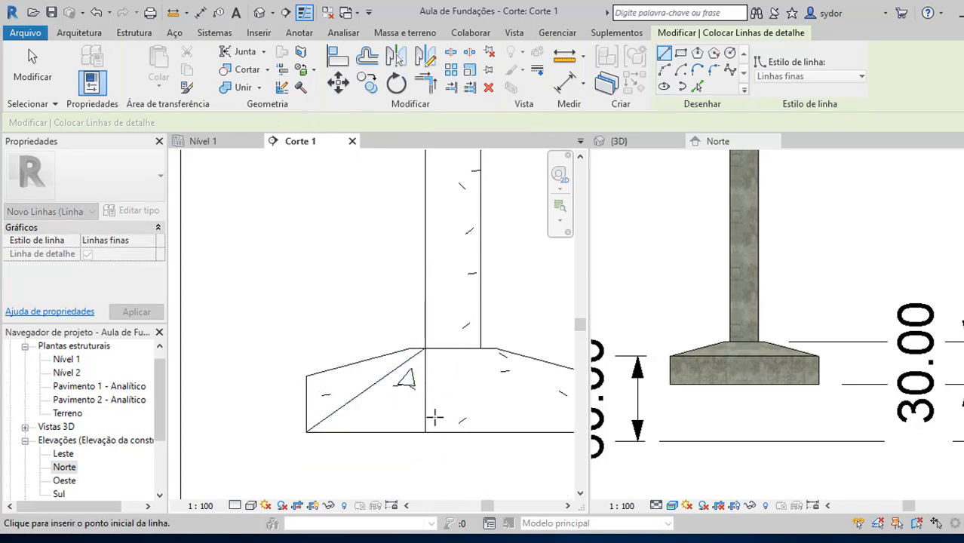
{"action": "key", "text": "Escape"}
{"action": "scroll", "coordinate": [412, 349], "scroll_direction": "down", "scroll_amount": 1}
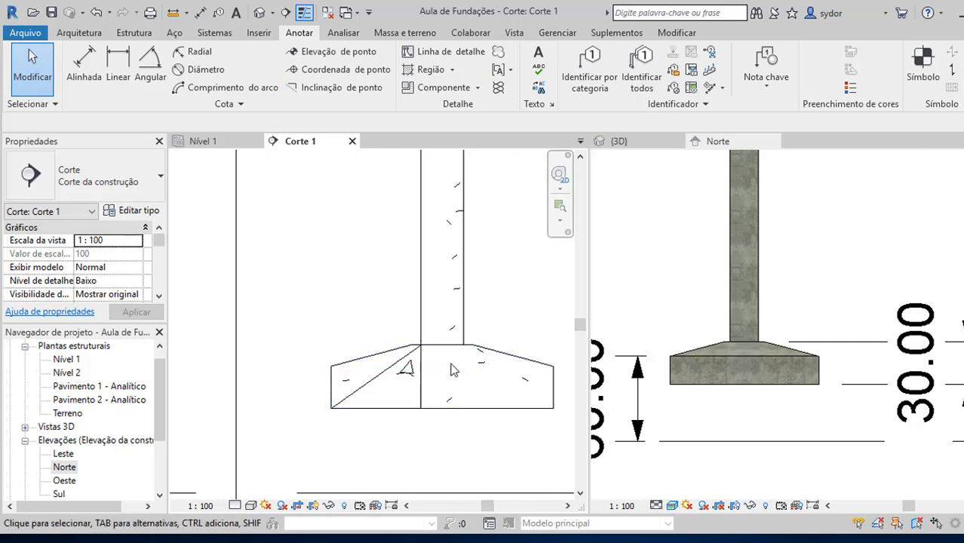
{"action": "scroll", "coordinate": [398, 399], "scroll_direction": "up", "scroll_amount": 2}
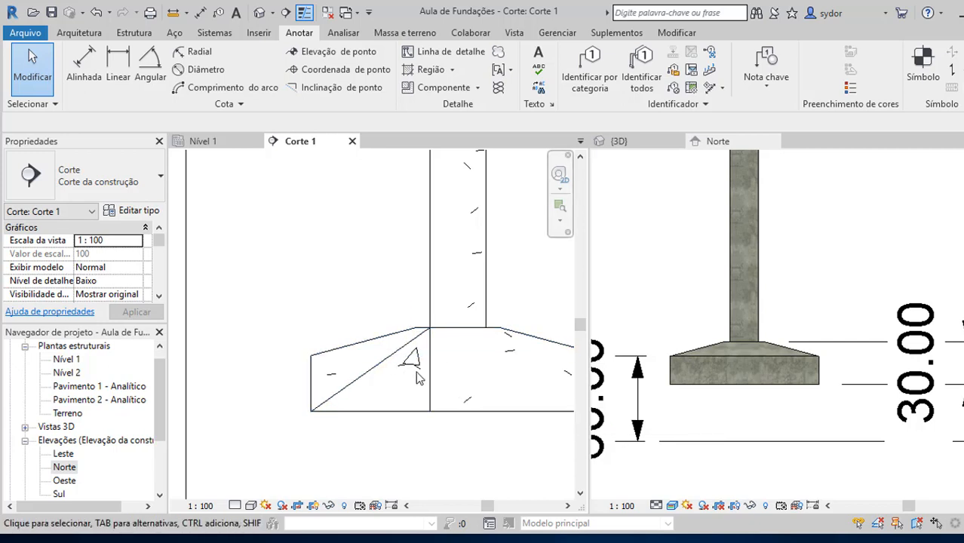
{"action": "left_click", "coordinate": [542, 56]}
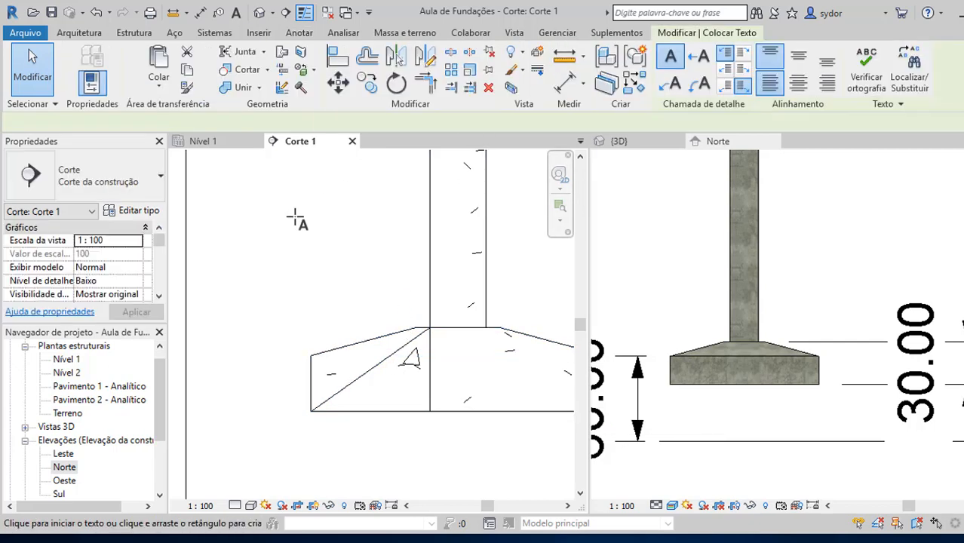
{"action": "key", "text": "Escape"}
{"action": "scroll", "coordinate": [520, 219], "scroll_direction": "down", "scroll_amount": 1}
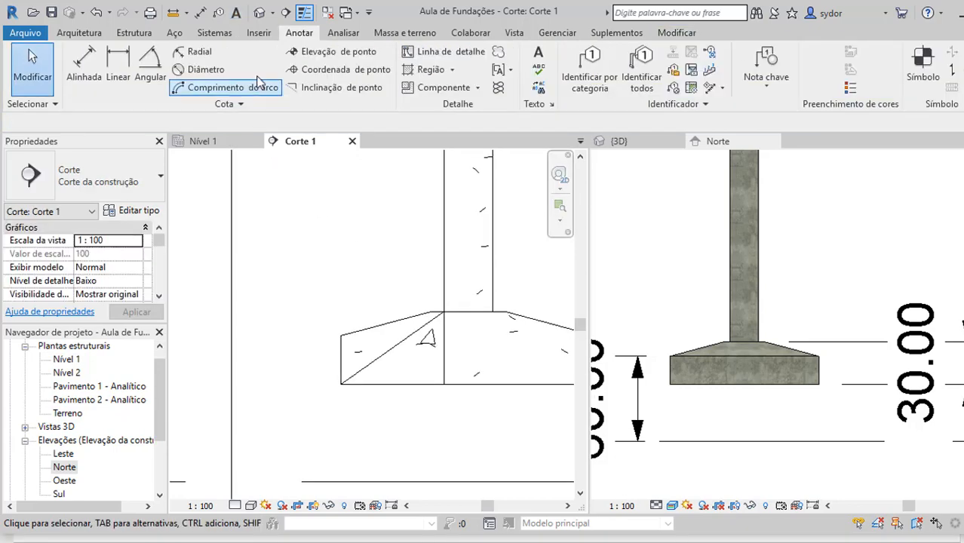
Draw a horizontal detail line from the column's base corner outwards past the footing's outer edge.
{"action": "left_click", "coordinate": [414, 56]}
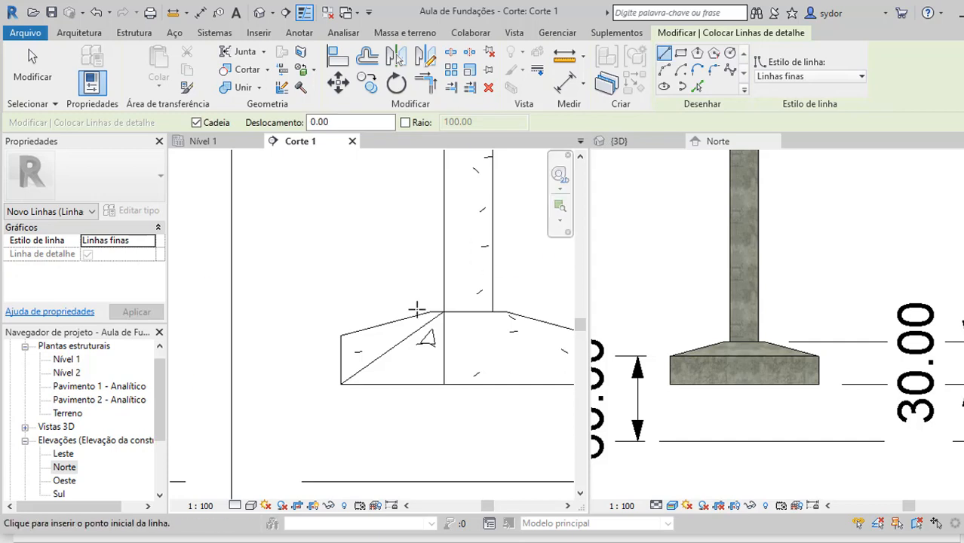
{"action": "left_click", "coordinate": [341, 383]}
{"action": "left_click", "coordinate": [444, 311]}
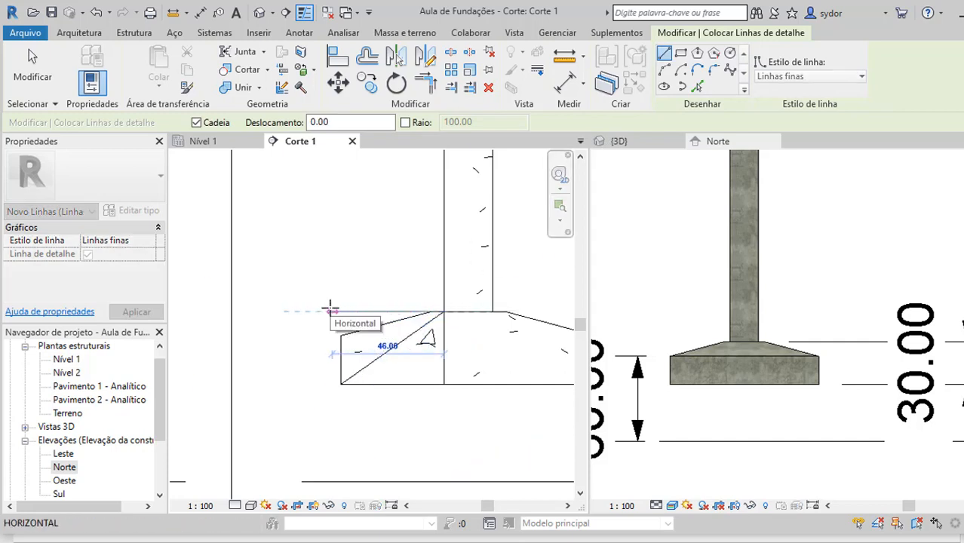
{"action": "key", "text": "Escape"}
{"action": "key", "text": "Escape"}
{"action": "scroll", "coordinate": [411, 316], "scroll_direction": "up", "scroll_amount": 2}
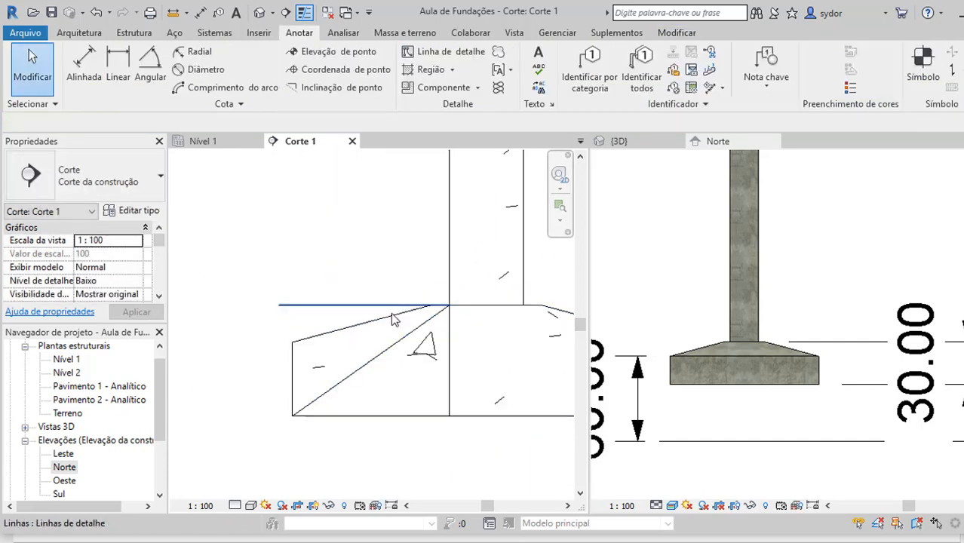
Add an angular dimension between the diagonal detail line and the footing's base, and set the section view's scale to 1:20.
{"action": "left_click", "coordinate": [151, 66]}
{"action": "left_click", "coordinate": [342, 382]}
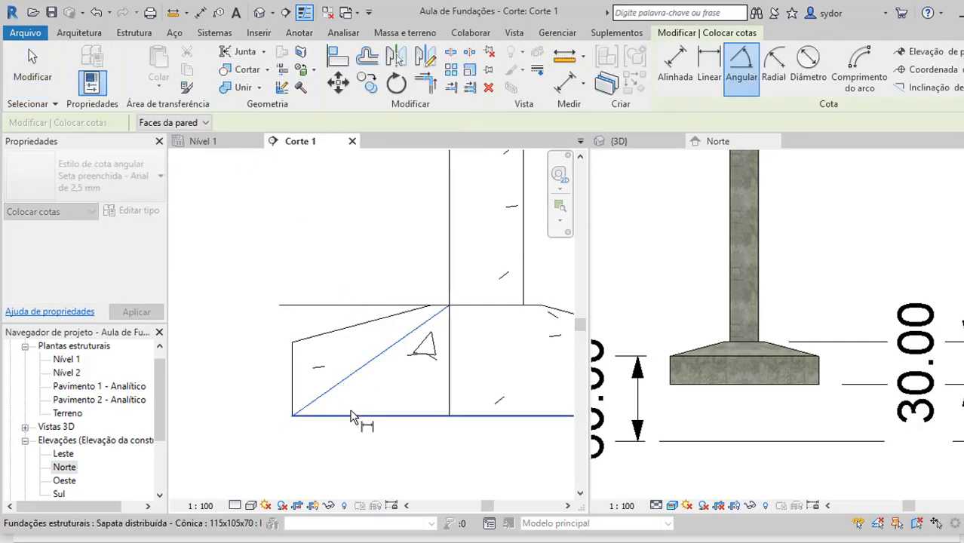
{"action": "left_click", "coordinate": [352, 416]}
{"action": "left_click", "coordinate": [260, 473]}
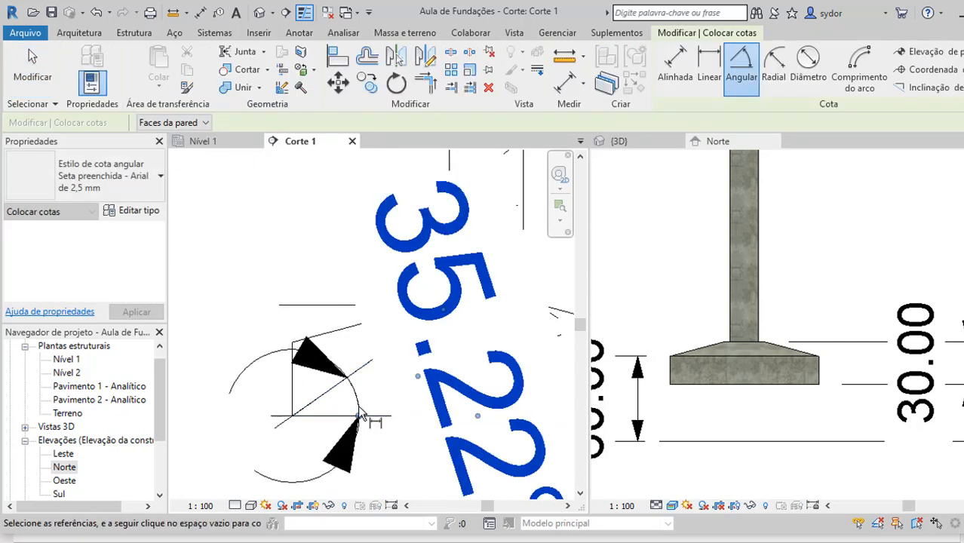
{"action": "left_click", "coordinate": [200, 506]}
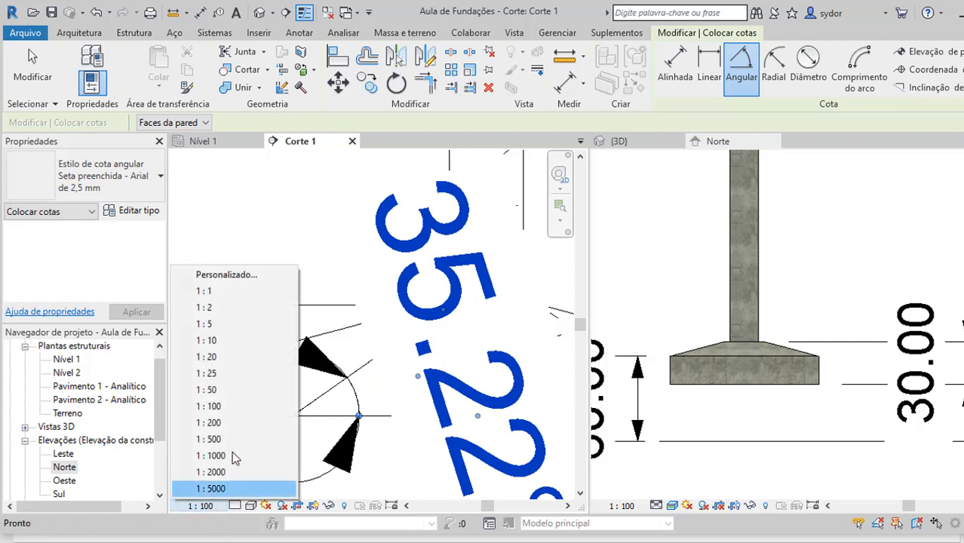
{"action": "left_click", "coordinate": [230, 360]}
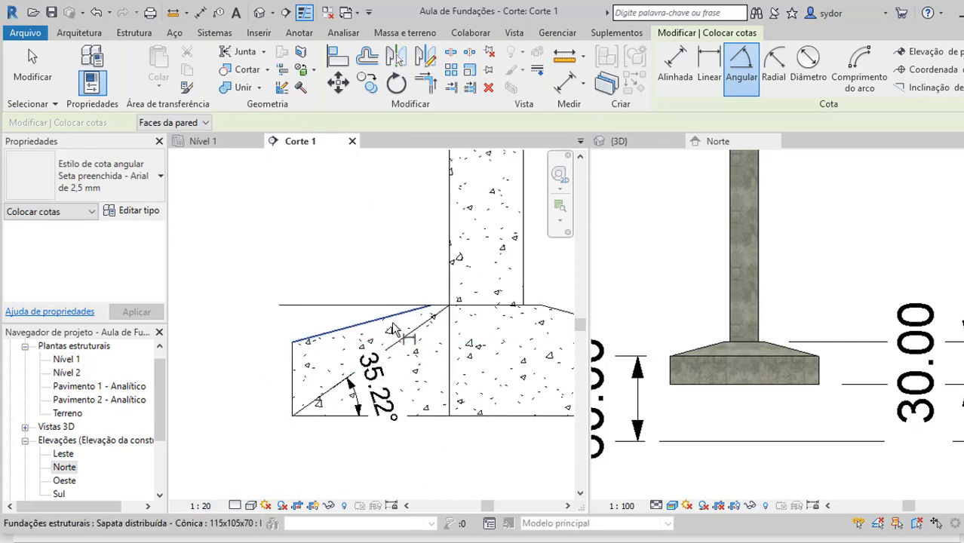
{"action": "scroll", "coordinate": [407, 325], "scroll_direction": "up", "scroll_amount": 2}
{"action": "left_click", "coordinate": [407, 339]}
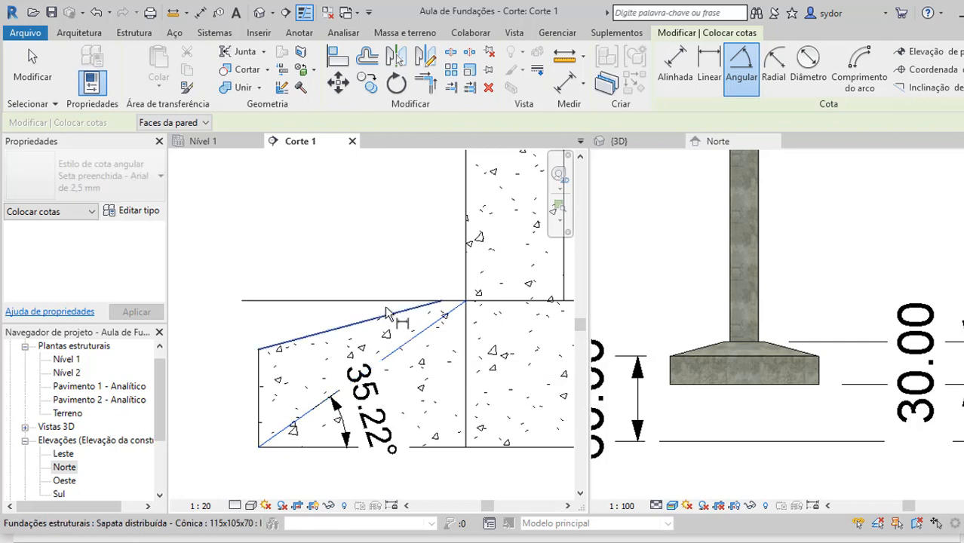
{"action": "left_click", "coordinate": [386, 302]}
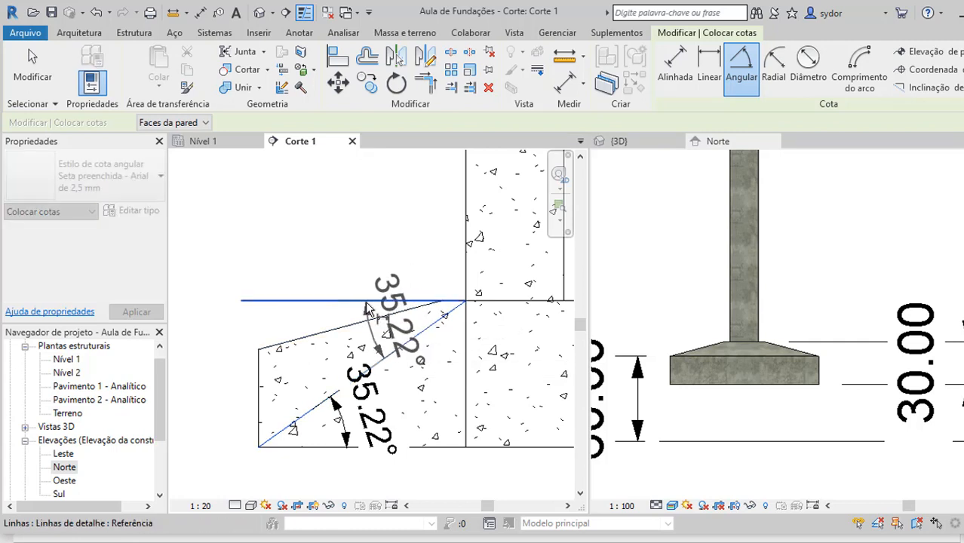
{"action": "key", "text": "Escape"}
{"action": "scroll", "coordinate": [368, 243], "scroll_direction": "down", "scroll_amount": 2}
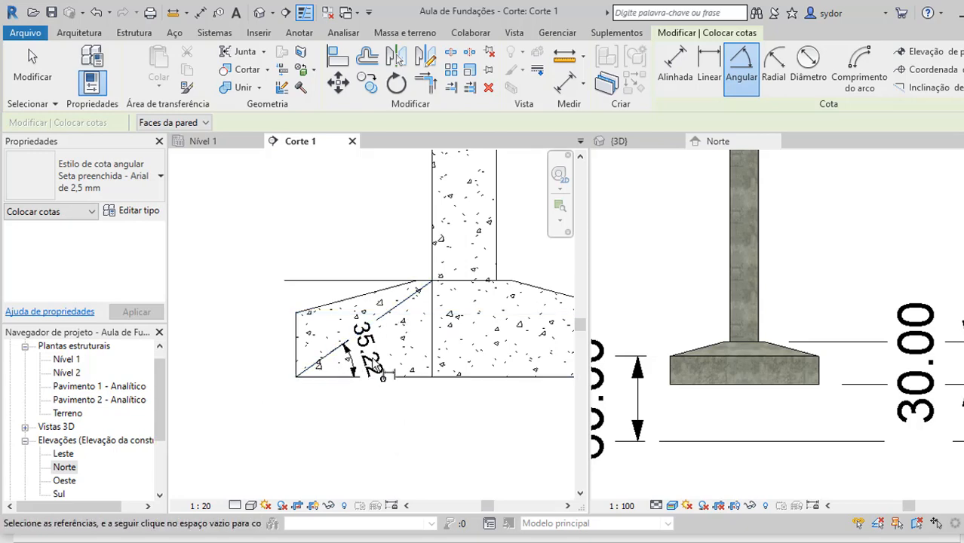
{"action": "key", "text": "Escape"}
Place a text note reading 26,6<B<55,3 below the footing in section Corte 1.
{"action": "middle_click_drag", "start_coordinate": [383, 338], "coordinate": [386, 321]}
{"action": "left_click", "coordinate": [538, 54]}
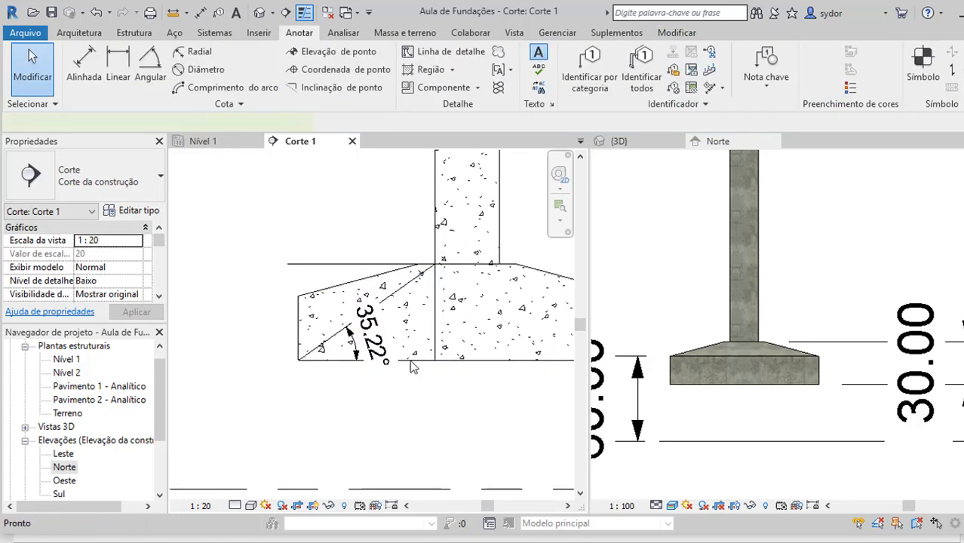
{"action": "left_click", "coordinate": [345, 402]}
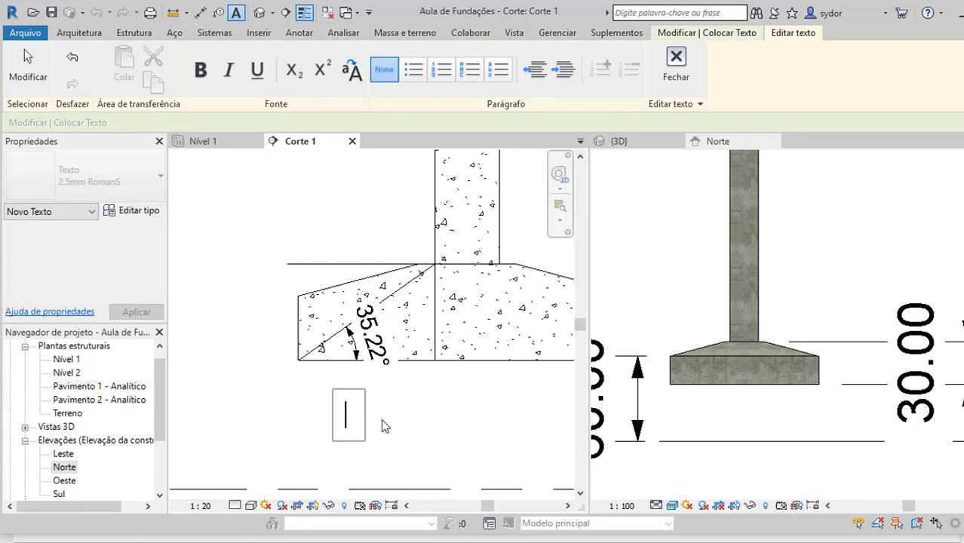
{"action": "type", "text": "2"}
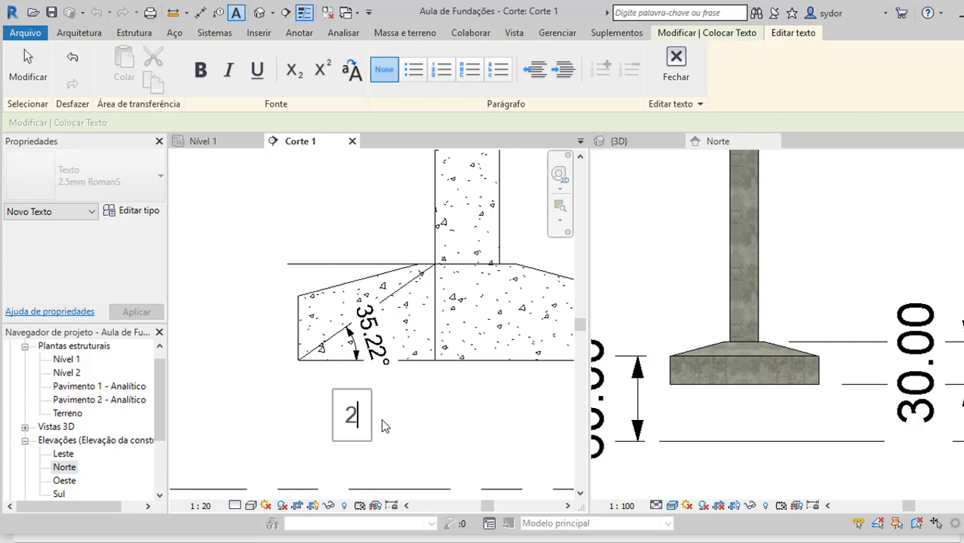
{"action": "type", "text": "6,6<"}
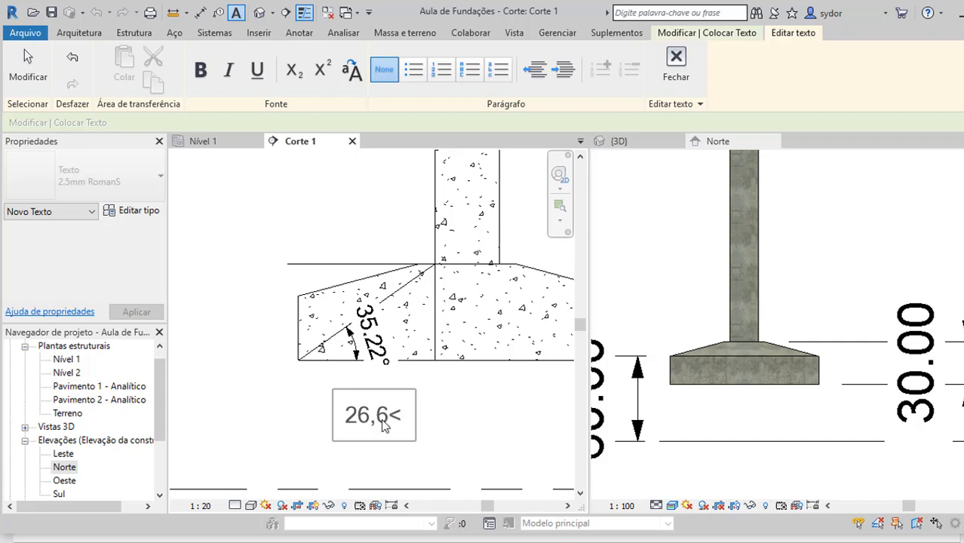
{"action": "type", "text": "B"}
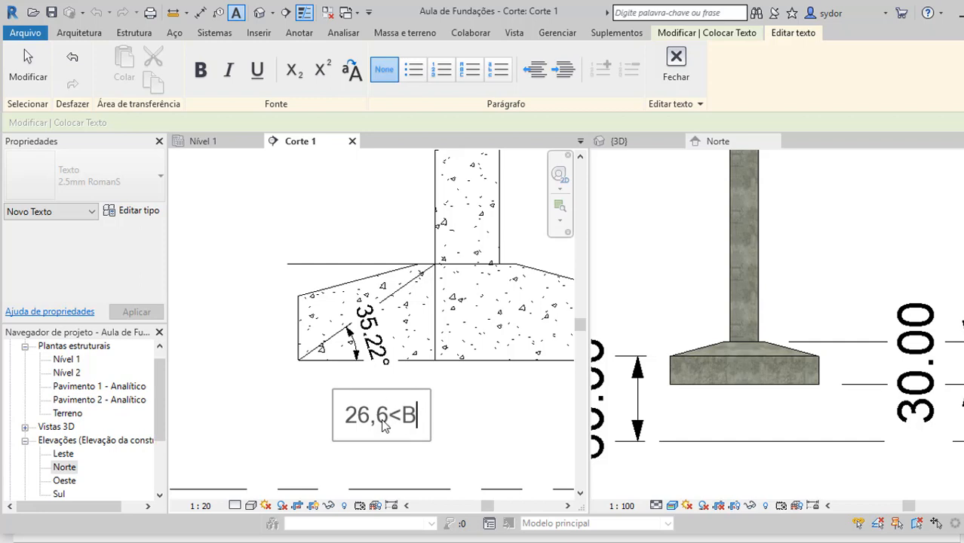
{"action": "type", "text": "<"}
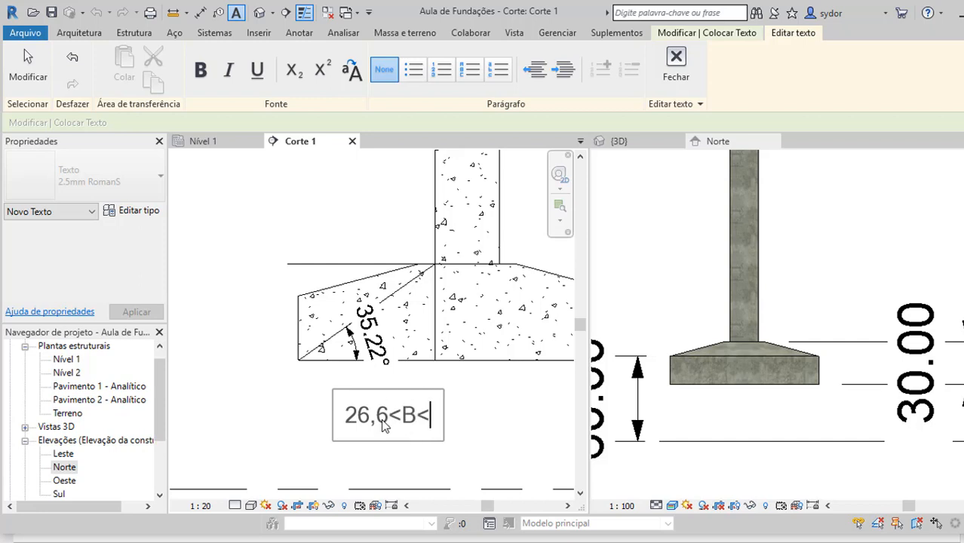
{"action": "type", "text": "55"}
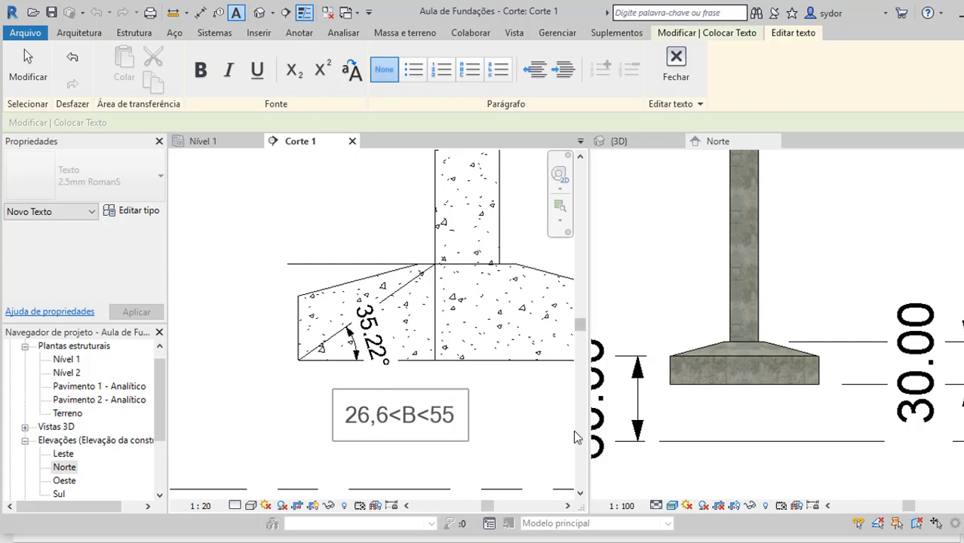
{"action": "type", "text": ",3"}
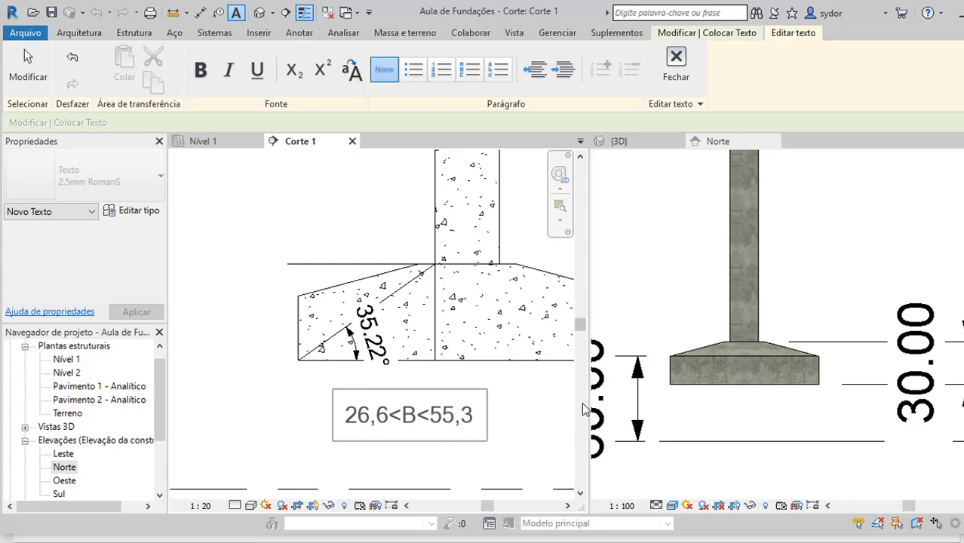
{"action": "left_click", "coordinate": [526, 408]}
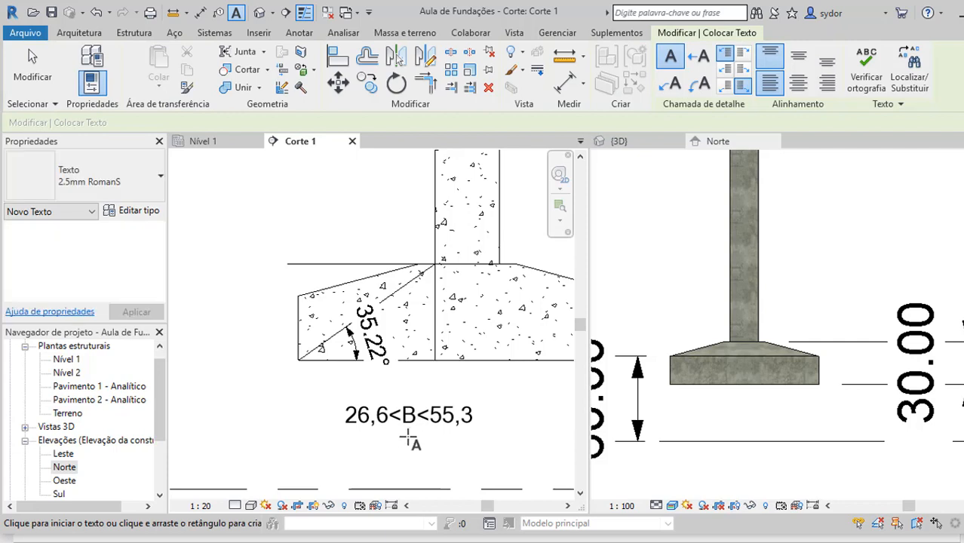
{"action": "scroll", "coordinate": [425, 443], "scroll_direction": "down", "scroll_amount": 1}
{"action": "key", "text": "Escape"}
{"action": "scroll", "coordinate": [419, 289], "scroll_direction": "up", "scroll_amount": 1}
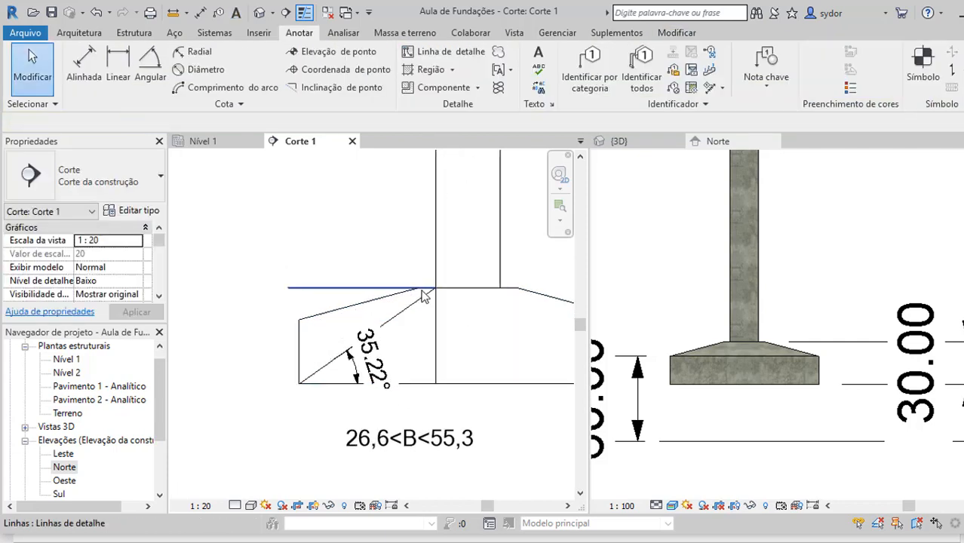
{"action": "scroll", "coordinate": [337, 400], "scroll_direction": "down", "scroll_amount": 1}
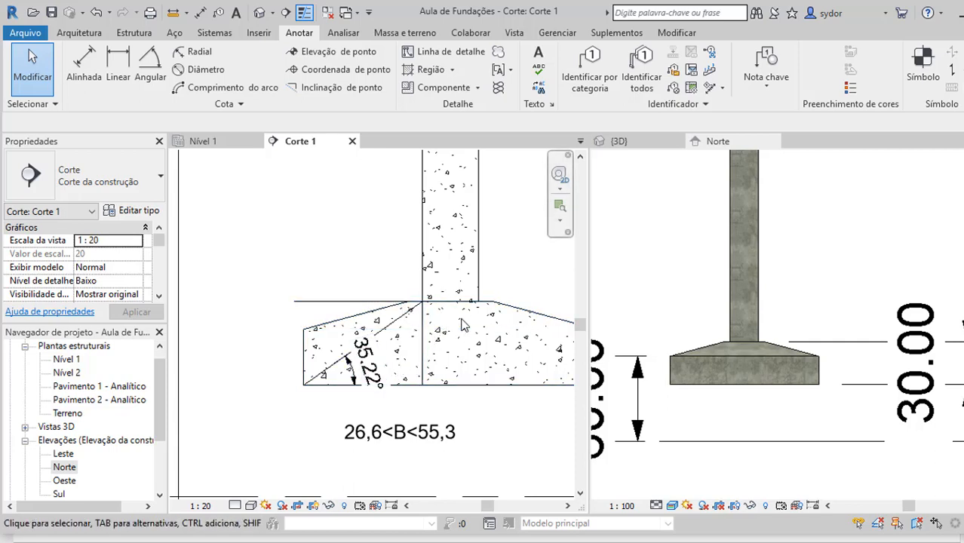
{"action": "scroll", "coordinate": [463, 325], "scroll_direction": "down", "scroll_amount": 3}
{"action": "scroll", "coordinate": [765, 347], "scroll_direction": "up", "scroll_amount": 1}
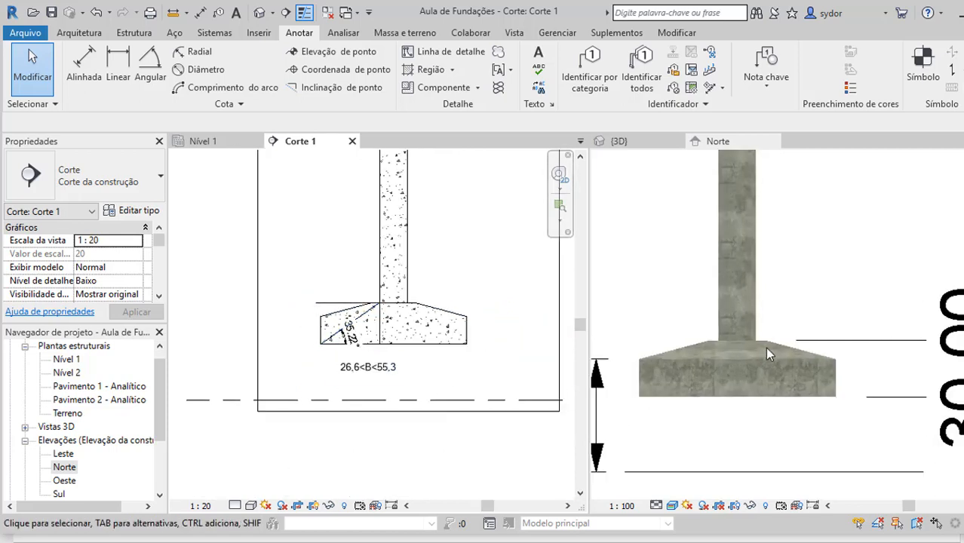
{"action": "scroll", "coordinate": [765, 347], "scroll_direction": "up", "scroll_amount": 1}
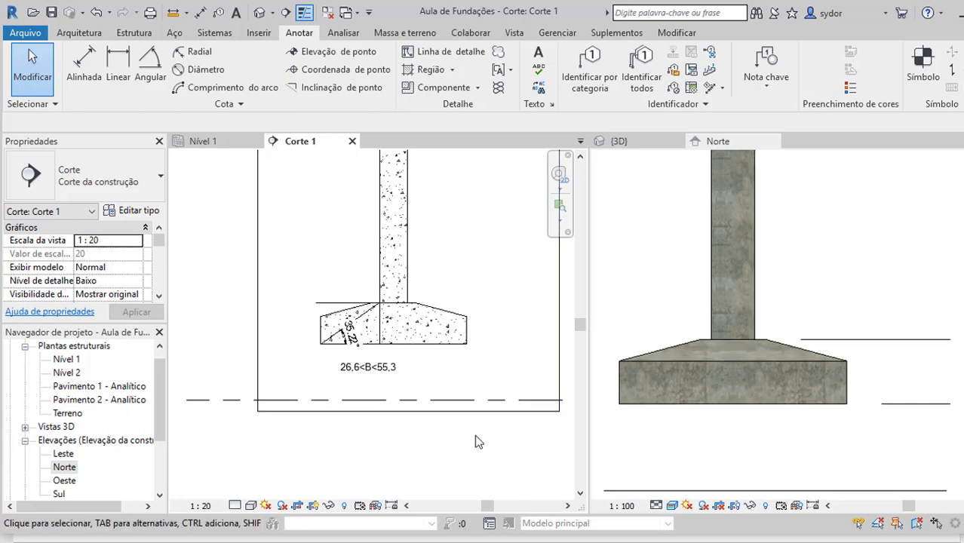
{"action": "scroll", "coordinate": [464, 389], "scroll_direction": "up", "scroll_amount": 1}
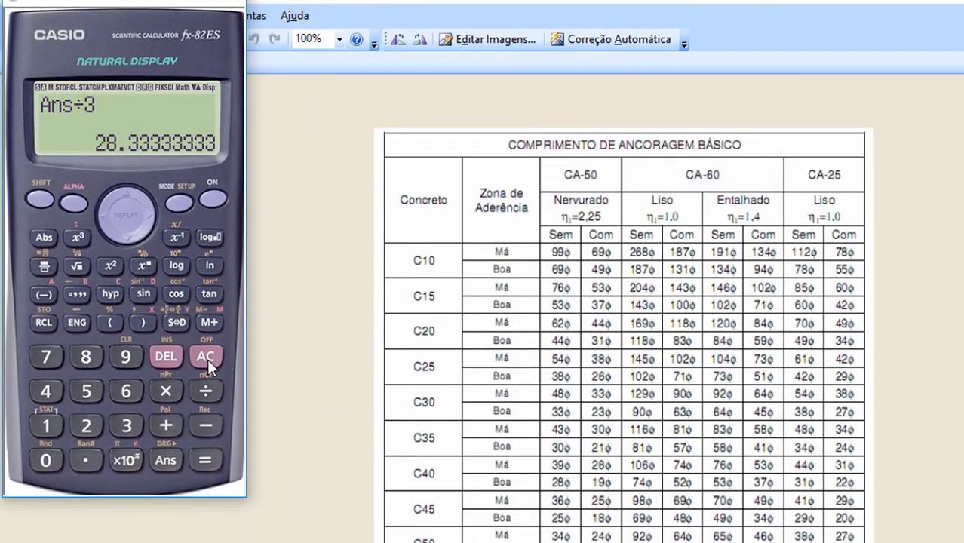
Clear the Casio calculator and calculate 1.25×44 for the anchorage length.
{"action": "left_click", "coordinate": [206, 357]}
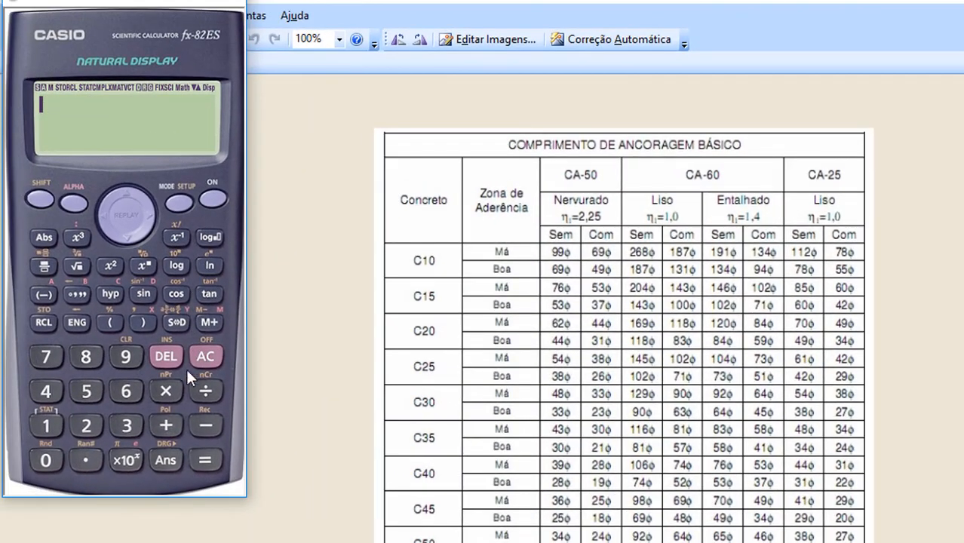
{"action": "left_click", "coordinate": [87, 460]}
{"action": "left_click", "coordinate": [84, 424]}
{"action": "left_click", "coordinate": [91, 391]}
{"action": "left_click", "coordinate": [174, 389]}
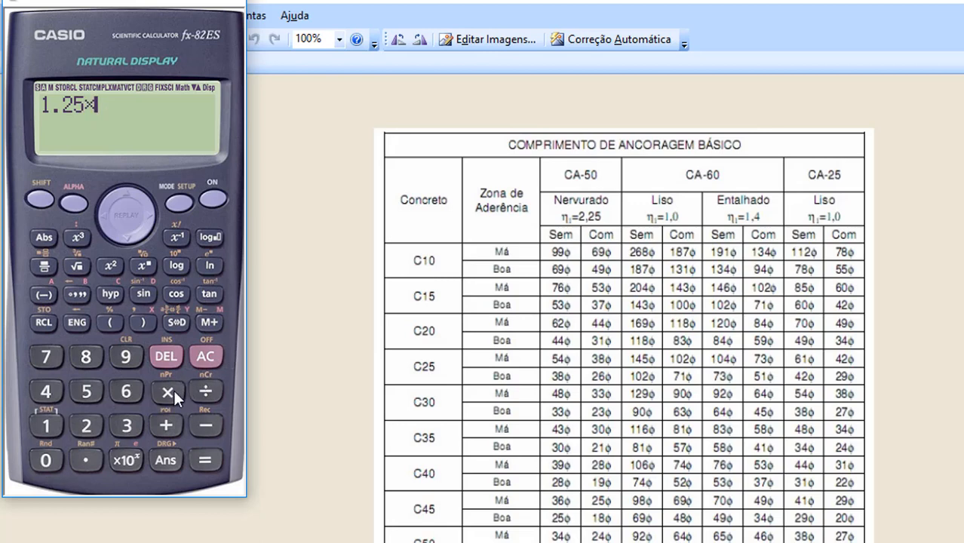
{"action": "left_click", "coordinate": [53, 391]}
{"action": "left_click", "coordinate": [43, 390]}
{"action": "left_click", "coordinate": [204, 461]}
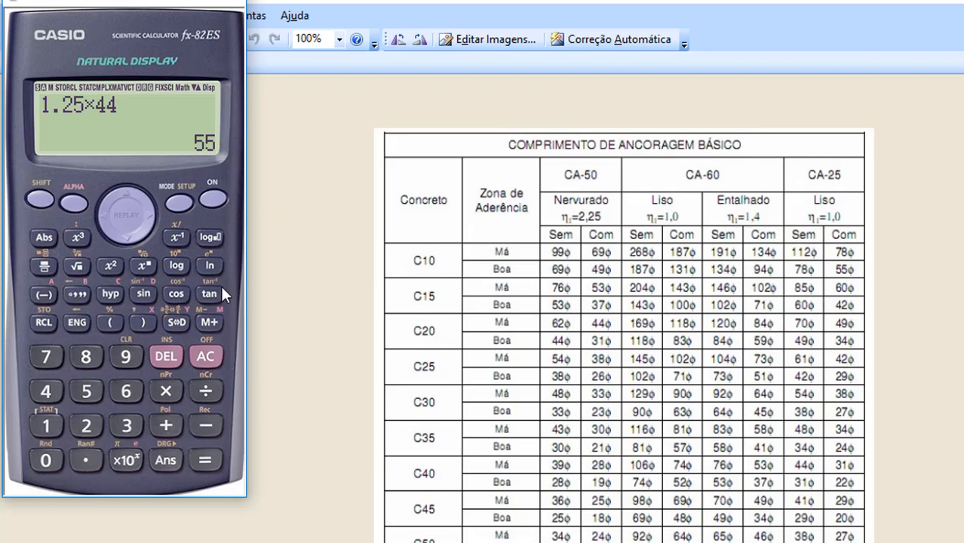
Add 5 to the calculated anchorage length, dismiss the calculator and switch back to the Revit section view.
{"action": "left_click", "coordinate": [171, 427]}
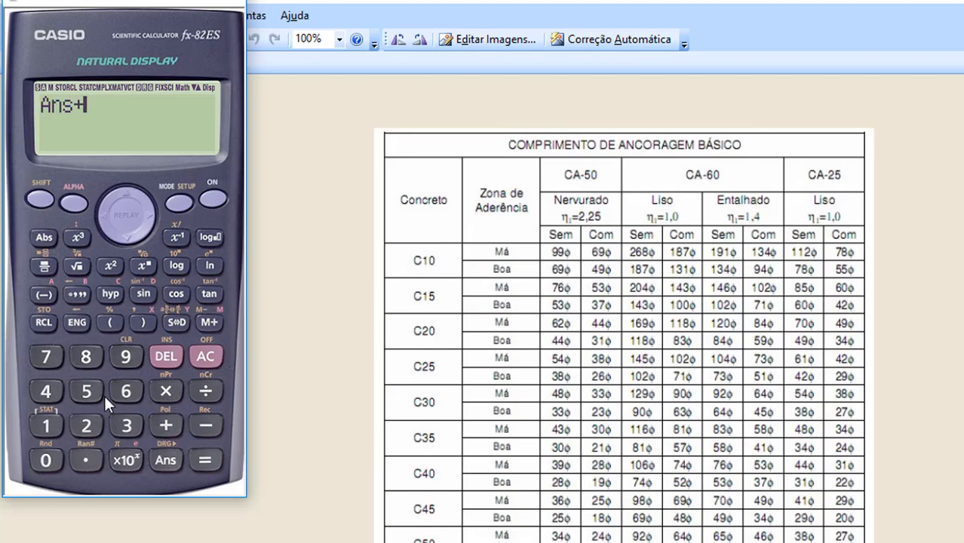
{"action": "left_click", "coordinate": [102, 395]}
{"action": "left_click", "coordinate": [202, 461]}
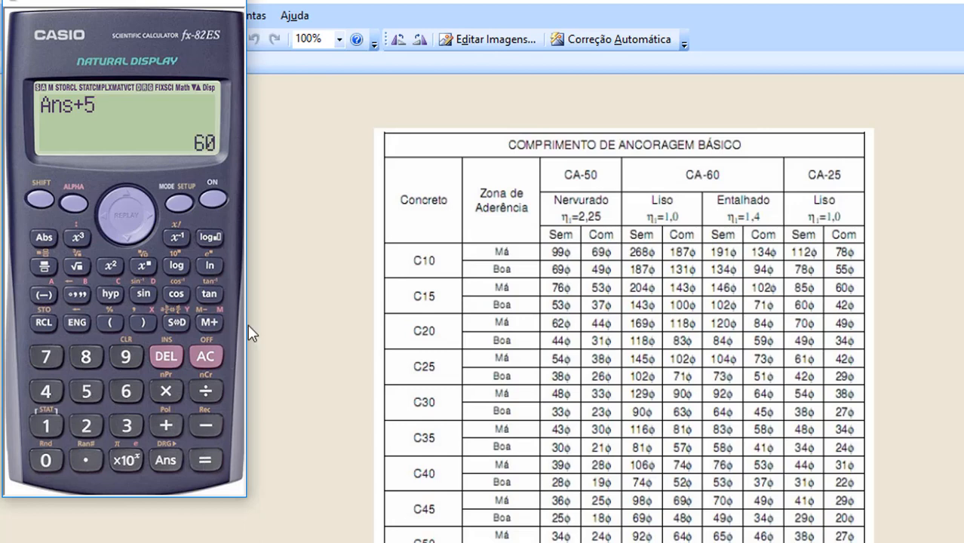
{"action": "left_click", "coordinate": [237, 5]}
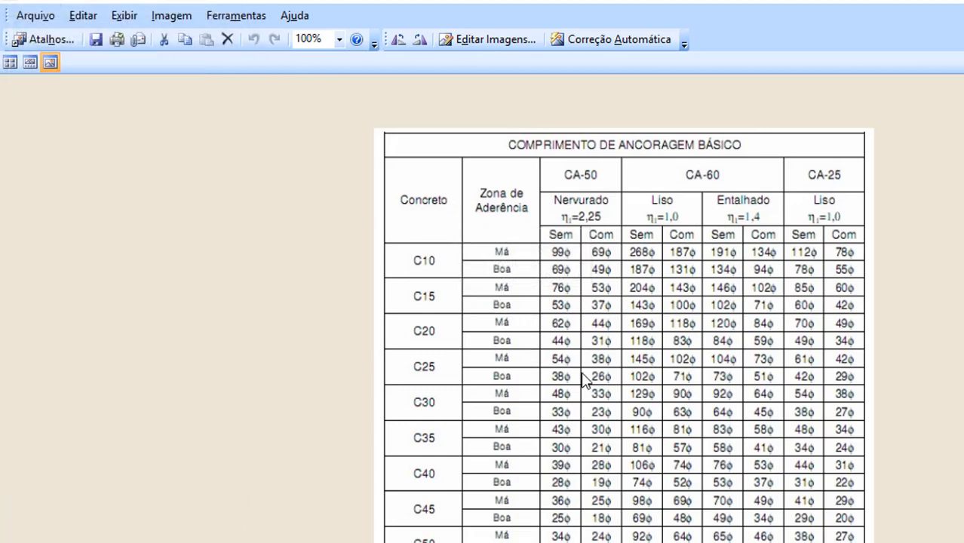
{"action": "key", "text": "alt+Tab"}
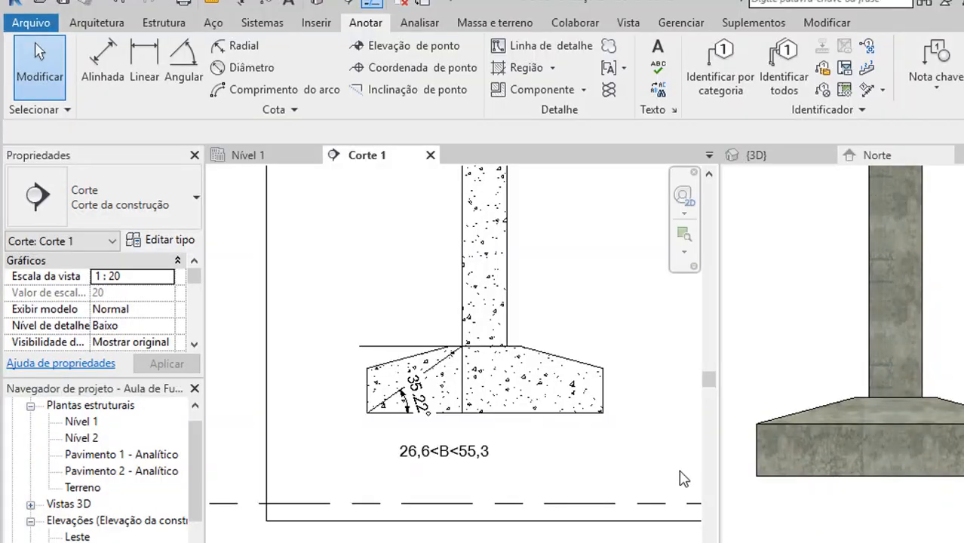
Set the foundation thickness (Espessura da fundação) of the conical footing type 115x105x70 to 60.
{"action": "scroll", "coordinate": [502, 370], "scroll_direction": "up", "scroll_amount": 1}
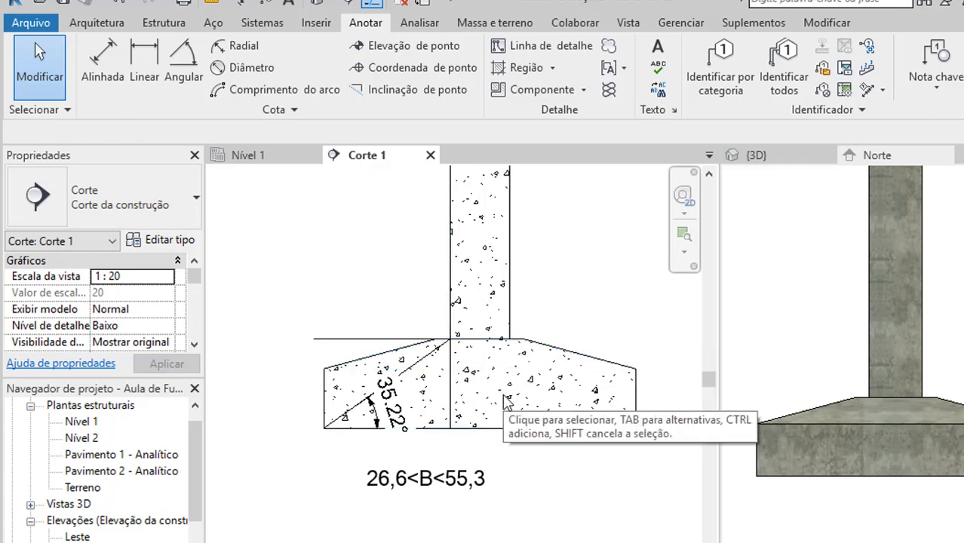
{"action": "left_click", "coordinate": [572, 432]}
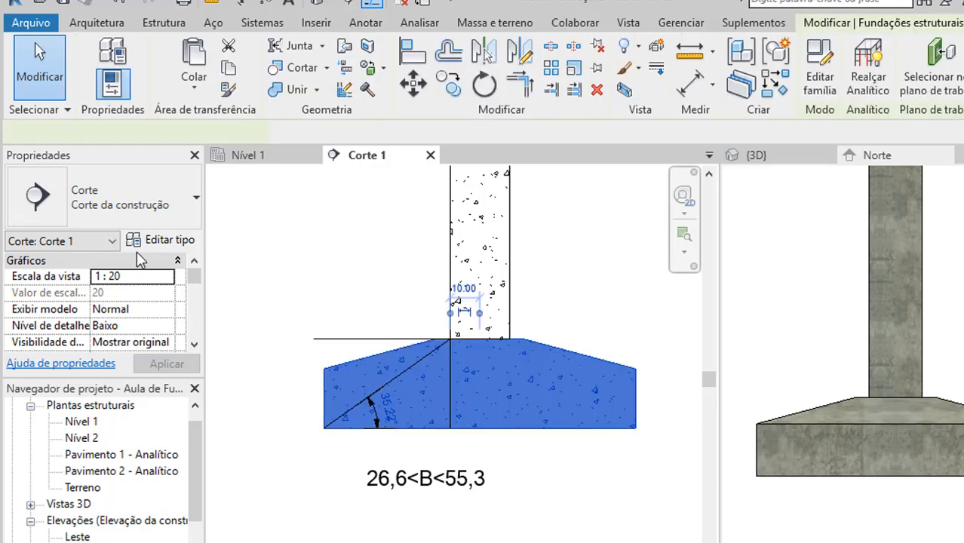
{"action": "double_click", "coordinate": [489, 366]}
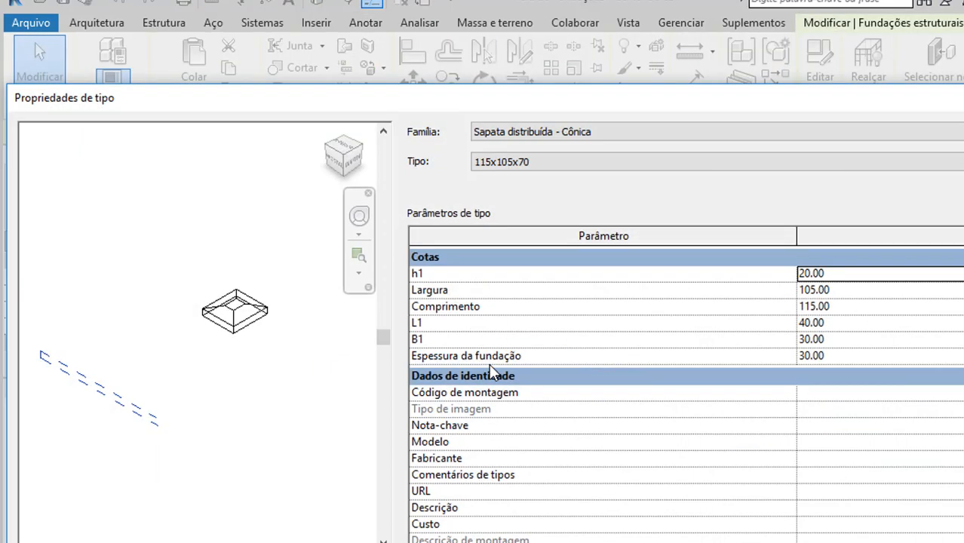
{"action": "left_click", "coordinate": [814, 355]}
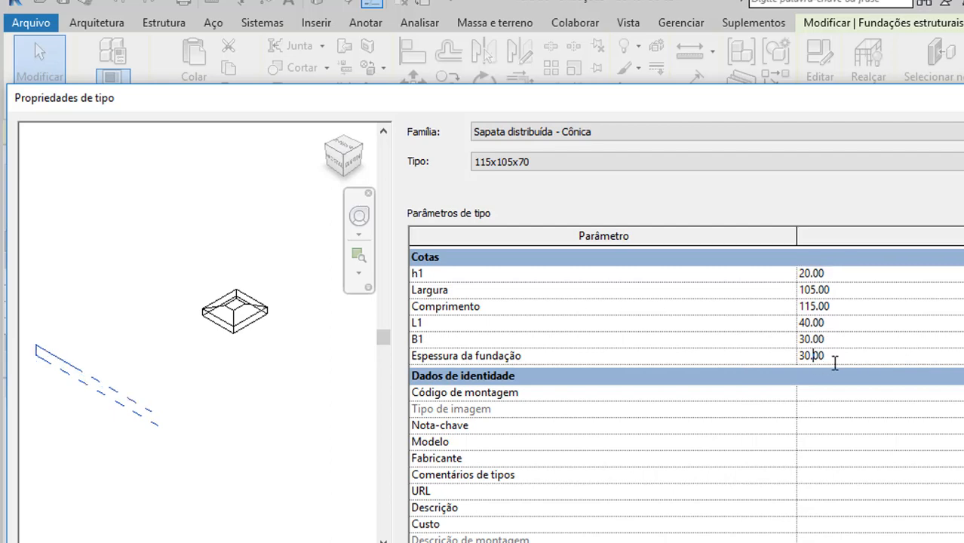
{"action": "key", "text": "BackSpace"}
{"action": "key", "text": "BackSpace"}
{"action": "type", "text": "60"}
{"action": "key", "text": "Return"}
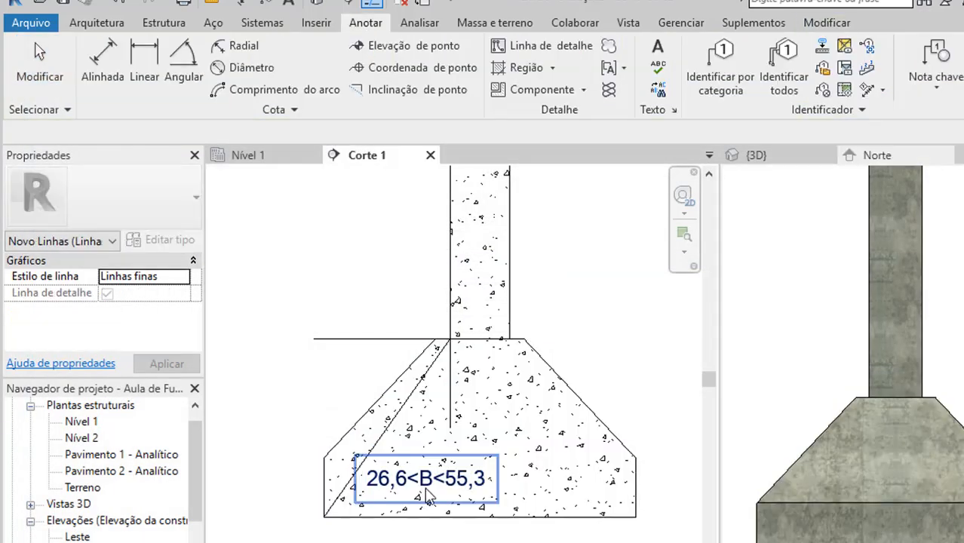
{"action": "key", "text": "Escape"}
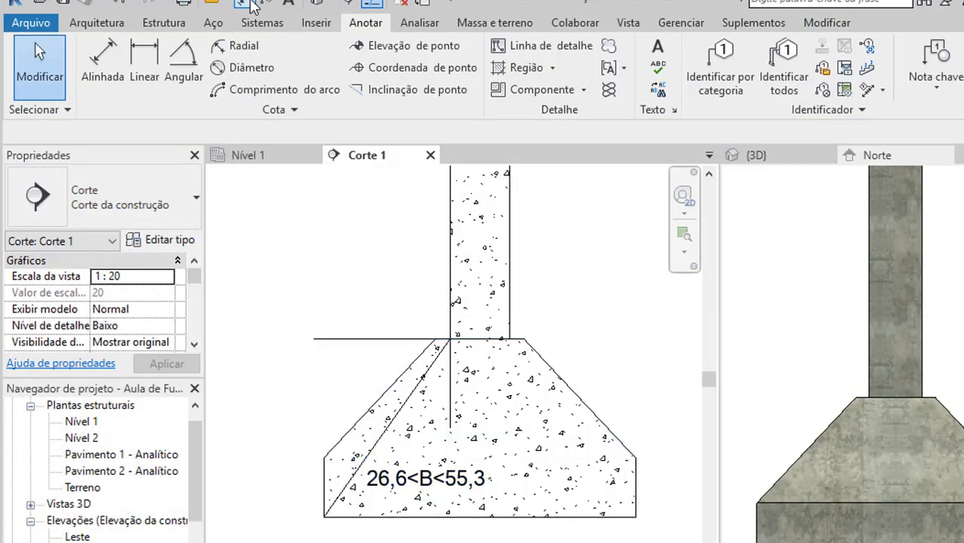
Add an angular dimension between the diagonal detail line and the thickened footing's base in section Corte 1.
{"action": "left_click", "coordinate": [183, 64]}
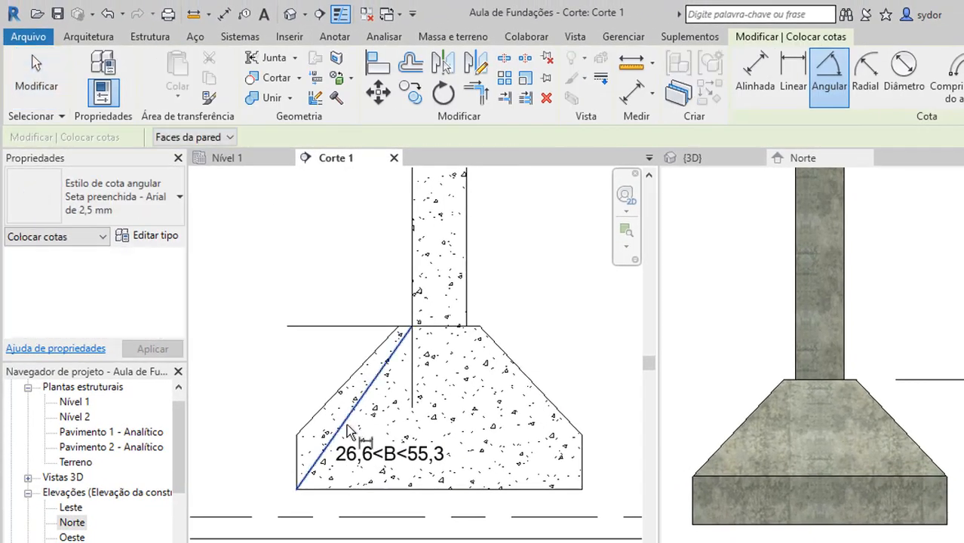
{"action": "left_click", "coordinate": [342, 433]}
{"action": "left_click", "coordinate": [367, 489]}
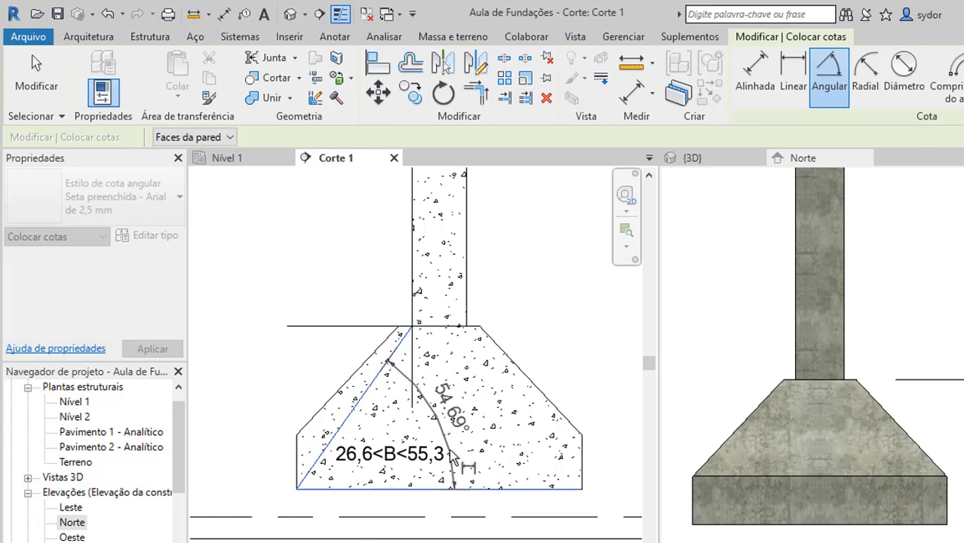
{"action": "scroll", "coordinate": [453, 463], "scroll_direction": "up", "scroll_amount": 2}
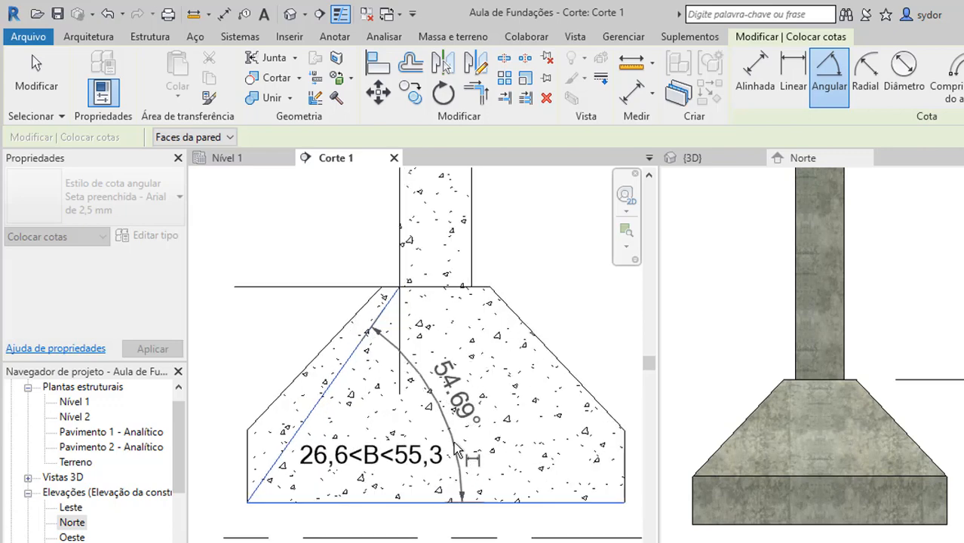
{"action": "left_click", "coordinate": [457, 433]}
{"action": "key", "text": "Escape"}
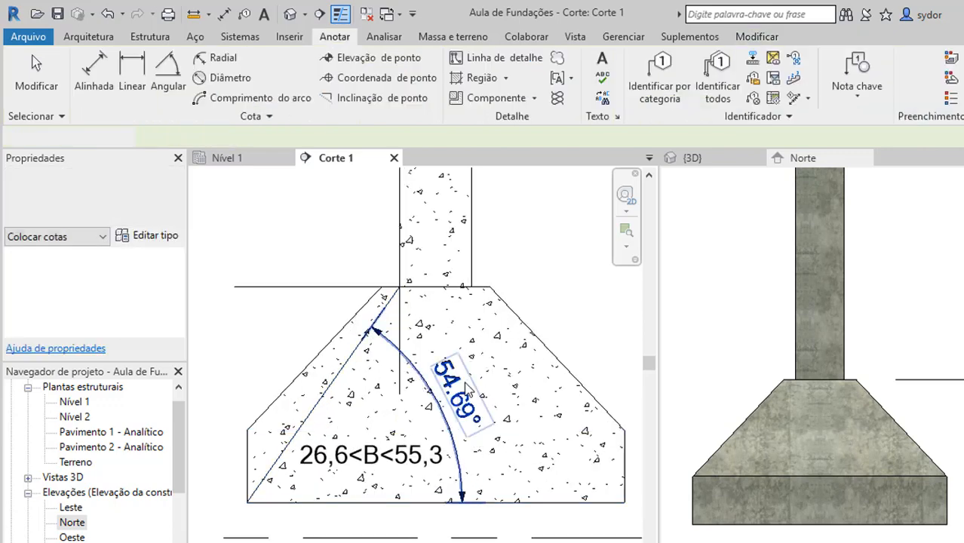
{"action": "key", "text": "Escape"}
{"action": "scroll", "coordinate": [355, 472], "scroll_direction": "down", "scroll_amount": 2}
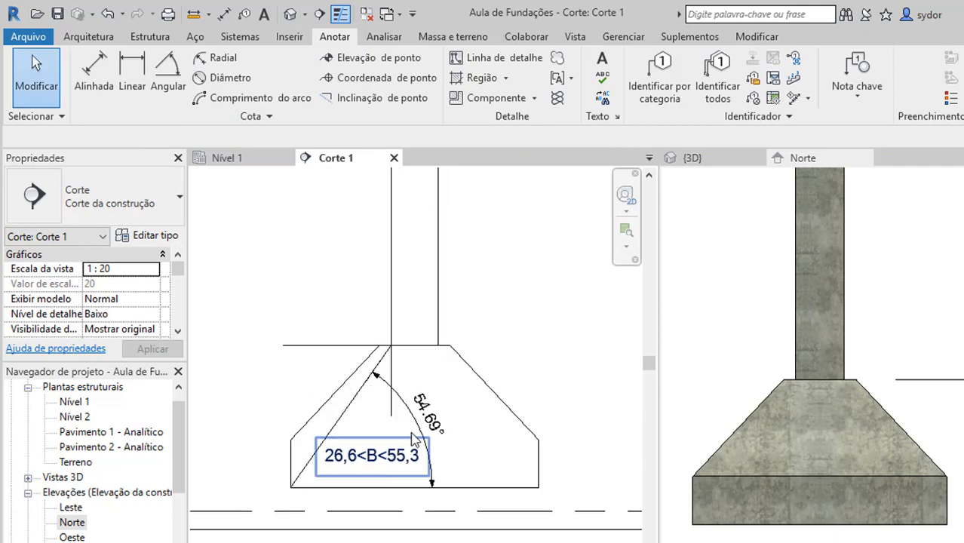
Delete the footing's angular dimension and the text note 26,6<B<55,3 from section Corte 1.
{"action": "scroll", "coordinate": [400, 441], "scroll_direction": "down", "scroll_amount": 1}
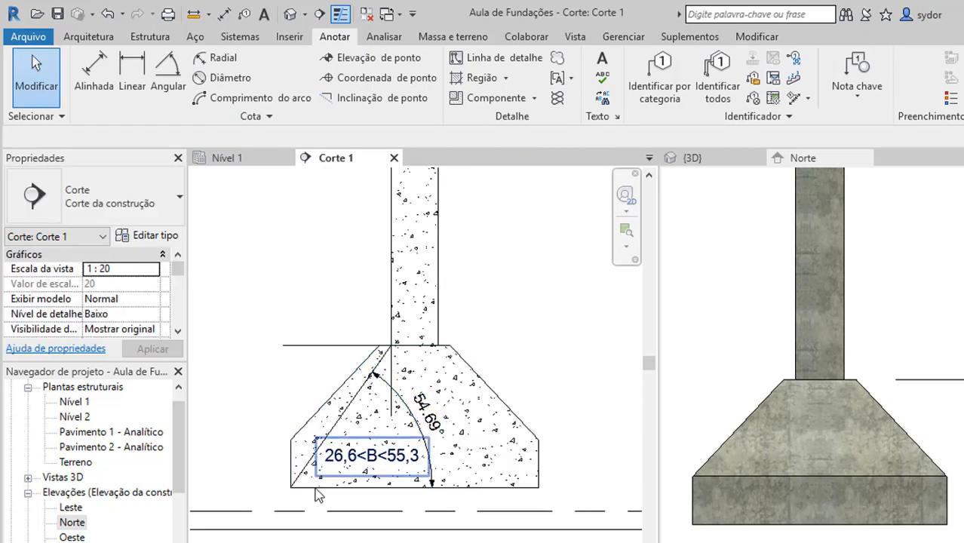
{"action": "left_click", "coordinate": [411, 421]}
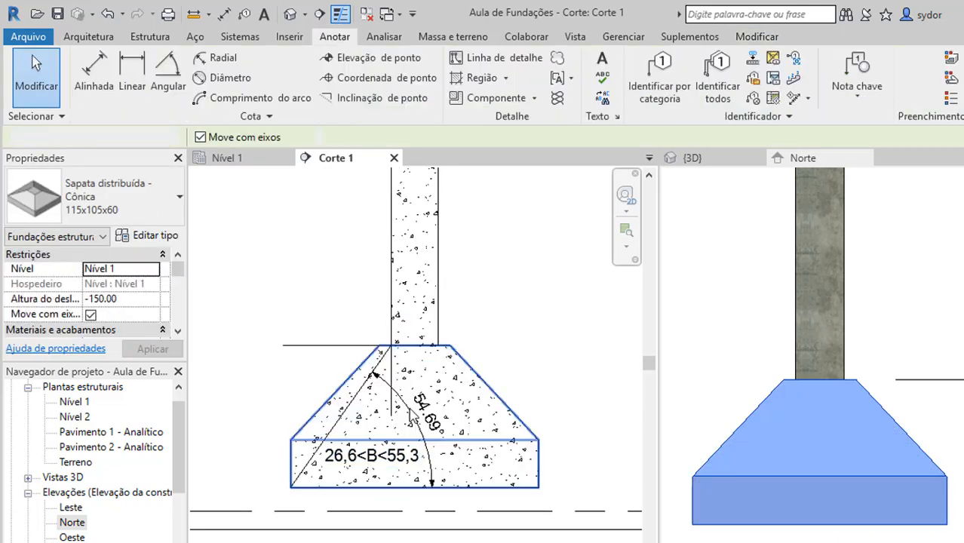
{"action": "left_click", "coordinate": [517, 319]}
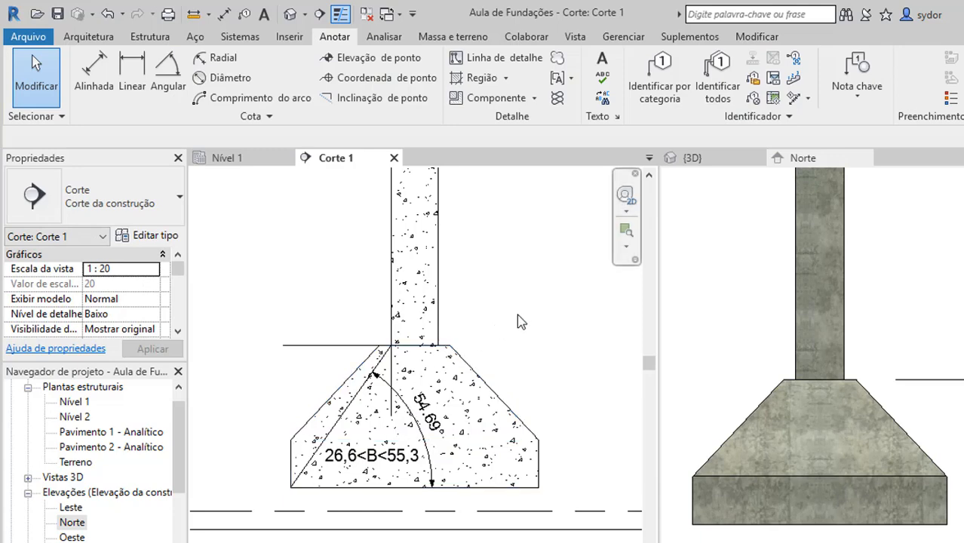
{"action": "left_click", "coordinate": [408, 408]}
{"action": "key", "text": "Delete"}
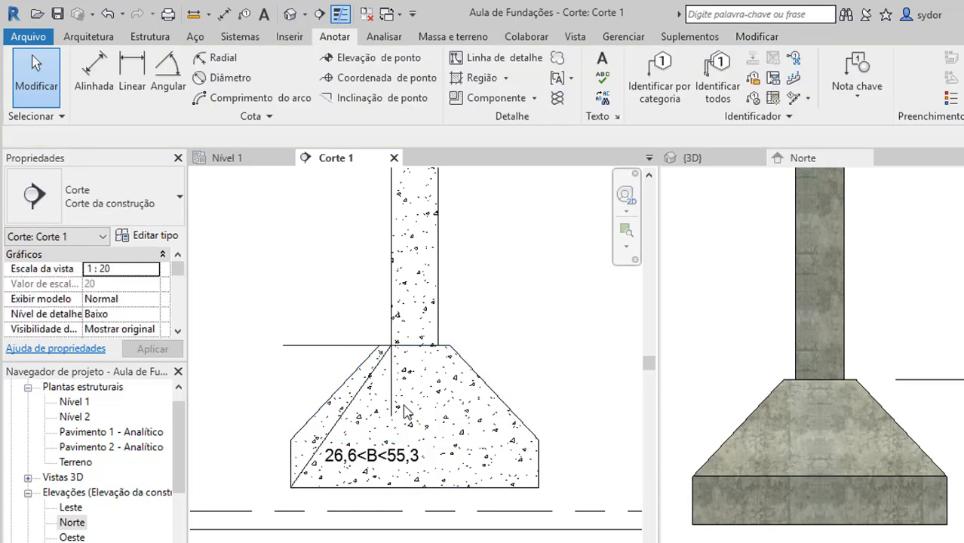
{"action": "left_click", "coordinate": [387, 458]}
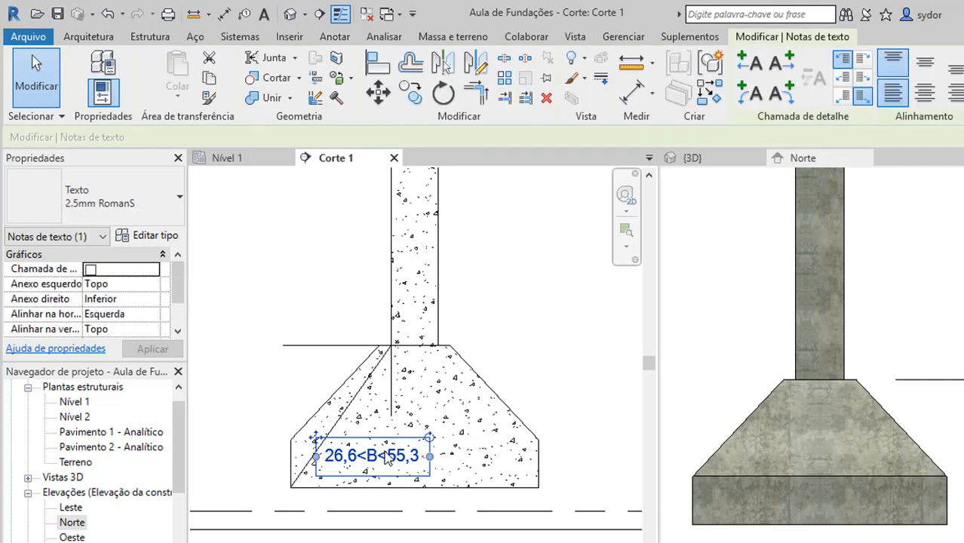
{"action": "key", "text": "Delete"}
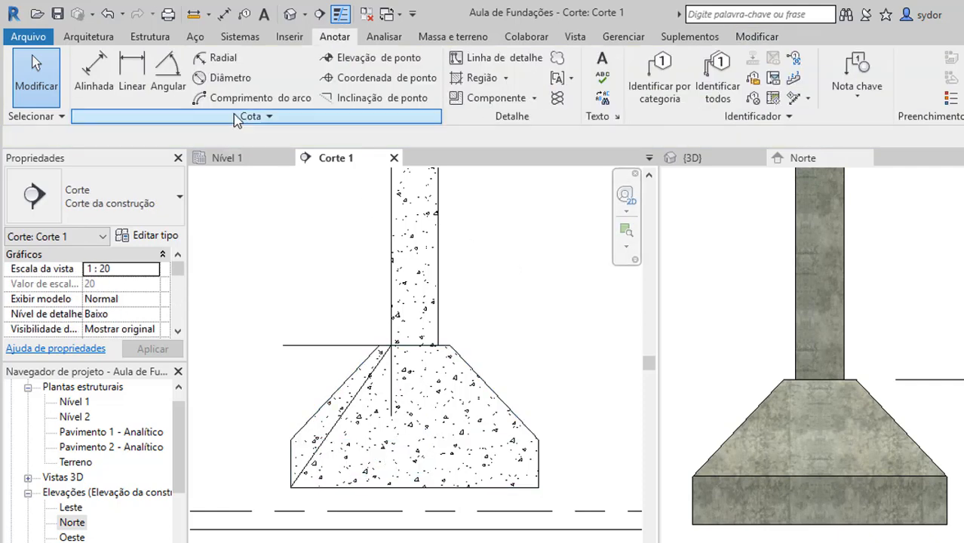
Stretch the vertical detail line under the column face down to the footing's base, for a length of 60.
{"action": "left_click", "coordinate": [390, 407]}
{"action": "left_click_drag", "start_coordinate": [386, 439], "coordinate": [392, 487]}
{"action": "left_click", "coordinate": [569, 307]}
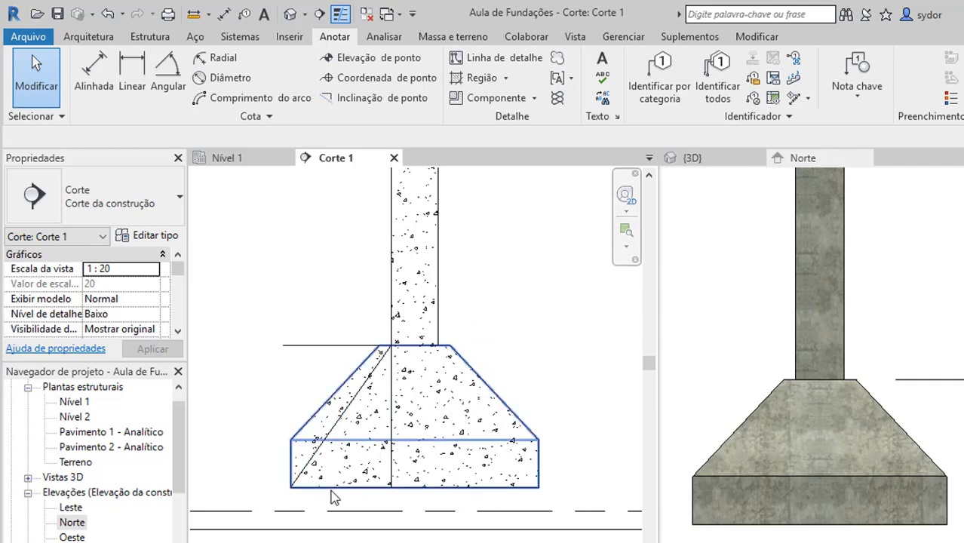
Check the lengths of the vertical detail line and the horizontal line along the footing's base.
{"action": "left_click", "coordinate": [392, 433]}
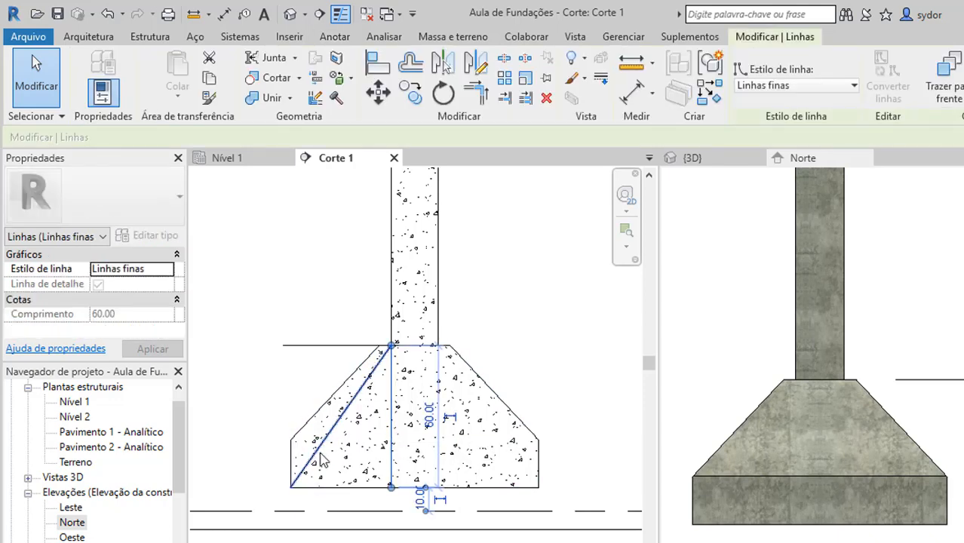
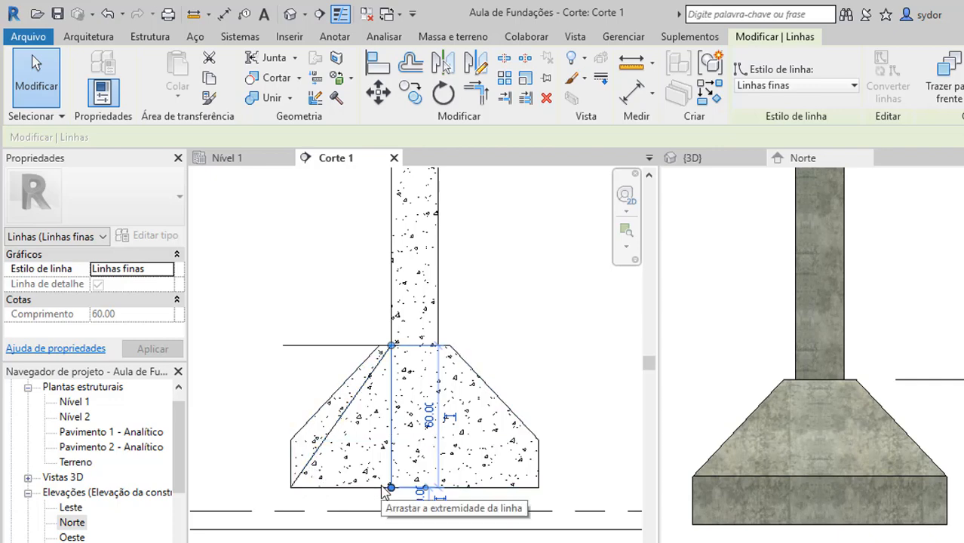
{"action": "left_click", "coordinate": [583, 405]}
{"action": "left_click", "coordinate": [391, 449]}
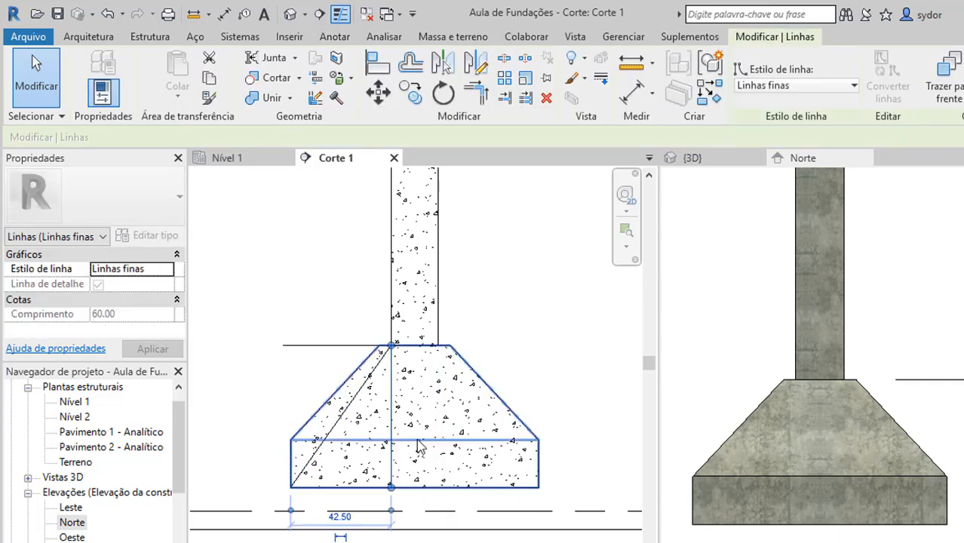
{"action": "scroll", "coordinate": [383, 451], "scroll_direction": "down", "scroll_amount": 1}
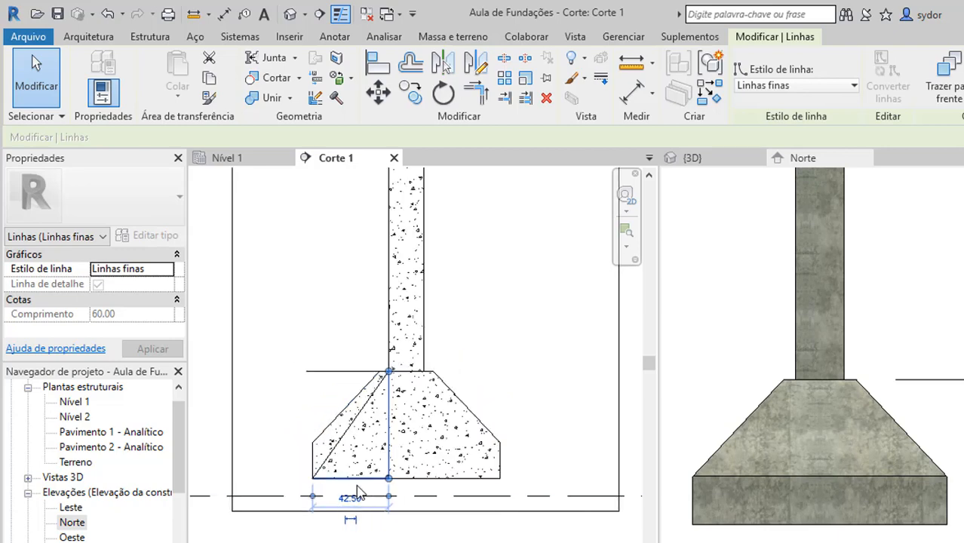
{"action": "key", "text": "Escape"}
{"action": "left_click", "coordinate": [359, 487]}
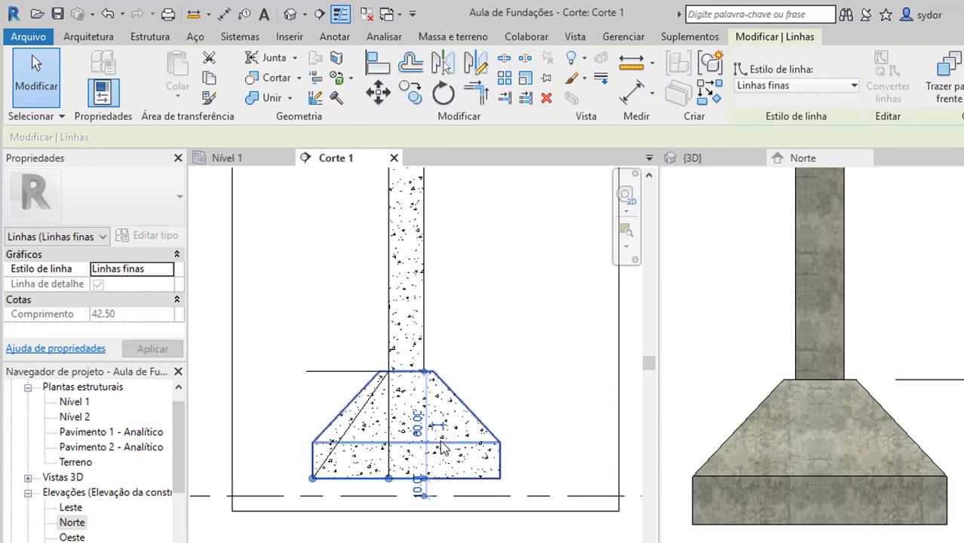
{"action": "scroll", "coordinate": [423, 441], "scroll_direction": "up", "scroll_amount": 2}
{"action": "scroll", "coordinate": [424, 445], "scroll_direction": "down", "scroll_amount": 1}
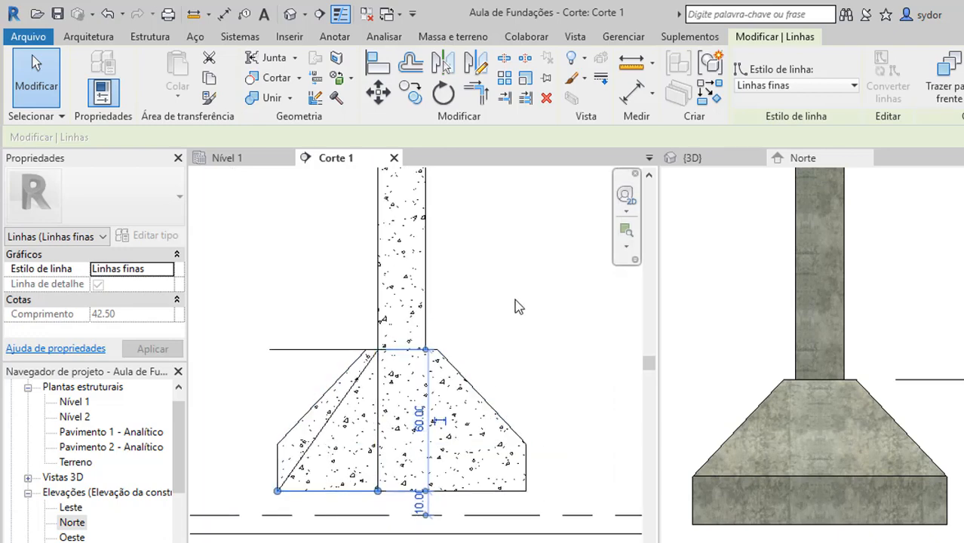
{"action": "key", "text": "Escape"}
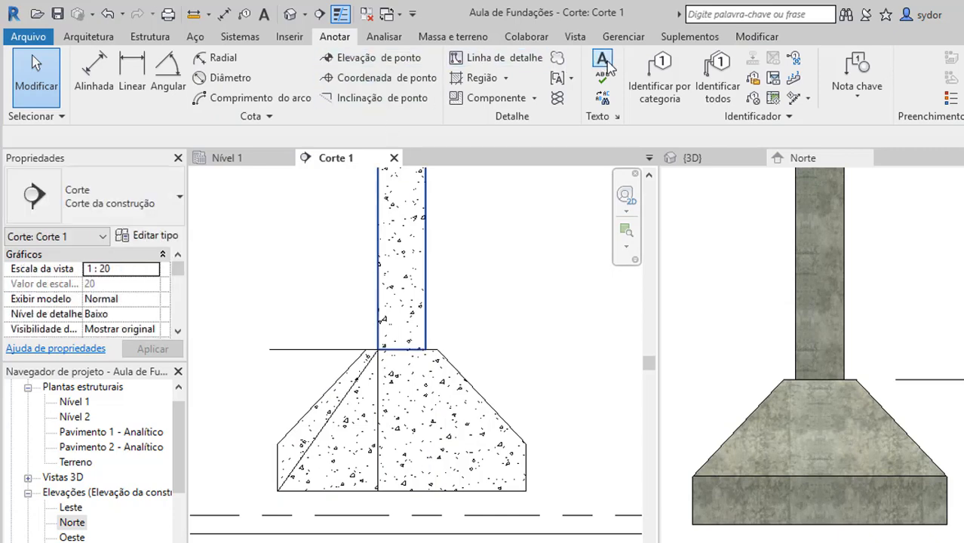
Place a text note beside the column above the footing, starting with the line "Co e Ca = Tangente".
{"action": "left_click", "coordinate": [602, 62]}
{"action": "left_click", "coordinate": [474, 271]}
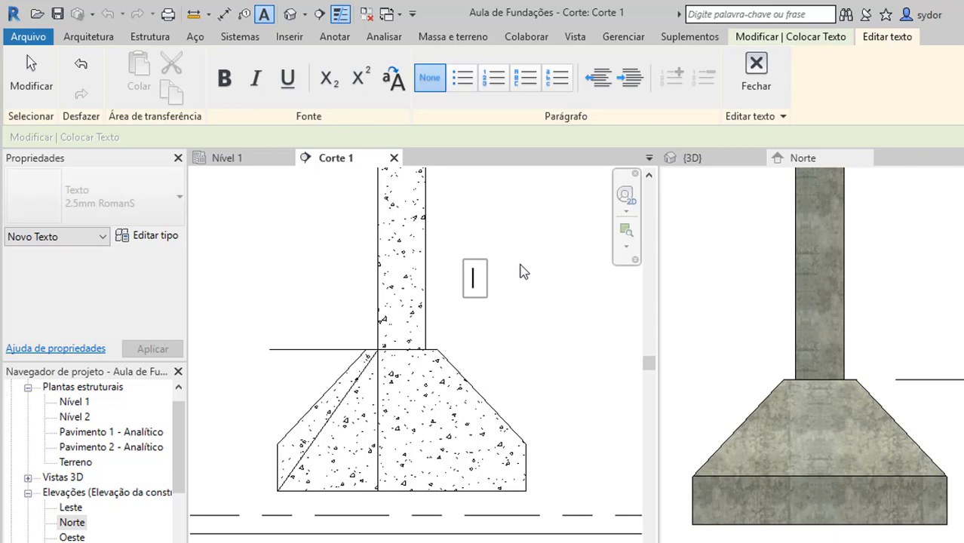
{"action": "type", "text": "q"}
{"action": "type", "text": ")"}
{"action": "key", "text": "BackSpace"}
{"action": "type", "text": "o"}
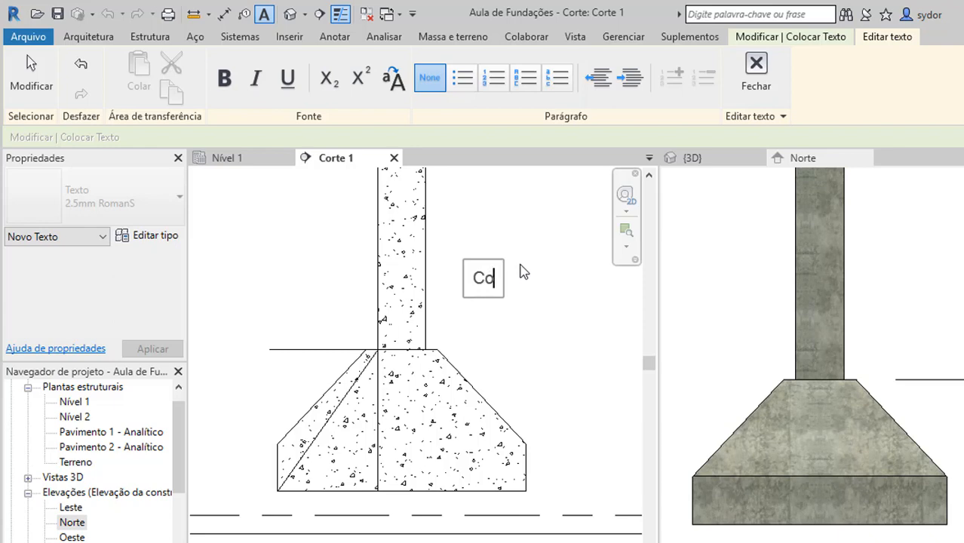
{"action": "type", "text": " e Ca = Ta"}
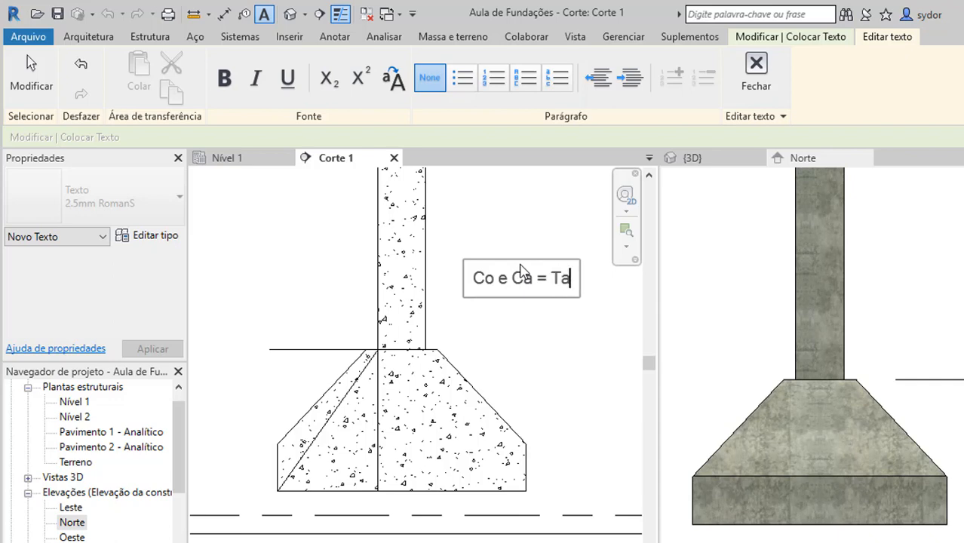
{"action": "type", "text": "ngente"}
{"action": "key", "text": "Return"}
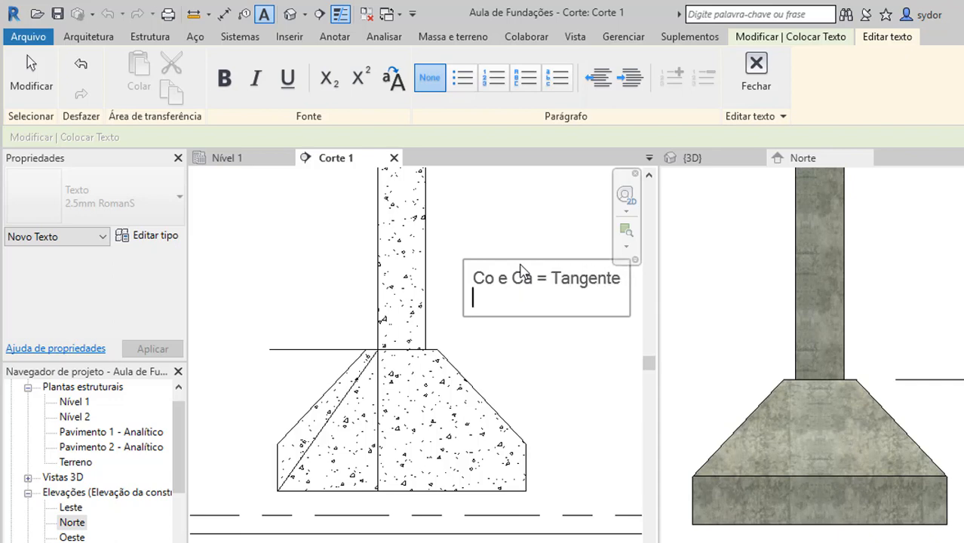
Add the lines "TangB=60/42,5" and "TangB=" to the tangent text note.
{"action": "type", "text": "TangB=60/42"}
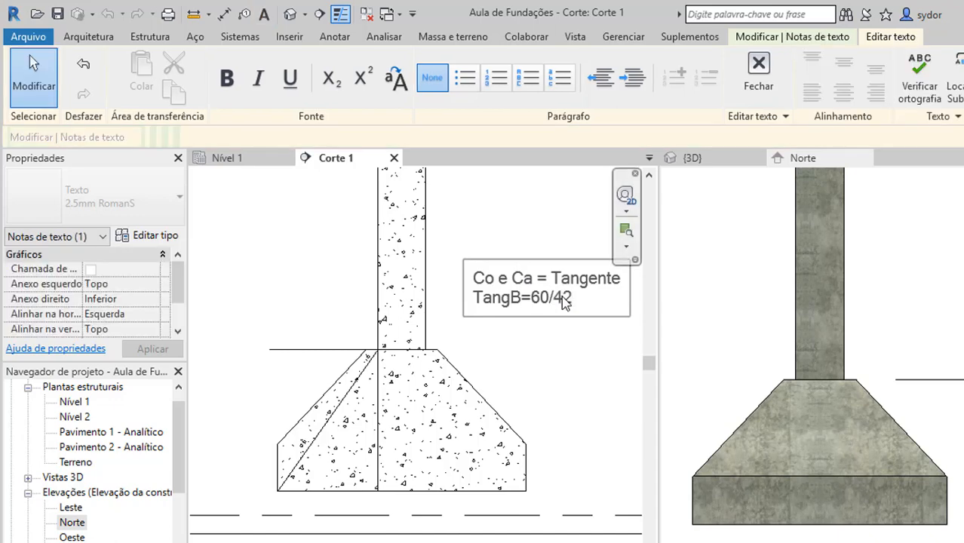
{"action": "type", "text": ",5"}
{"action": "key", "text": "Return"}
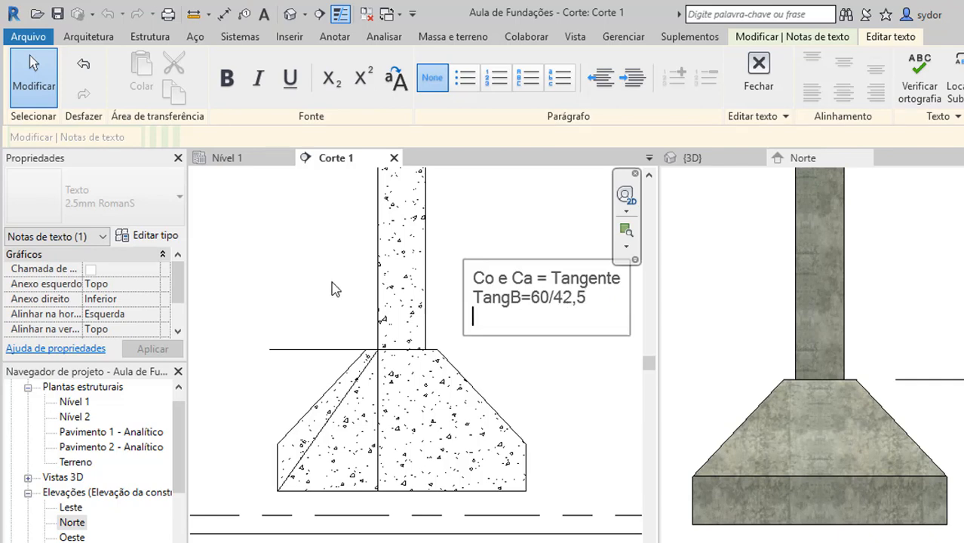
{"action": "type", "text": "TangB="}
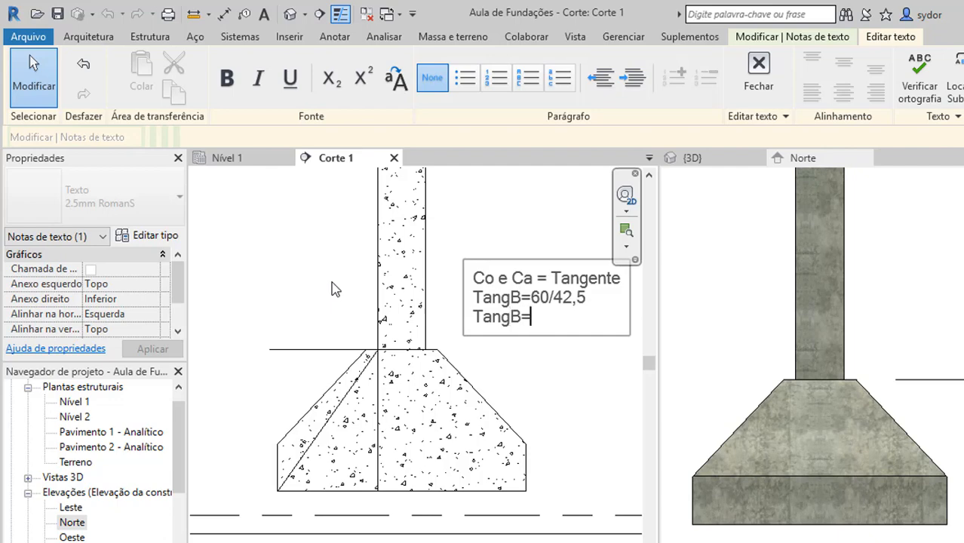
Switch to the Casio calculator, calculate 60÷42.5 and convert the result to a decimal.
{"action": "left_click", "coordinate": [596, 542]}
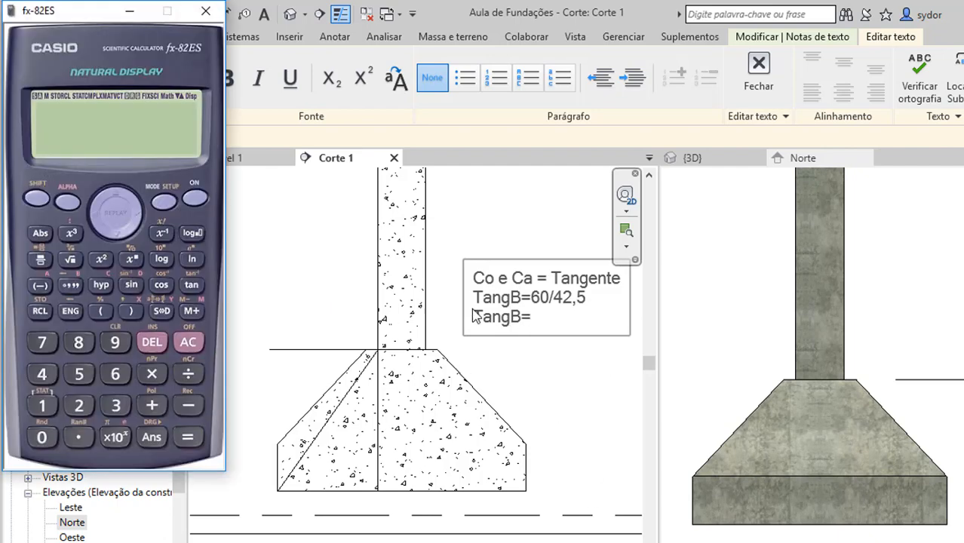
{"action": "left_click", "coordinate": [113, 375]}
{"action": "left_click", "coordinate": [54, 436]}
{"action": "left_click", "coordinate": [42, 375]}
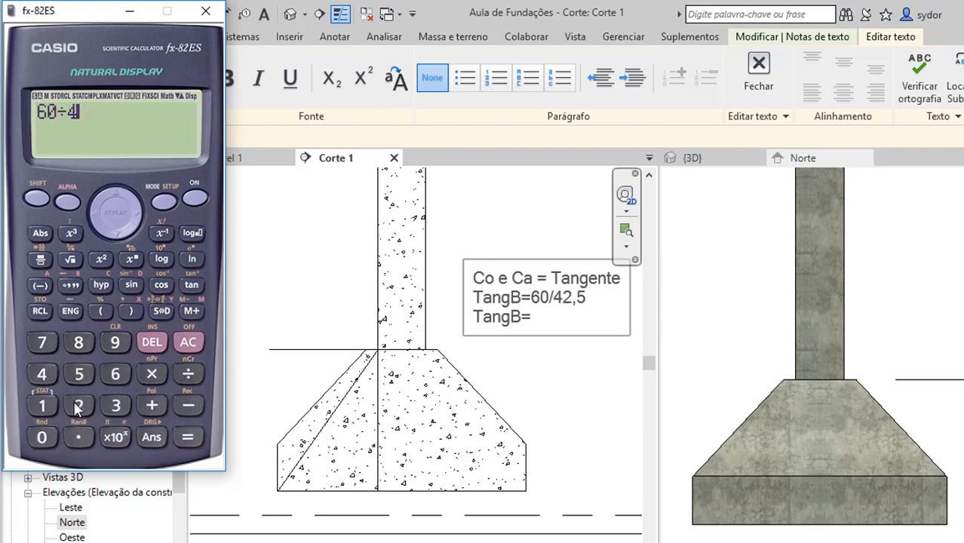
{"action": "left_click", "coordinate": [79, 406]}
{"action": "left_click", "coordinate": [80, 439]}
{"action": "left_click", "coordinate": [78, 375]}
{"action": "left_click", "coordinate": [186, 437]}
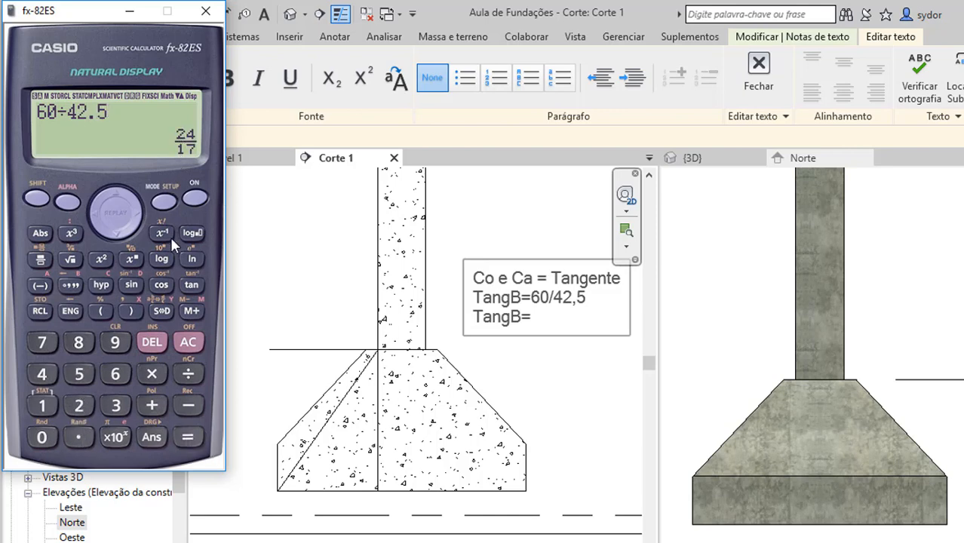
{"action": "left_click", "coordinate": [155, 315]}
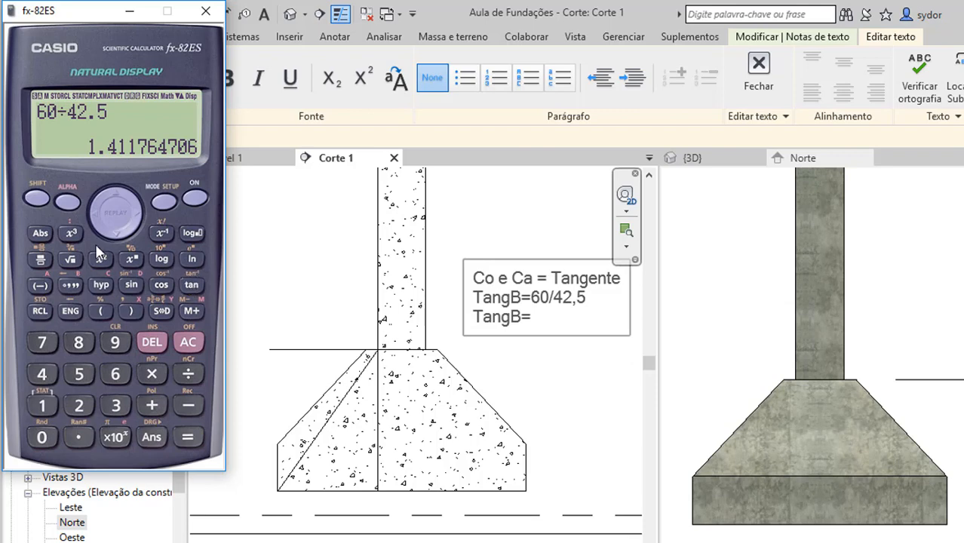
Calculate the inverse tangent of the last answer, then switch back to the Revit section view.
{"action": "left_click", "coordinate": [36, 200]}
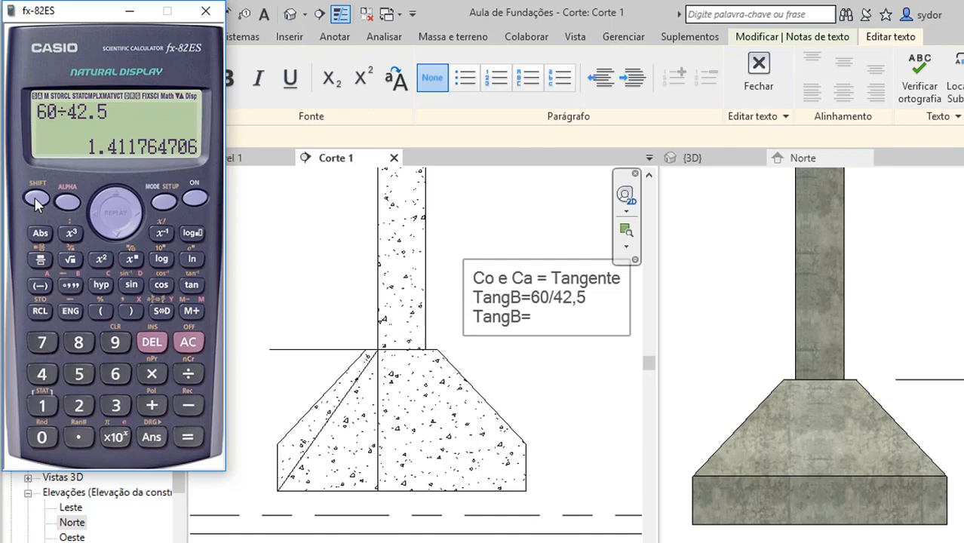
{"action": "left_click", "coordinate": [191, 286]}
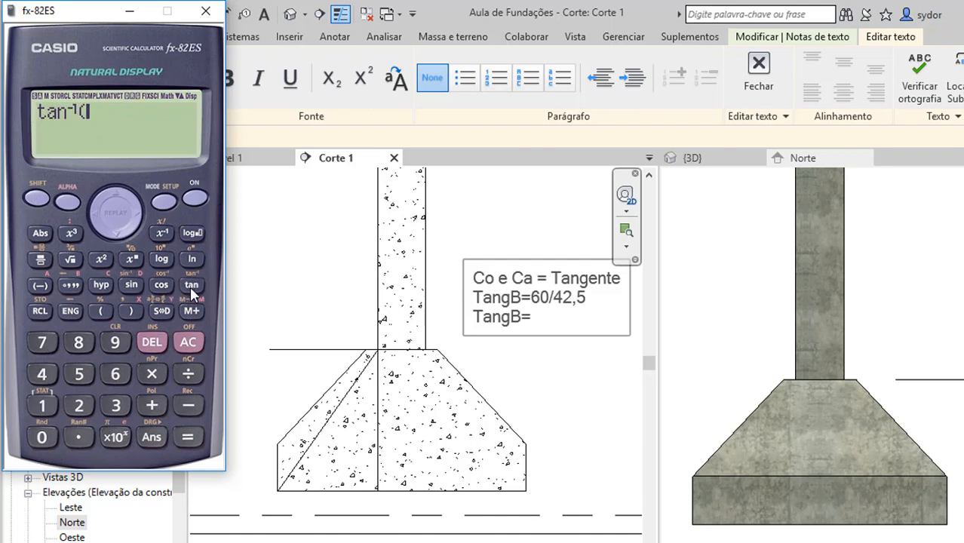
{"action": "left_click", "coordinate": [192, 436]}
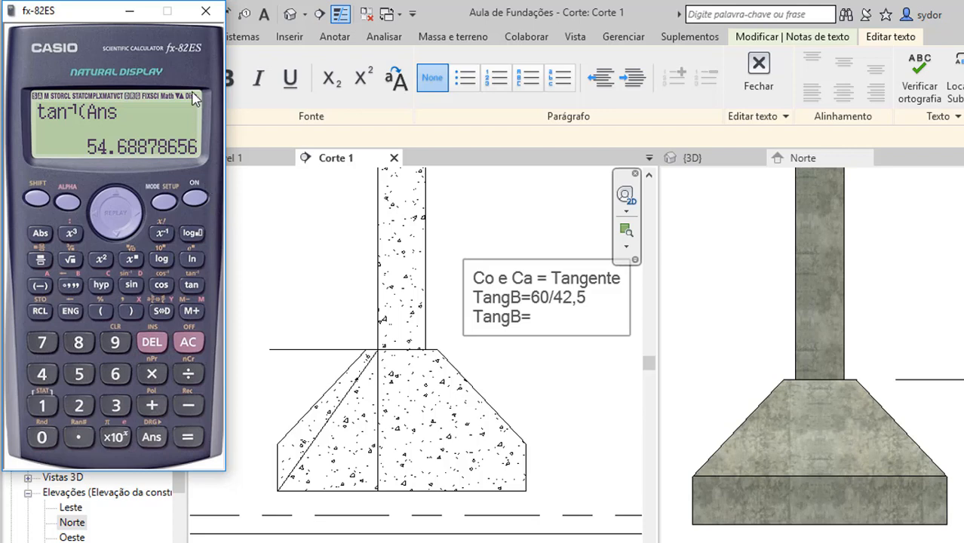
{"action": "key", "text": "alt+Tab"}
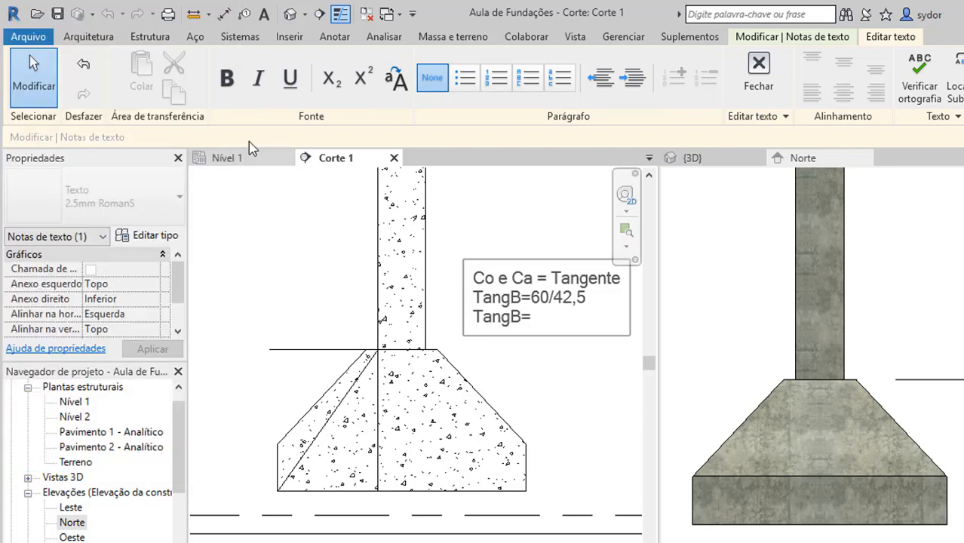
Close the text note and add an angular dimension between the diagonal detail line and the footing's base.
{"action": "left_click", "coordinate": [334, 36]}
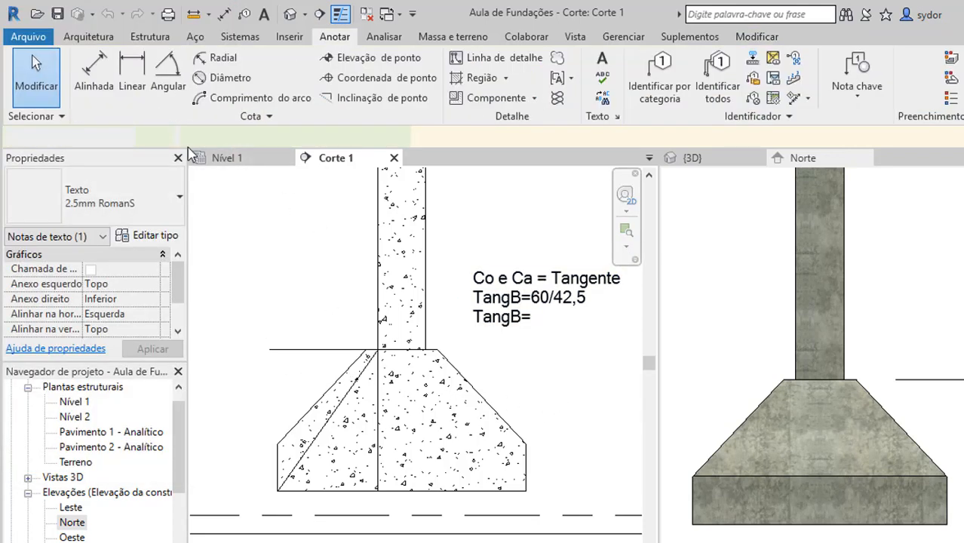
{"action": "left_click", "coordinate": [165, 75]}
{"action": "left_click", "coordinate": [321, 441]}
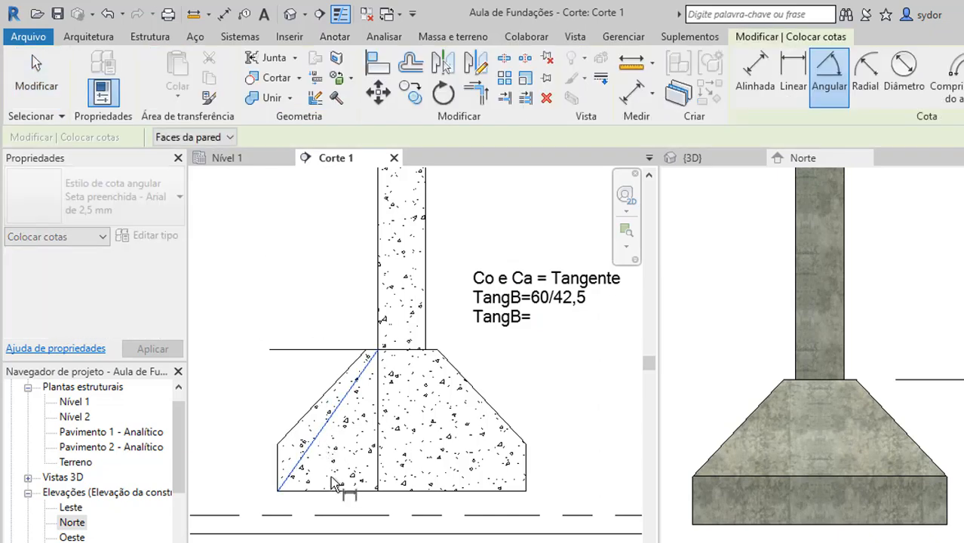
{"action": "left_click", "coordinate": [338, 490]}
{"action": "left_click", "coordinate": [338, 476]}
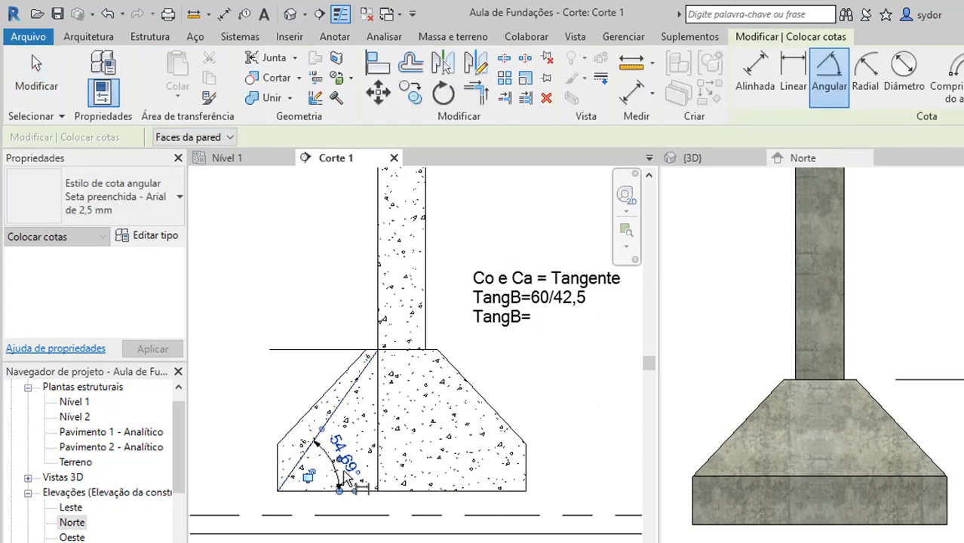
{"action": "scroll", "coordinate": [338, 468], "scroll_direction": "up", "scroll_amount": 3}
{"action": "scroll", "coordinate": [407, 392], "scroll_direction": "down", "scroll_amount": 5}
{"action": "key", "text": "Escape"}
{"action": "key", "text": "Escape"}
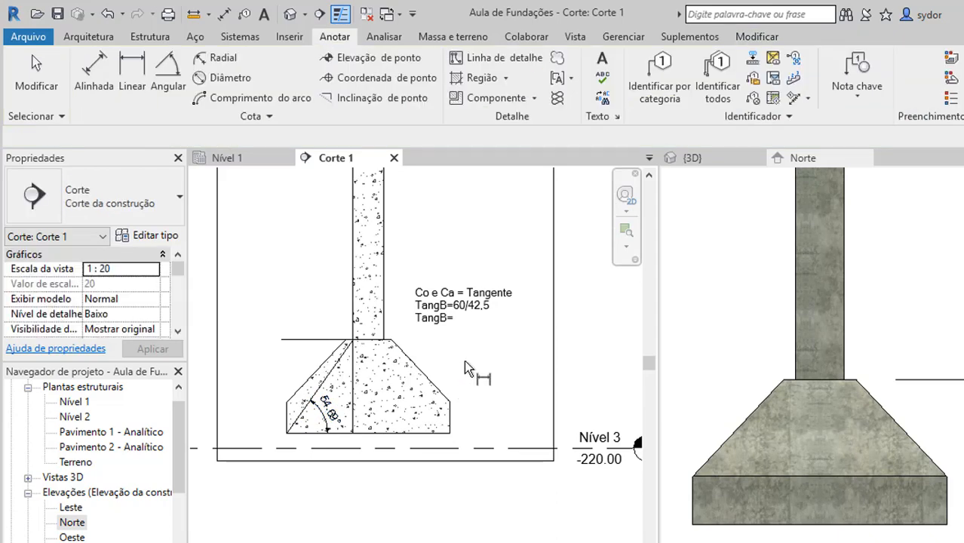
{"action": "scroll", "coordinate": [328, 403], "scroll_direction": "up", "scroll_amount": 1}
{"action": "scroll", "coordinate": [327, 403], "scroll_direction": "up", "scroll_amount": 2}
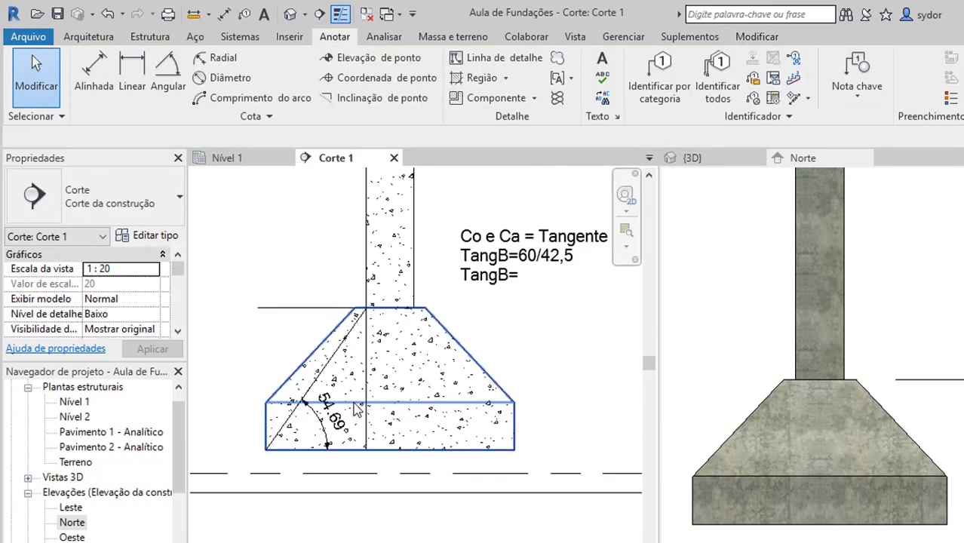
{"action": "scroll", "coordinate": [442, 414], "scroll_direction": "down", "scroll_amount": 3}
{"action": "scroll", "coordinate": [462, 338], "scroll_direction": "down", "scroll_amount": 2}
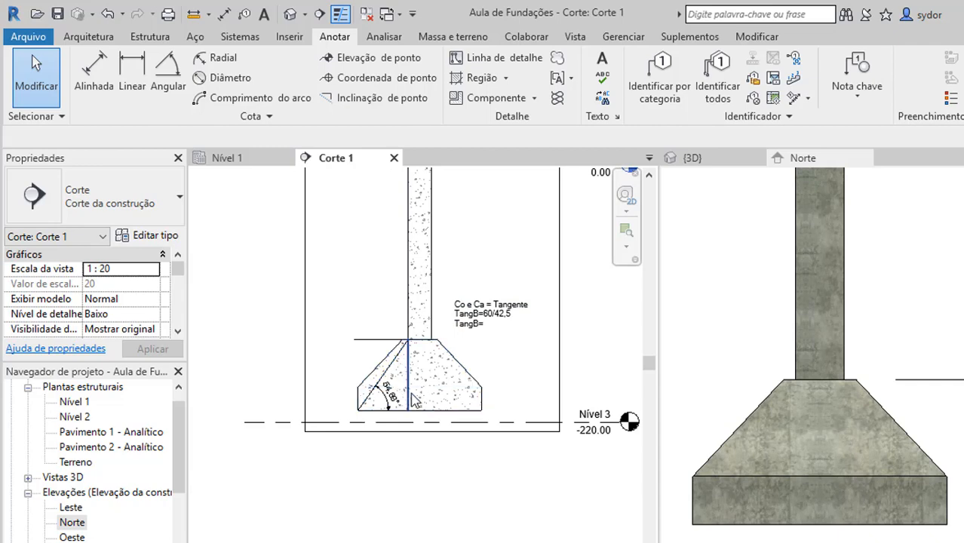
Examine the footing's angular dimension in the section view, then view the footing from another angle in the 3D view.
{"action": "scroll", "coordinate": [385, 421], "scroll_direction": "up", "scroll_amount": 2}
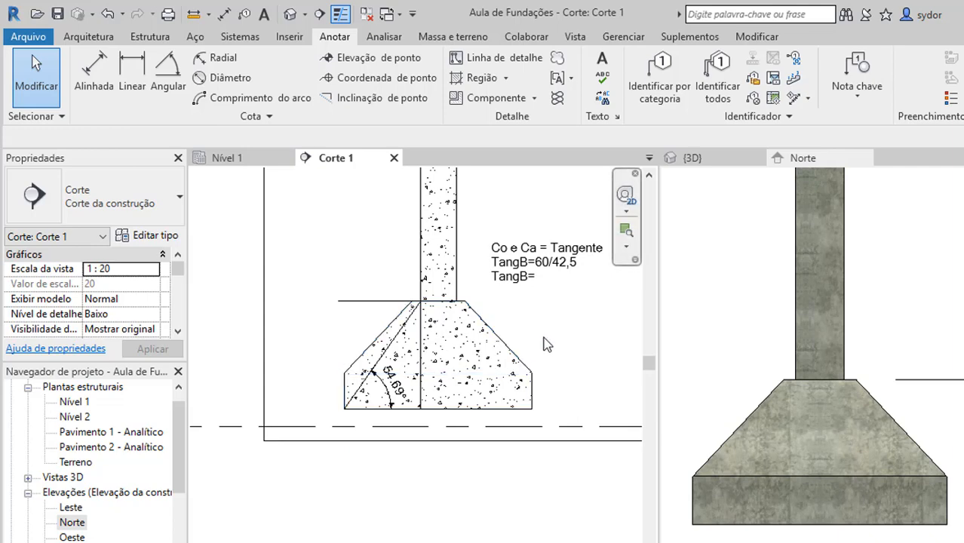
{"action": "scroll", "coordinate": [547, 421], "scroll_direction": "down", "scroll_amount": 1}
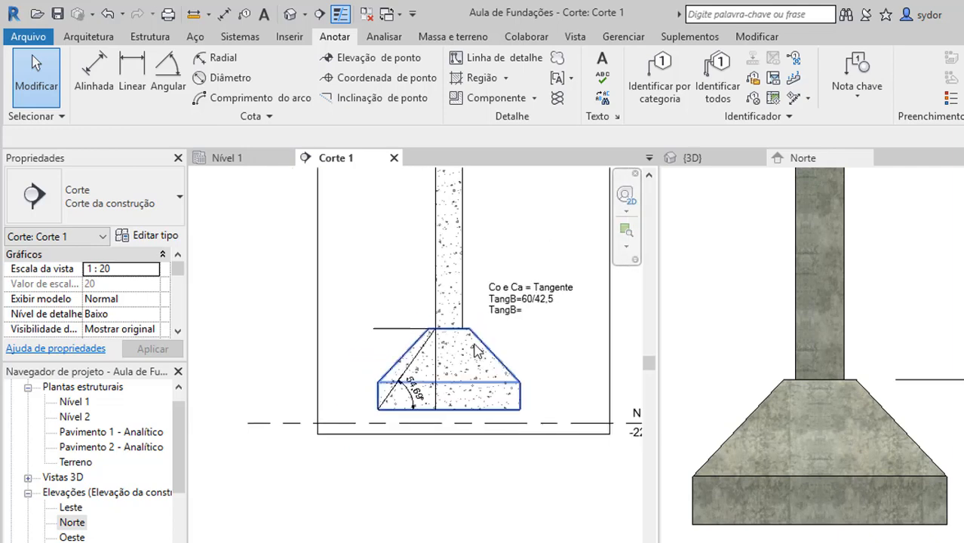
{"action": "scroll", "coordinate": [432, 392], "scroll_direction": "up", "scroll_amount": 2}
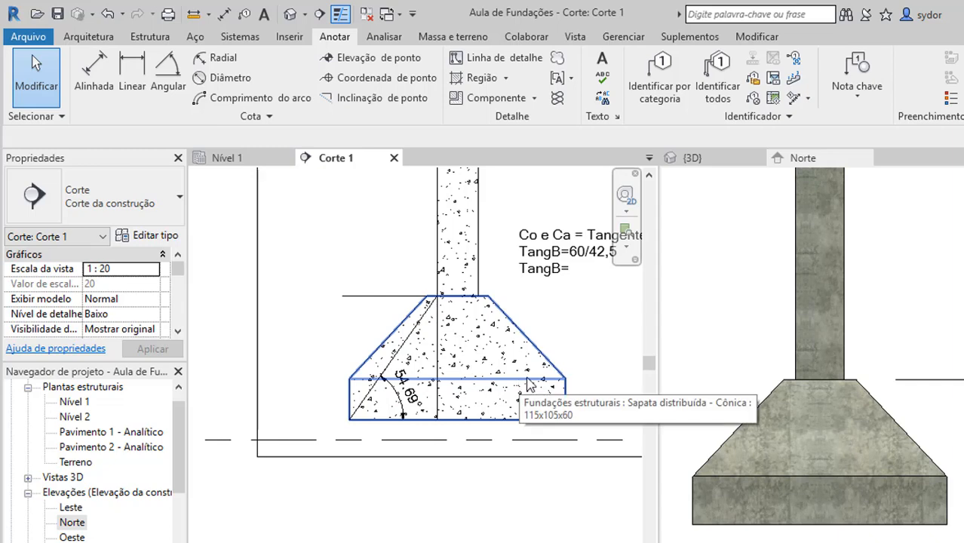
{"action": "scroll", "coordinate": [521, 387], "scroll_direction": "down", "scroll_amount": 5}
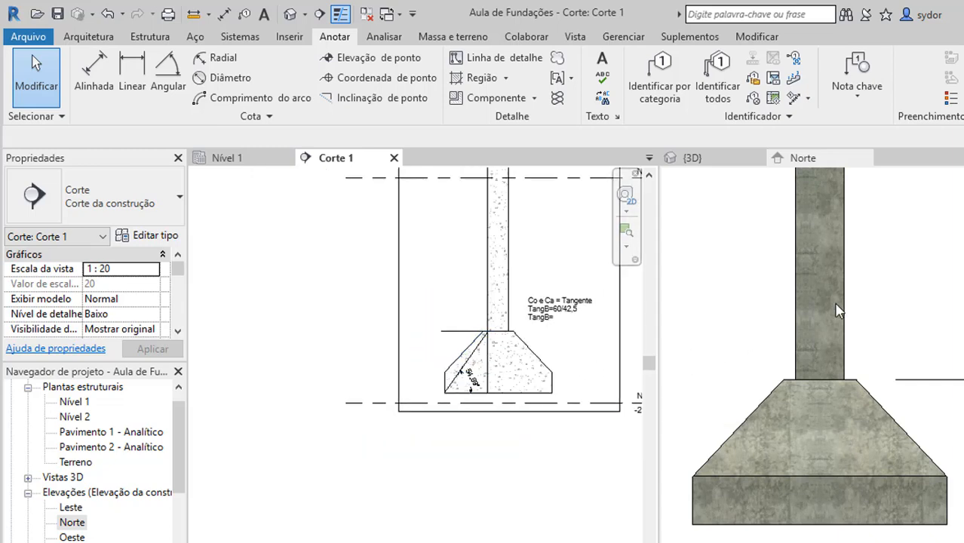
{"action": "left_click", "coordinate": [912, 302]}
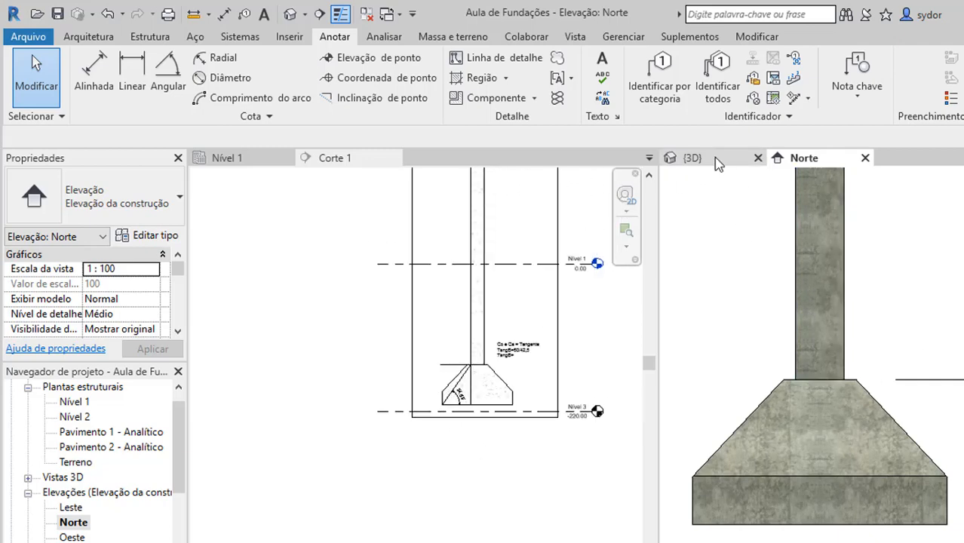
{"action": "left_click", "coordinate": [688, 157]}
{"action": "scroll", "coordinate": [844, 344], "scroll_direction": "up", "scroll_amount": 3}
{"action": "scroll", "coordinate": [845, 344], "scroll_direction": "down", "scroll_amount": 3}
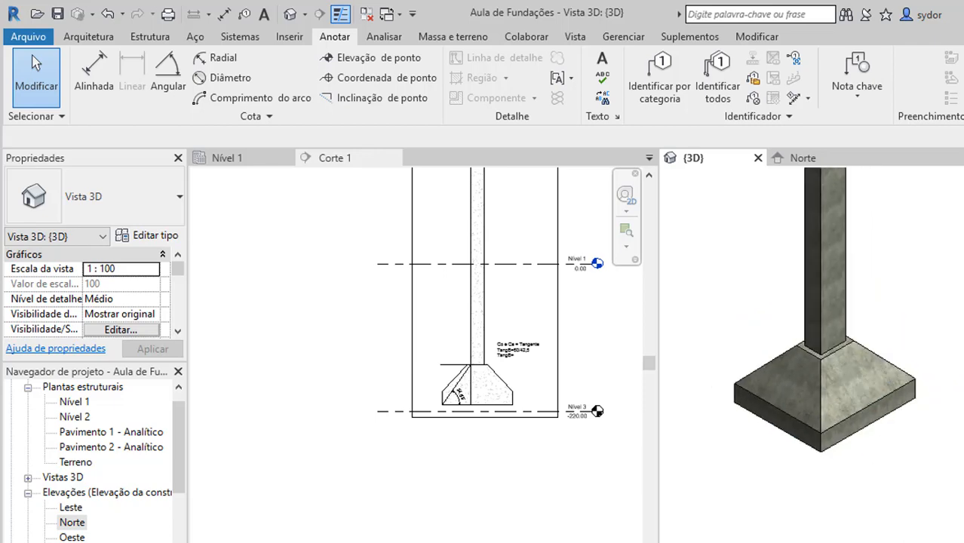
{"action": "middle_click_drag", "start_coordinate": [845, 344], "coordinate": [762, 344], "text": "shift"}
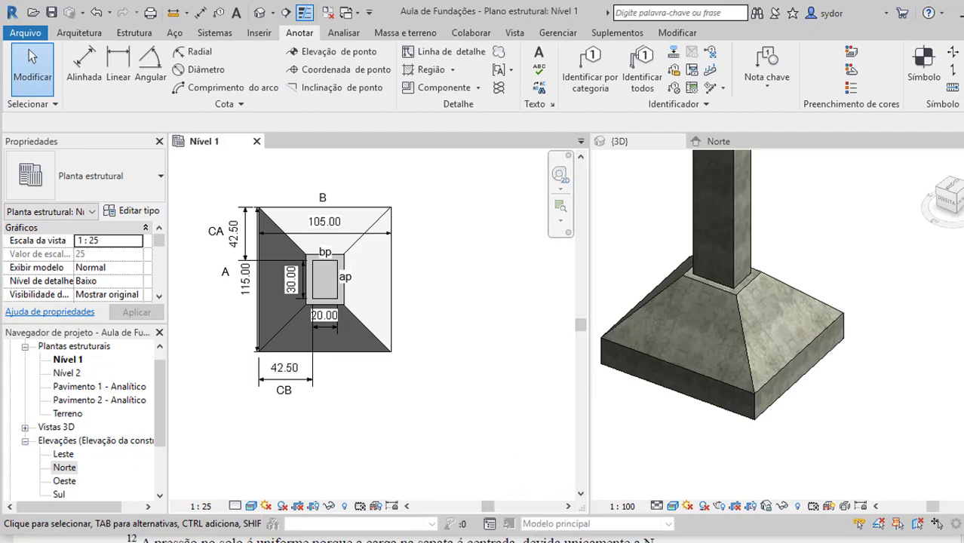
Add the text note "Pd=(Carga*1.4)/(A*B)" beside the footing in the Nível 1 plan.
{"action": "mouse_move", "coordinate": [533, 542]}
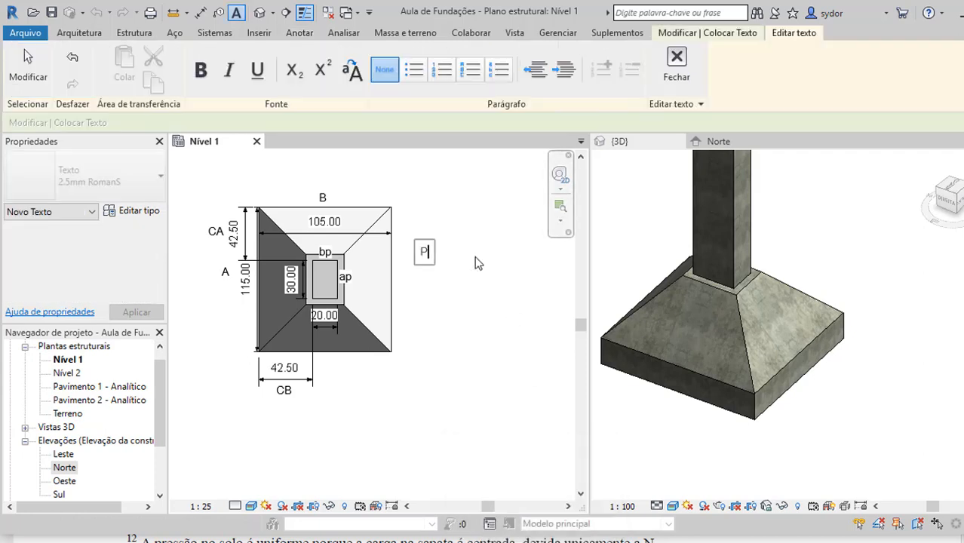
{"action": "type", "text": "d=Carga*11"}
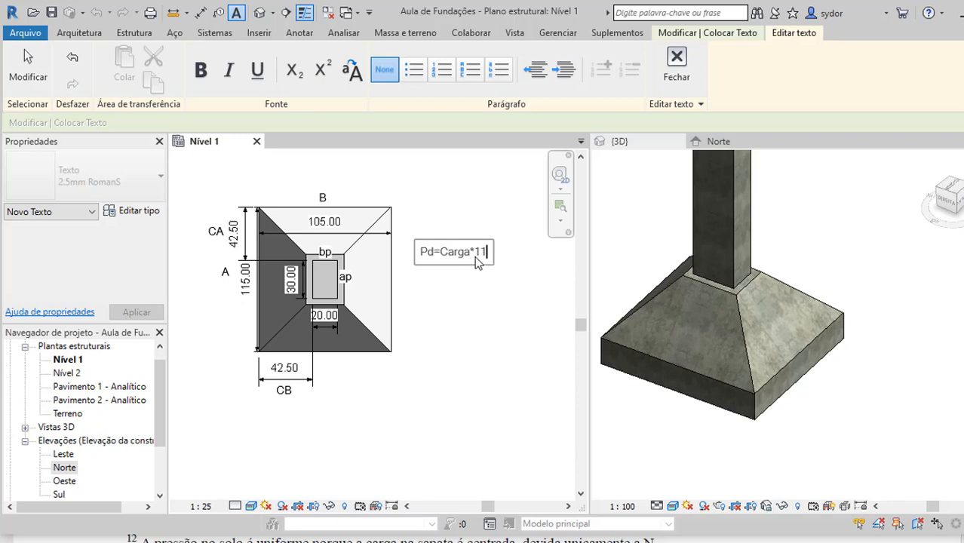
{"action": "key", "text": "BackSpace"}
{"action": "type", "text": ".4"}
{"action": "type", "text": "("}
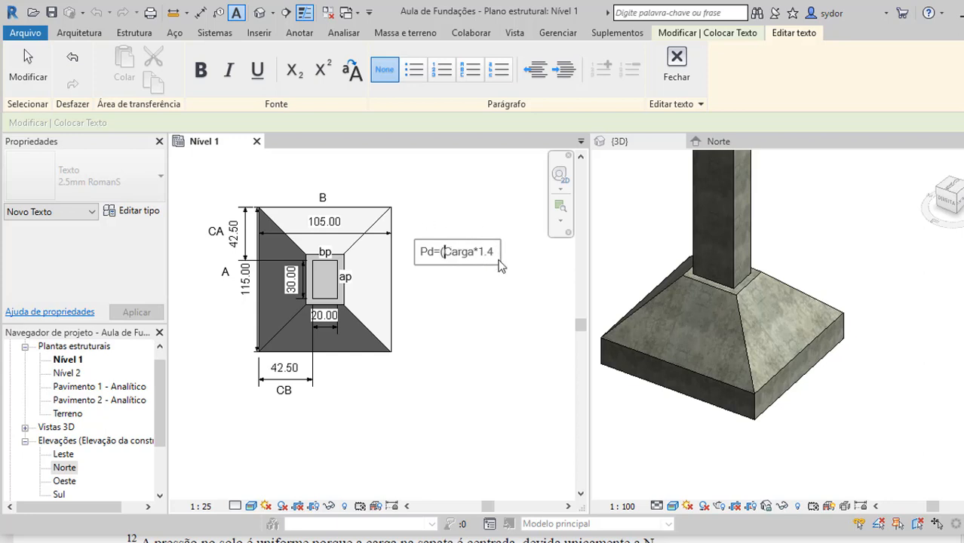
{"action": "left_click", "coordinate": [496, 253]}
{"action": "type", "text": ")/(A*"}
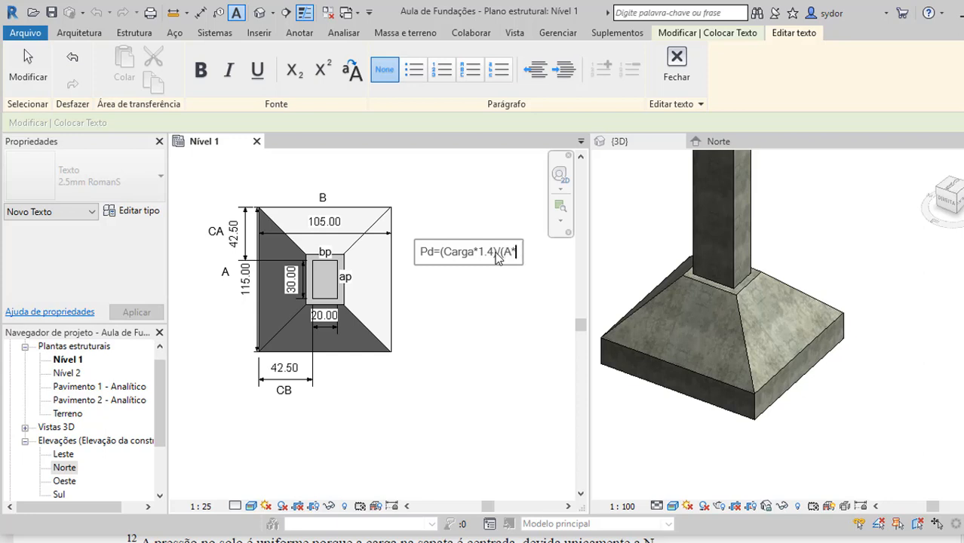
{"action": "type", "text": "B)"}
{"action": "left_click", "coordinate": [538, 254]}
Place a second text note below the formula with the lines "Pd=(20000*1.4)/(115*105)" and "Pd=".
{"action": "scroll", "coordinate": [532, 252], "scroll_direction": "up", "scroll_amount": 1}
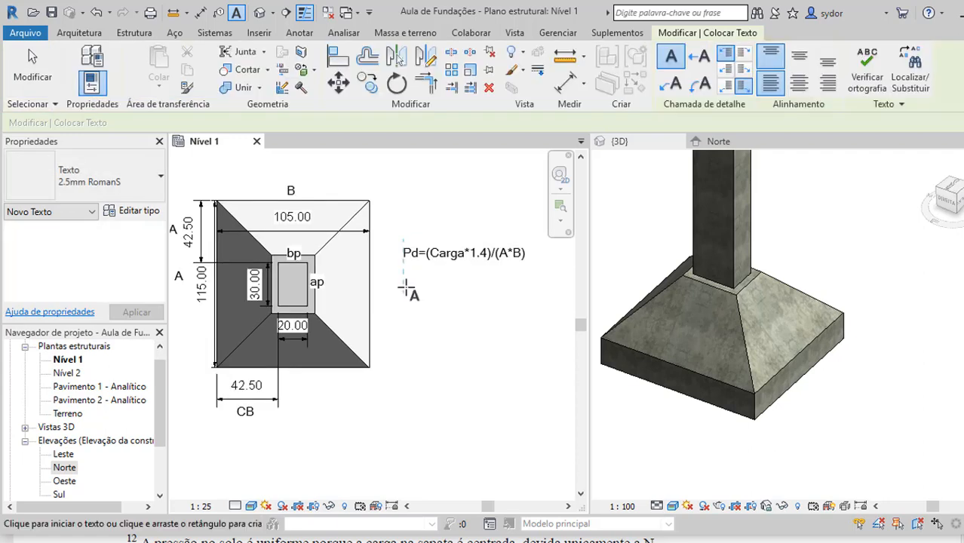
{"action": "left_click", "coordinate": [405, 287]}
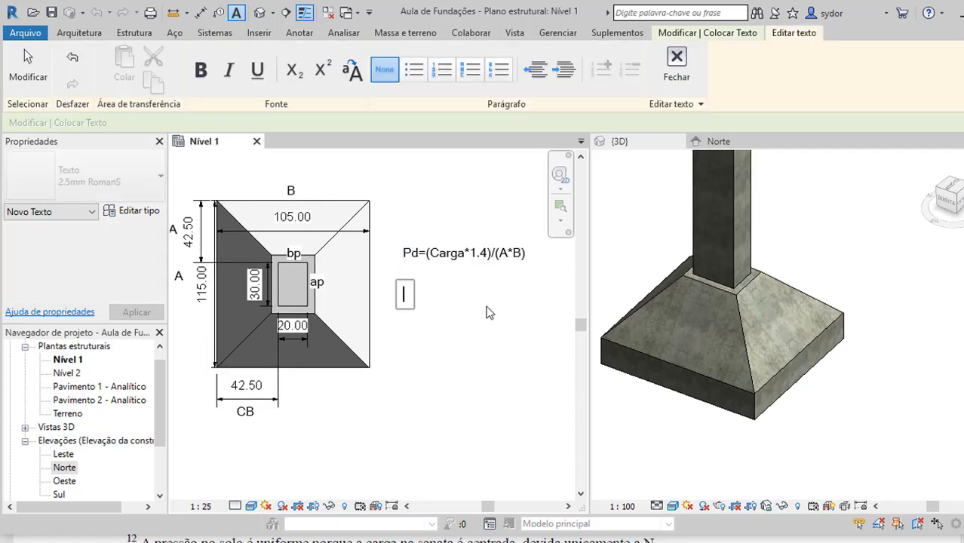
{"action": "type", "text": "Pd="}
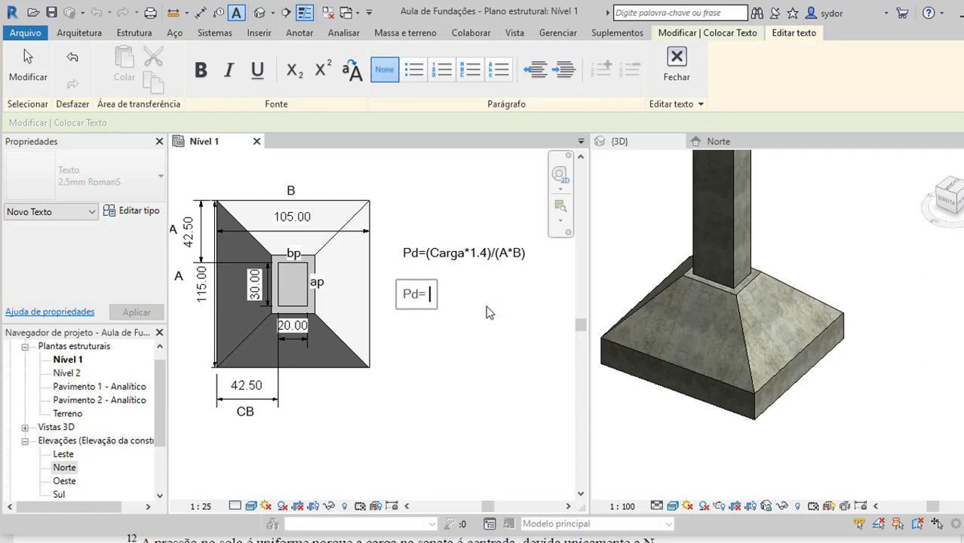
{"action": "key", "text": "BackSpace"}
{"action": "type", "text": "20"}
{"action": "type", "text": "000"}
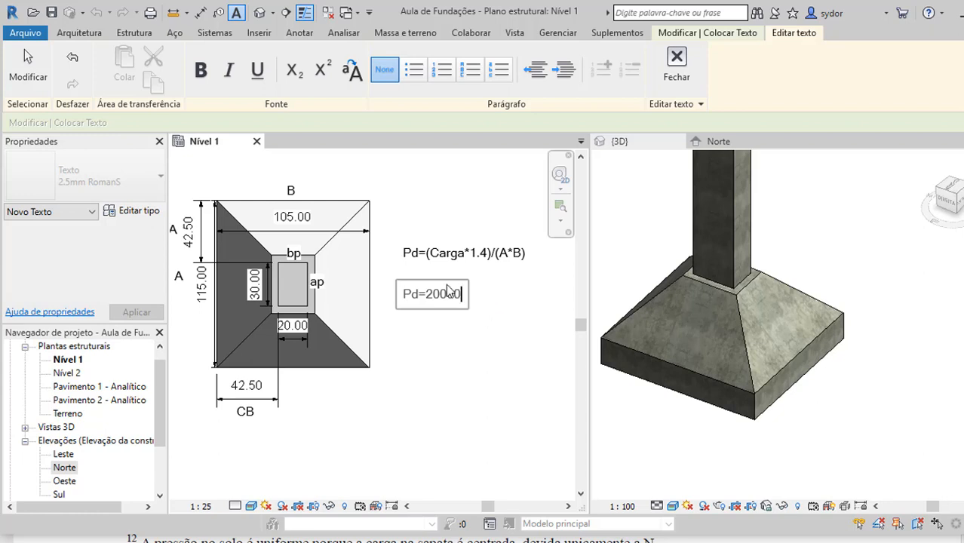
{"action": "type", "text": "(20000"}
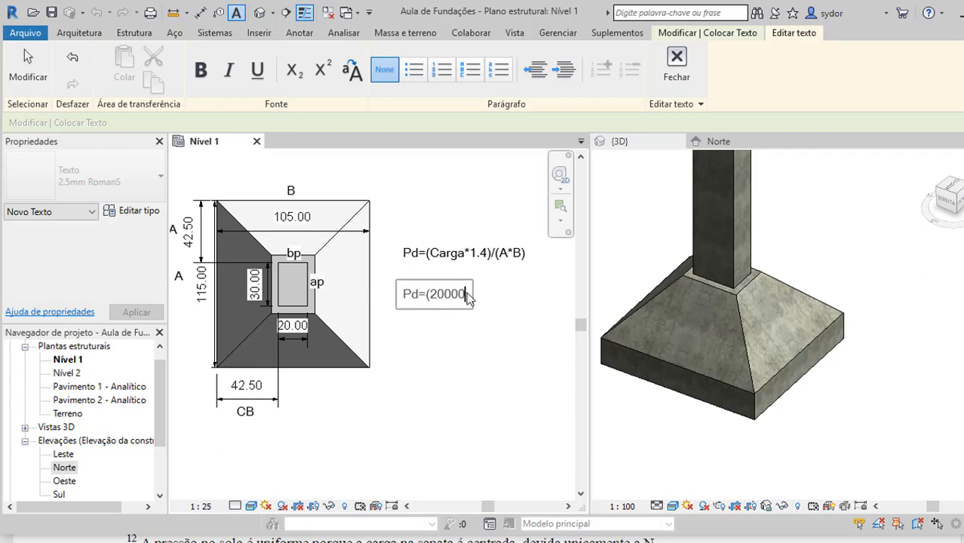
{"action": "type", "text": "*1.4"}
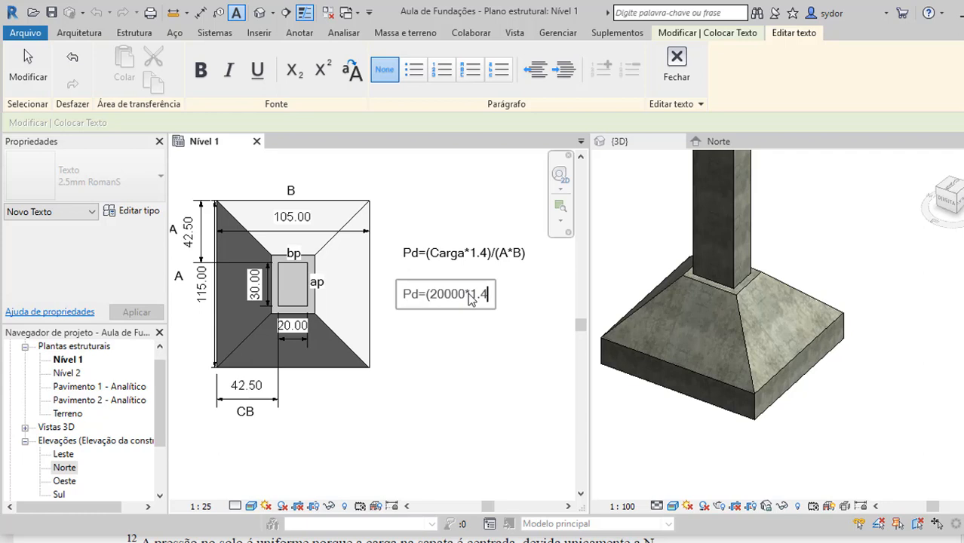
{"action": "type", "text": ")/(115"}
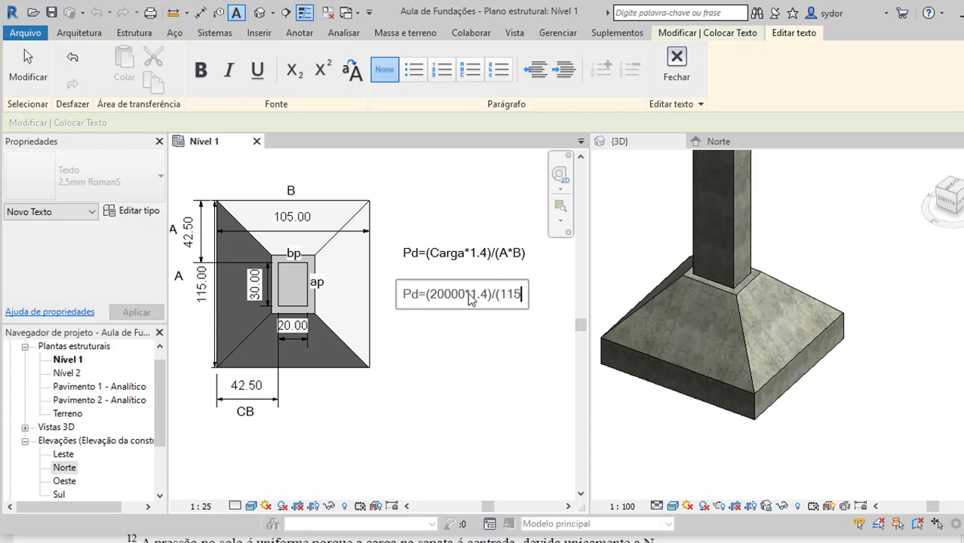
{"action": "type", "text": "*1"}
{"action": "type", "text": "05)"}
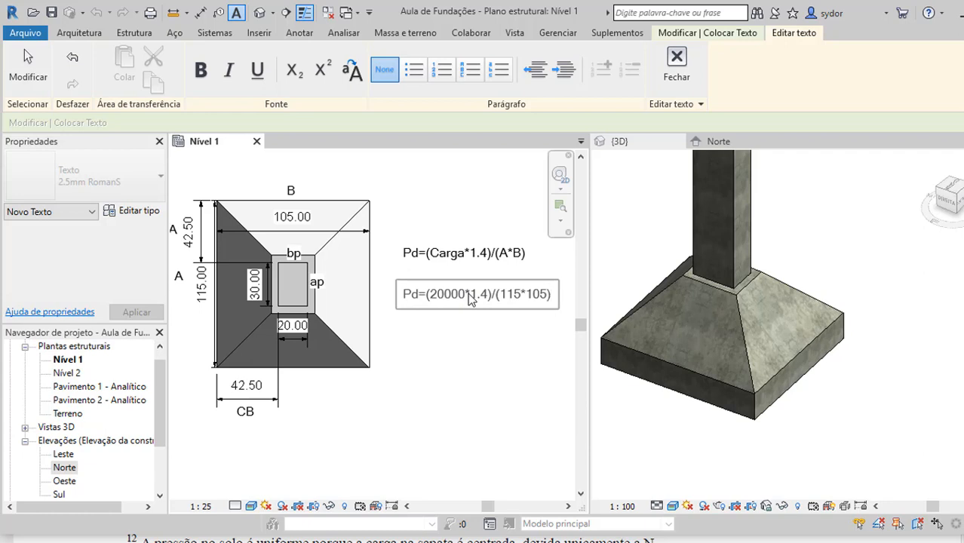
{"action": "key", "text": "Return"}
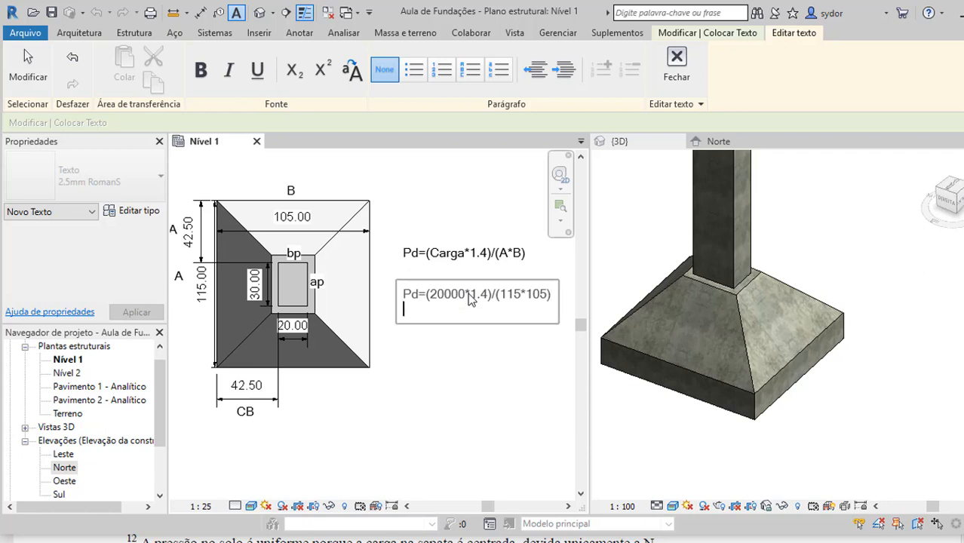
{"action": "type", "text": "Pd="}
Switch to the Casio calculator, clear its display and enter the factored load (20000×1.4).
{"action": "left_click", "coordinate": [664, 541]}
{"action": "left_click", "coordinate": [168, 306]}
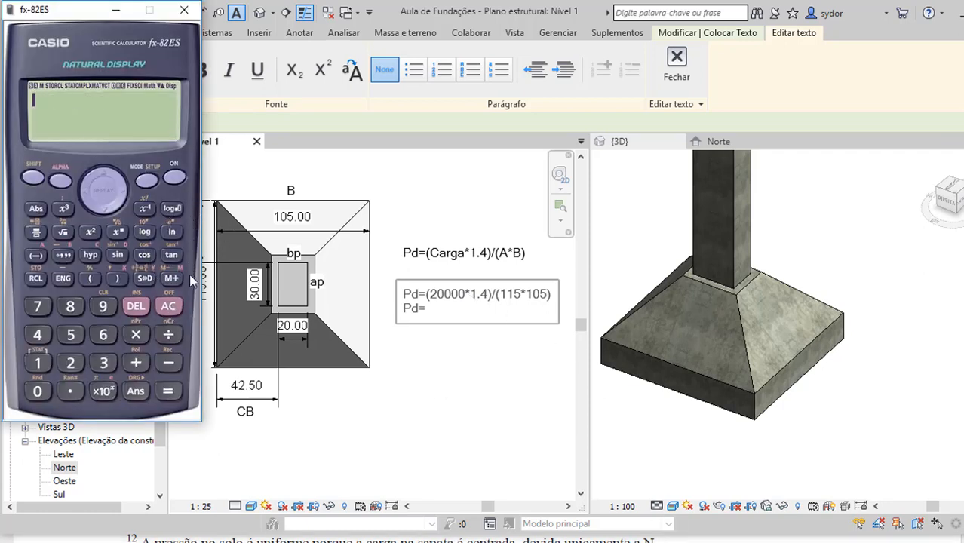
{"action": "left_click", "coordinate": [90, 278]}
{"action": "left_click", "coordinate": [70, 366]}
{"action": "left_click", "coordinate": [44, 393]}
{"action": "left_click", "coordinate": [44, 393]}
{"action": "left_click", "coordinate": [44, 393]}
{"action": "left_click", "coordinate": [44, 393]}
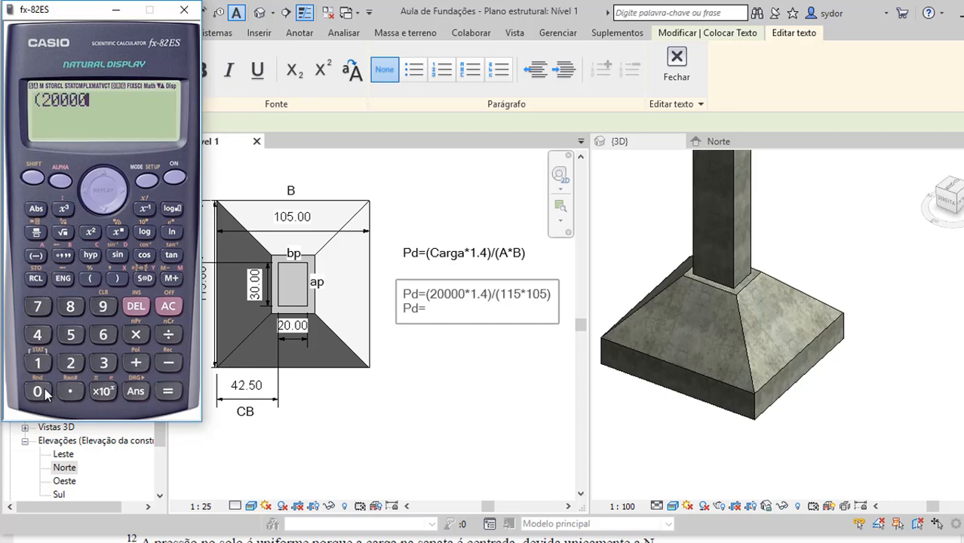
{"action": "left_click", "coordinate": [137, 335]}
{"action": "left_click", "coordinate": [38, 362]}
{"action": "left_click", "coordinate": [70, 391]}
{"action": "left_click", "coordinate": [39, 336]}
{"action": "left_click", "coordinate": [116, 279]}
Divide the factored load by the footing area (115×105), calculate it and convert the result to a decimal.
{"action": "left_click", "coordinate": [169, 334]}
{"action": "left_click", "coordinate": [91, 278]}
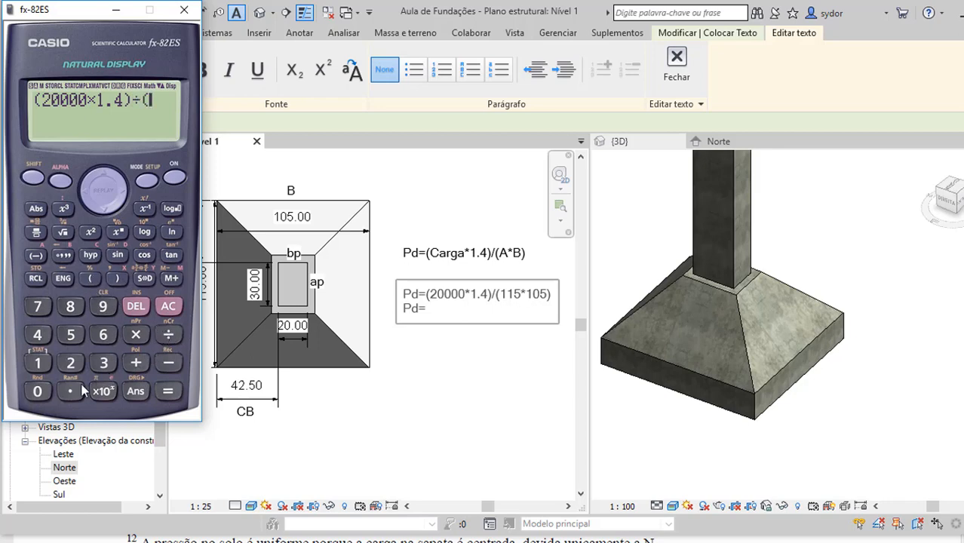
{"action": "left_click", "coordinate": [38, 363]}
{"action": "left_click", "coordinate": [38, 363]}
{"action": "left_click", "coordinate": [71, 337]}
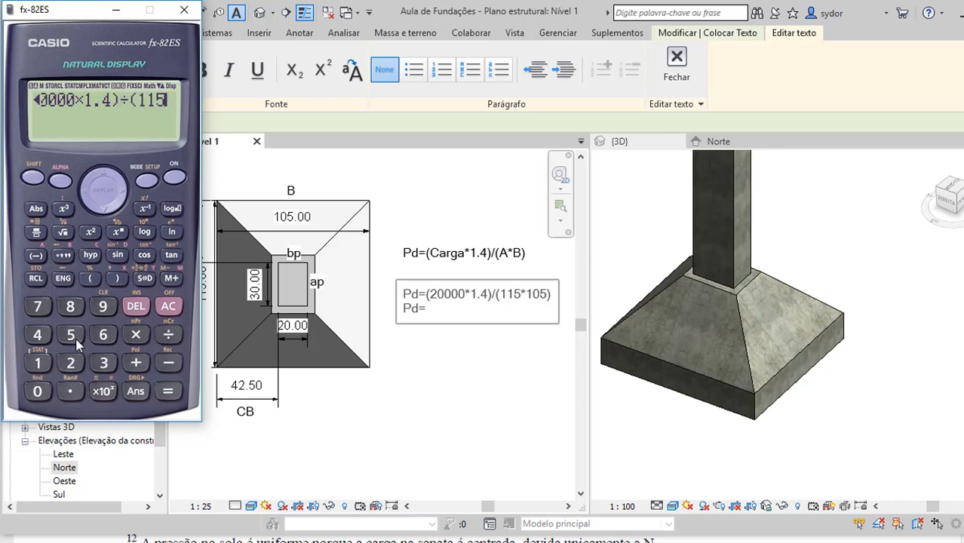
{"action": "left_click", "coordinate": [135, 335]}
{"action": "left_click", "coordinate": [38, 362]}
{"action": "left_click", "coordinate": [38, 390]}
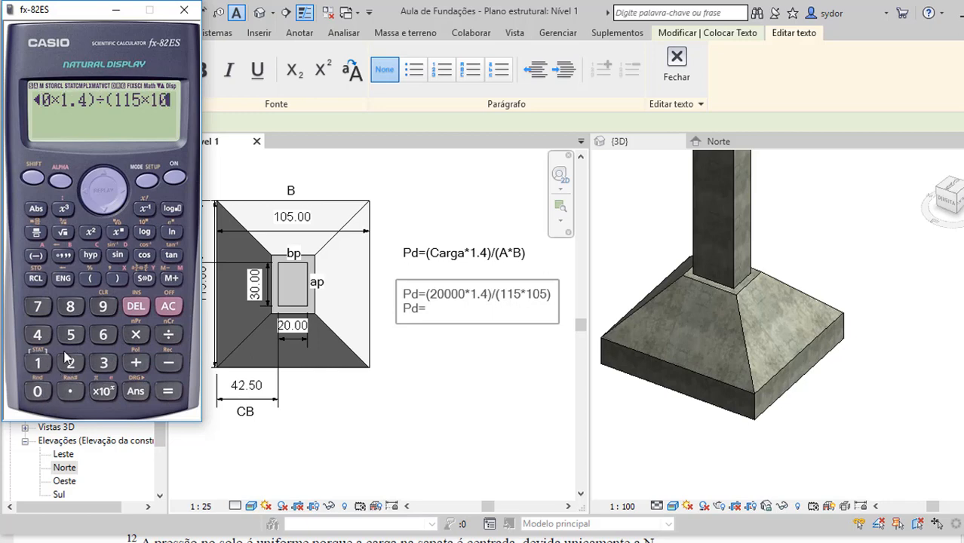
{"action": "left_click", "coordinate": [71, 334]}
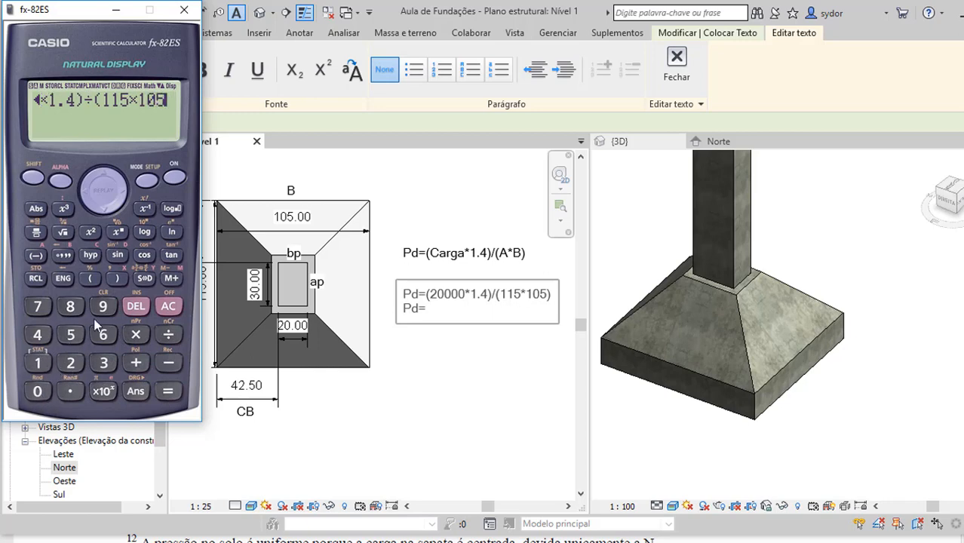
{"action": "left_click", "coordinate": [165, 388]}
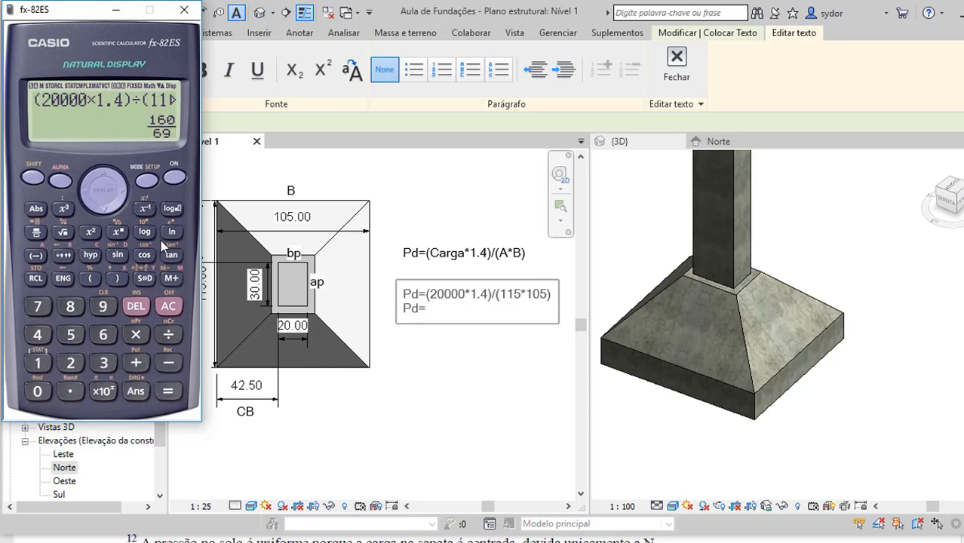
{"action": "left_click", "coordinate": [146, 278]}
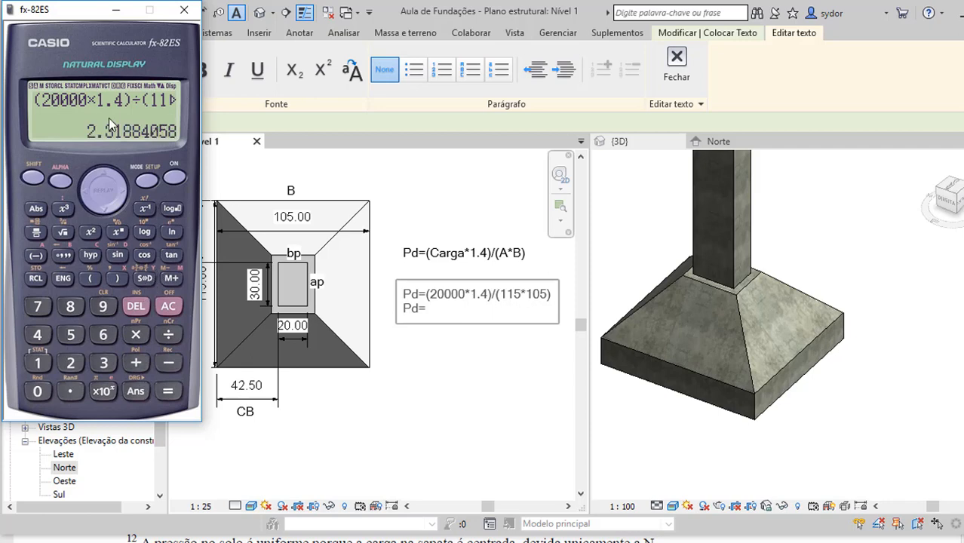
Return to the Revit text note, complete its last line as "Pd=2,31kg por cm2" and close the note.
{"action": "left_click", "coordinate": [445, 314]}
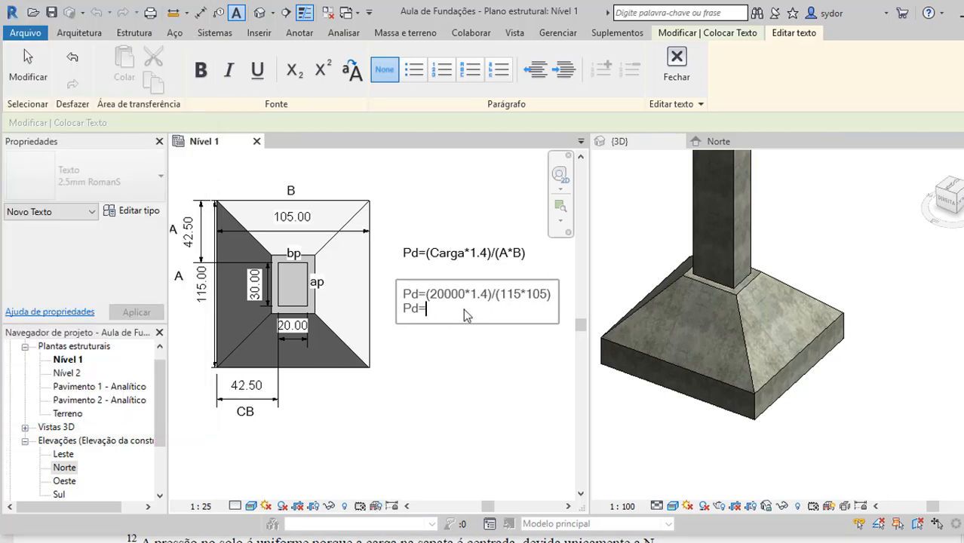
{"action": "type", "text": "2,31kg porc"}
{"action": "left_click", "coordinate": [497, 367]}
{"action": "key", "text": "Escape"}
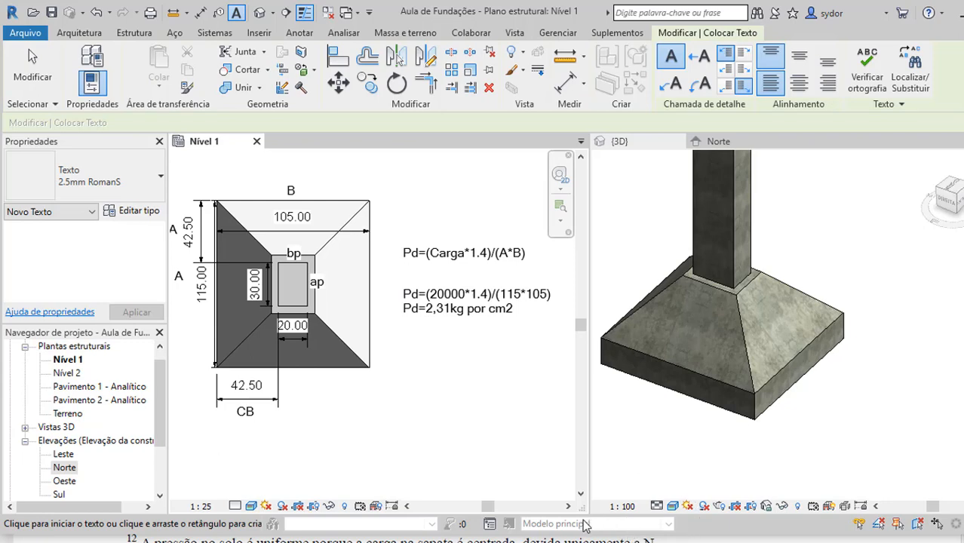
Switch to the Fundação workbook in Excel, review the "Calculo dos Esforços" section, and switch back to Revit.
{"action": "left_click", "coordinate": [514, 542]}
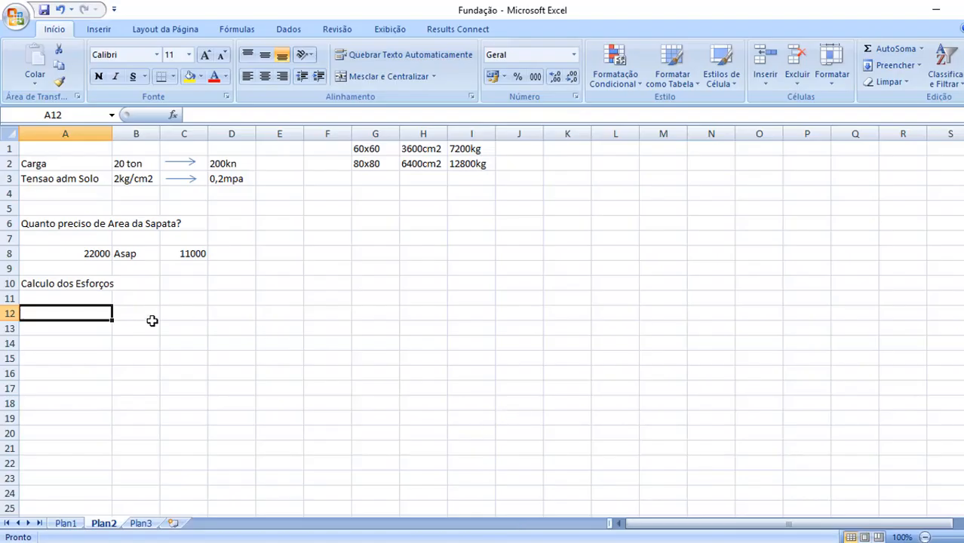
{"action": "left_click", "coordinate": [70, 300]}
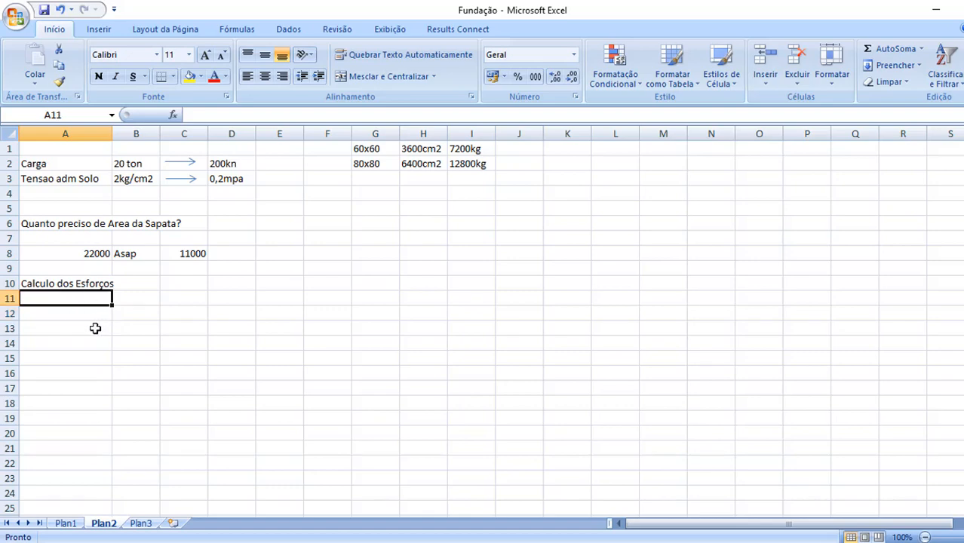
{"action": "left_click", "coordinate": [82, 286]}
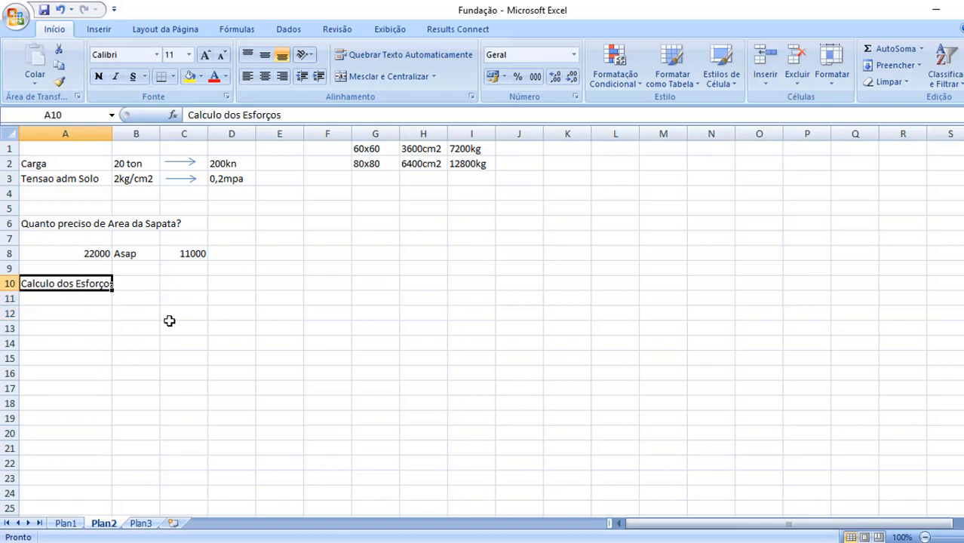
{"action": "left_click", "coordinate": [92, 301]}
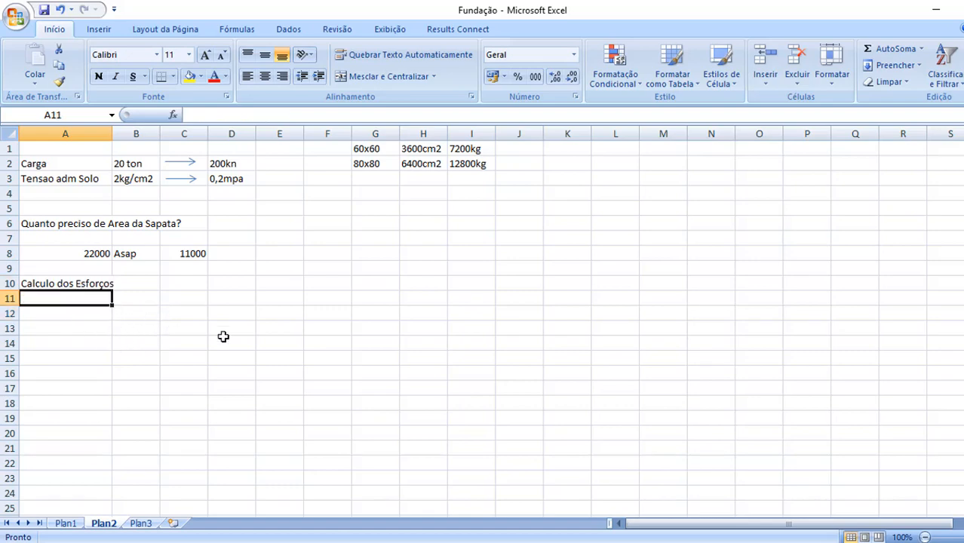
{"action": "left_click", "coordinate": [560, 541]}
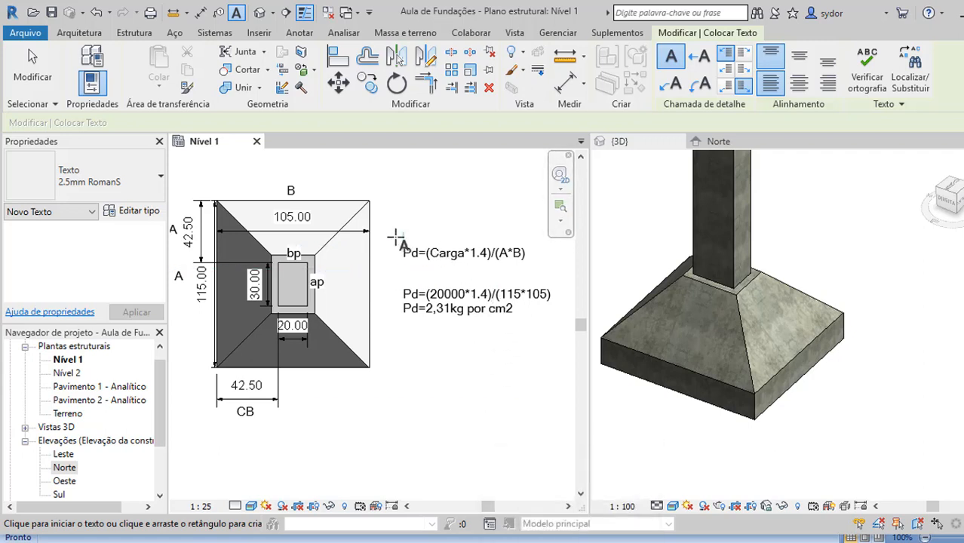
{"action": "mouse_move", "coordinate": [395, 234]}
{"action": "left_mouse_down"}
{"action": "mouse_move", "coordinate": [400, 306]}
{"action": "mouse_move", "coordinate": [548, 348]}
{"action": "mouse_move", "coordinate": [562, 343]}
{"action": "mouse_move", "coordinate": [395, 333]}
{"action": "left_mouse_up"}
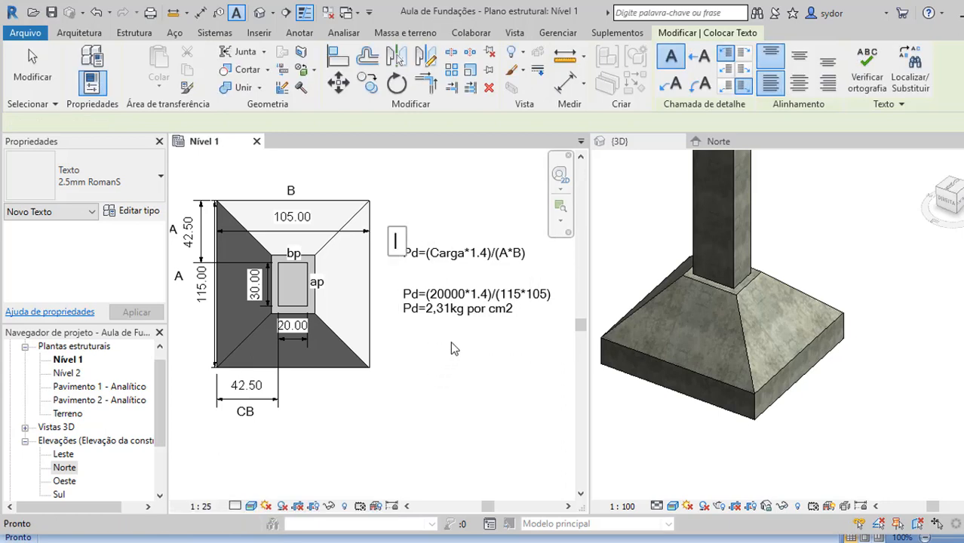
{"action": "key", "text": "Escape"}
{"action": "left_click", "coordinate": [543, 289]}
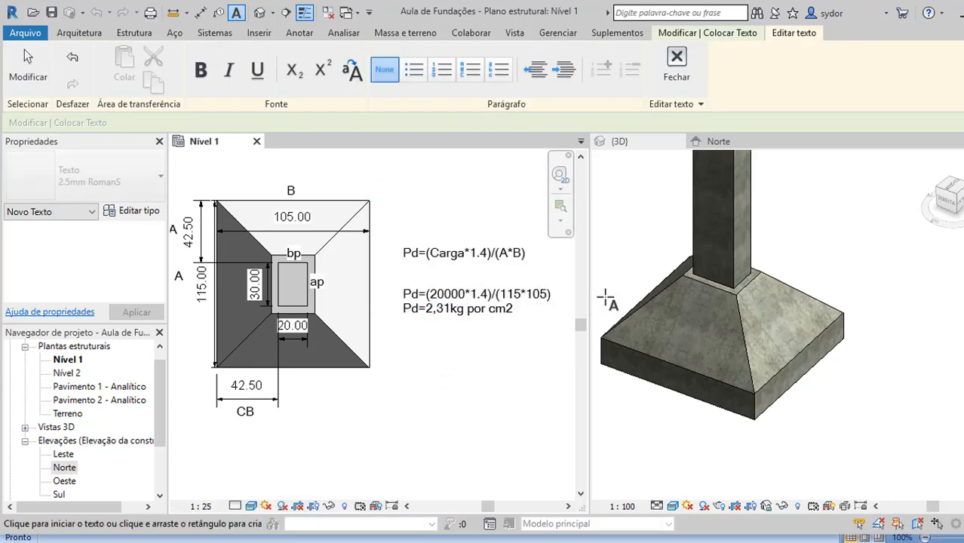
{"action": "key", "text": "Escape"}
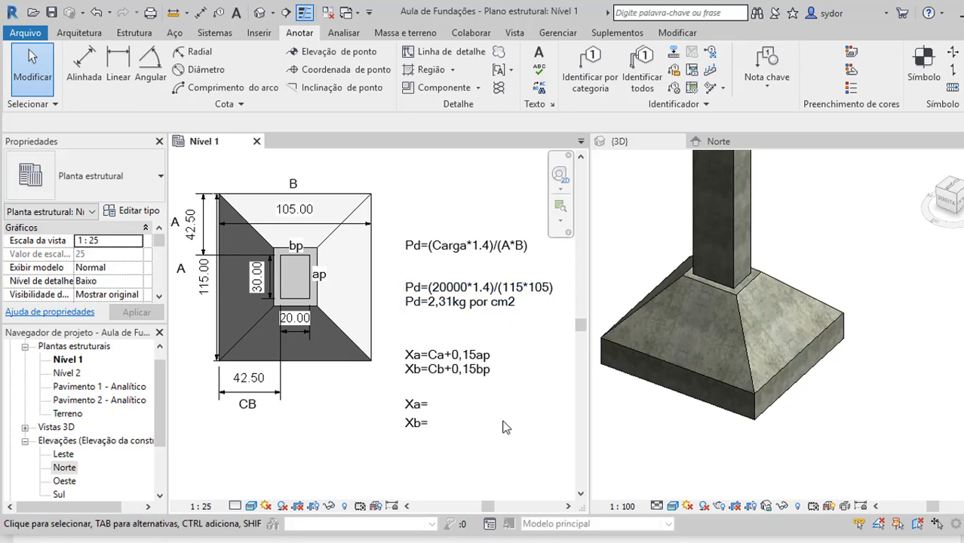
Examine the Xa=Ca+0,15ap and Xb=Cb+0,15bp formulas against the CA, CB, ap and bp dimensions on the footing plan.
{"action": "scroll", "coordinate": [424, 419], "scroll_direction": "up", "scroll_amount": 3}
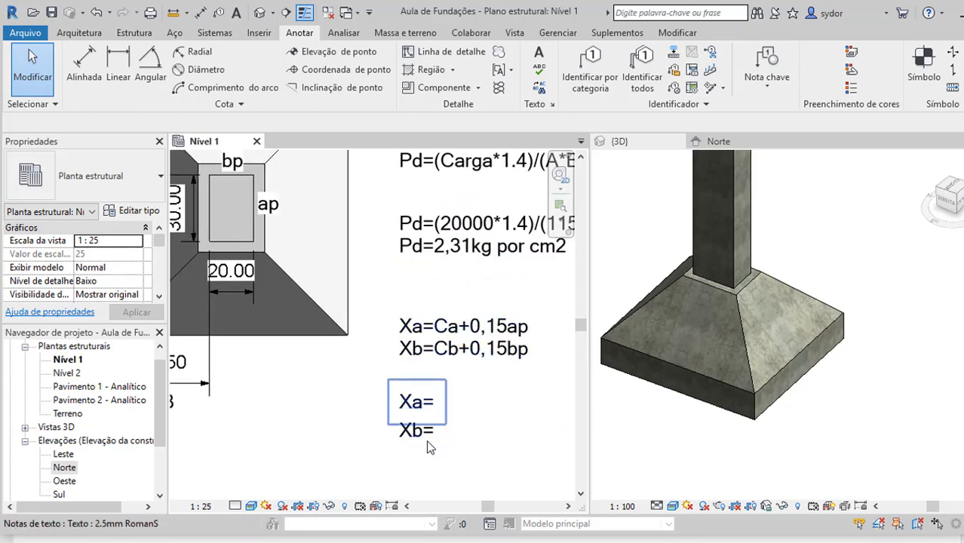
{"action": "scroll", "coordinate": [480, 401], "scroll_direction": "down", "scroll_amount": 2}
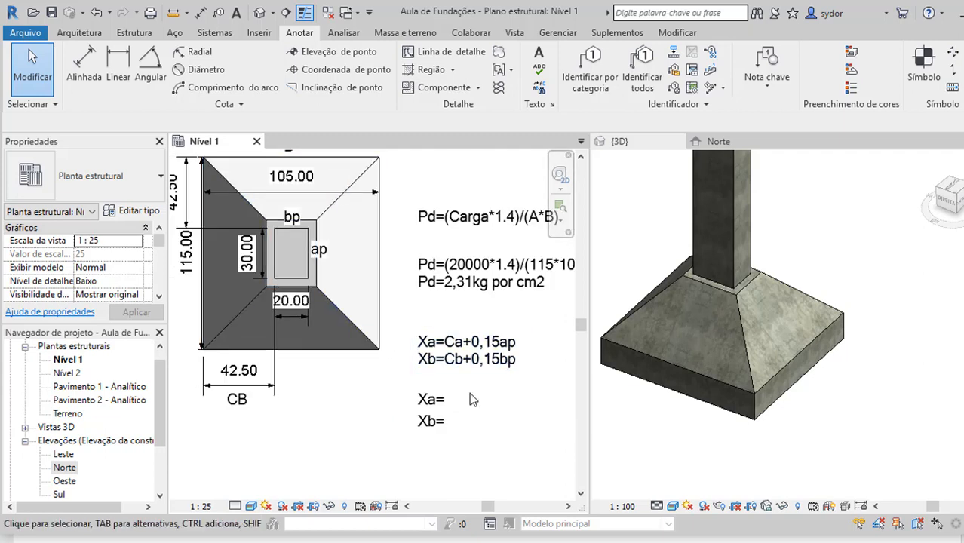
{"action": "scroll", "coordinate": [450, 399], "scroll_direction": "up", "scroll_amount": 2}
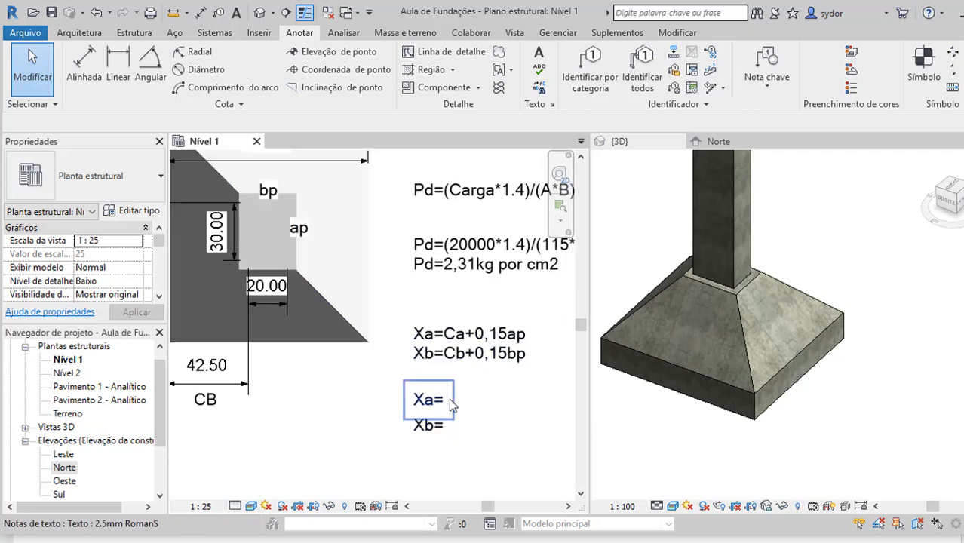
{"action": "scroll", "coordinate": [455, 417], "scroll_direction": "down", "scroll_amount": 3}
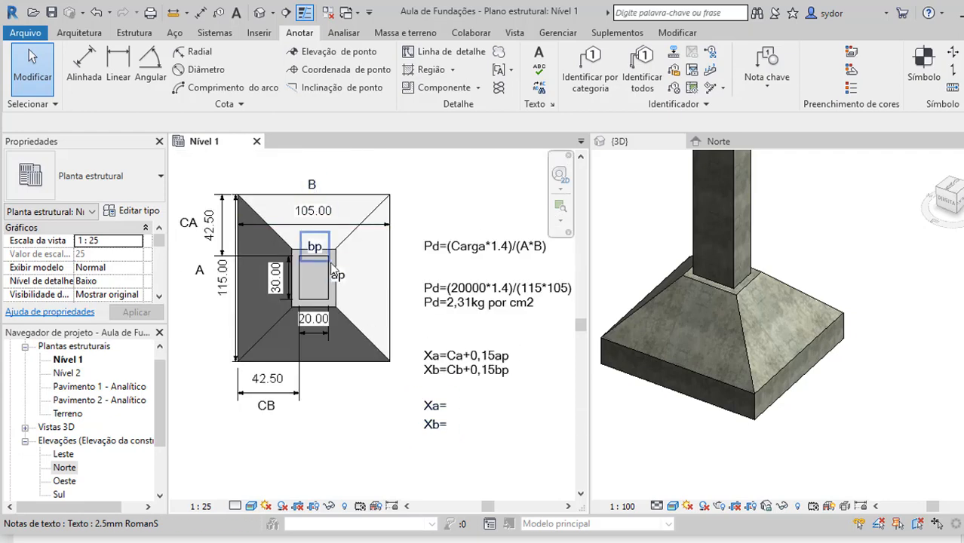
{"action": "middle_click_drag", "start_coordinate": [456, 413], "coordinate": [461, 417]}
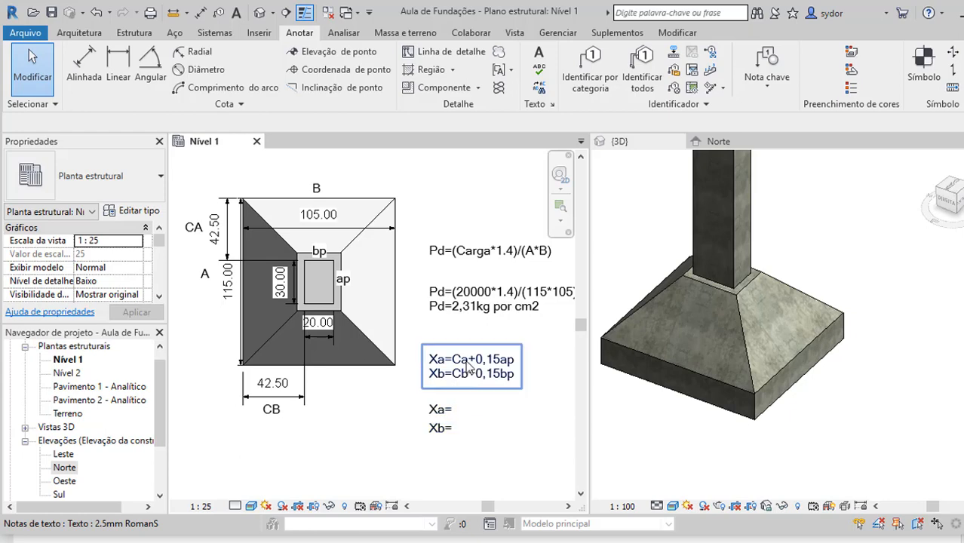
{"action": "scroll", "coordinate": [465, 372], "scroll_direction": "up", "scroll_amount": 3}
{"action": "scroll", "coordinate": [465, 372], "scroll_direction": "down", "scroll_amount": 2}
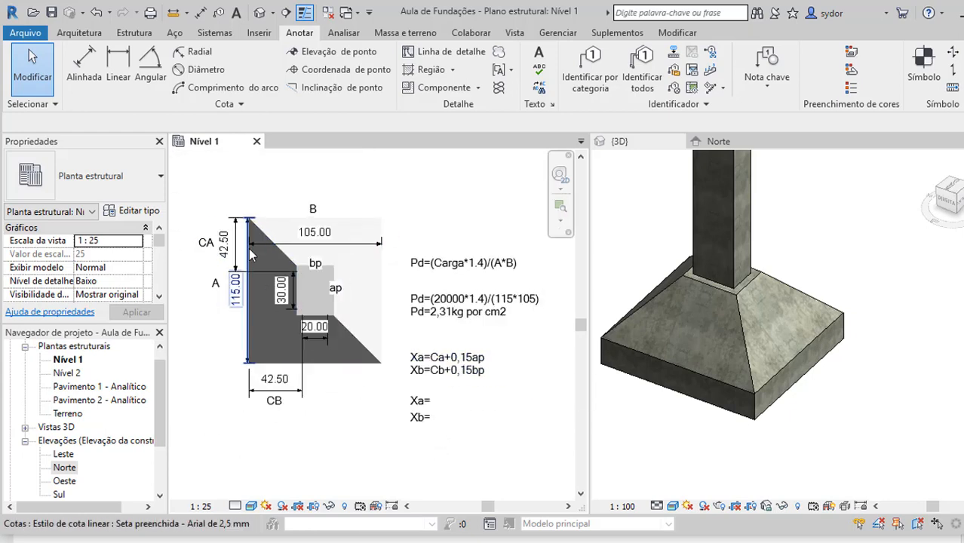
Complete the Xa text note beside the footing plan as Xa=42,5+0,15*30.
{"action": "scroll", "coordinate": [344, 293], "scroll_direction": "up", "scroll_amount": 1}
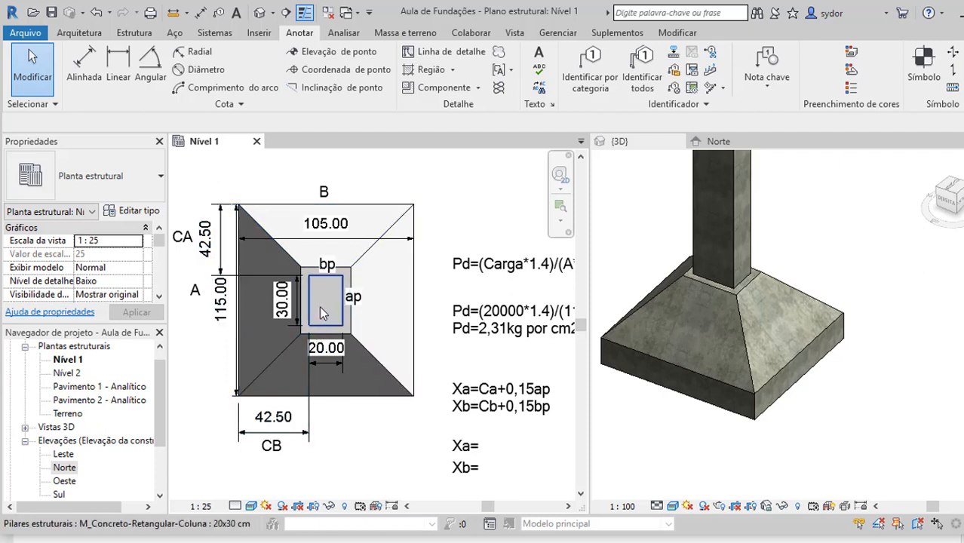
{"action": "left_click", "coordinate": [487, 450]}
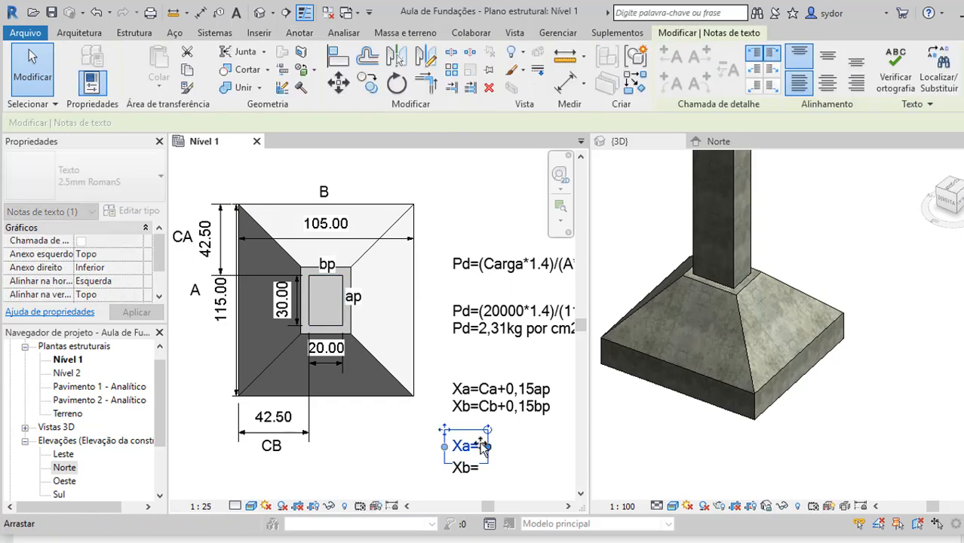
{"action": "left_click", "coordinate": [476, 448]}
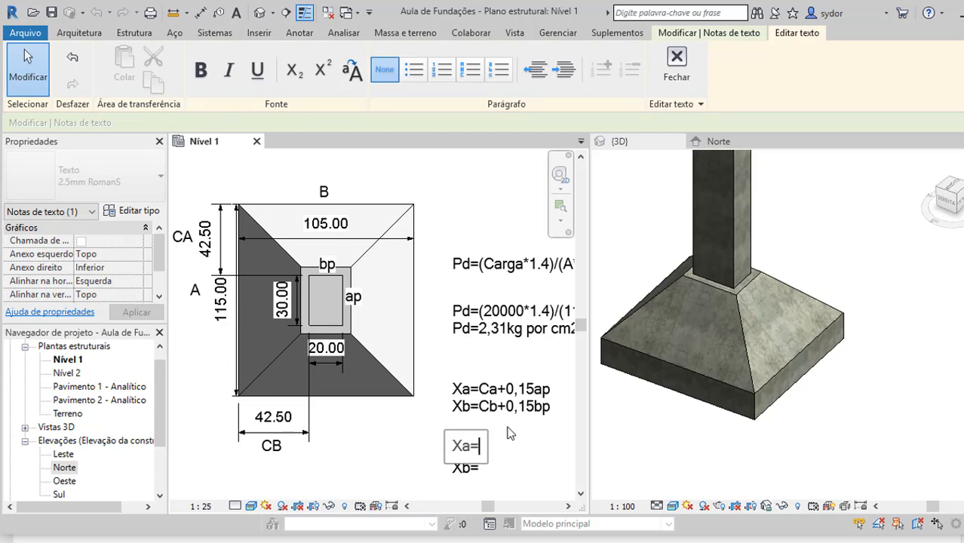
{"action": "type", "text": "42,5+0,15"}
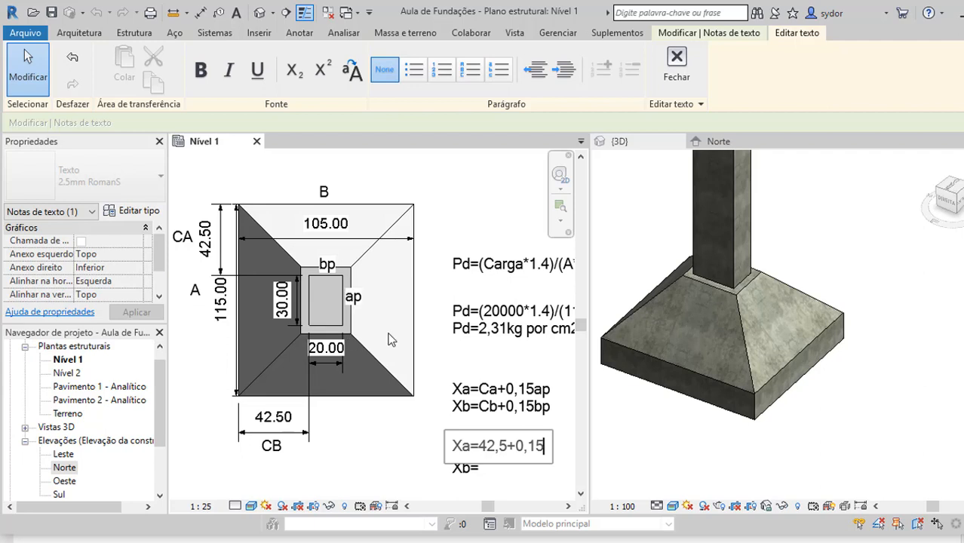
{"action": "type", "text": "*30"}
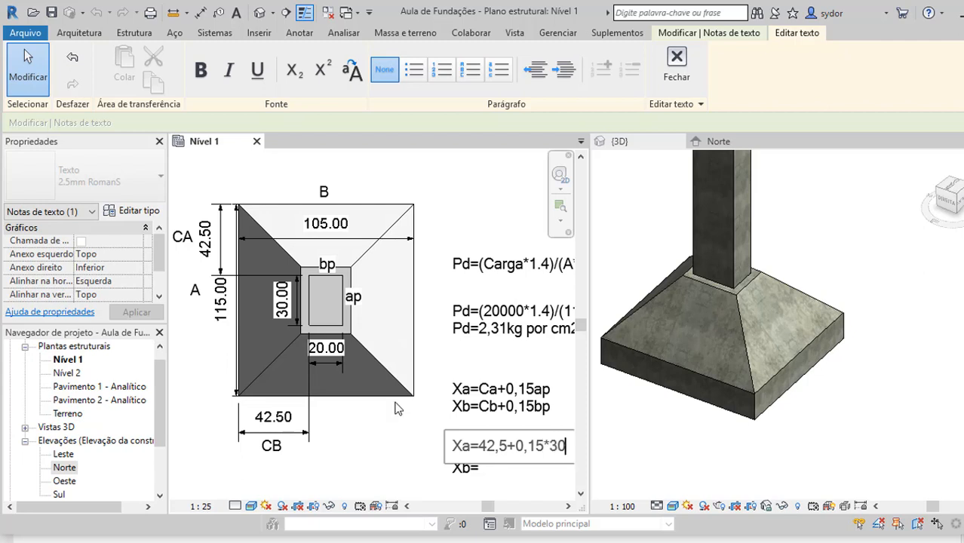
{"action": "left_click", "coordinate": [518, 481]}
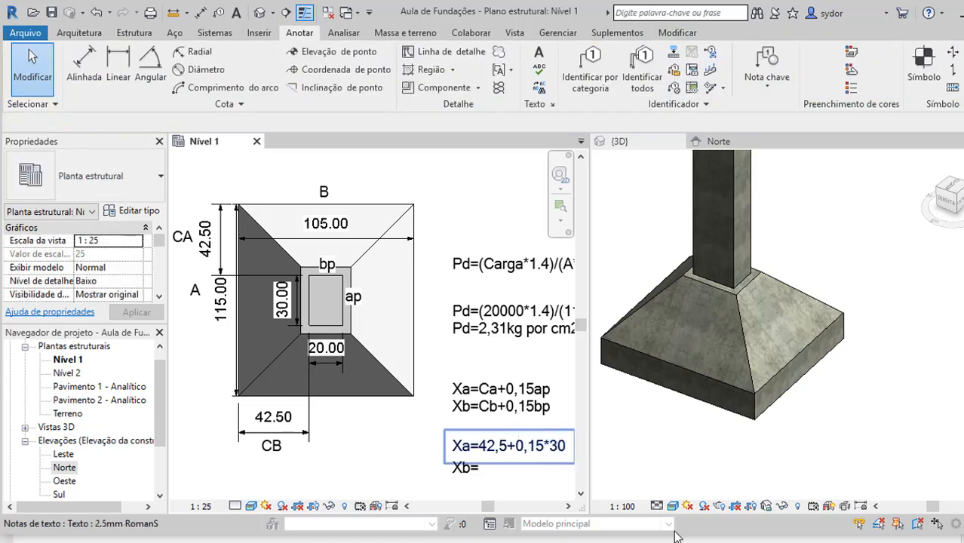
Switch to the fx-82ES calculator, clear it and calculate 42.5+0.15×30.
{"action": "left_click", "coordinate": [650, 540]}
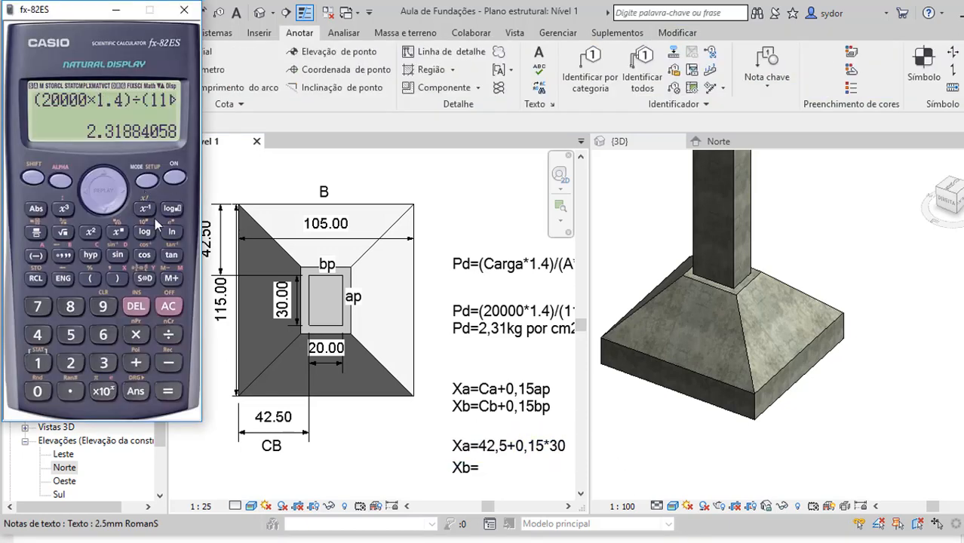
{"action": "left_click", "coordinate": [170, 305]}
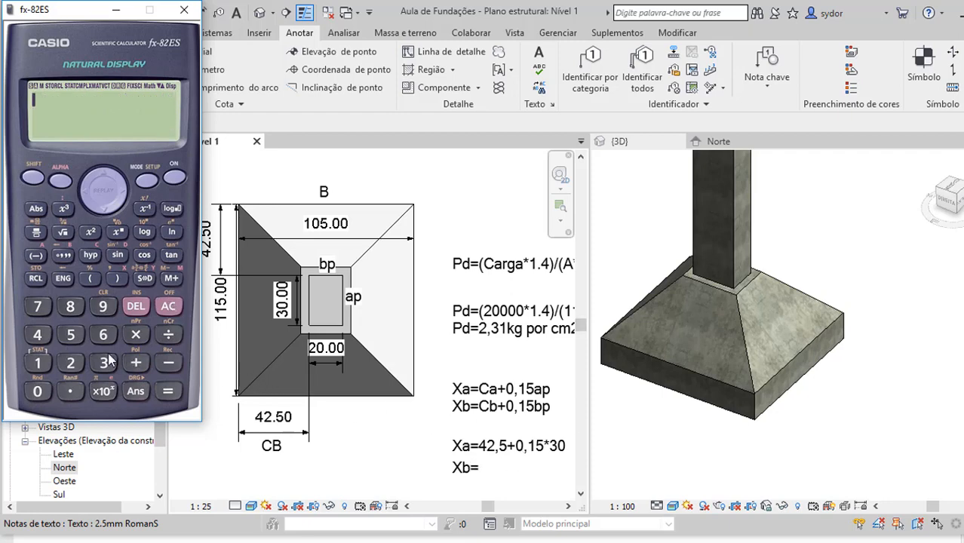
{"action": "left_click", "coordinate": [37, 335]}
{"action": "left_click", "coordinate": [70, 363]}
{"action": "left_click", "coordinate": [70, 391]}
{"action": "left_click", "coordinate": [70, 334]}
{"action": "left_click", "coordinate": [136, 363]}
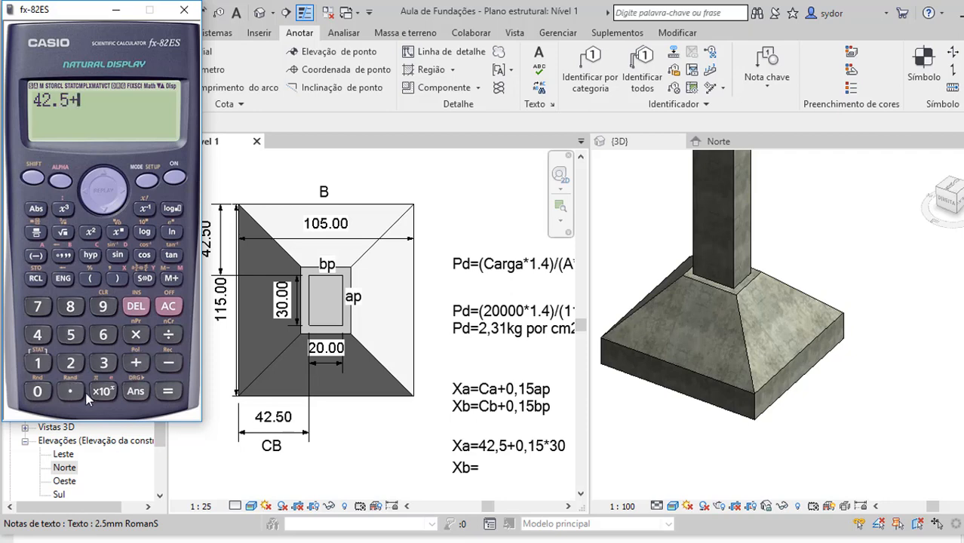
{"action": "left_click", "coordinate": [37, 391]}
{"action": "left_click", "coordinate": [70, 391]}
{"action": "left_click", "coordinate": [38, 363]}
{"action": "left_click", "coordinate": [70, 336]}
{"action": "left_click", "coordinate": [134, 333]}
{"action": "left_click", "coordinate": [103, 365]}
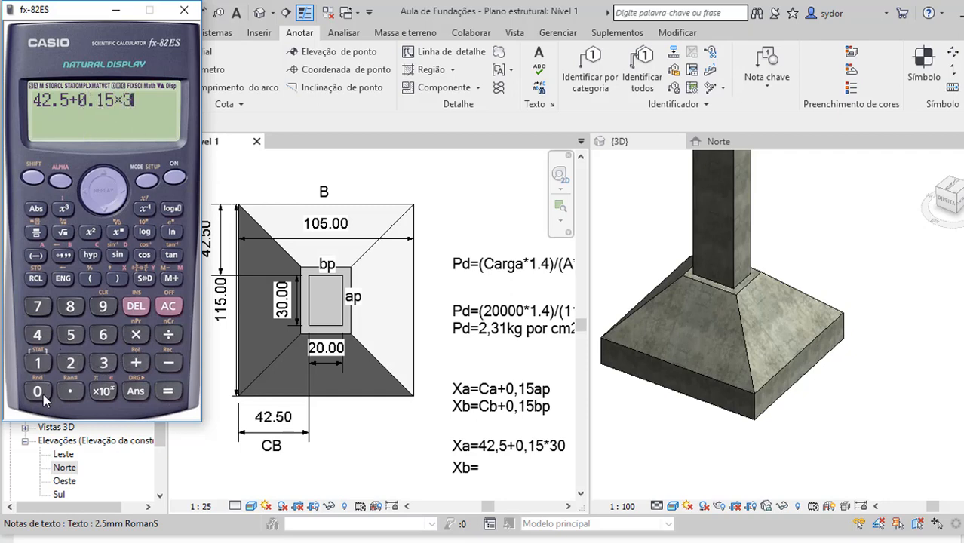
{"action": "left_click", "coordinate": [37, 391]}
{"action": "left_click", "coordinate": [167, 390]}
{"action": "left_click", "coordinate": [538, 448]}
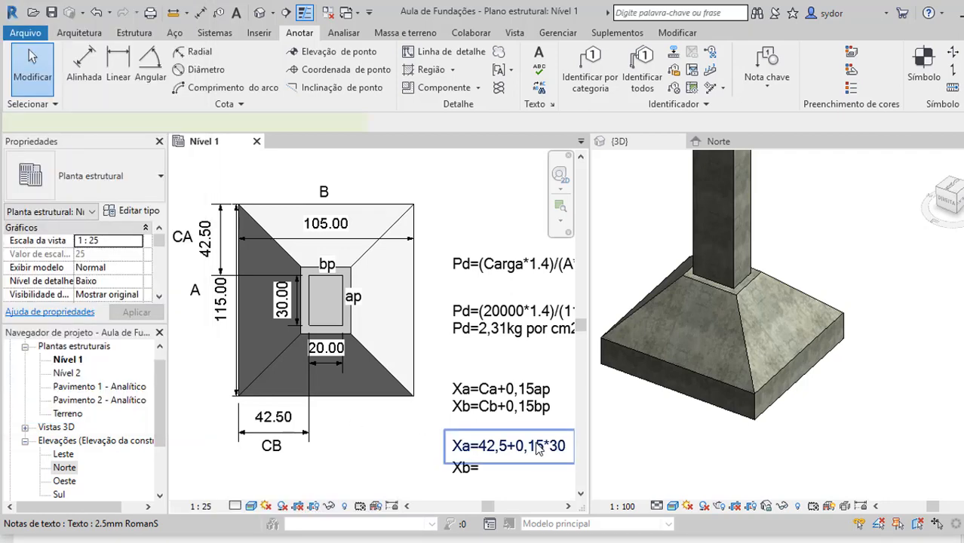
{"action": "double_click", "coordinate": [538, 448]}
{"action": "left_click", "coordinate": [567, 447]}
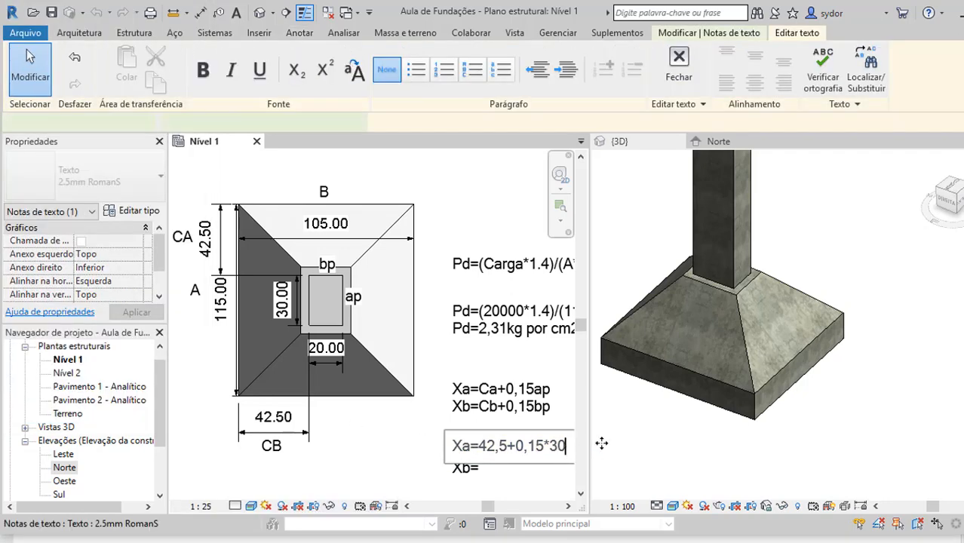
{"action": "key", "text": "Escape"}
{"action": "key", "text": "Escape"}
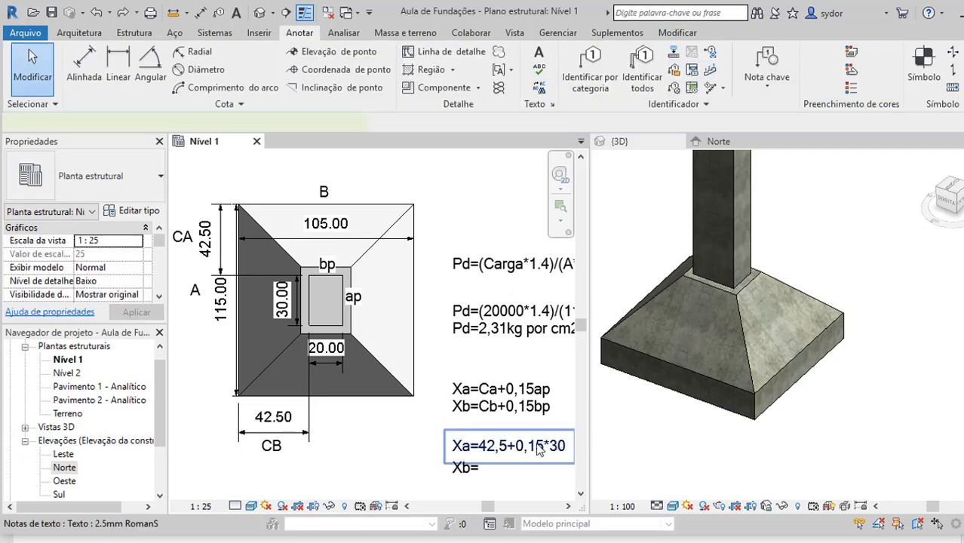
Replace the expression in the Xa text note so that it reads Xa=47cm.
{"action": "double_click", "coordinate": [539, 448]}
{"action": "left_click", "coordinate": [567, 447]}
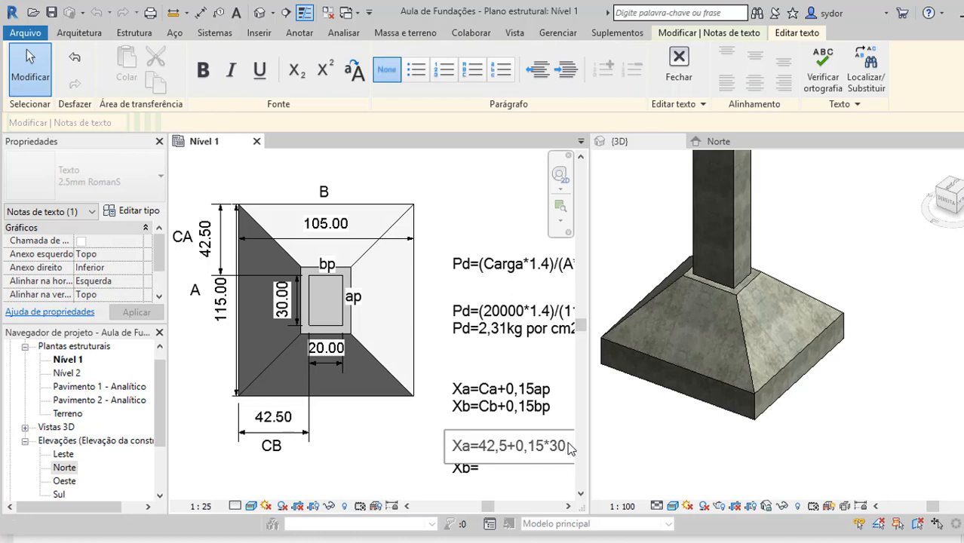
{"action": "key", "text": "BackSpace"}
{"action": "key", "text": "BackSpace"}
{"action": "key", "text": "BackSpace"}
{"action": "key", "text": "BackSpace"}
{"action": "key", "text": "BackSpace"}
{"action": "key", "text": "BackSpace"}
{"action": "key", "text": "BackSpace"}
{"action": "key", "text": "BackSpace"}
{"action": "key", "text": "BackSpace"}
{"action": "key", "text": "BackSpace"}
{"action": "key", "text": "BackSpace"}
{"action": "key", "text": "BackSpace"}
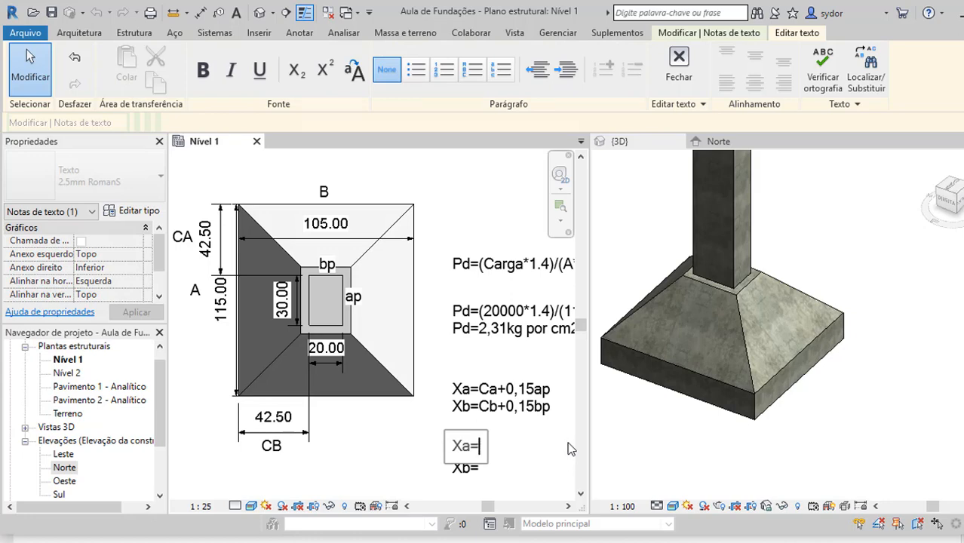
{"action": "key", "text": "alt+Tab"}
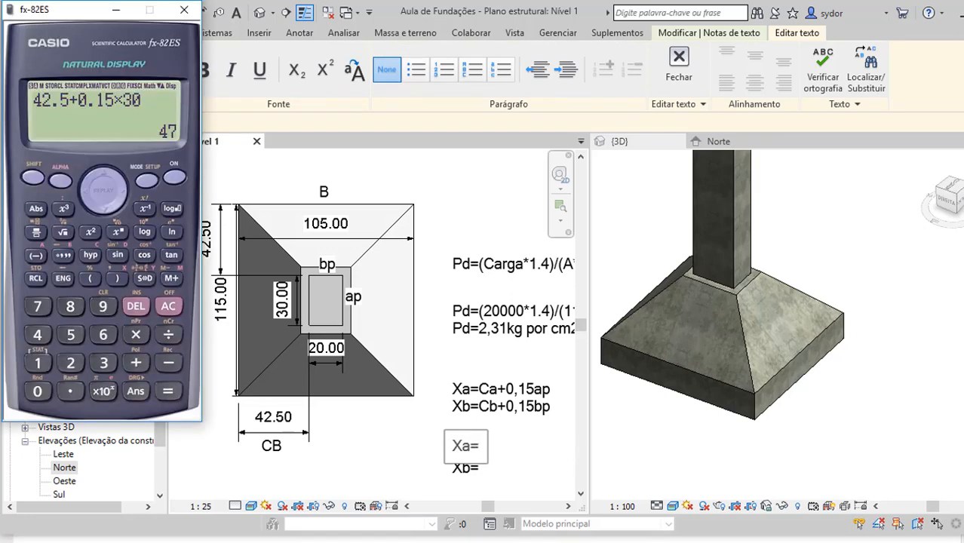
{"action": "left_click", "coordinate": [481, 454]}
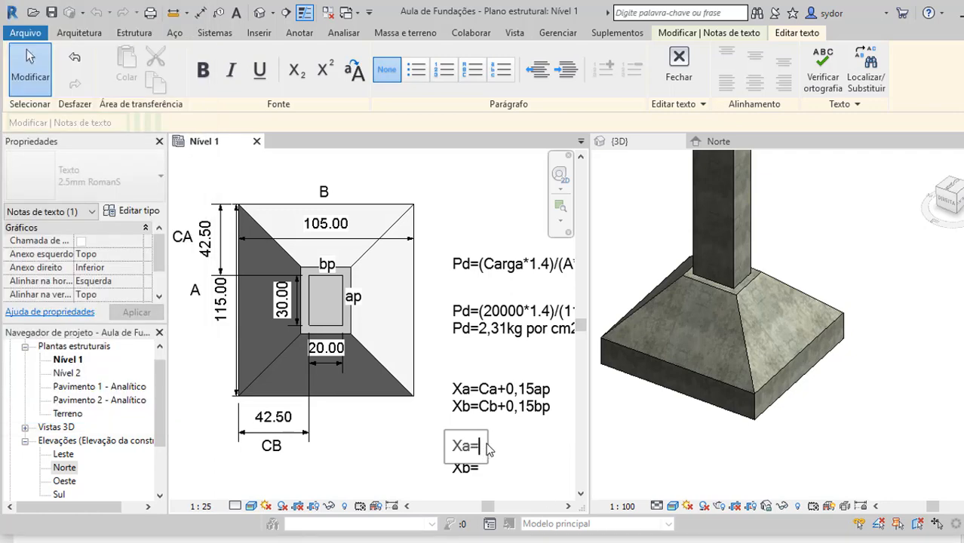
{"action": "type", "text": "47cm"}
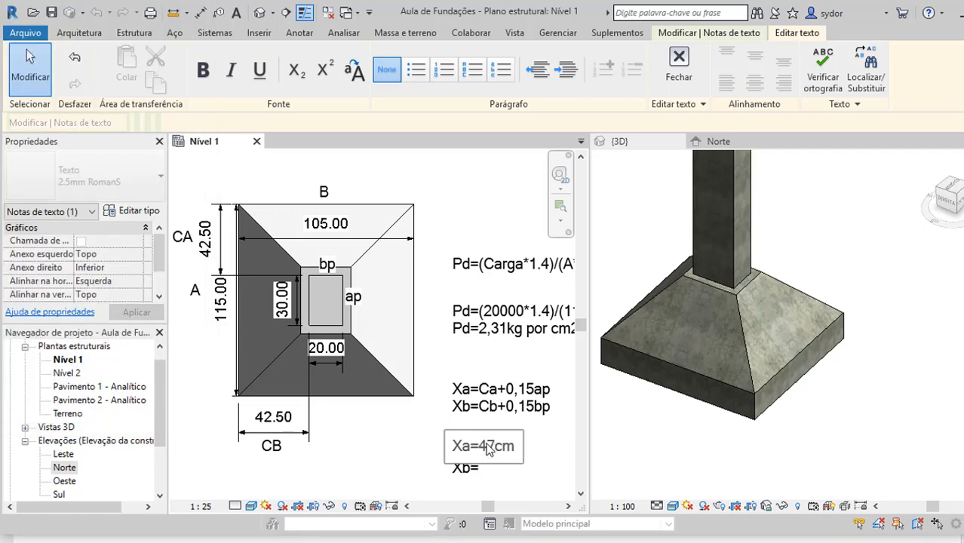
{"action": "left_click", "coordinate": [494, 480]}
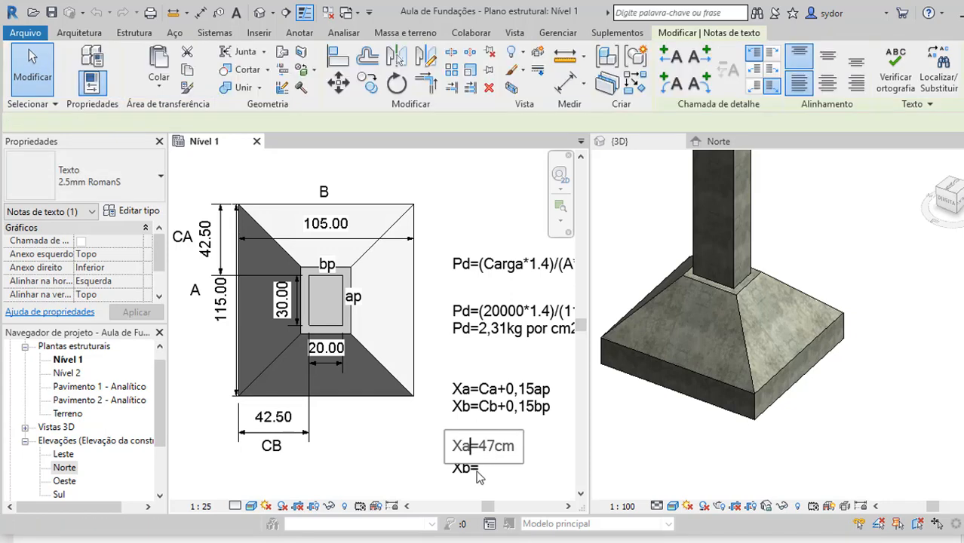
{"action": "left_click", "coordinate": [489, 469]}
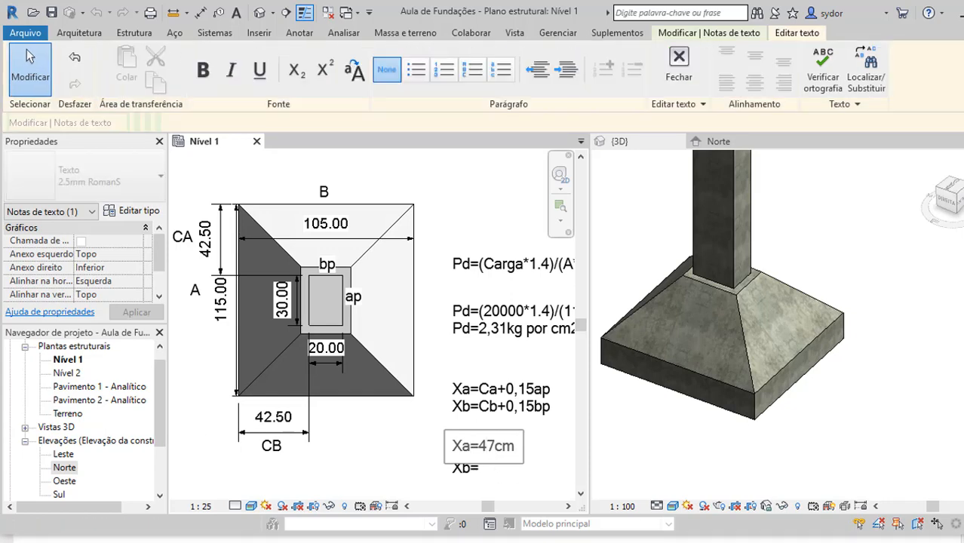
Switch to the fx-82ES calculator, calculate 42.5+0.15×20 and convert the fraction result to a decimal.
{"action": "left_click", "coordinate": [709, 539]}
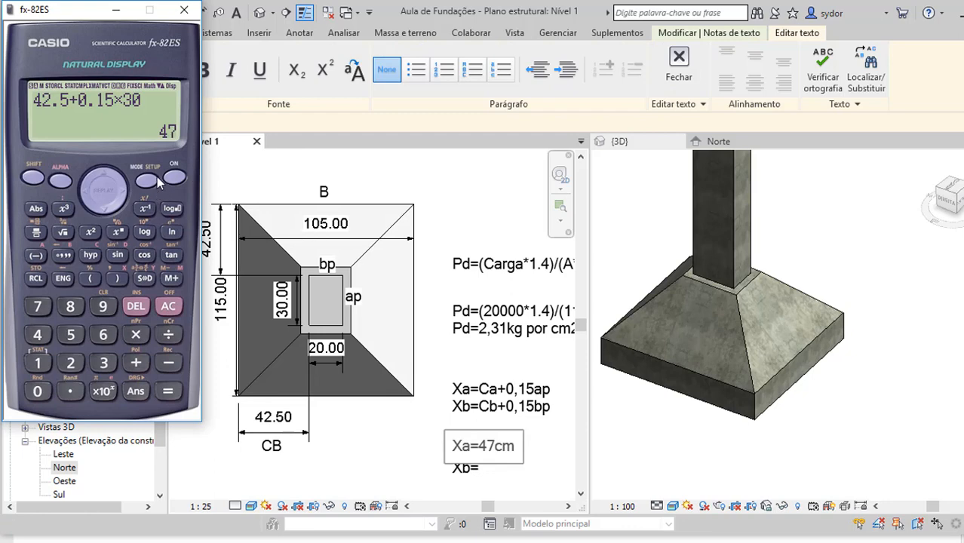
{"action": "left_click", "coordinate": [167, 306]}
{"action": "left_click", "coordinate": [38, 334]}
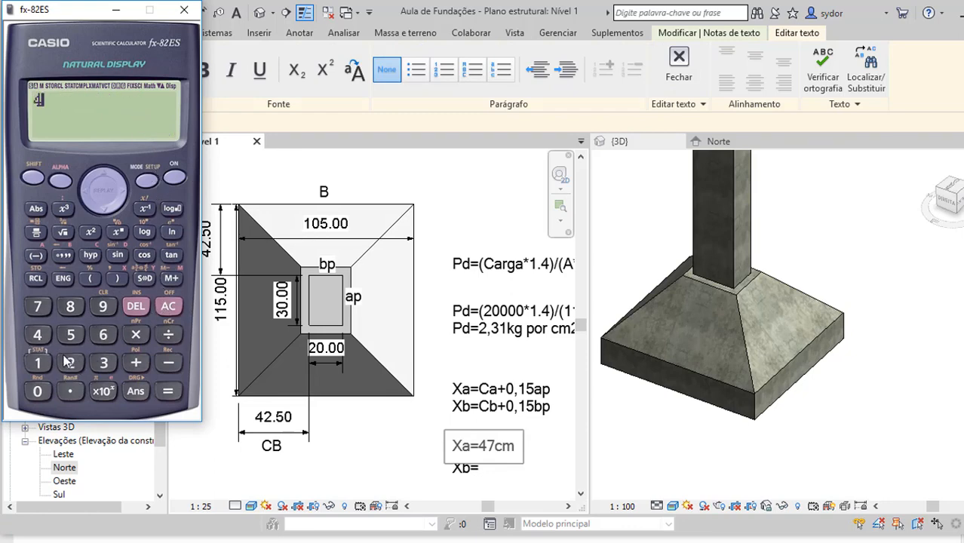
{"action": "left_click", "coordinate": [70, 363]}
{"action": "left_click", "coordinate": [71, 390]}
{"action": "left_click", "coordinate": [71, 335]}
{"action": "left_click", "coordinate": [136, 363]}
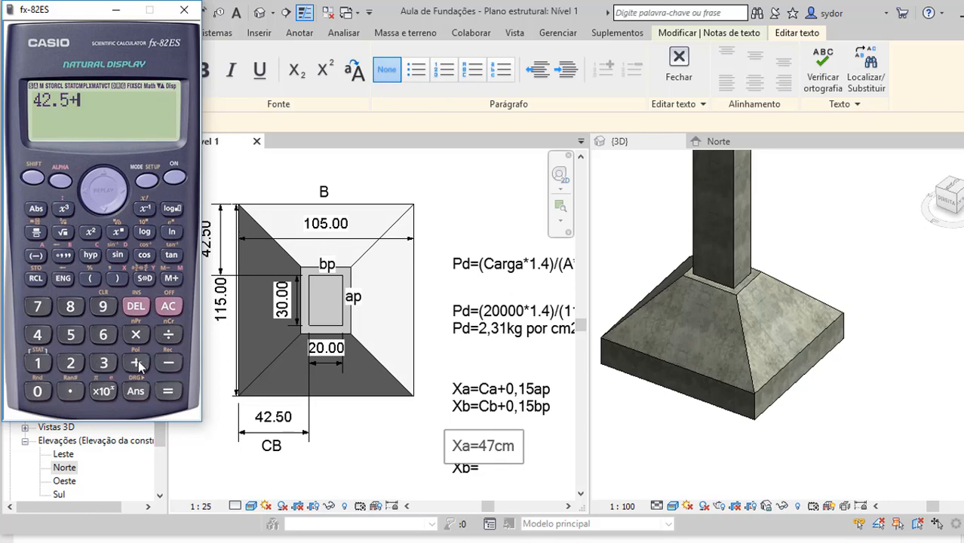
{"action": "left_click", "coordinate": [38, 391]}
{"action": "left_click", "coordinate": [70, 391]}
{"action": "left_click", "coordinate": [38, 363]}
{"action": "left_click", "coordinate": [71, 335]}
{"action": "left_click", "coordinate": [136, 334]}
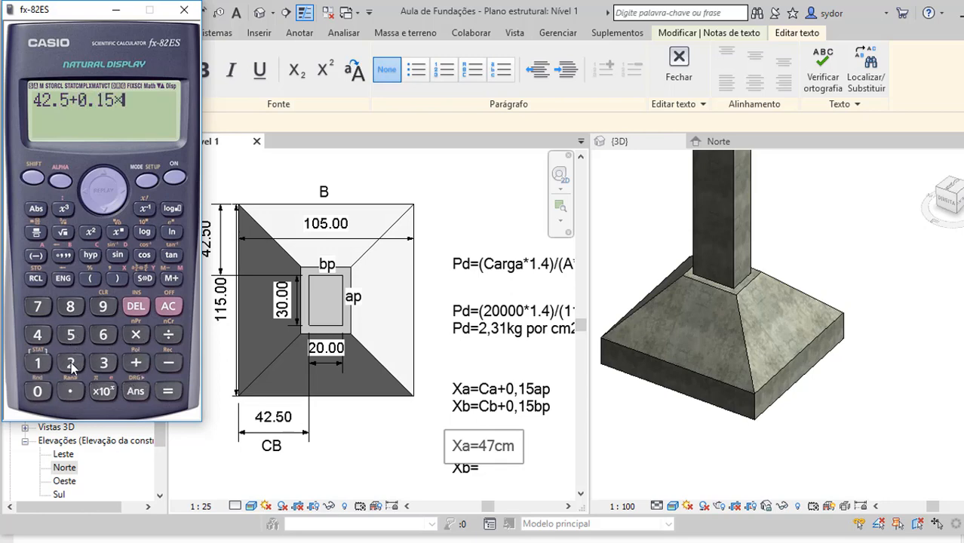
{"action": "left_click", "coordinate": [70, 363]}
{"action": "left_click", "coordinate": [38, 390]}
{"action": "left_click", "coordinate": [166, 392]}
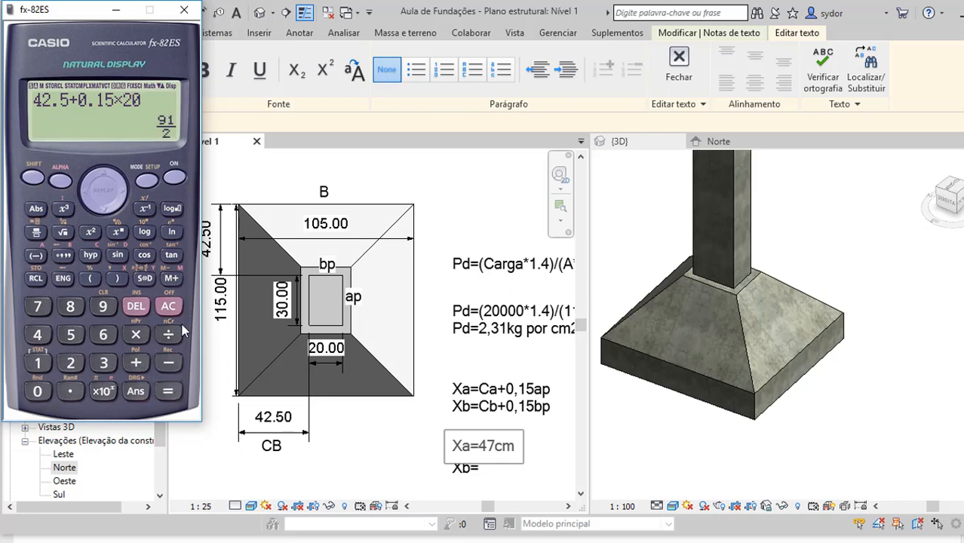
{"action": "left_click", "coordinate": [146, 278]}
Complete the Xb text note below the Xa note as Xb=45,5 and finish editing it.
{"action": "left_click", "coordinate": [486, 475]}
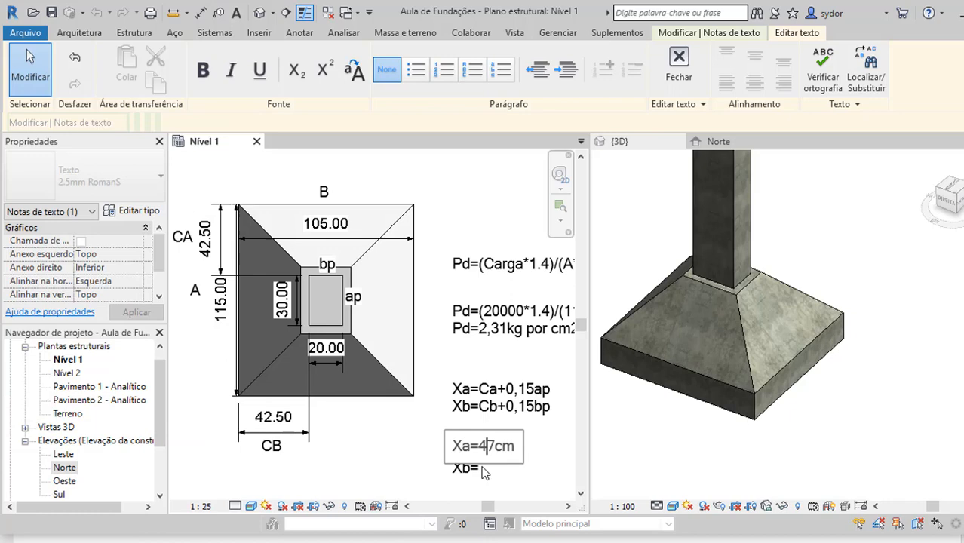
{"action": "left_click", "coordinate": [423, 464]}
{"action": "left_click", "coordinate": [474, 479]}
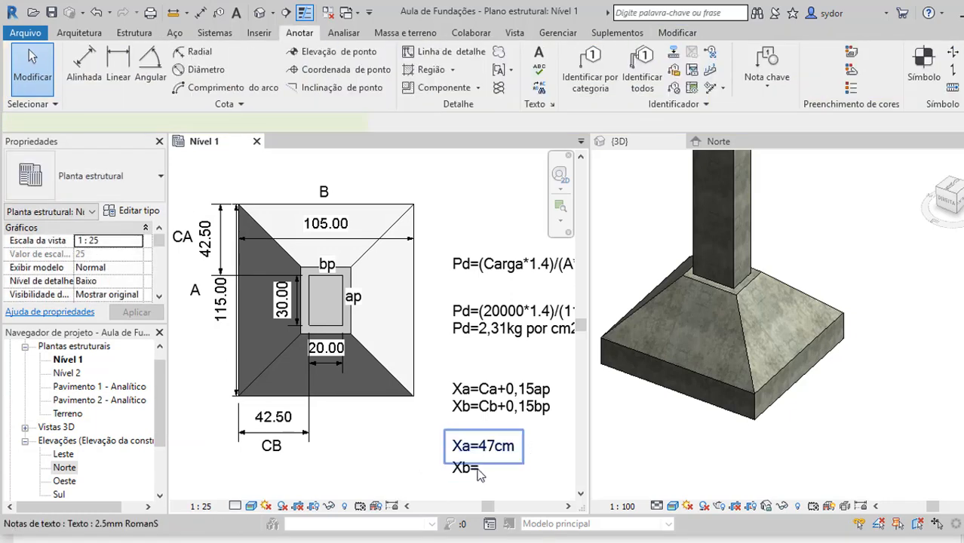
{"action": "left_click", "coordinate": [475, 482]}
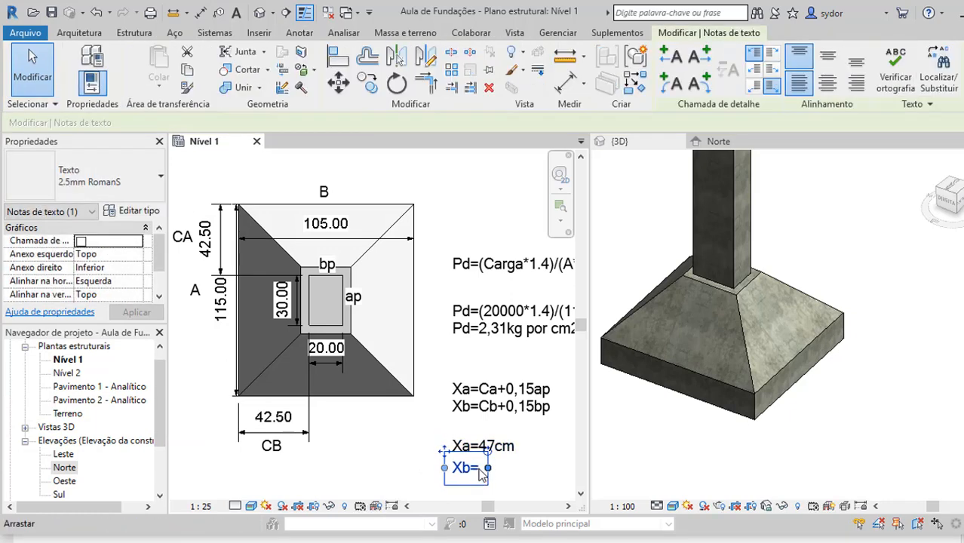
{"action": "double_click", "coordinate": [480, 474]}
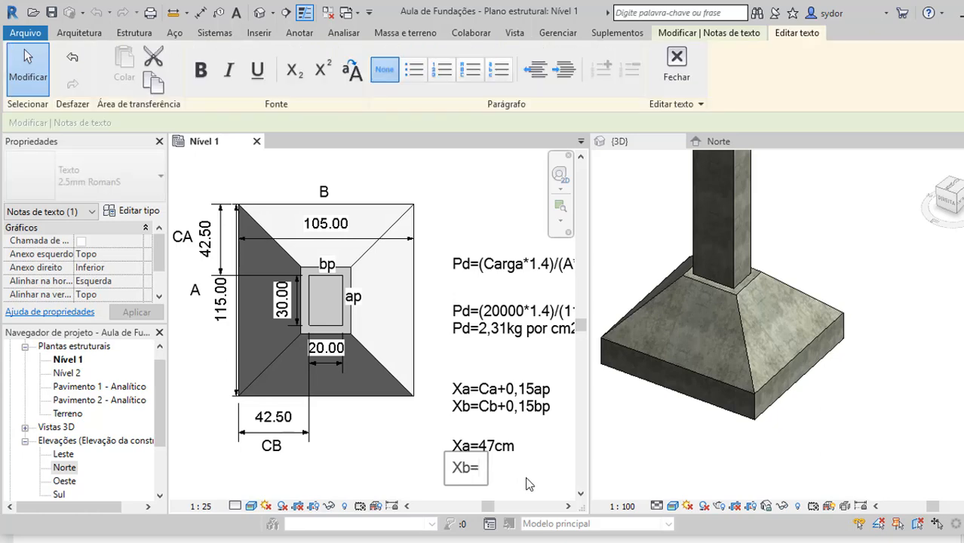
{"action": "type", "text": "45"}
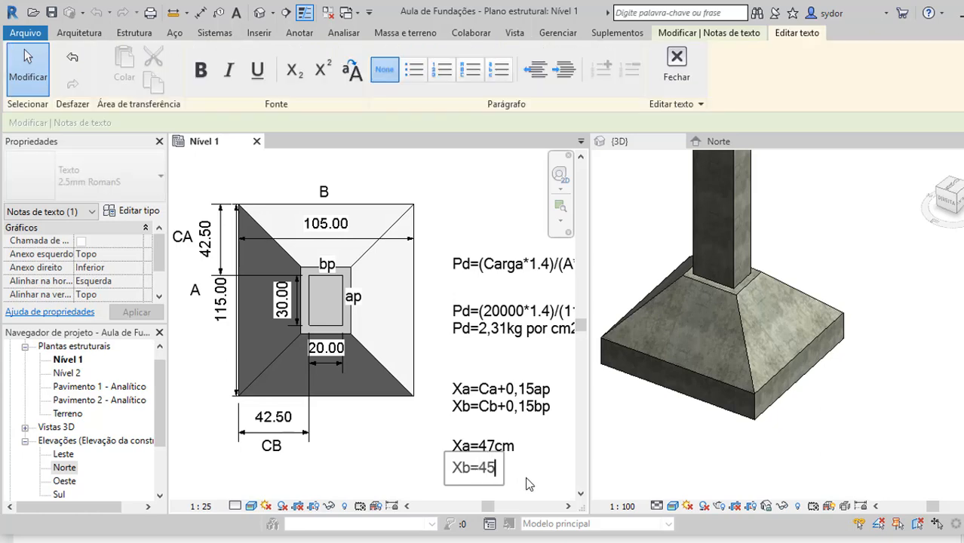
{"action": "type", "text": ",5"}
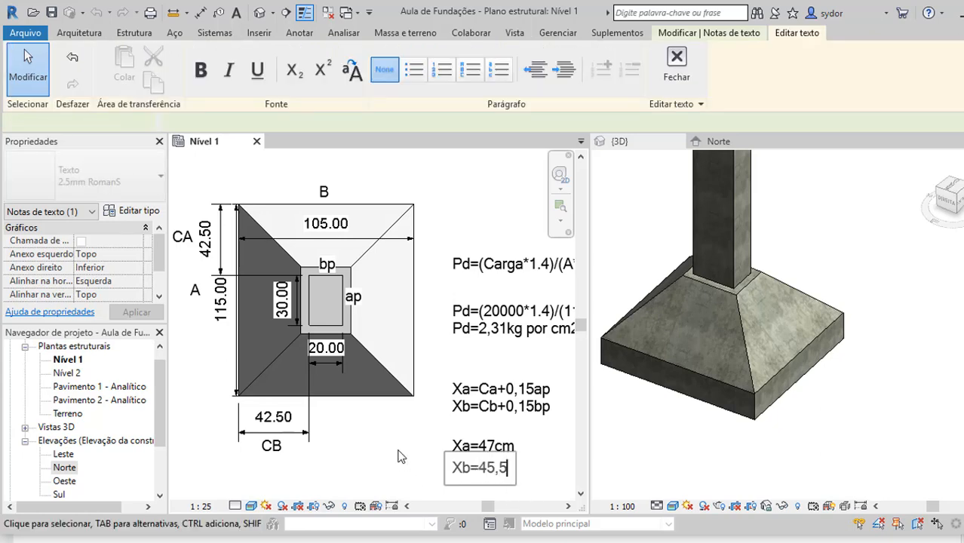
{"action": "left_click", "coordinate": [400, 456]}
{"action": "left_click", "coordinate": [417, 427]}
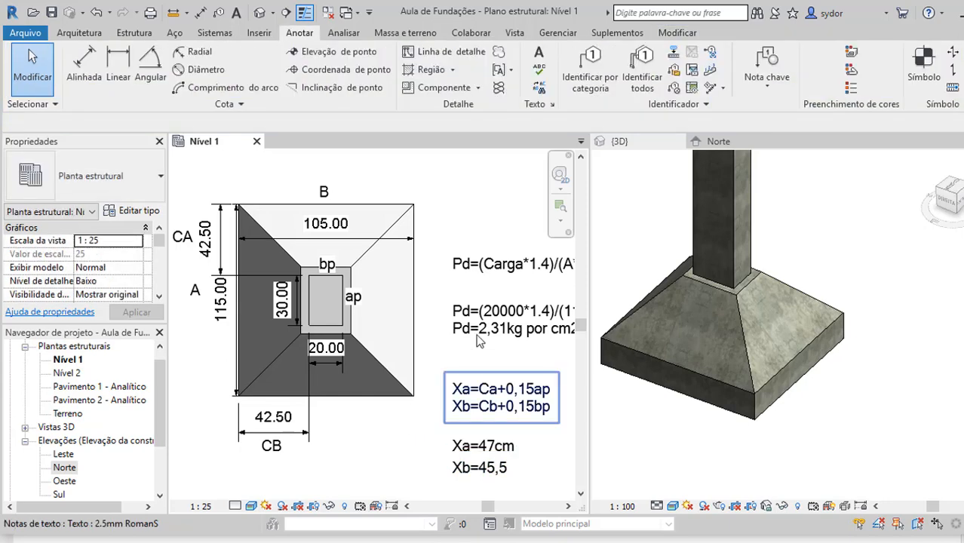
{"action": "scroll", "coordinate": [502, 288], "scroll_direction": "down", "scroll_amount": 3}
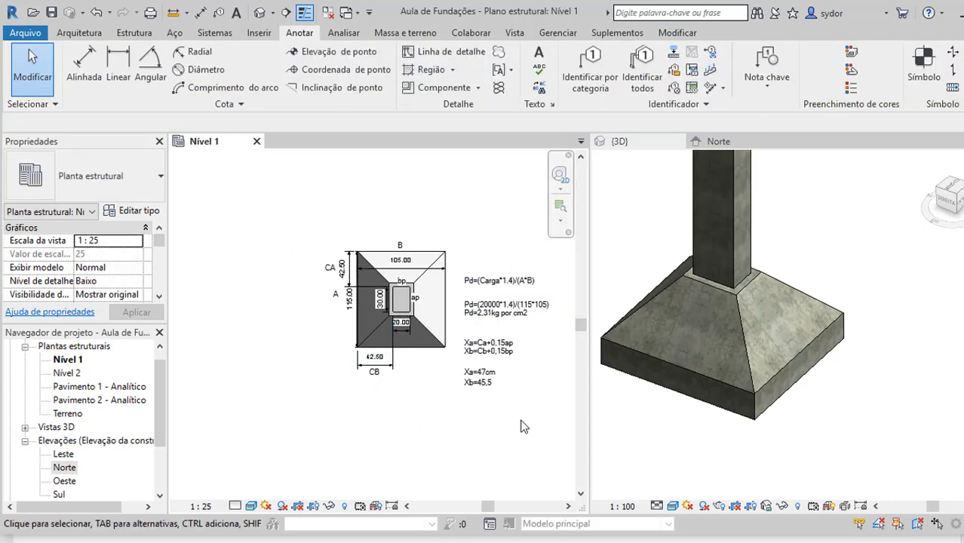
{"action": "scroll", "coordinate": [528, 441], "scroll_direction": "up", "scroll_amount": 2}
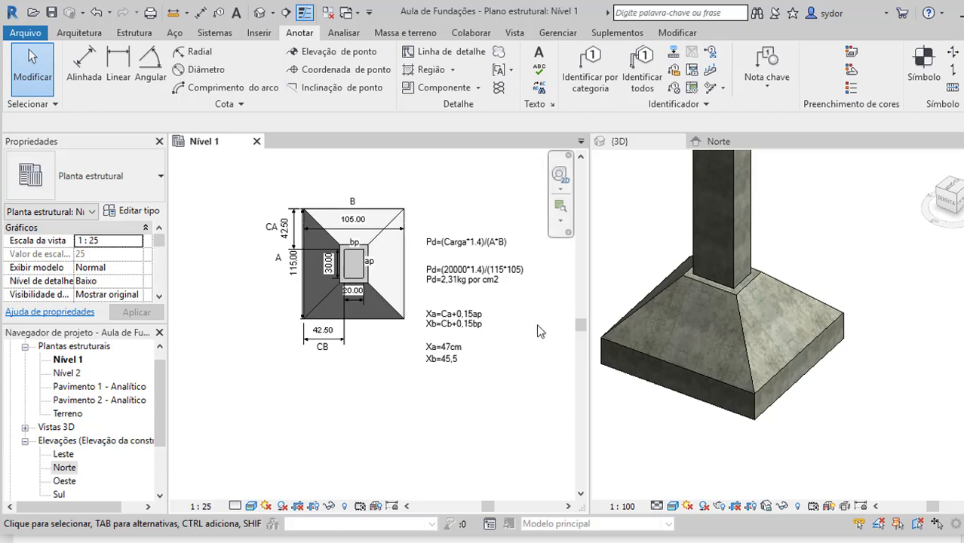
{"action": "scroll", "coordinate": [536, 324], "scroll_direction": "up", "scroll_amount": 2}
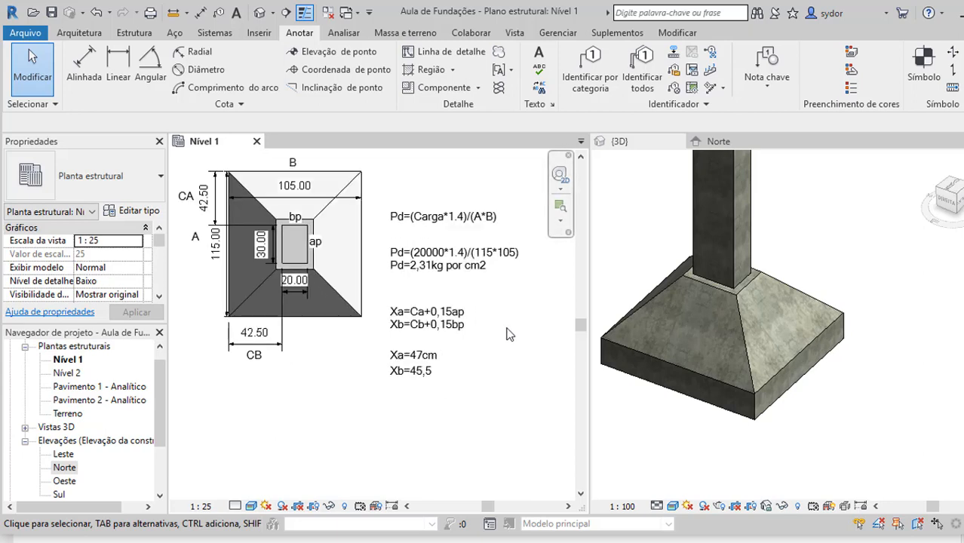
Place a text note below the Xb note with the heading Momentos, a blank line, and the lines MA and MB.
{"action": "left_click", "coordinate": [538, 54]}
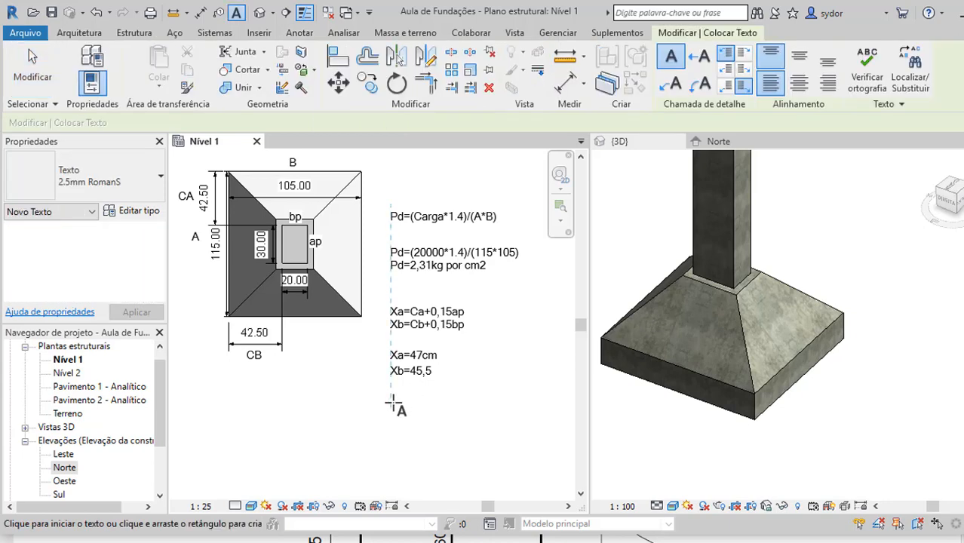
{"action": "left_click", "coordinate": [392, 398]}
{"action": "type", "text": "M"}
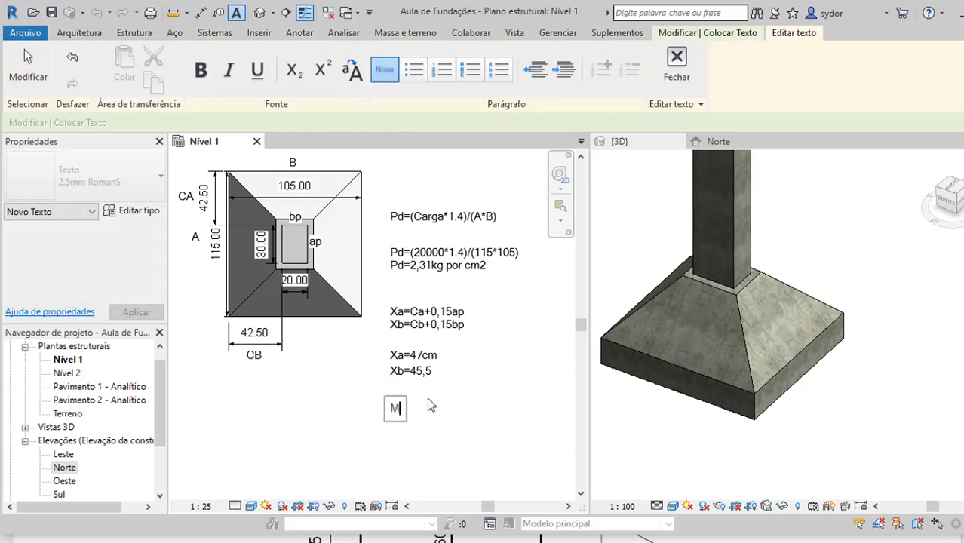
{"action": "type", "text": "omentos"}
{"action": "key", "text": "Return"}
{"action": "key", "text": "Return"}
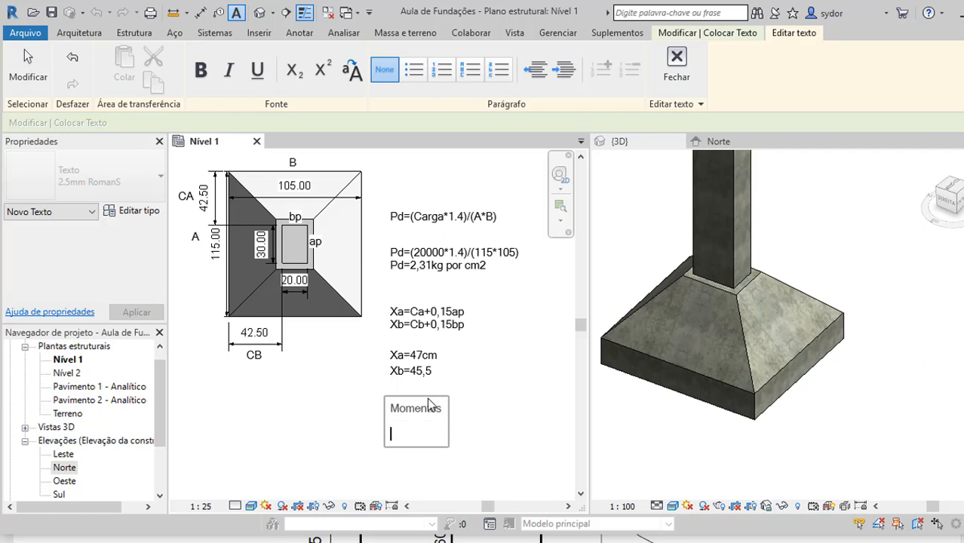
{"action": "type", "text": "MA"}
{"action": "key", "text": "Return"}
{"action": "type", "text": "MB"}
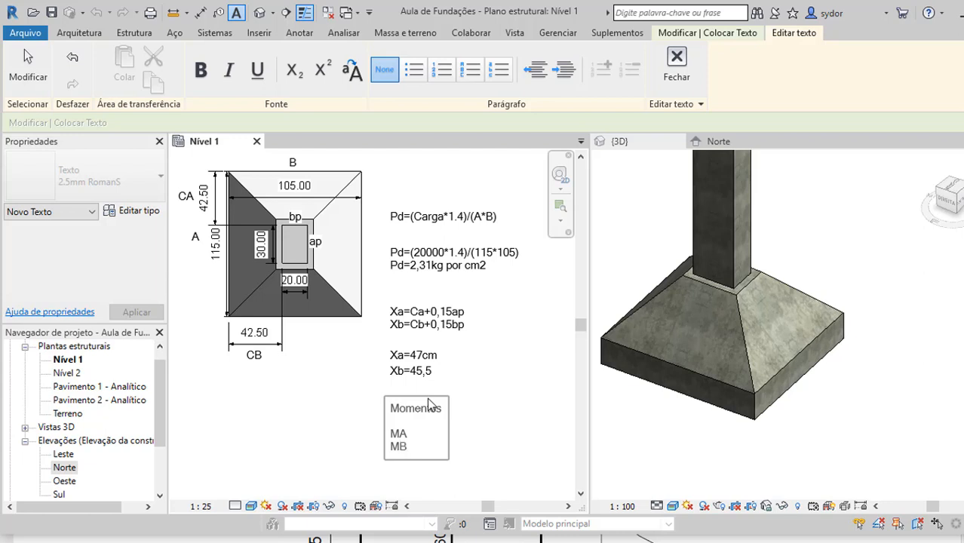
Extend the MA line of the Momentos note so that it reads MA=pd*(Xa^2/2)*B.
{"action": "left_click", "coordinate": [412, 436]}
{"action": "type", "text": "="}
{"action": "type", "text": "pd*("}
{"action": "type", "text": "Xa^2"}
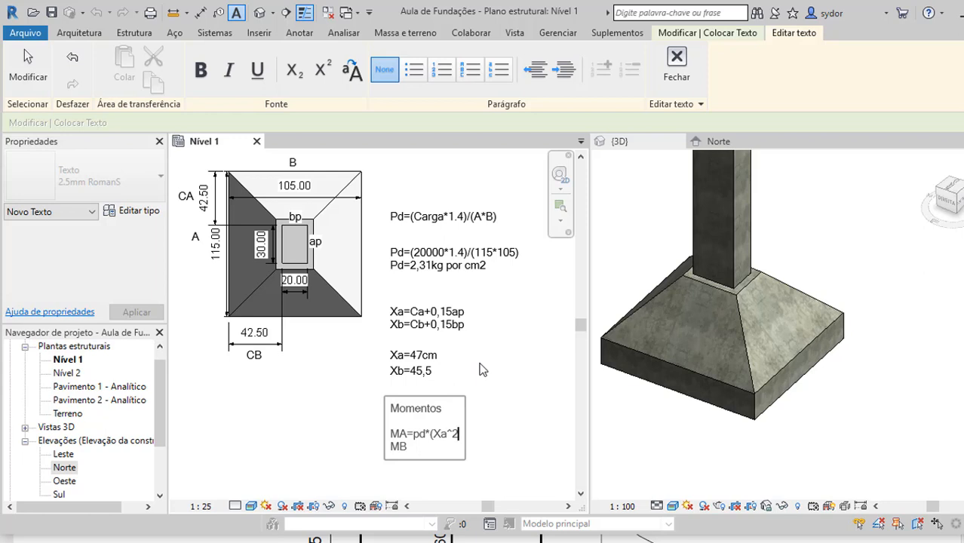
{"action": "type", "text": "/2)"}
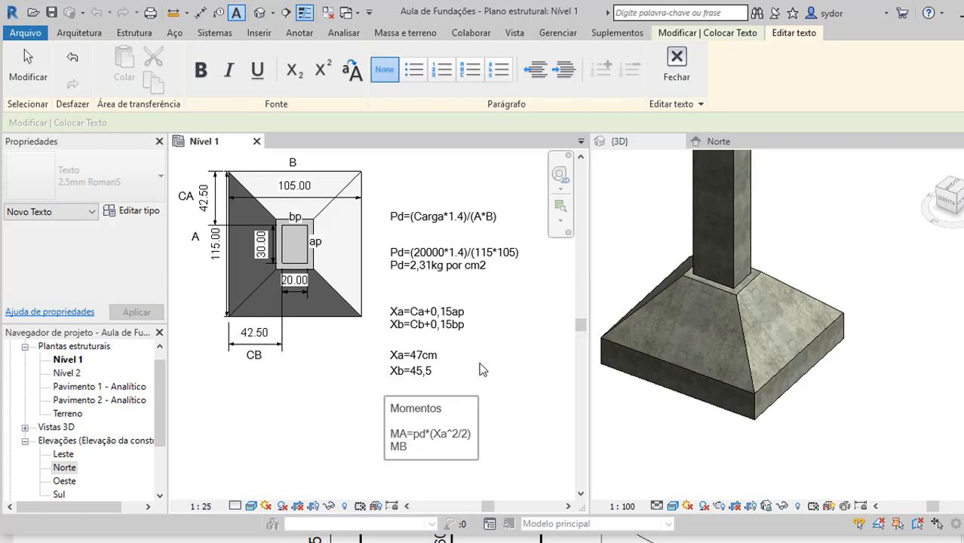
{"action": "type", "text": "*B"}
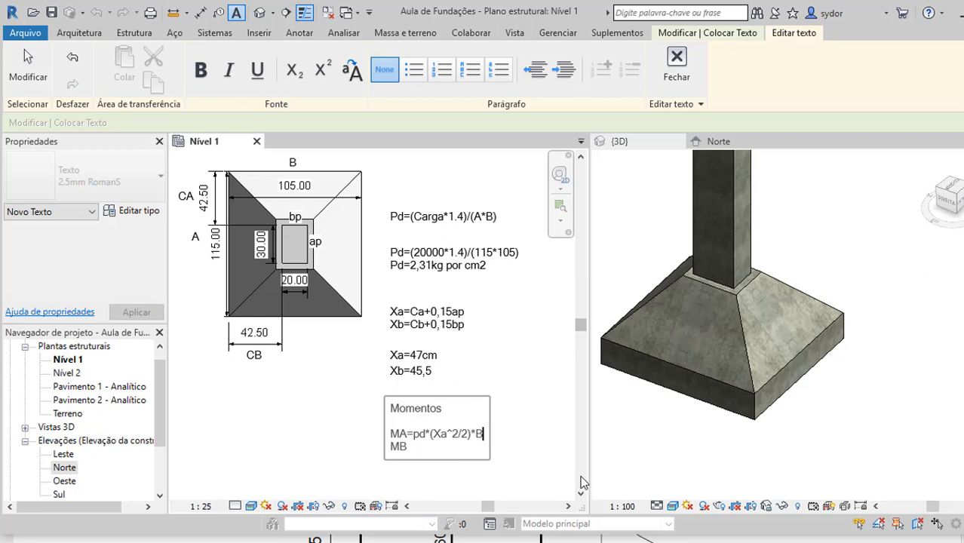
Begin the MB formula with =Pd and capitalise the p of pd in the MA formula.
{"action": "left_click_drag", "start_coordinate": [413, 445], "coordinate": [426, 445]}
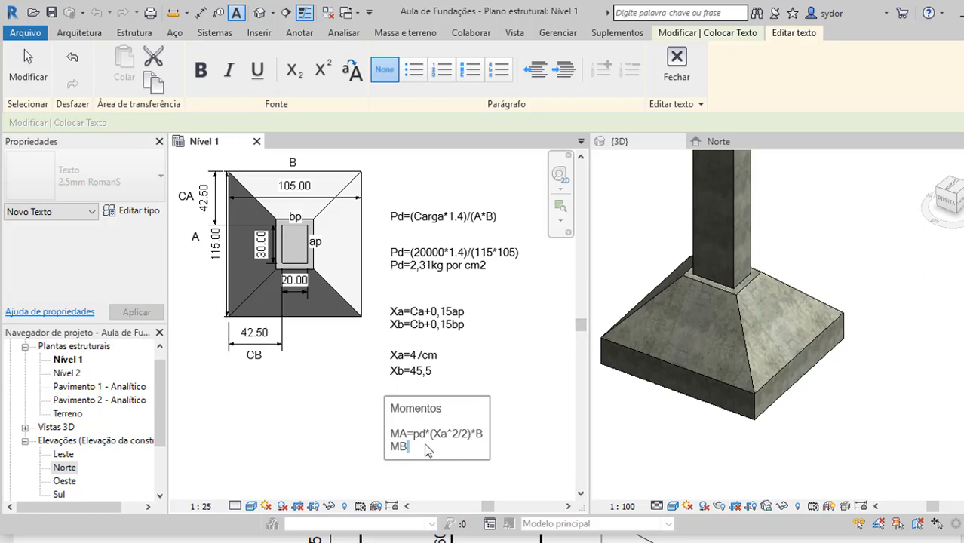
{"action": "type", "text": "="}
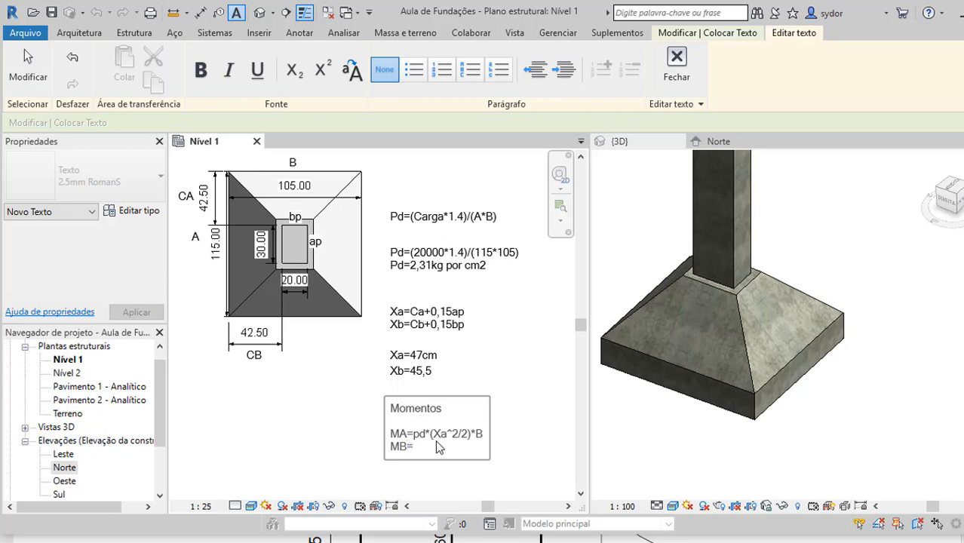
{"action": "type", "text": "P"}
{"action": "left_click", "coordinate": [419, 434]}
{"action": "key", "text": "BackSpace"}
{"action": "type", "text": "P"}
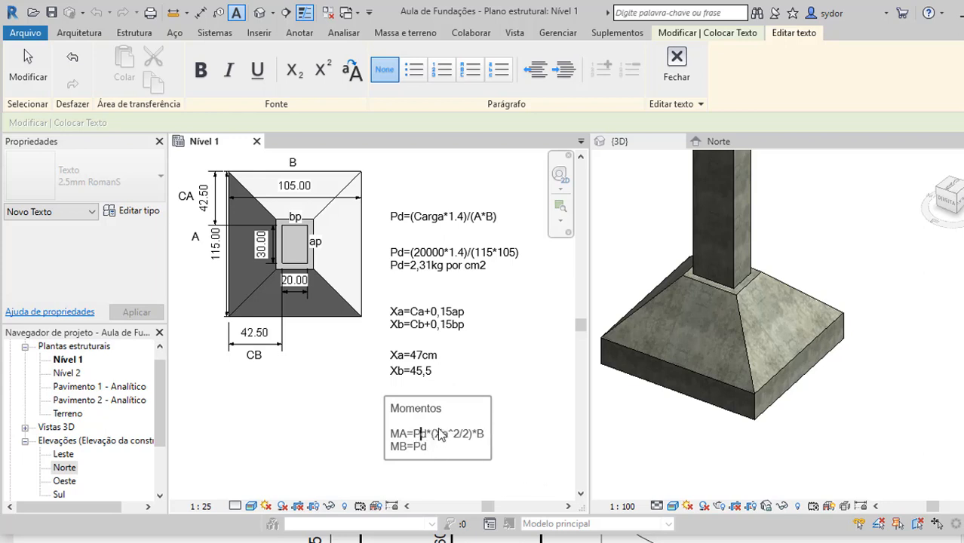
Complete the MB line of the Momentos note as MB=Pd*(Xb^2/2)*A.
{"action": "left_click", "coordinate": [437, 448]}
{"action": "type", "text": "*"}
{"action": "type", "text": "("}
{"action": "type", "text": "X"}
{"action": "type", "text": "a"}
{"action": "type", "text": "^2"}
{"action": "type", "text": "/"}
{"action": "type", "text": "2"}
{"action": "type", "text": ")"}
{"action": "type", "text": "*A"}
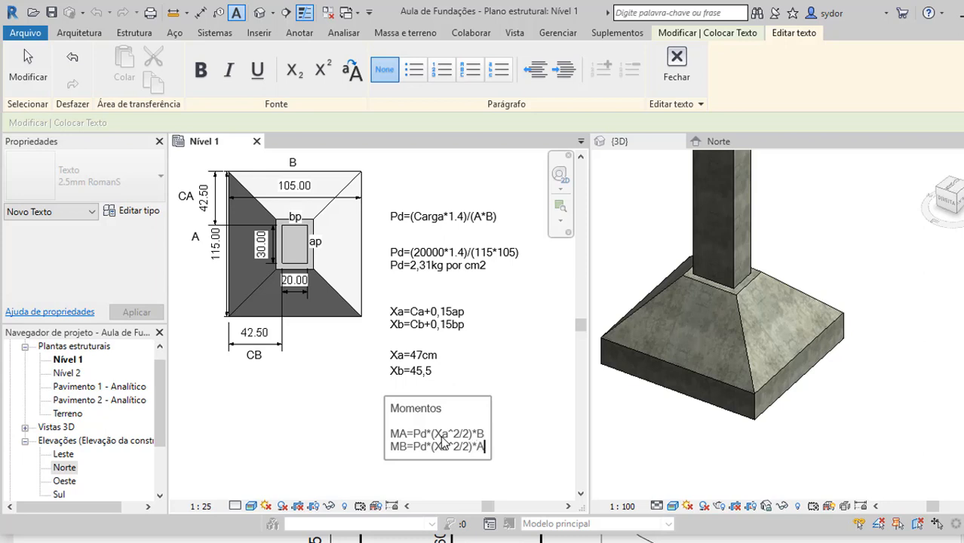
Append an equals sign to both the MB and MA formulas and continue the MA line with 2,31*.
{"action": "type", "text": "="}
{"action": "key", "text": "Up"}
{"action": "type", "text": "="}
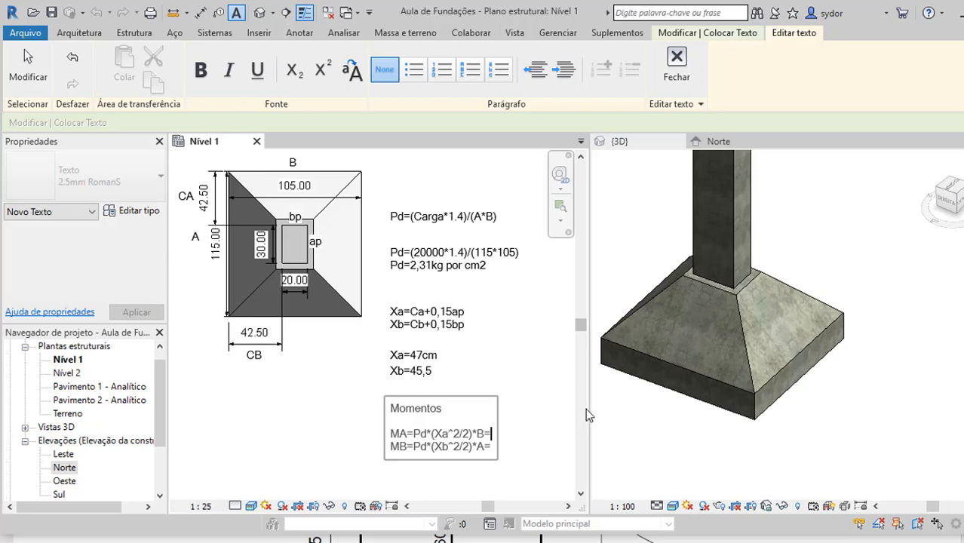
{"action": "type", "text": "2,31"}
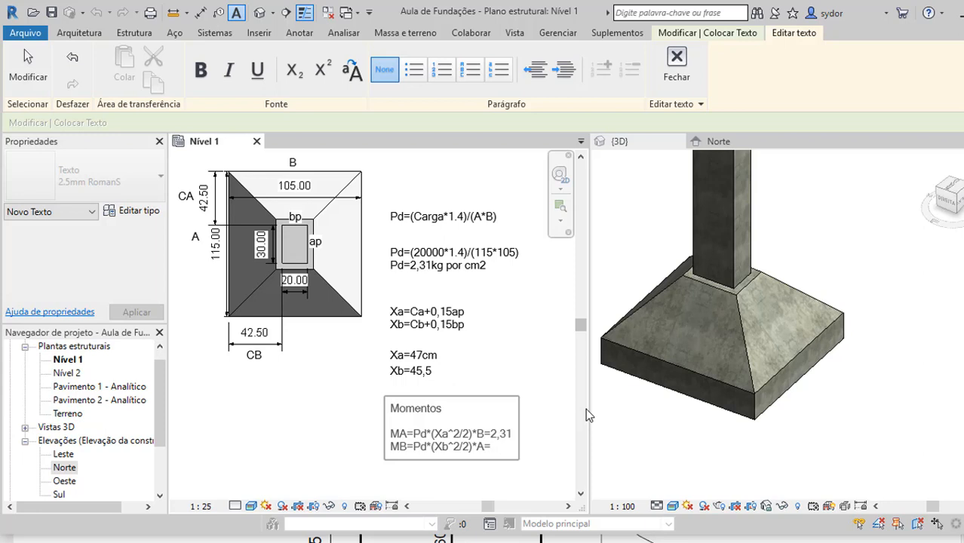
{"action": "type", "text": "*("}
{"action": "key", "text": "BackSpace"}
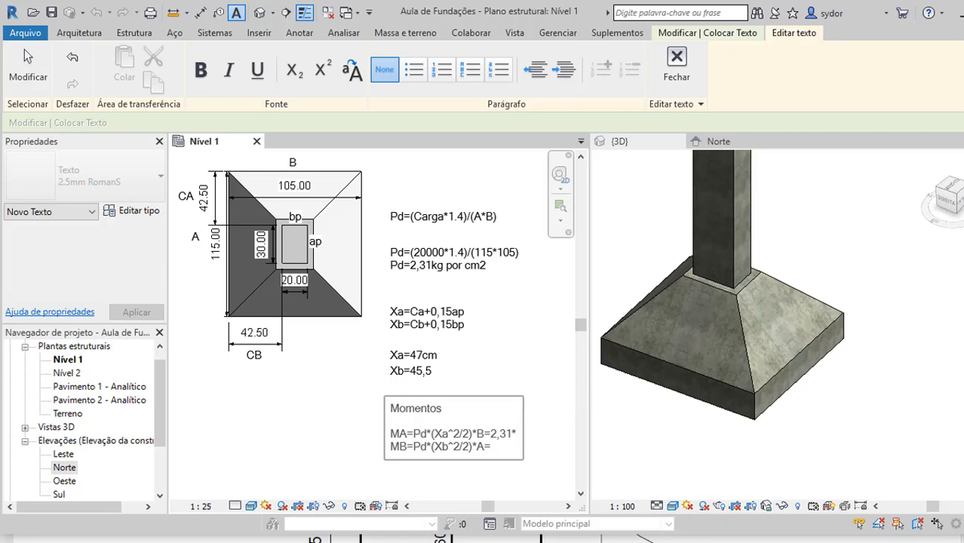
Switch to the fx-82ES calculator, clear it, calculate 47², divide the answer by 2 and convert the fraction result to a decimal.
{"action": "left_click", "coordinate": [738, 541]}
{"action": "left_click", "coordinate": [173, 307]}
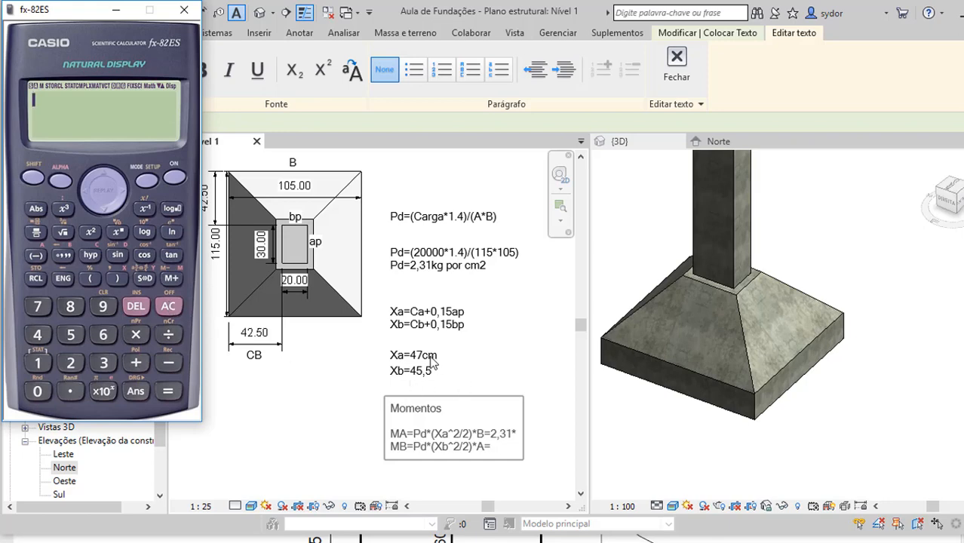
{"action": "left_click", "coordinate": [44, 338]}
{"action": "left_click", "coordinate": [38, 310]}
{"action": "left_click", "coordinate": [90, 232]}
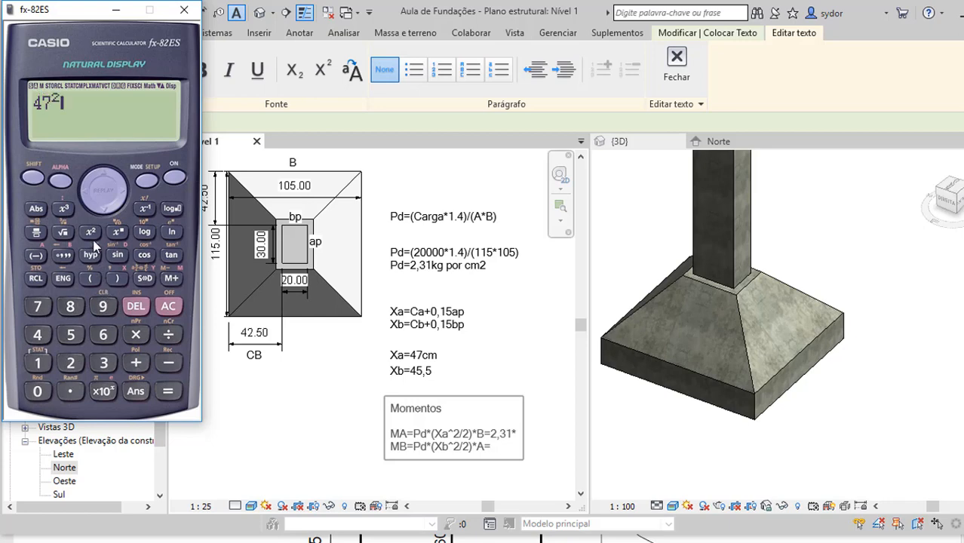
{"action": "left_click", "coordinate": [169, 390]}
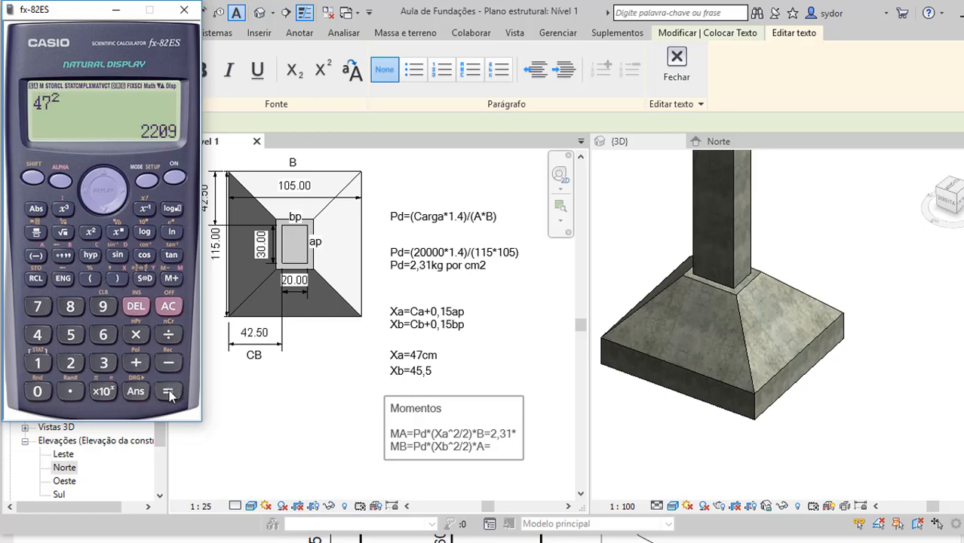
{"action": "left_click", "coordinate": [169, 335]}
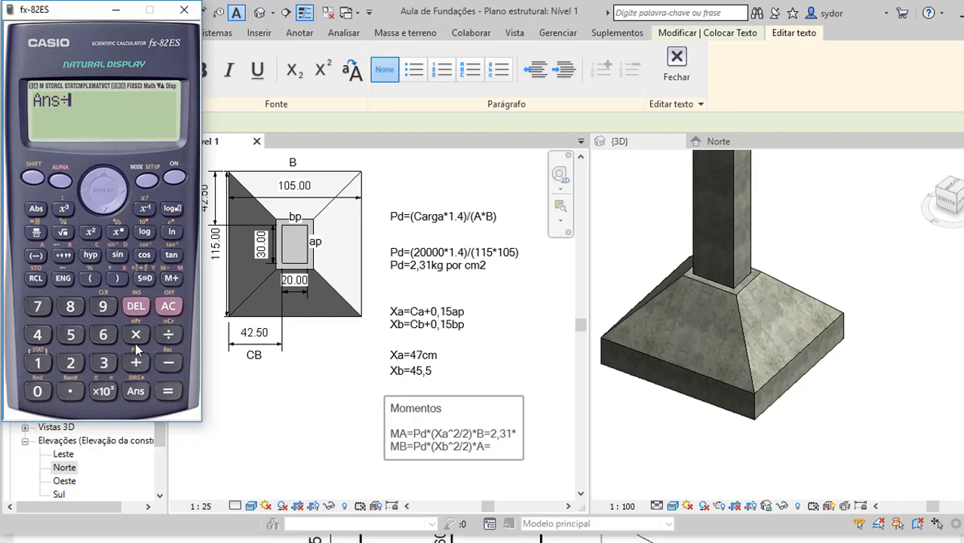
{"action": "left_click", "coordinate": [70, 363]}
{"action": "left_click", "coordinate": [171, 393]}
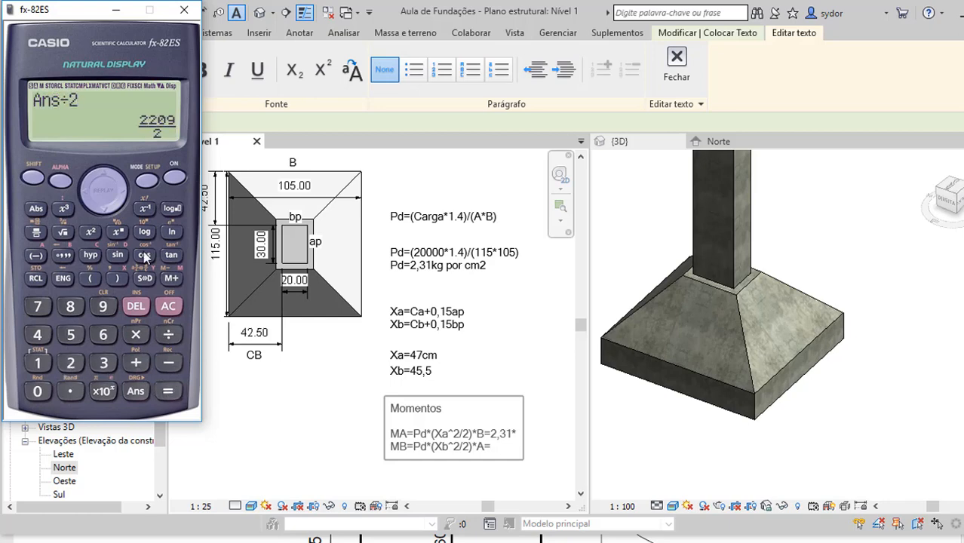
{"action": "left_click", "coordinate": [149, 279]}
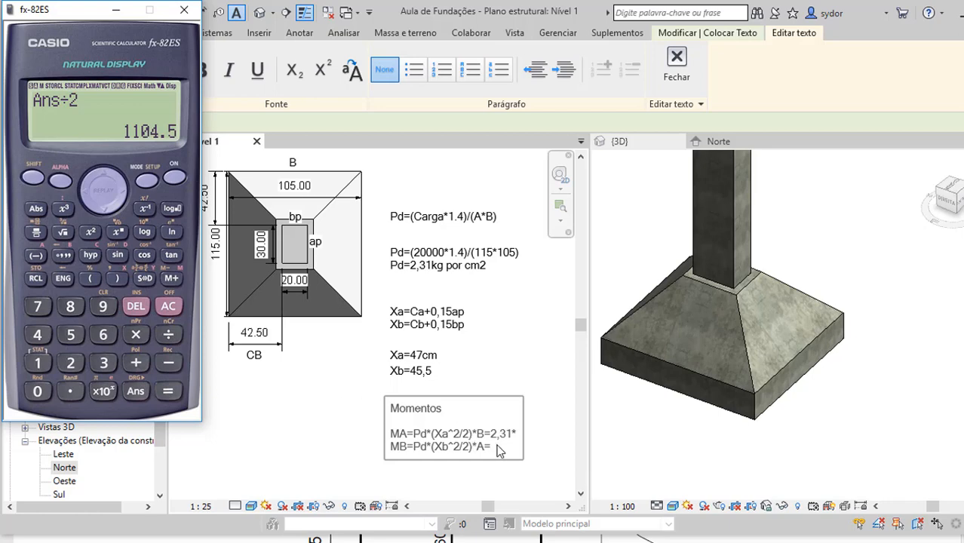
Switch back to Revit and extend the MA line so that it ends with 2,31*1104,5*105=.
{"action": "left_click", "coordinate": [517, 435]}
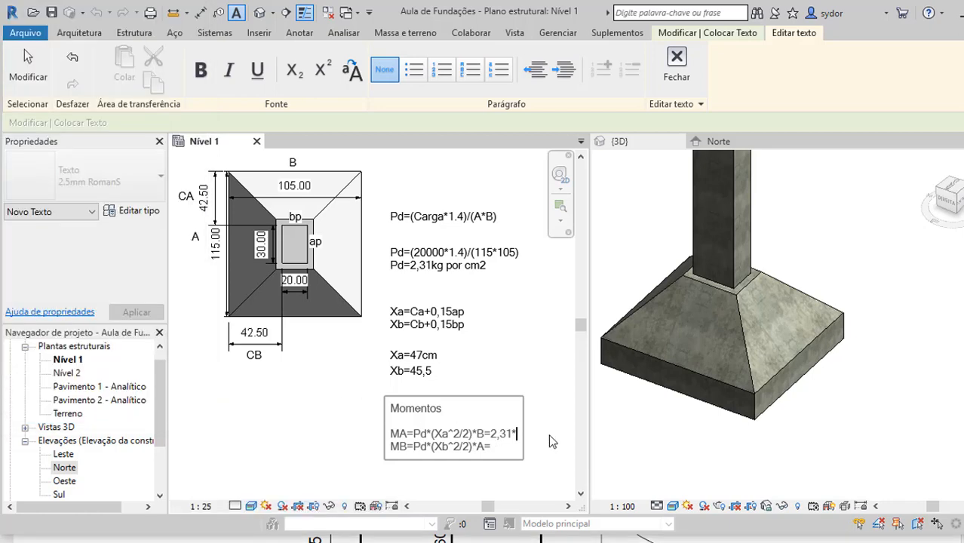
{"action": "type", "text": "1104,5"}
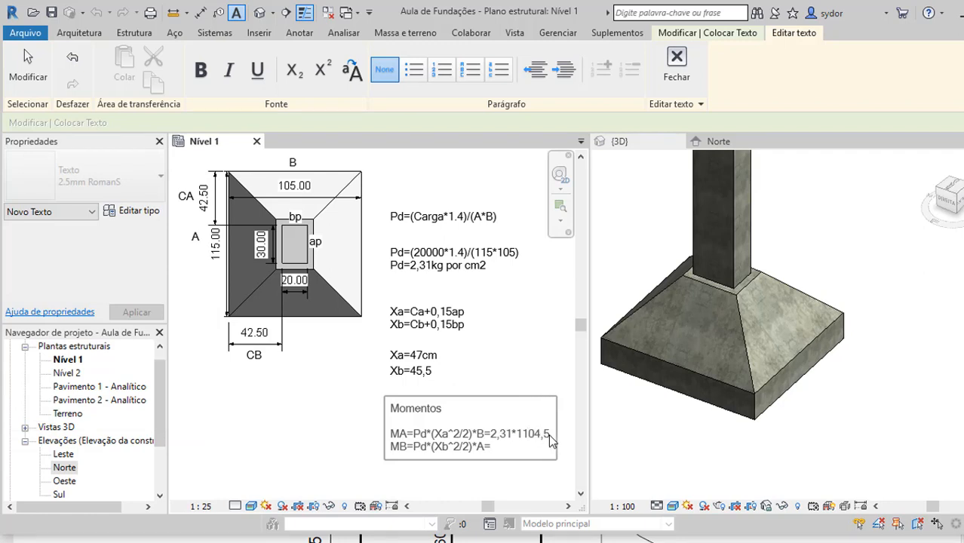
{"action": "type", "text": "*105="}
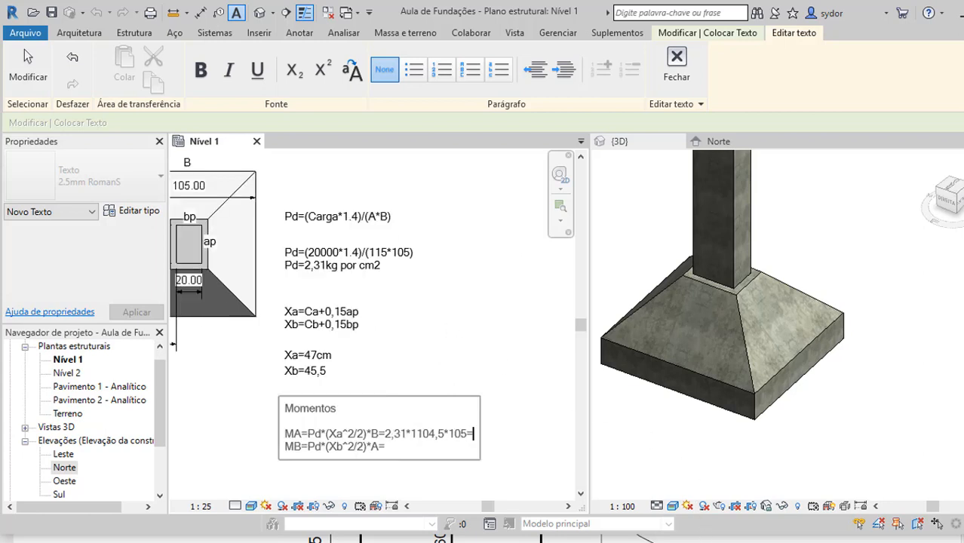
Switch to the fx-82ES calculator and multiply the previous answer by 2.31 and that product by 105.
{"action": "left_click", "coordinate": [654, 541]}
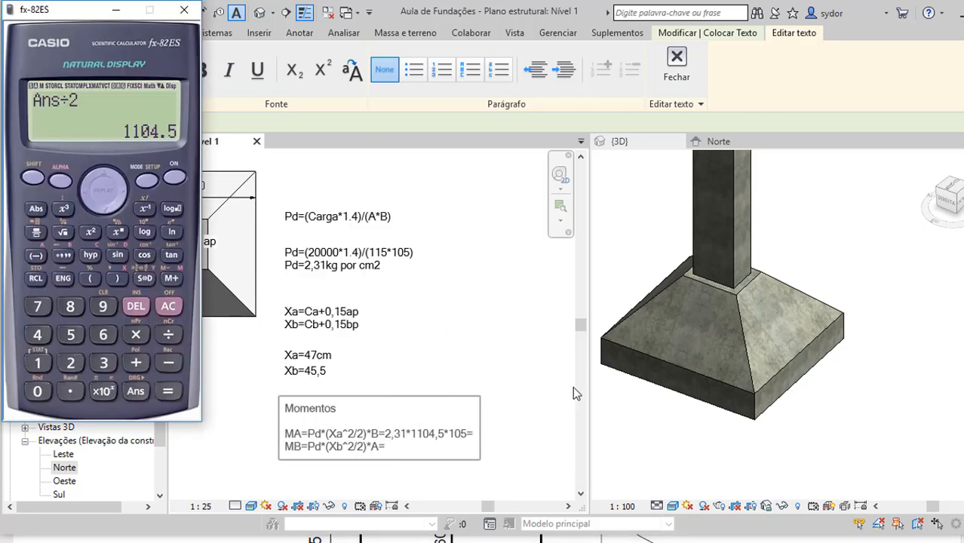
{"action": "left_click", "coordinate": [139, 335]}
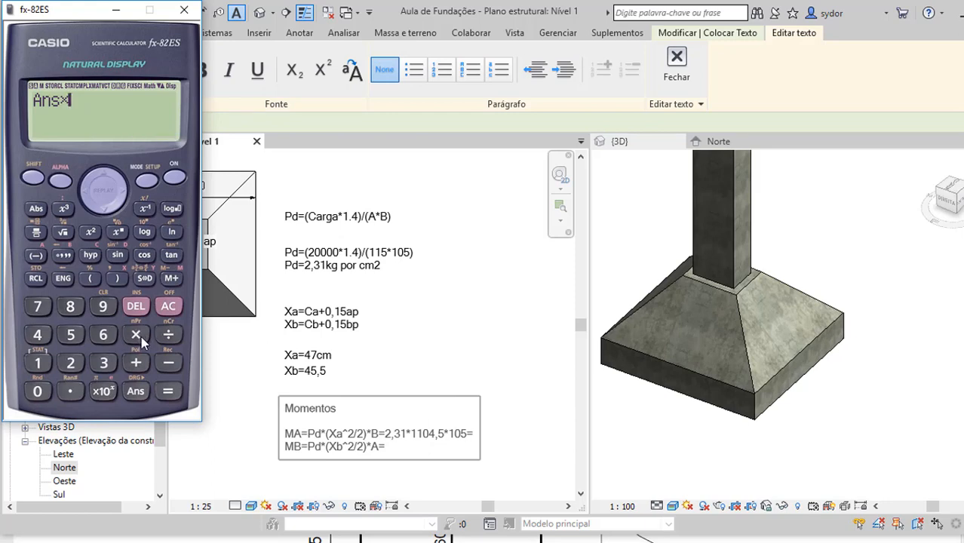
{"action": "left_click", "coordinate": [78, 368]}
{"action": "left_click", "coordinate": [71, 391]}
{"action": "left_click", "coordinate": [98, 365]}
{"action": "type", "text": "1"}
{"action": "left_click", "coordinate": [167, 390]}
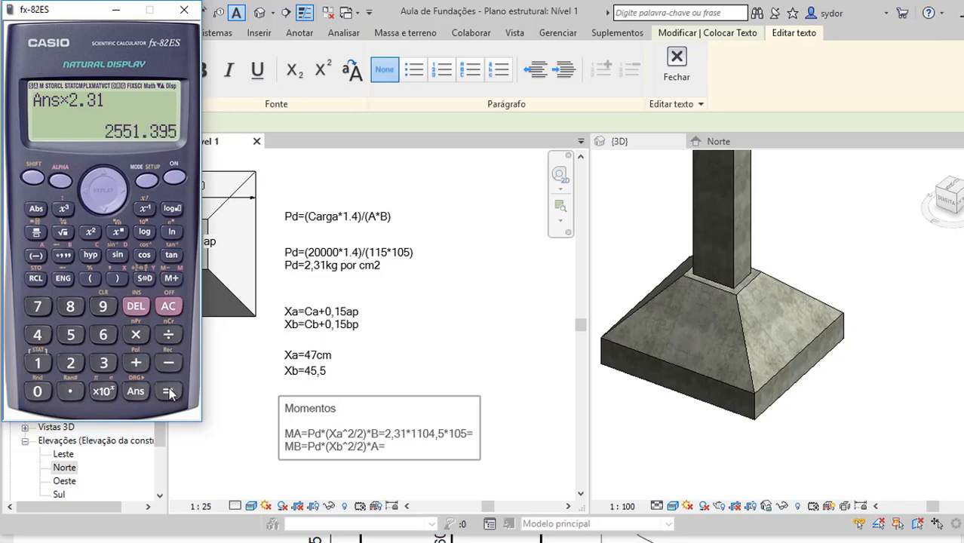
{"action": "left_click", "coordinate": [137, 335]}
{"action": "left_click", "coordinate": [37, 363]}
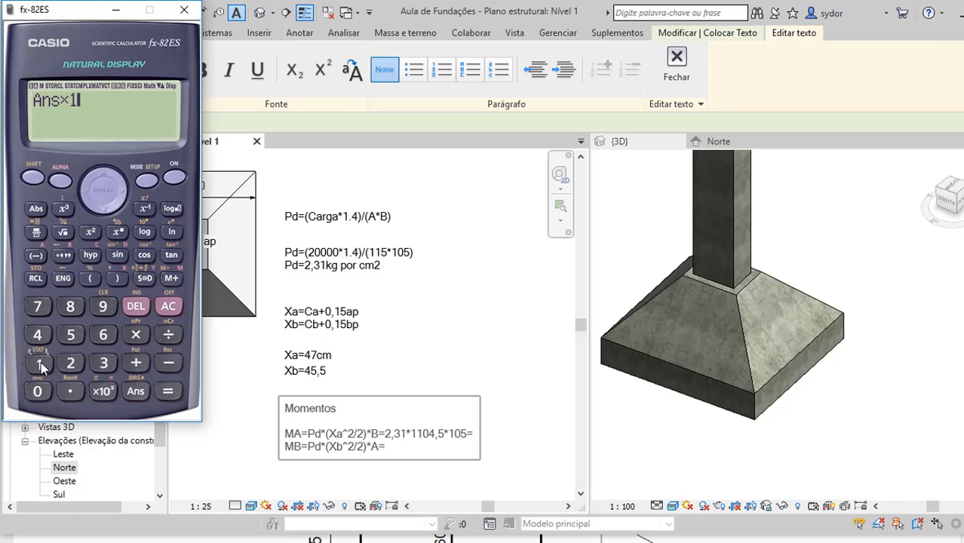
{"action": "left_click", "coordinate": [38, 391]}
{"action": "left_click", "coordinate": [70, 335]}
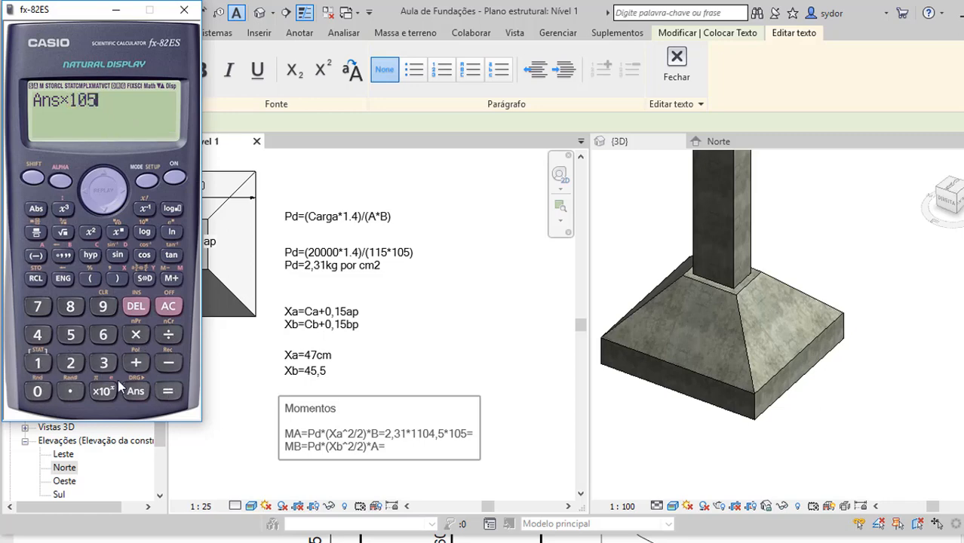
{"action": "left_click", "coordinate": [168, 390]}
Divide the calculated MA moment by 100 on the calculator.
{"action": "scroll", "coordinate": [345, 387], "scroll_direction": "down", "scroll_amount": 1}
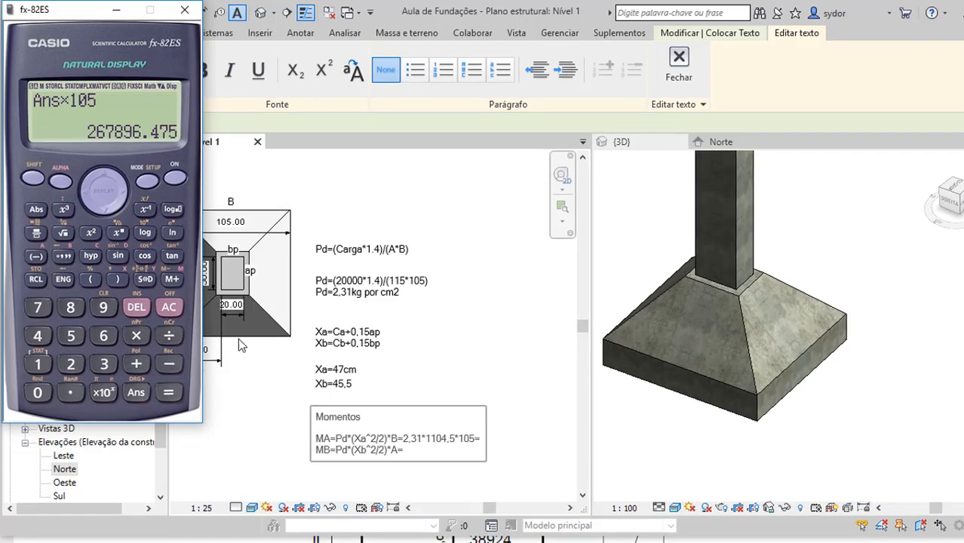
{"action": "left_click", "coordinate": [168, 336]}
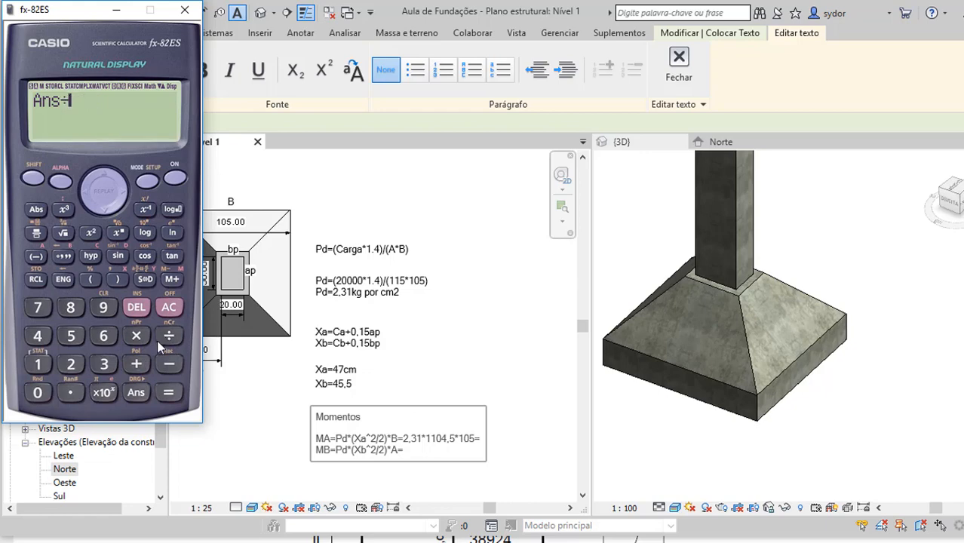
{"action": "left_click", "coordinate": [38, 365]}
{"action": "left_click", "coordinate": [38, 393]}
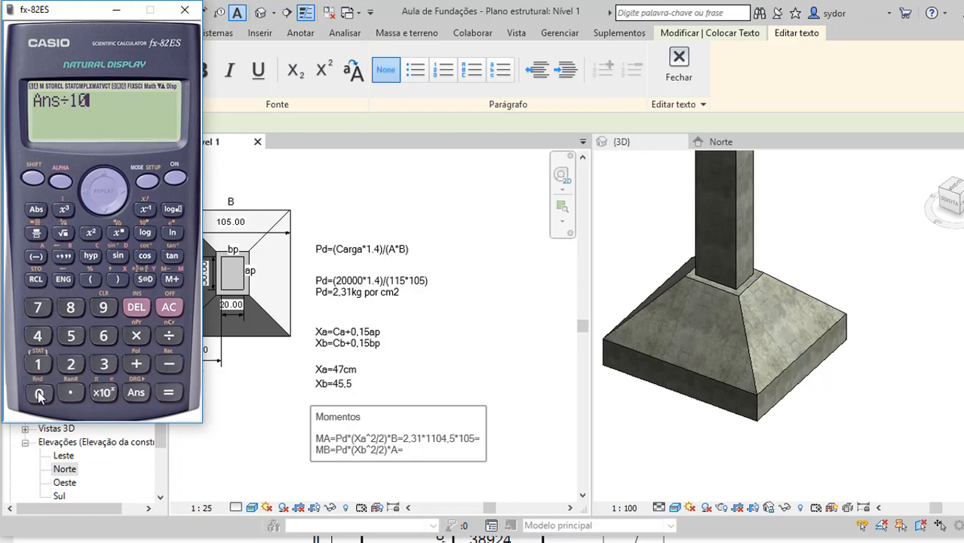
{"action": "left_click", "coordinate": [38, 393]}
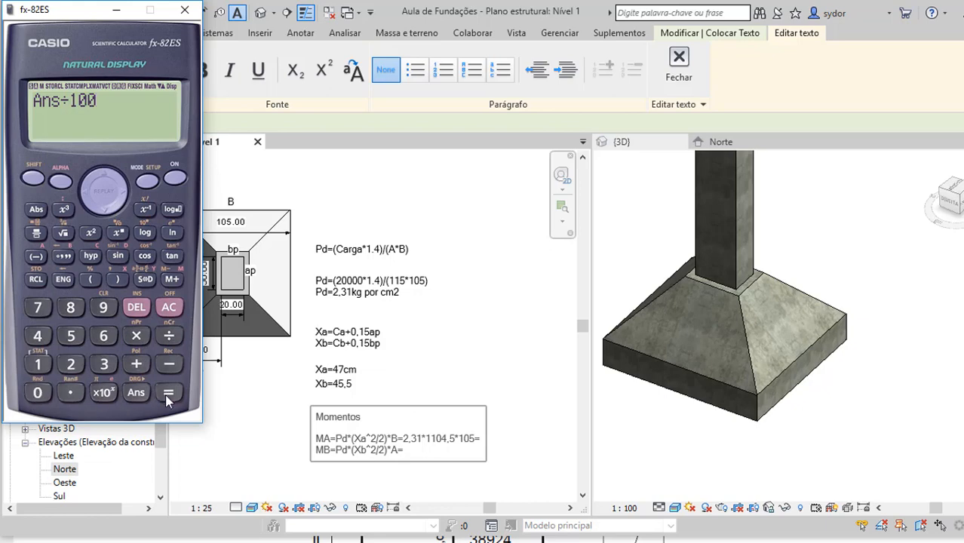
{"action": "left_click", "coordinate": [167, 393]}
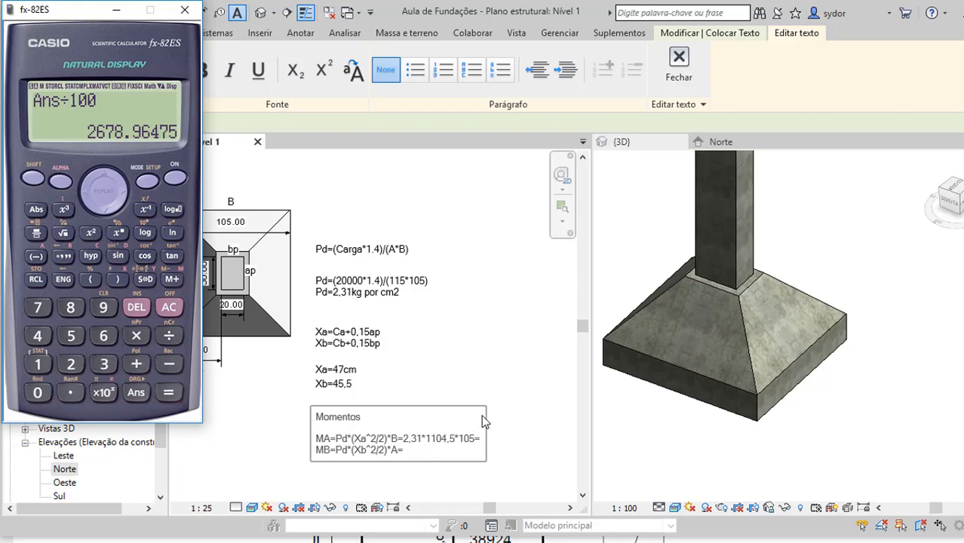
Switch back to Revit and append the rounded moment result 2679 to the end of the MA line.
{"action": "left_click", "coordinate": [481, 439]}
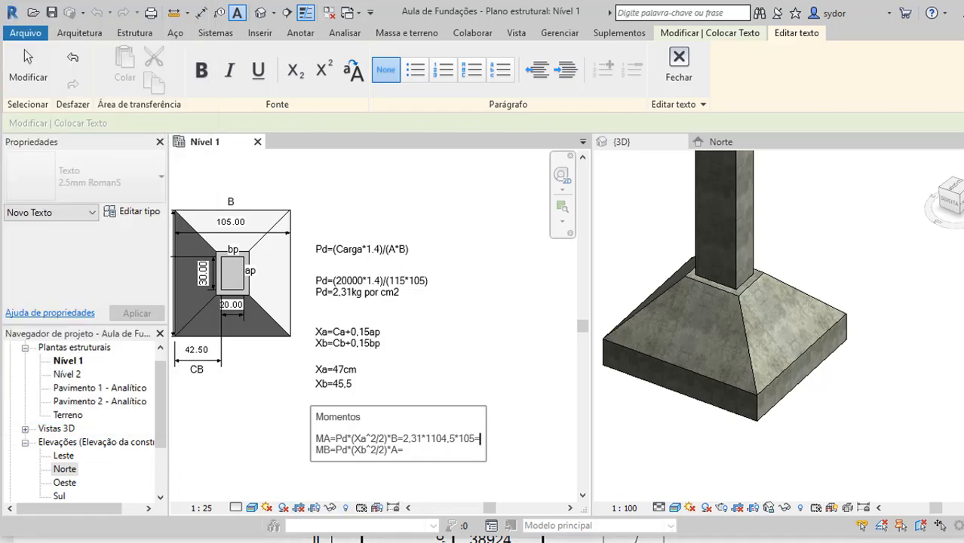
{"action": "left_click", "coordinate": [679, 542]}
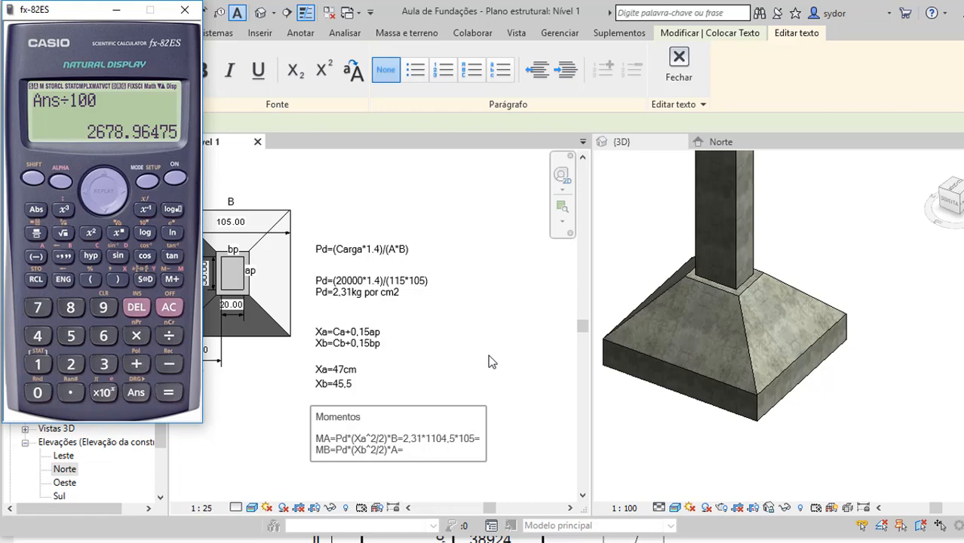
{"action": "left_click", "coordinate": [481, 442]}
{"action": "type", "text": "2678"}
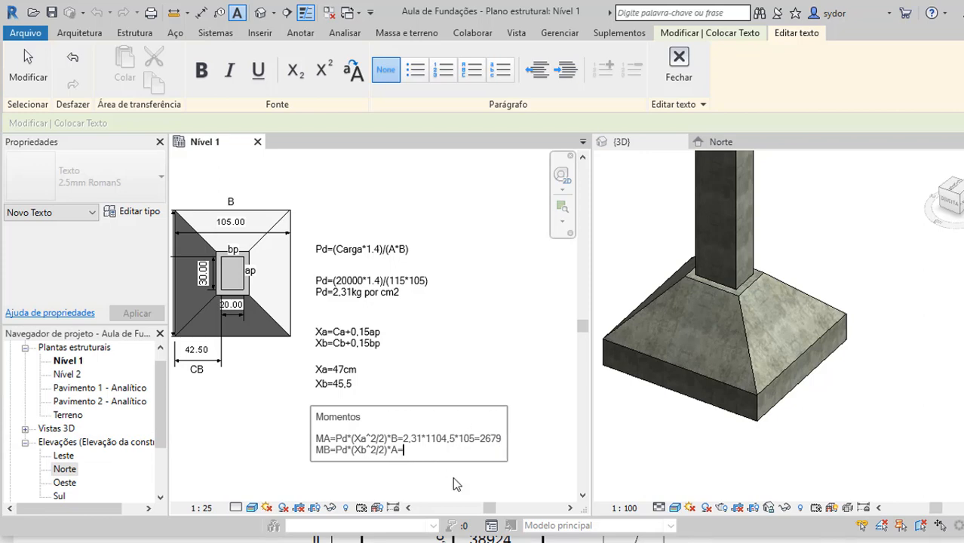
Switch to the fx-82ES calculator, clear it and begin the MB moment expression with 2.31×.
{"action": "left_click", "coordinate": [679, 542]}
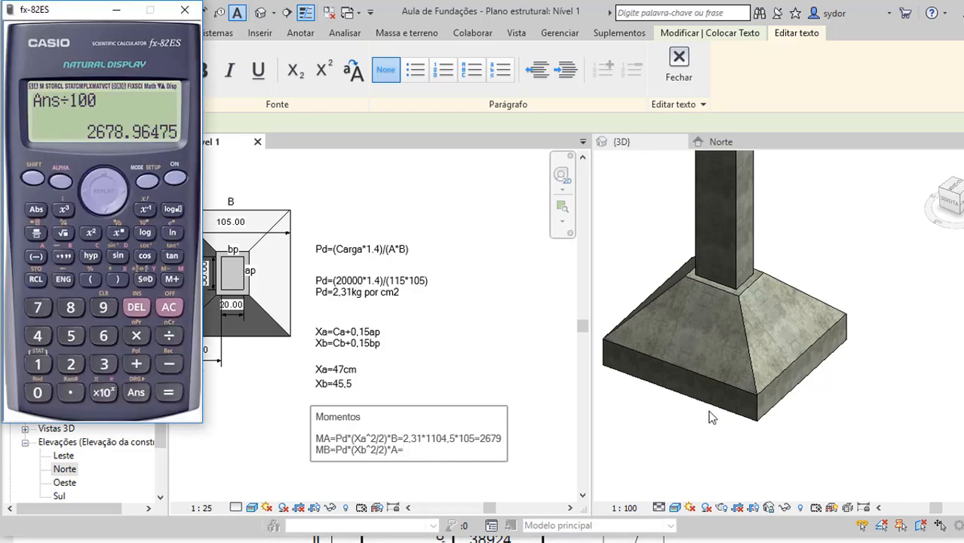
{"action": "left_click", "coordinate": [174, 310]}
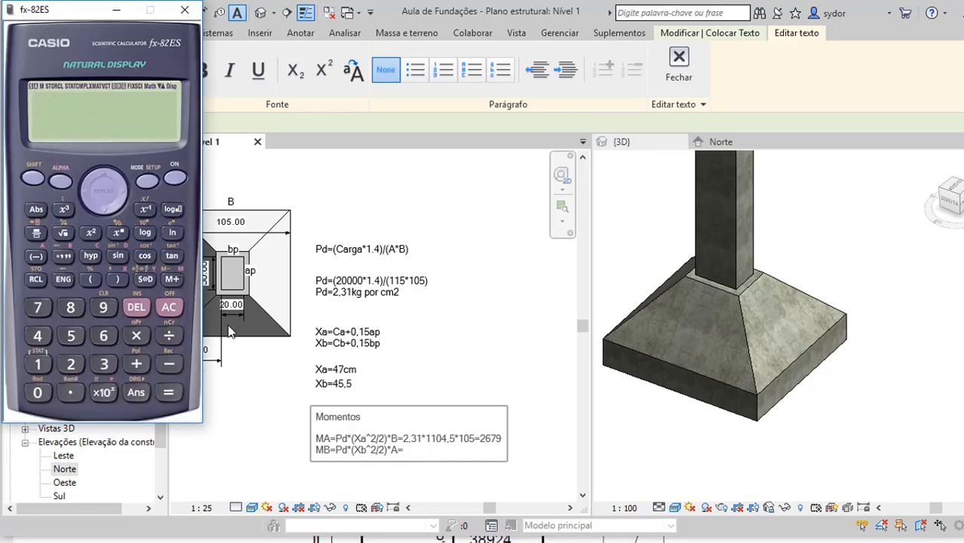
{"action": "left_click", "coordinate": [73, 365]}
{"action": "left_click", "coordinate": [70, 392]}
{"action": "left_click", "coordinate": [104, 365]}
{"action": "left_click", "coordinate": [40, 365]}
{"action": "left_click", "coordinate": [136, 336]}
Complete the MB expression with (45.5²÷2)×115 and evaluate it.
{"action": "left_click", "coordinate": [90, 279]}
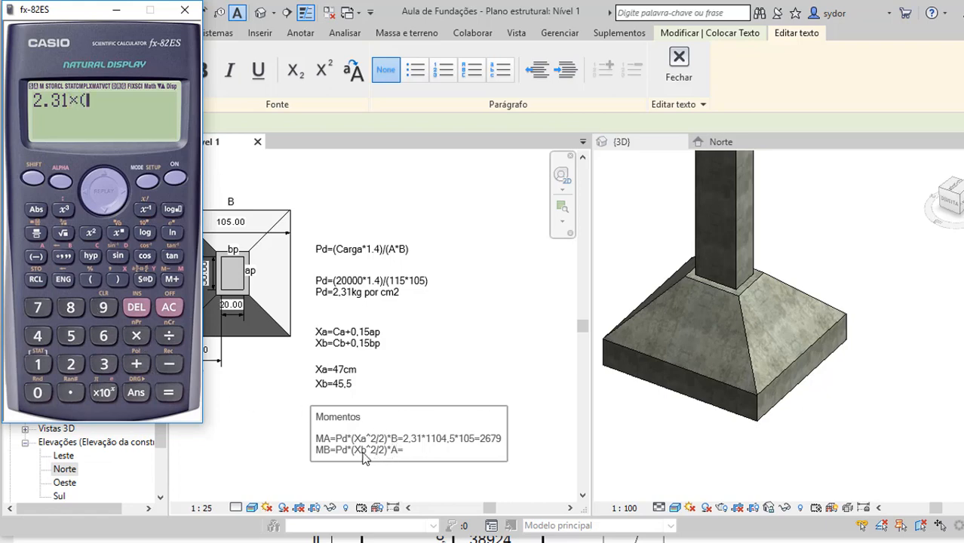
{"action": "left_click", "coordinate": [38, 339]}
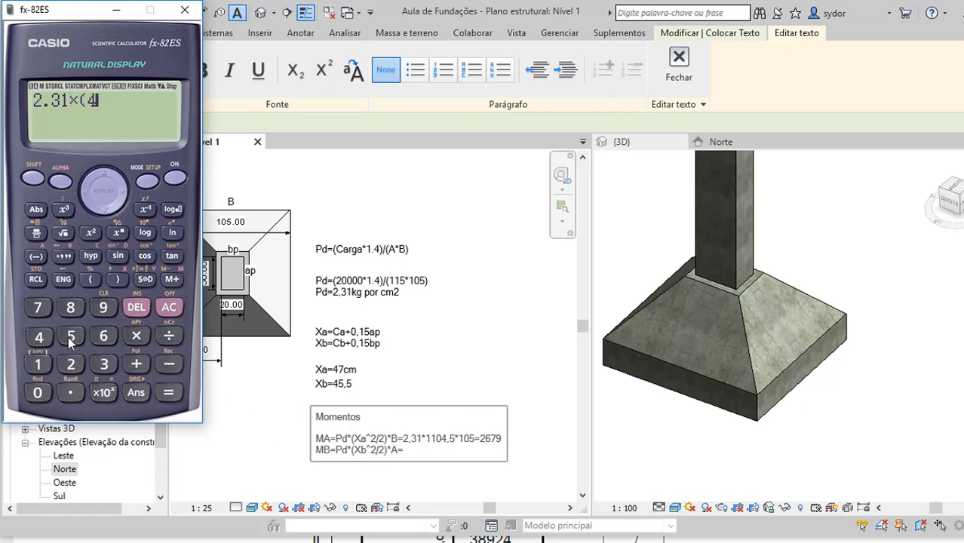
{"action": "left_click", "coordinate": [71, 338]}
{"action": "left_click", "coordinate": [70, 393]}
{"action": "left_click", "coordinate": [71, 338]}
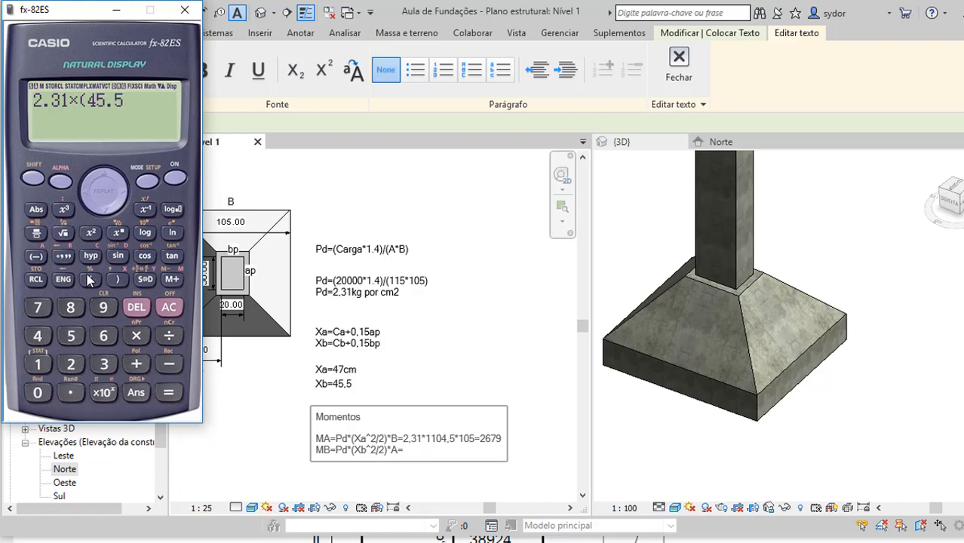
{"action": "left_click", "coordinate": [90, 233]}
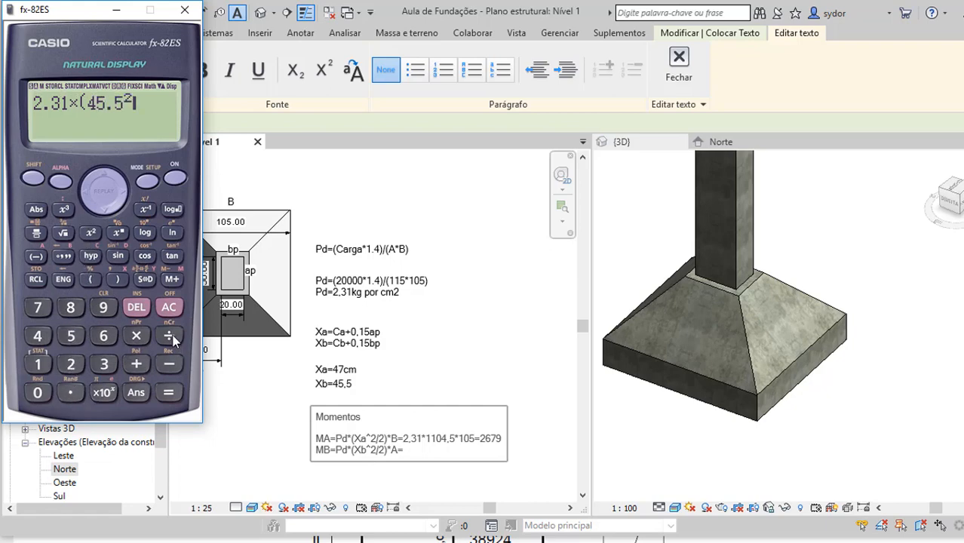
{"action": "left_click", "coordinate": [171, 337]}
{"action": "left_click", "coordinate": [71, 366]}
{"action": "left_click", "coordinate": [118, 279]}
{"action": "left_click", "coordinate": [139, 338]}
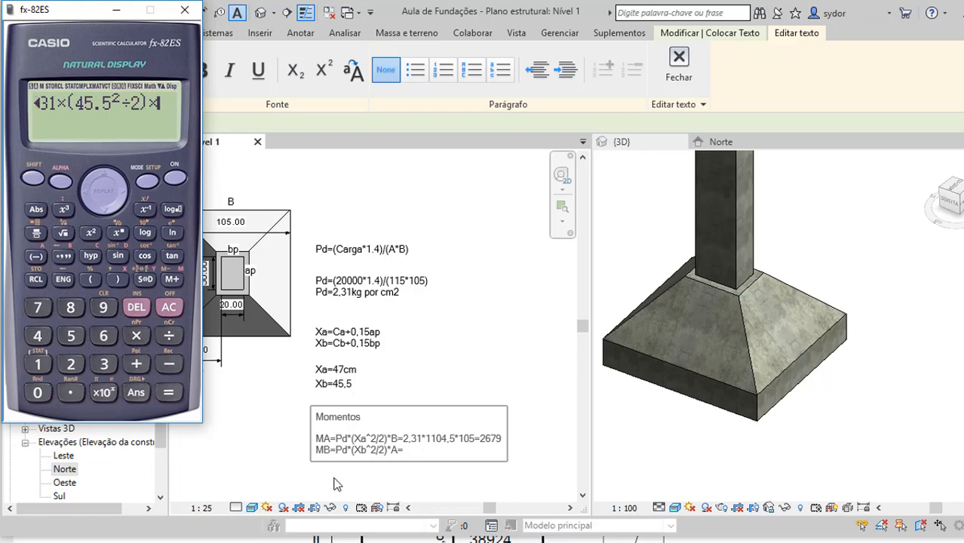
{"action": "left_click", "coordinate": [38, 365]}
{"action": "left_click", "coordinate": [38, 365]}
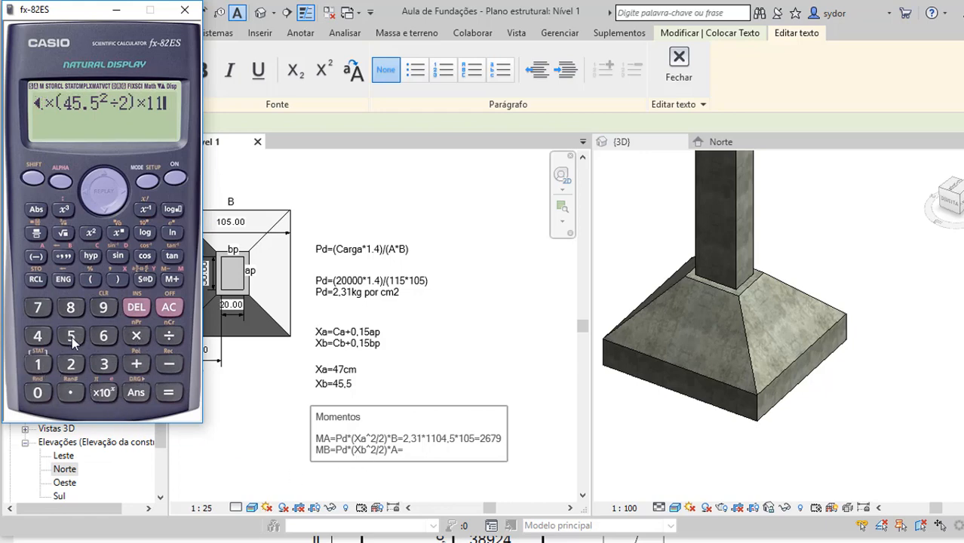
{"action": "left_click", "coordinate": [72, 338]}
{"action": "left_click", "coordinate": [170, 393]}
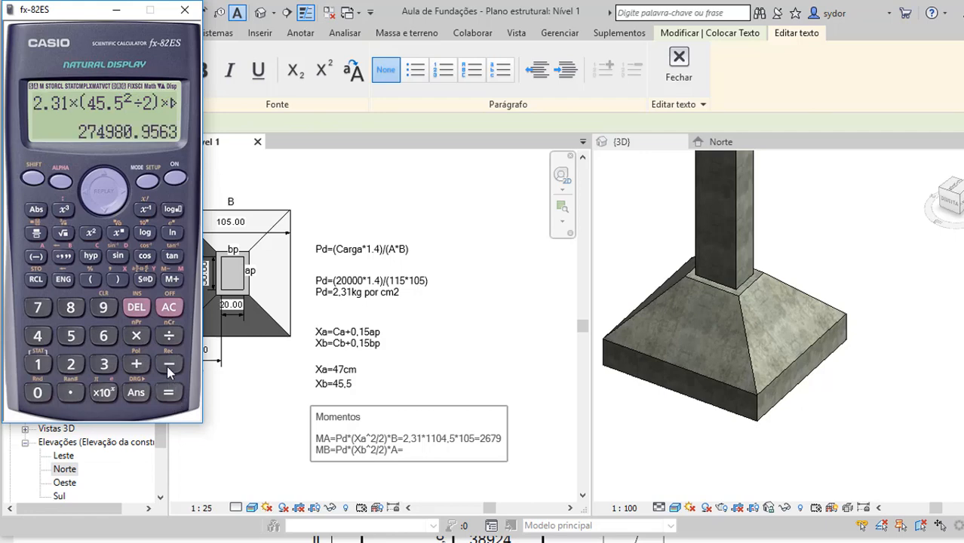
Divide the calculated MB moment by 100 on the calculator.
{"action": "left_click", "coordinate": [169, 336]}
{"action": "left_click", "coordinate": [37, 365]}
{"action": "left_click", "coordinate": [38, 393]}
{"action": "left_click", "coordinate": [38, 393]}
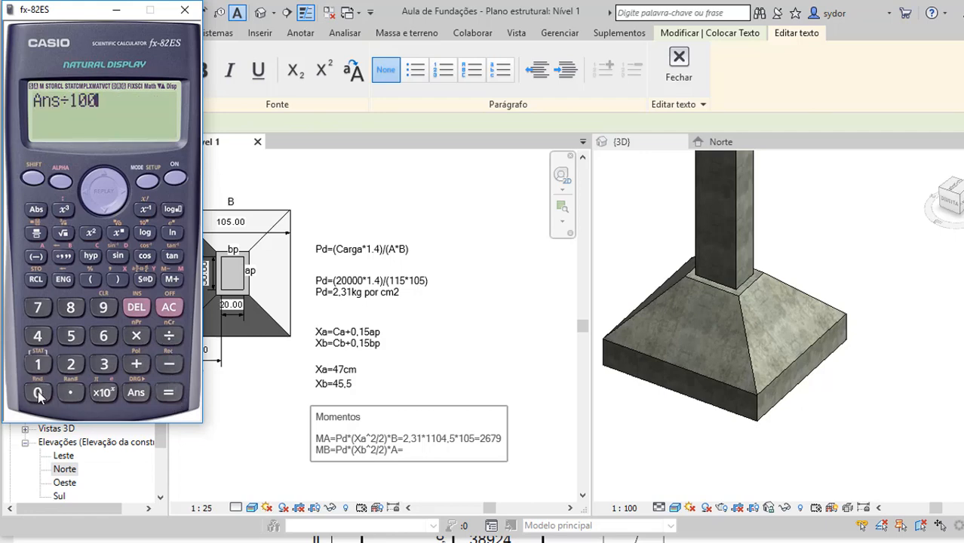
{"action": "left_click", "coordinate": [169, 393]}
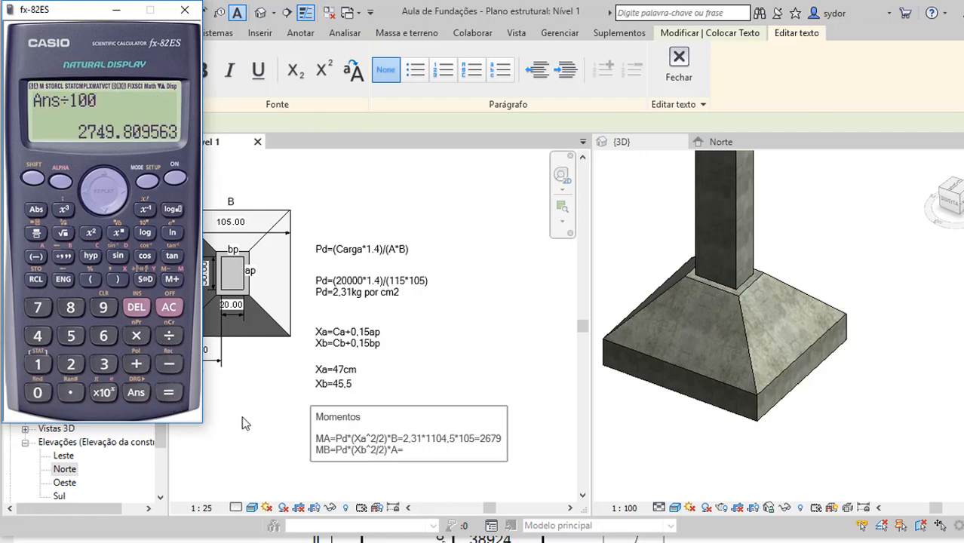
Switch back to Revit, complete the MB line with 2750kn.cm, append kn.cm to the MA result and finish the Momentos note.
{"action": "left_click", "coordinate": [419, 460]}
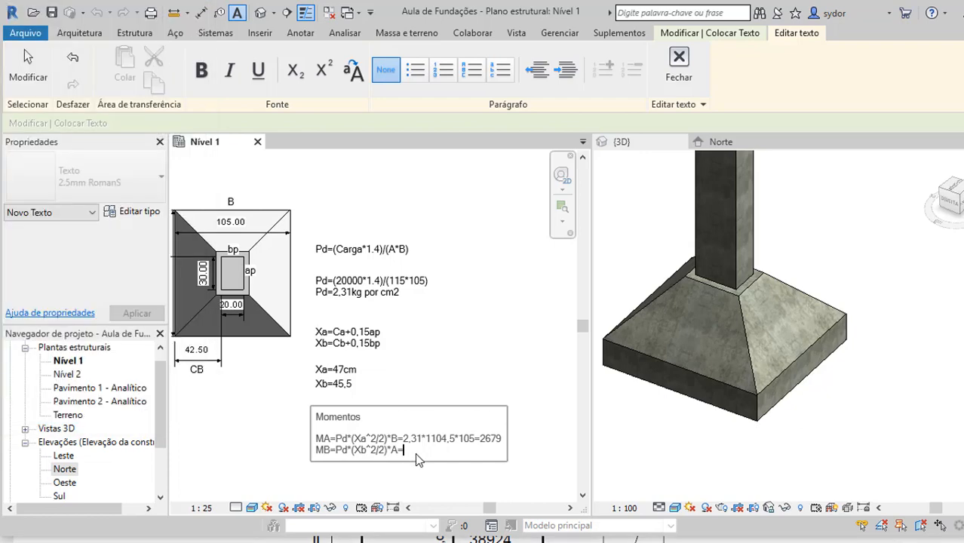
{"action": "type", "text": "2750kn.cm"}
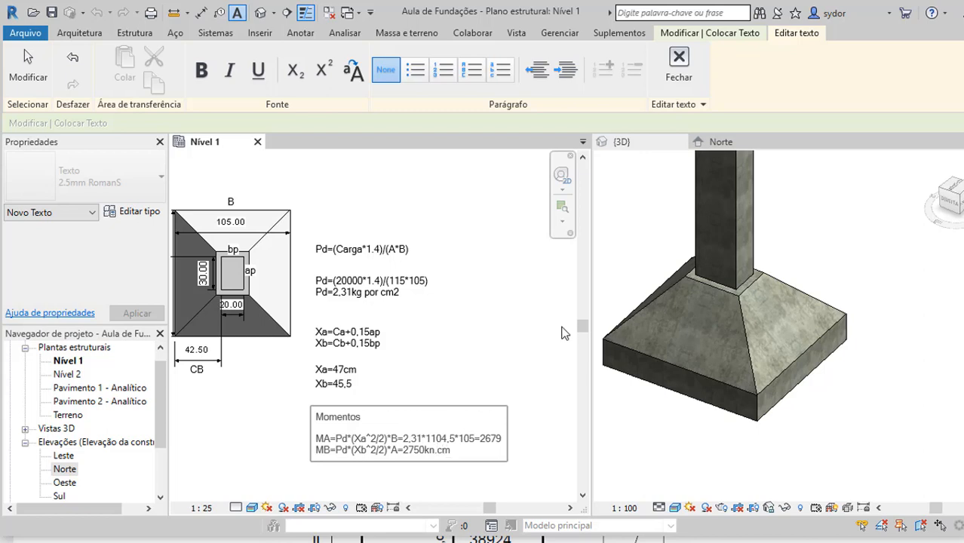
{"action": "left_click", "coordinate": [501, 439]}
{"action": "triple_click", "coordinate": [502, 444]}
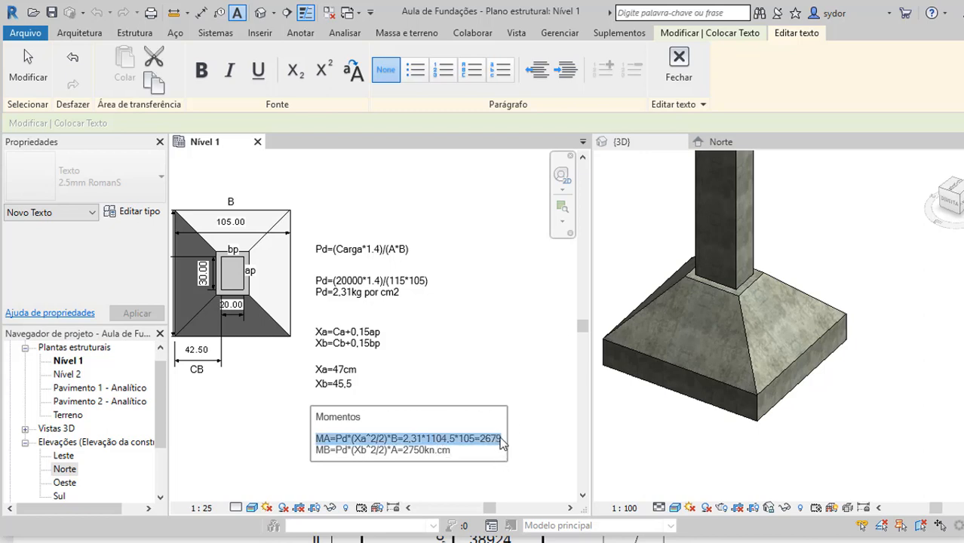
{"action": "left_click", "coordinate": [504, 443]}
{"action": "type", "text": "kn"}
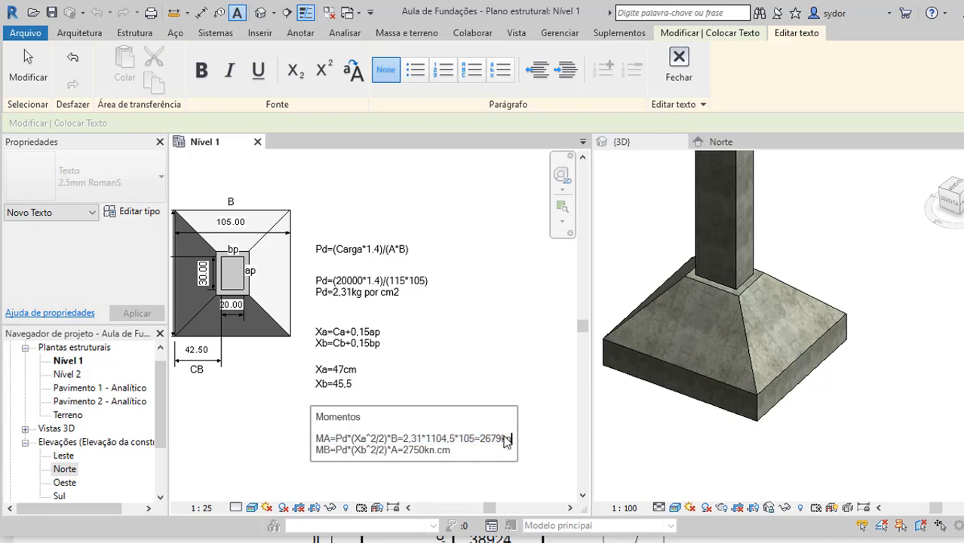
{"action": "type", "text": ".cm"}
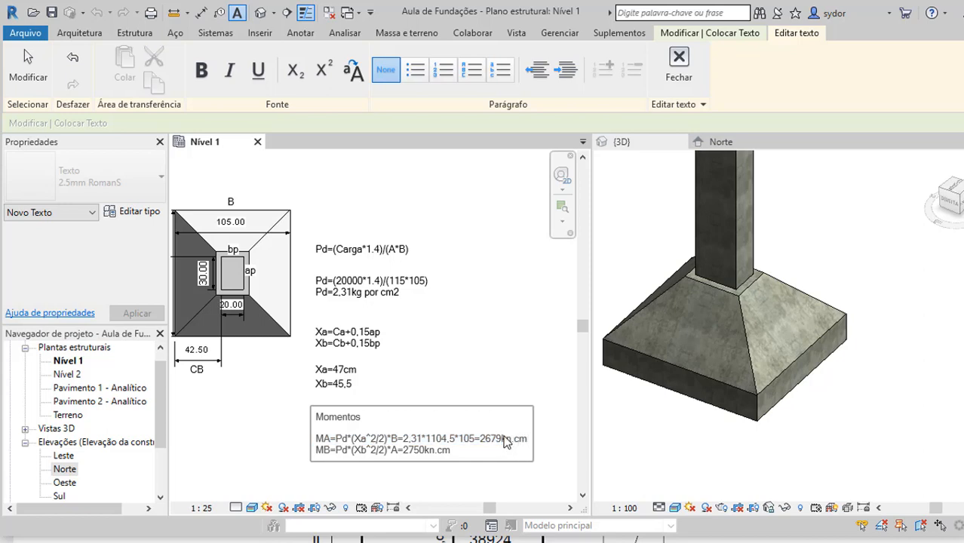
{"action": "left_click", "coordinate": [371, 402]}
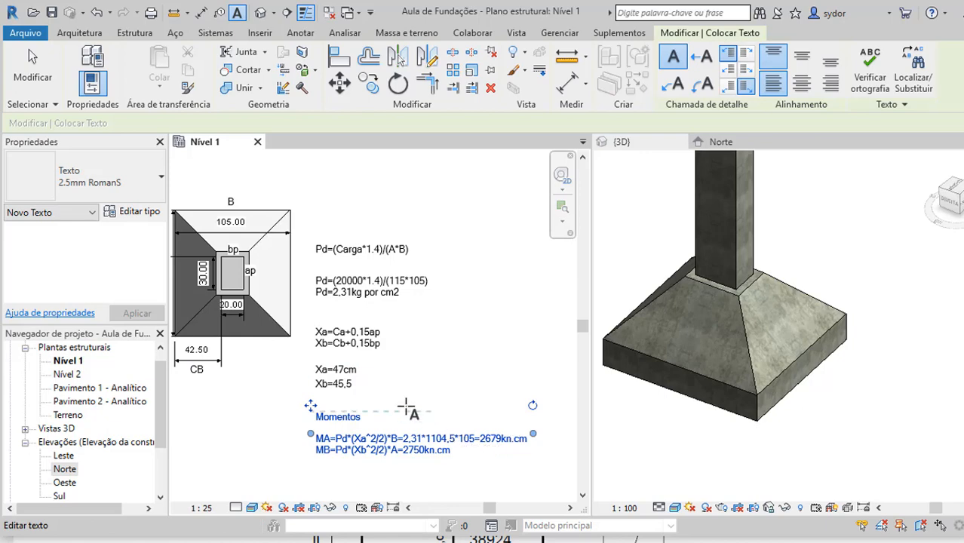
{"action": "scroll", "coordinate": [408, 409], "scroll_direction": "down", "scroll_amount": 1}
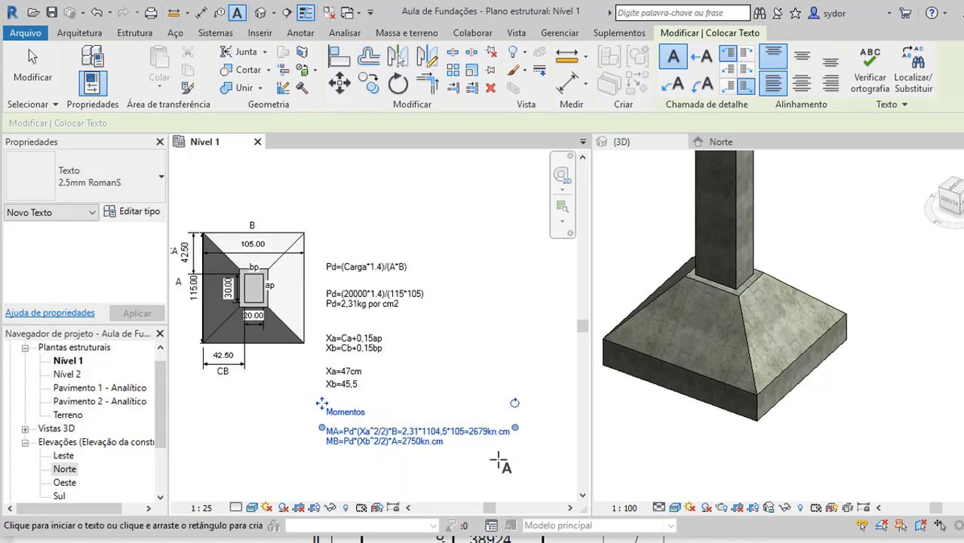
{"action": "scroll", "coordinate": [475, 289], "scroll_direction": "down", "scroll_amount": 2}
{"action": "key", "text": "Escape"}
{"action": "key", "text": "Escape"}
Place a new text note below the Momentos note and enter As(A)=(MA)/(0.85*d in it.
{"action": "scroll", "coordinate": [481, 430], "scroll_direction": "up", "scroll_amount": 3}
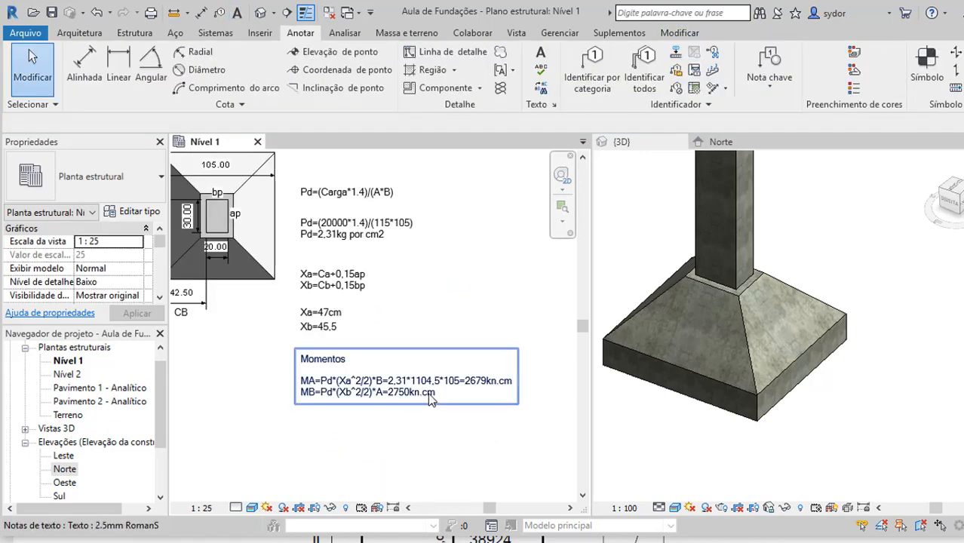
{"action": "scroll", "coordinate": [430, 400], "scroll_direction": "up", "scroll_amount": 1}
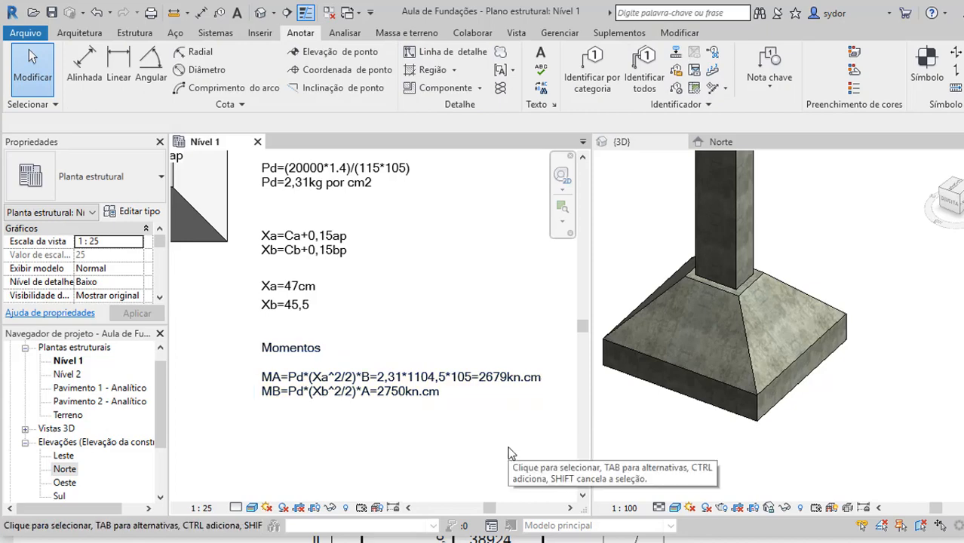
{"action": "scroll", "coordinate": [416, 329], "scroll_direction": "down", "scroll_amount": 1}
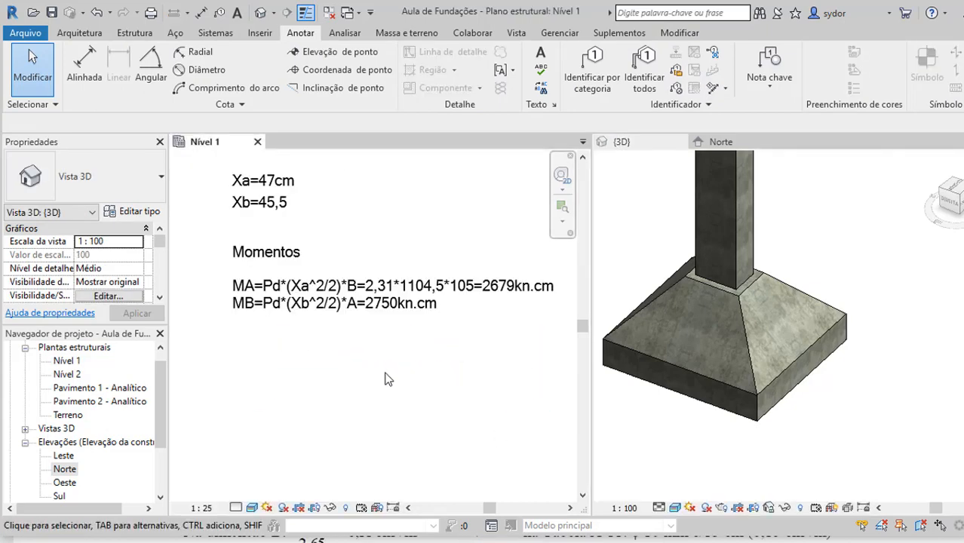
{"action": "left_click", "coordinate": [384, 379]}
{"action": "scroll", "coordinate": [483, 328], "scroll_direction": "down", "scroll_amount": 1}
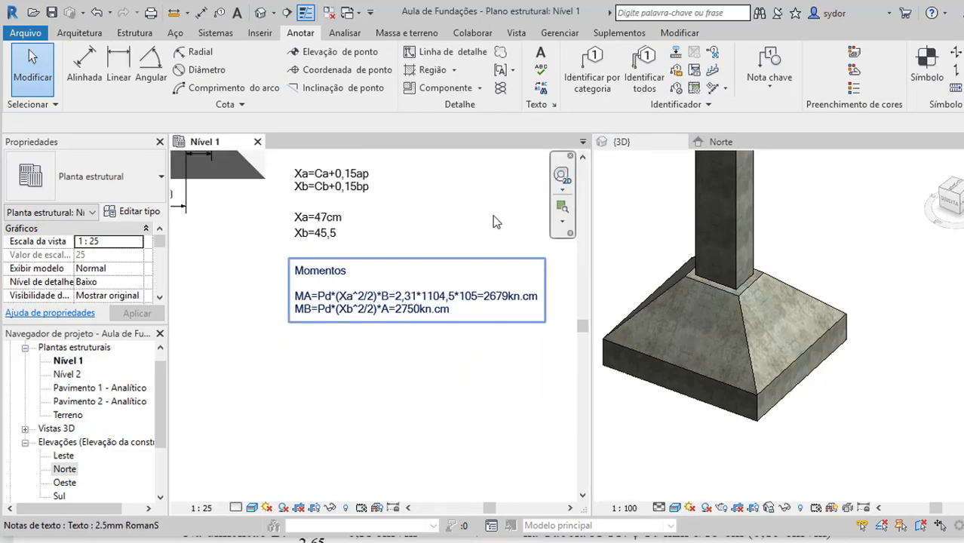
{"action": "key", "text": "t"}
{"action": "key", "text": "x"}
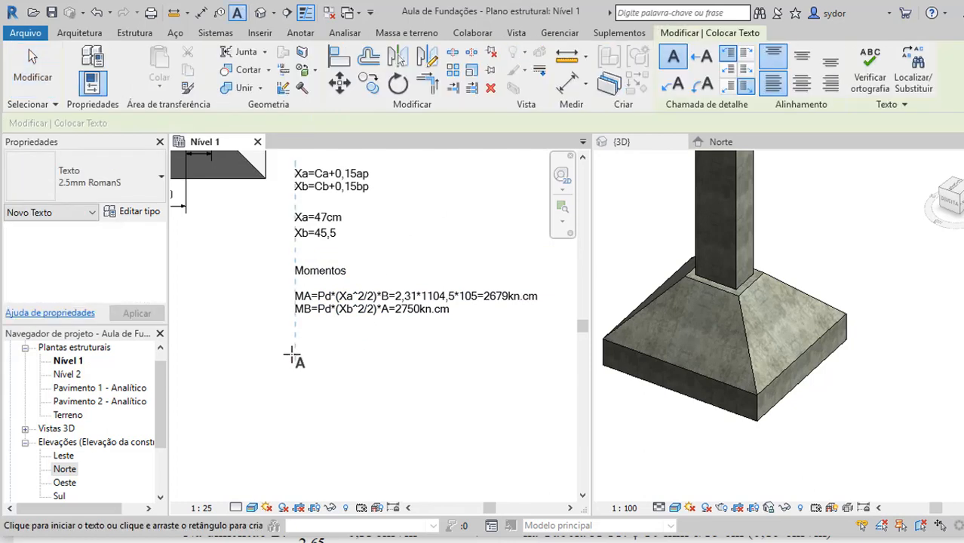
{"action": "left_click", "coordinate": [284, 353]}
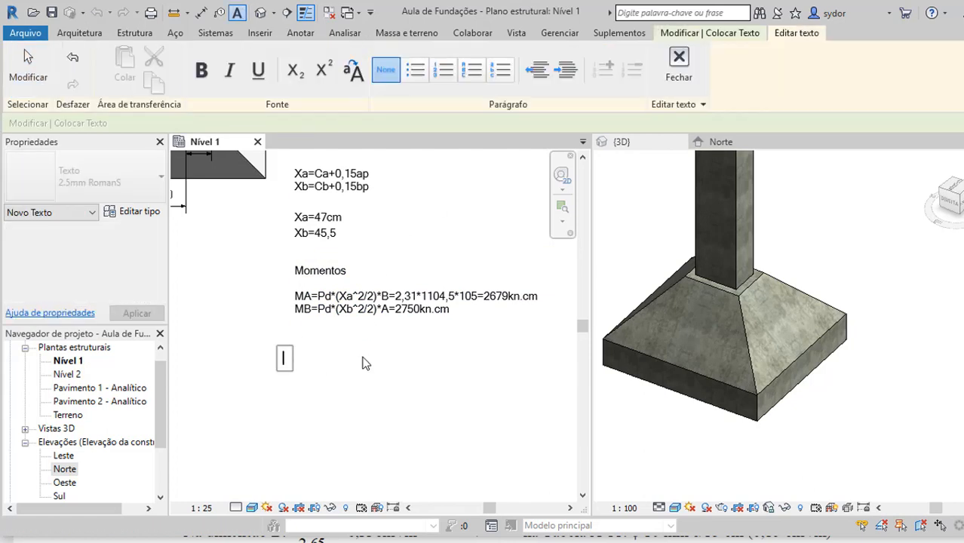
{"action": "type", "text": "As(A)"}
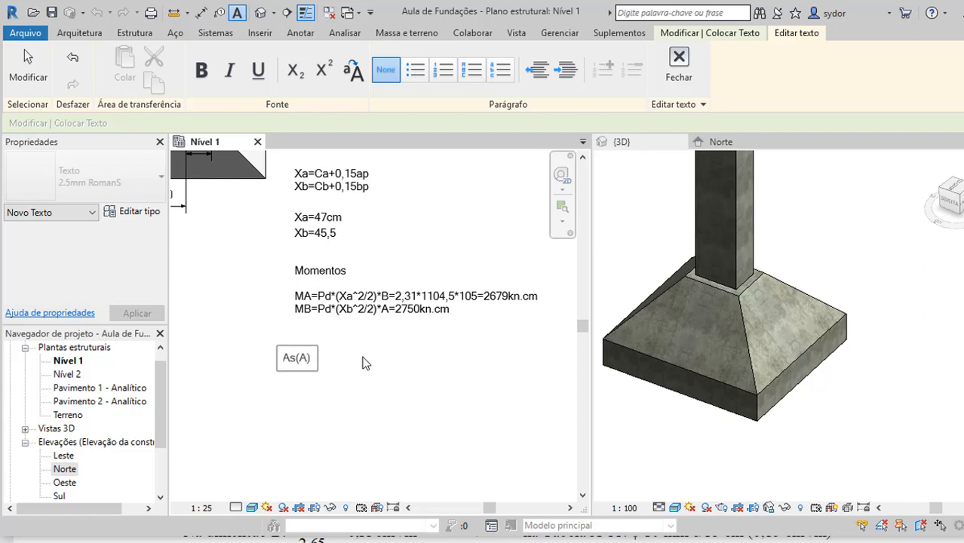
{"action": "type", "text": "=(MA)"}
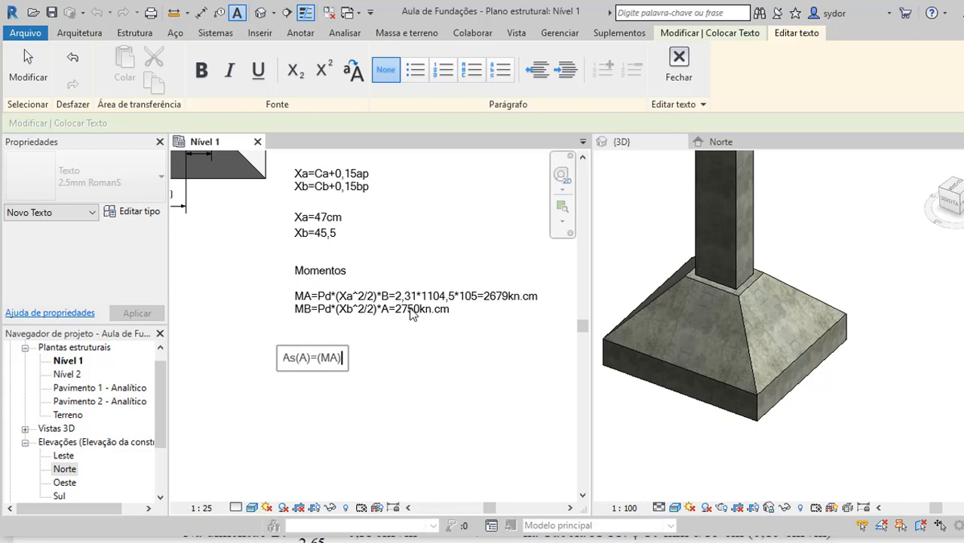
{"action": "type", "text": "/(0.85"}
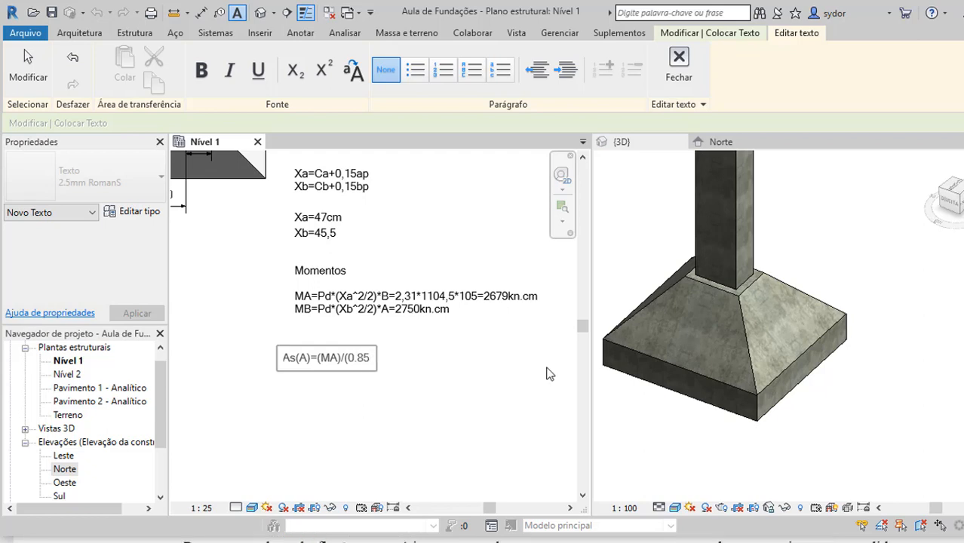
{"action": "type", "text": "*d"}
Replace the d in the As(A) formula with 55*, so that it ends with (0.85*55*.
{"action": "scroll", "coordinate": [648, 386], "scroll_direction": "down", "scroll_amount": 2}
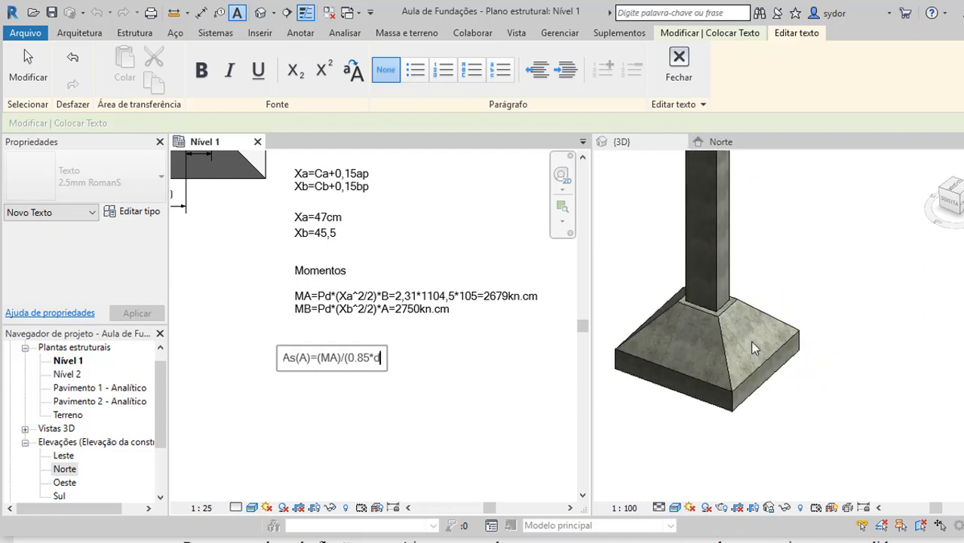
{"action": "scroll", "coordinate": [752, 349], "scroll_direction": "down", "scroll_amount": 1}
{"action": "scroll", "coordinate": [471, 294], "scroll_direction": "down", "scroll_amount": 3}
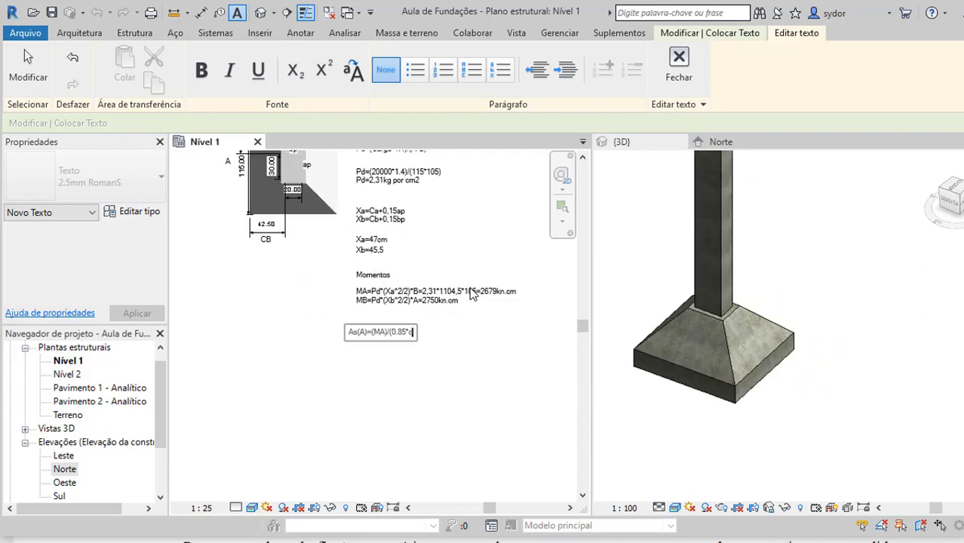
{"action": "scroll", "coordinate": [469, 293], "scroll_direction": "up", "scroll_amount": 2}
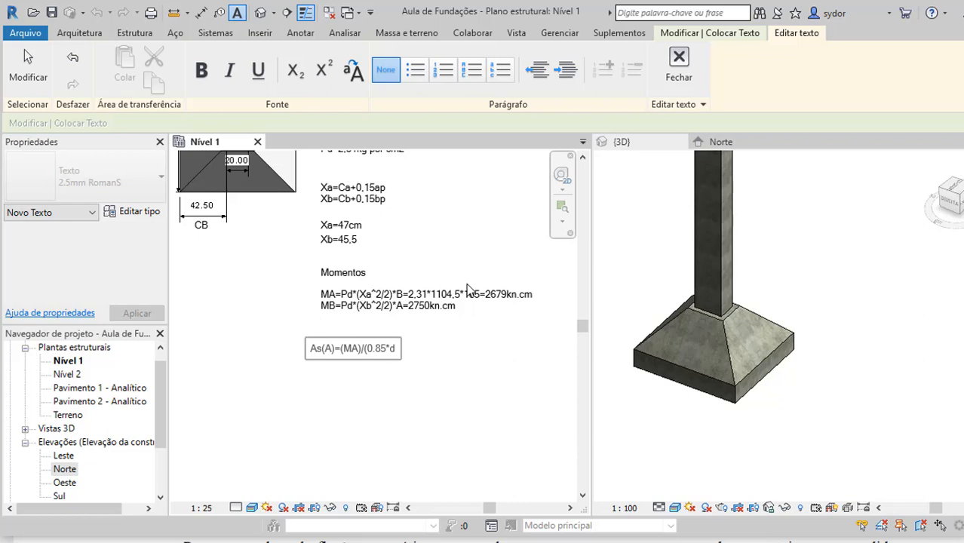
{"action": "key", "text": "BackSpace"}
{"action": "type", "text": "55*fyd"}
{"action": "key", "text": "BackSpace"}
{"action": "key", "text": "BackSpace"}
{"action": "key", "text": "BackSpace"}
Switch to the fx-82ES calculator, compute 50÷1.15 and convert the result to decimal form.
{"action": "left_click", "coordinate": [721, 486]}
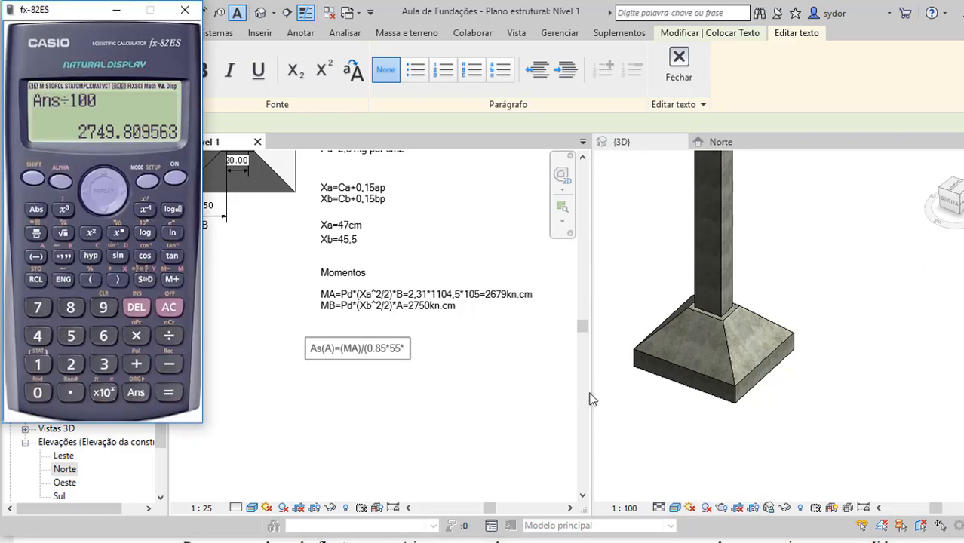
{"action": "left_click", "coordinate": [172, 306]}
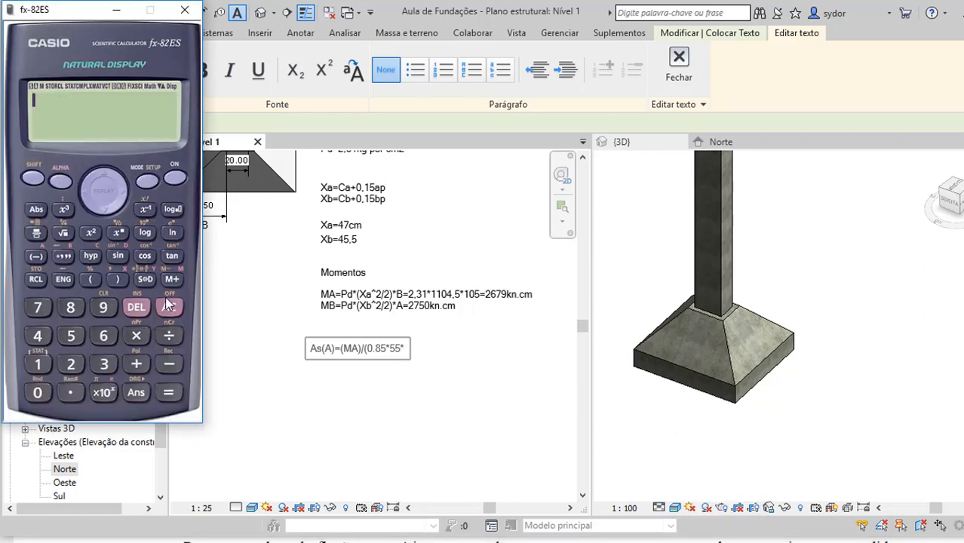
{"action": "left_click", "coordinate": [71, 336]}
{"action": "left_click", "coordinate": [37, 393]}
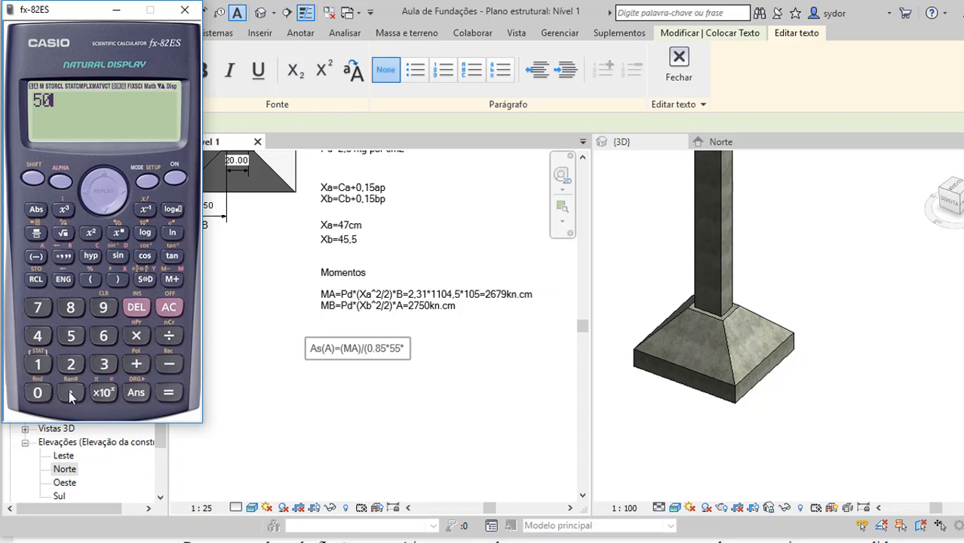
{"action": "left_click", "coordinate": [169, 336]}
{"action": "left_click", "coordinate": [39, 365]}
{"action": "left_click", "coordinate": [71, 393]}
{"action": "left_click", "coordinate": [38, 365]}
{"action": "left_click", "coordinate": [71, 336]}
{"action": "left_click", "coordinate": [168, 392]}
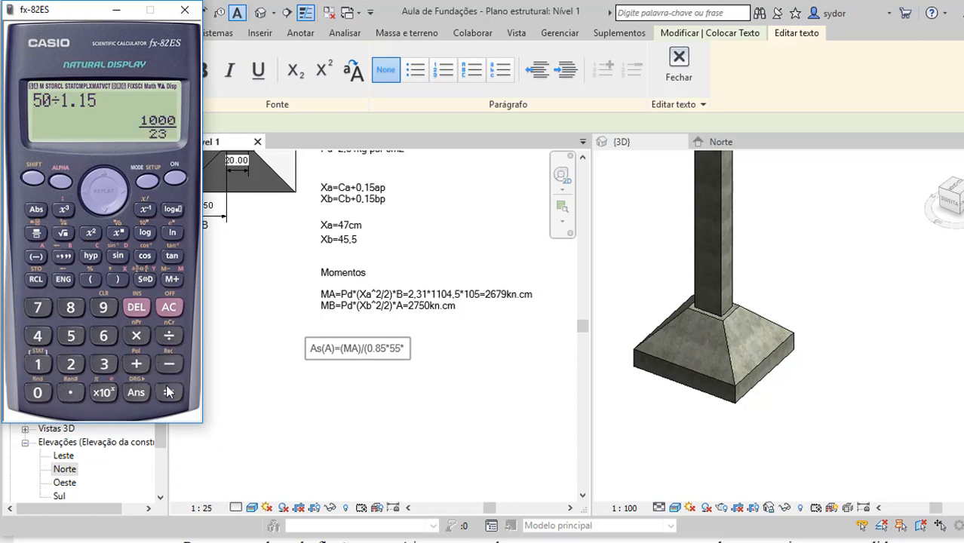
{"action": "left_click", "coordinate": [145, 279]}
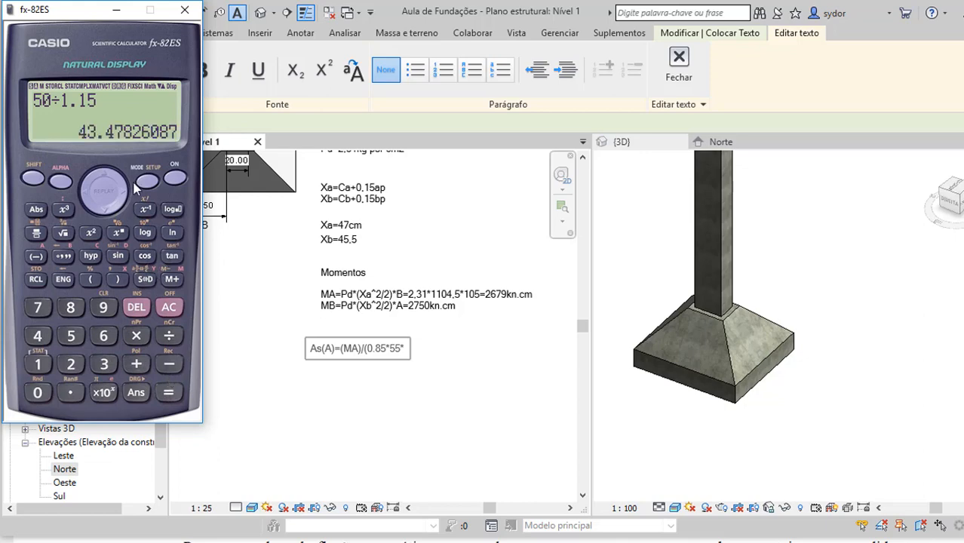
Switch back to Revit and complete the steel area formula so it reads As(A)=(2679)/(0.85*55*43,48)=.
{"action": "left_click", "coordinate": [117, 10]}
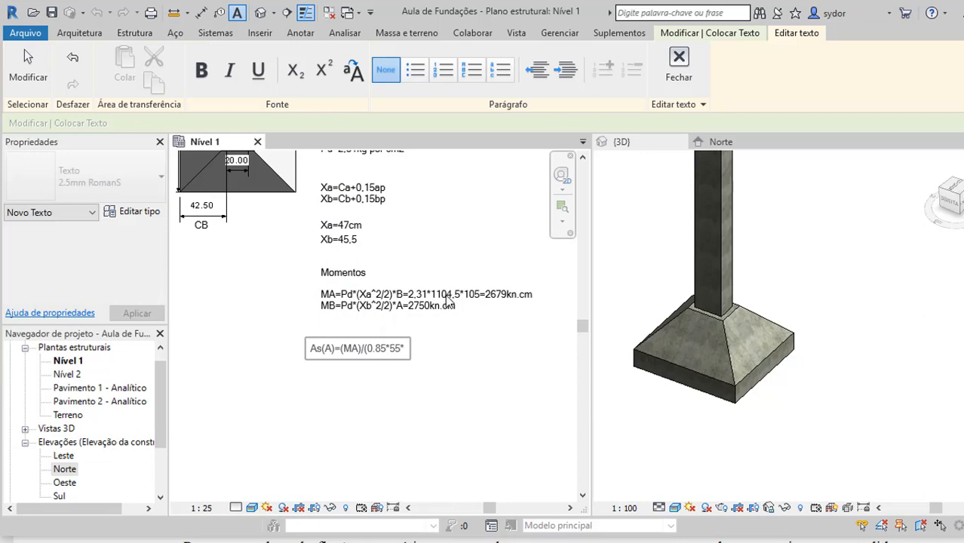
{"action": "type", "text": "43"}
{"action": "type", "text": "."}
{"action": "type", "text": "4"}
{"action": "type", "text": "8"}
{"action": "type", "text": ")"}
{"action": "type", "text": "="}
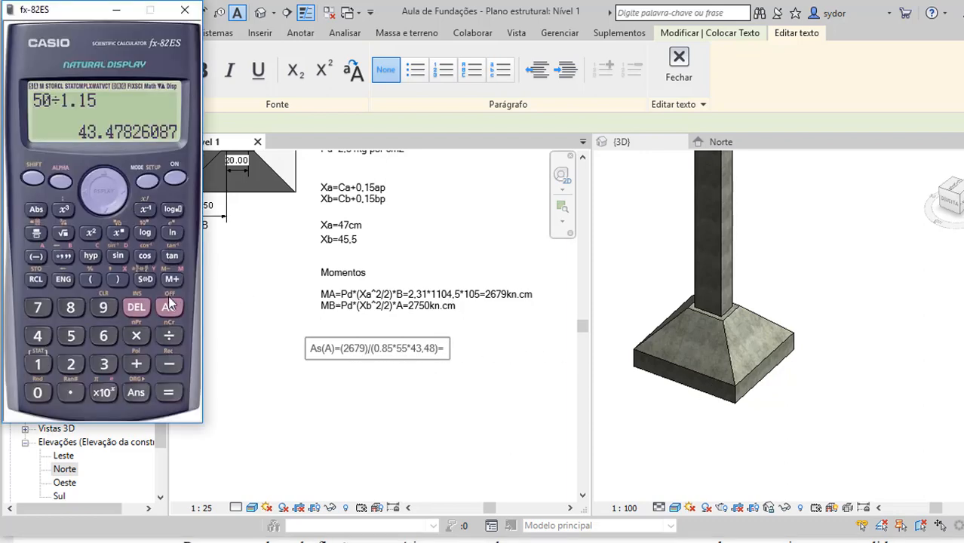
Clear the fx-82ES calculator and compute the As(A) steel area as 2679÷(0.85×55×43.48).
{"action": "left_click", "coordinate": [169, 308]}
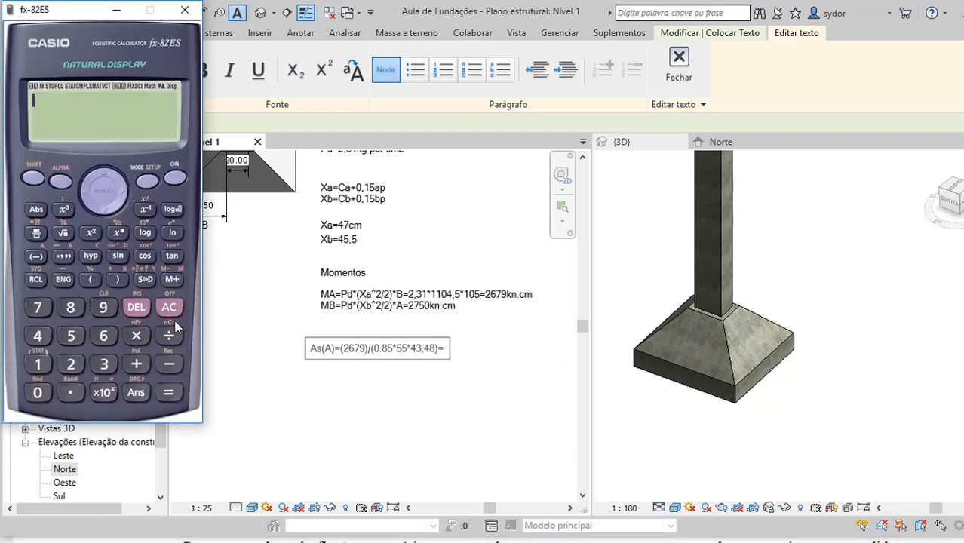
{"action": "left_click", "coordinate": [72, 367]}
{"action": "left_click", "coordinate": [103, 336]}
{"action": "left_click", "coordinate": [43, 312]}
{"action": "left_click", "coordinate": [104, 309]}
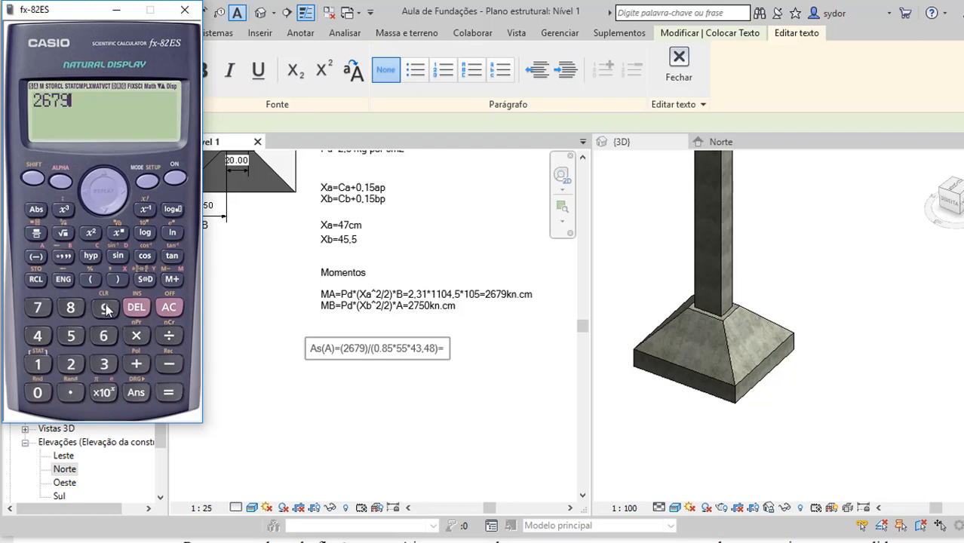
{"action": "left_click", "coordinate": [169, 335]}
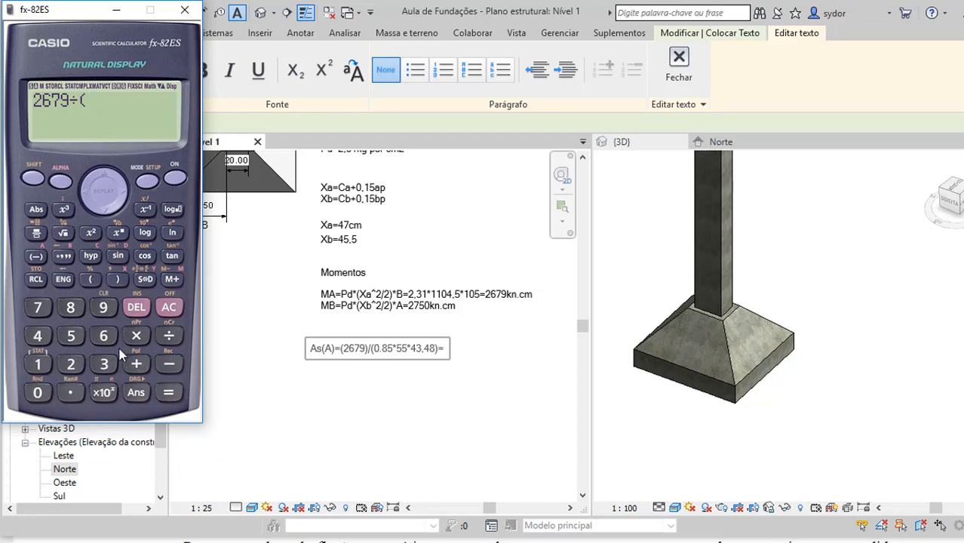
{"action": "left_click", "coordinate": [46, 393]}
{"action": "left_click", "coordinate": [74, 393]}
{"action": "left_click", "coordinate": [72, 309]}
{"action": "left_click", "coordinate": [71, 336]}
{"action": "left_click", "coordinate": [136, 336]}
{"action": "double_click", "coordinate": [71, 336]}
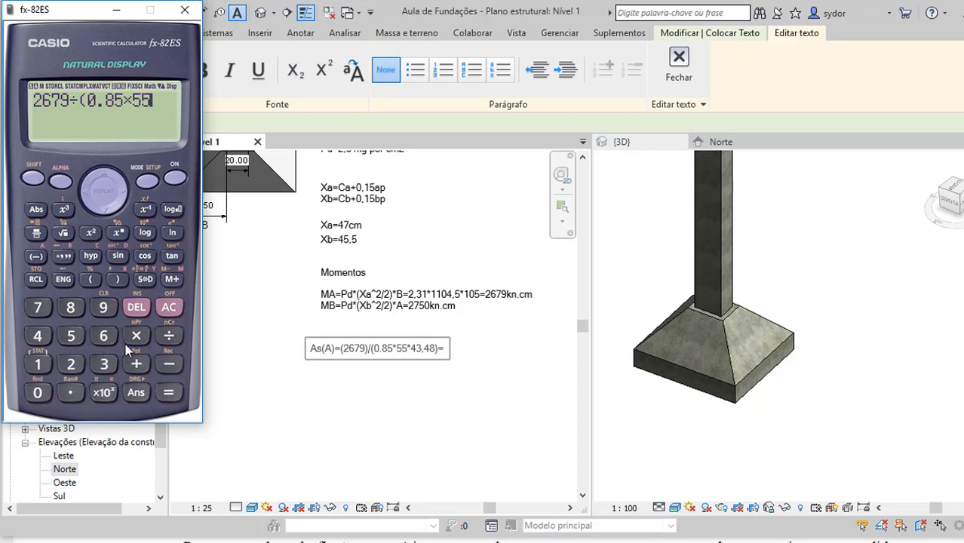
{"action": "left_click", "coordinate": [136, 336]}
{"action": "left_click", "coordinate": [37, 336]}
{"action": "left_click", "coordinate": [104, 364]}
{"action": "left_click", "coordinate": [70, 393]}
{"action": "left_click", "coordinate": [48, 340]}
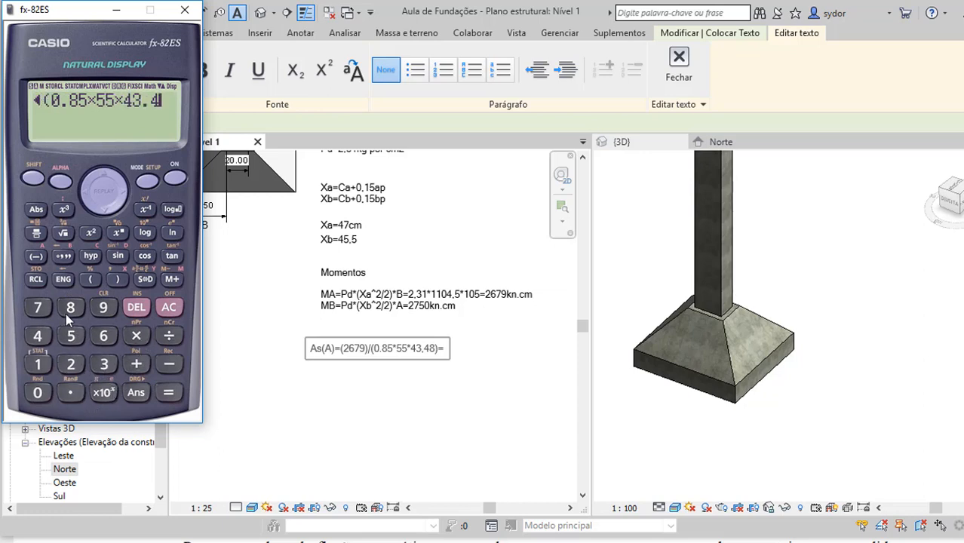
{"action": "left_click", "coordinate": [70, 307]}
{"action": "left_click", "coordinate": [117, 280]}
{"action": "left_click", "coordinate": [169, 393]}
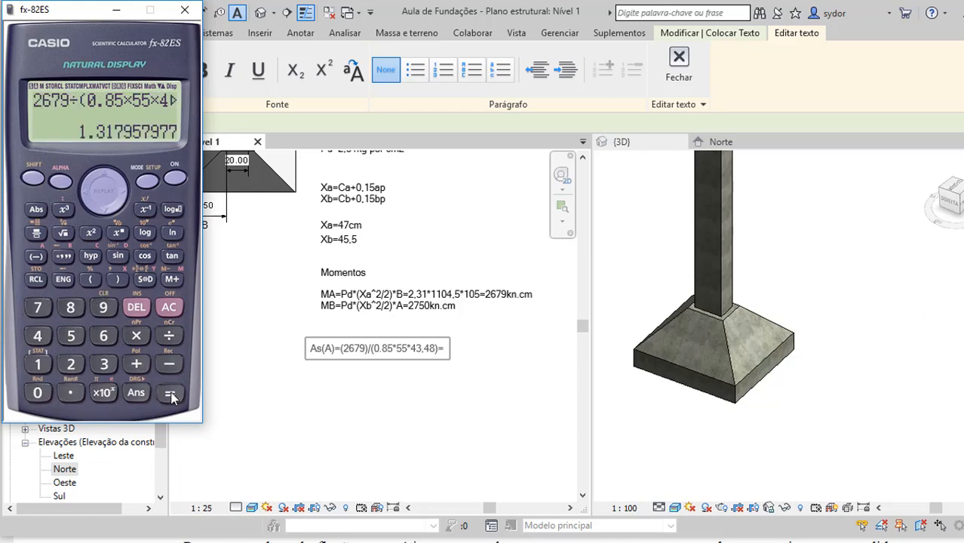
Return to Revit, add the result 1,31 to the end of the As(A) formula and finish the text note.
{"action": "left_click", "coordinate": [446, 345]}
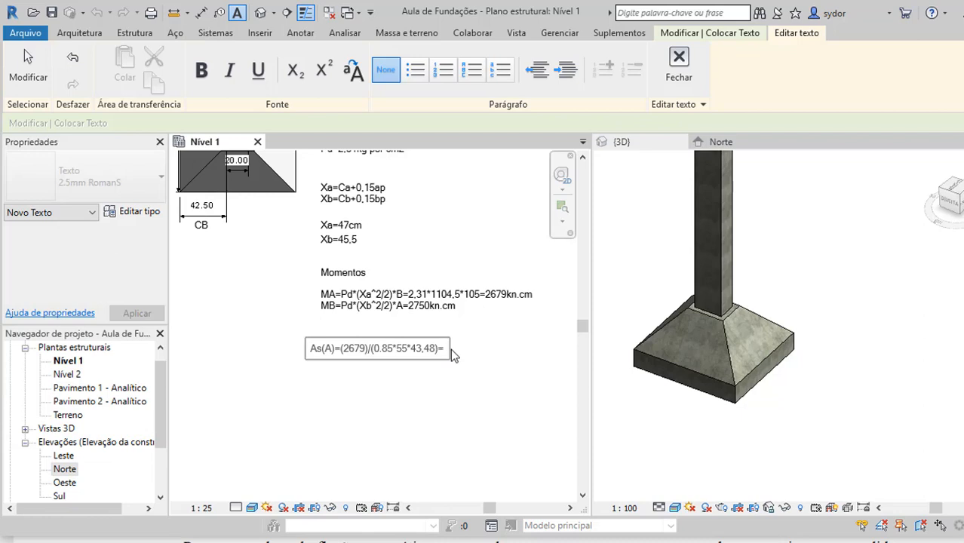
{"action": "type", "text": "1,31"}
{"action": "left_click", "coordinate": [494, 387]}
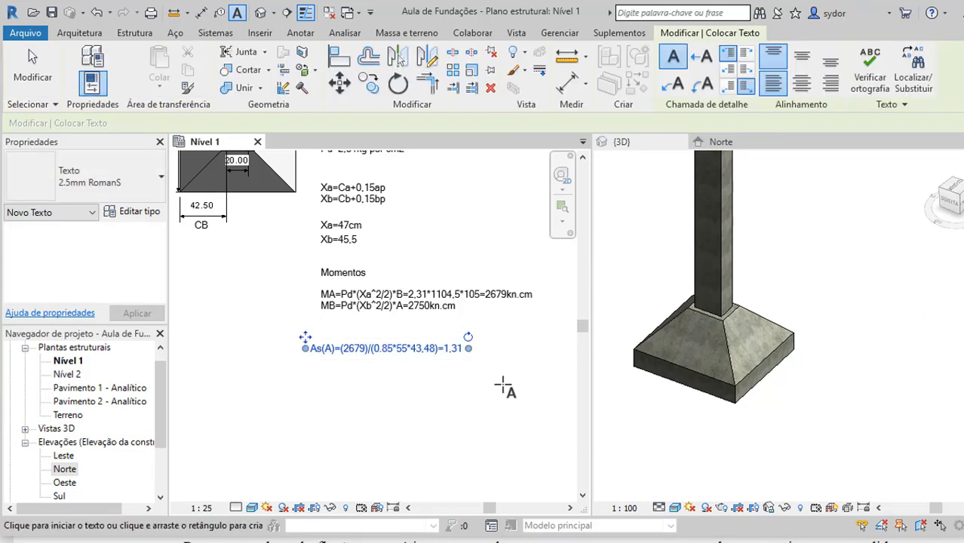
{"action": "scroll", "coordinate": [453, 369], "scroll_direction": "up", "scroll_amount": 1}
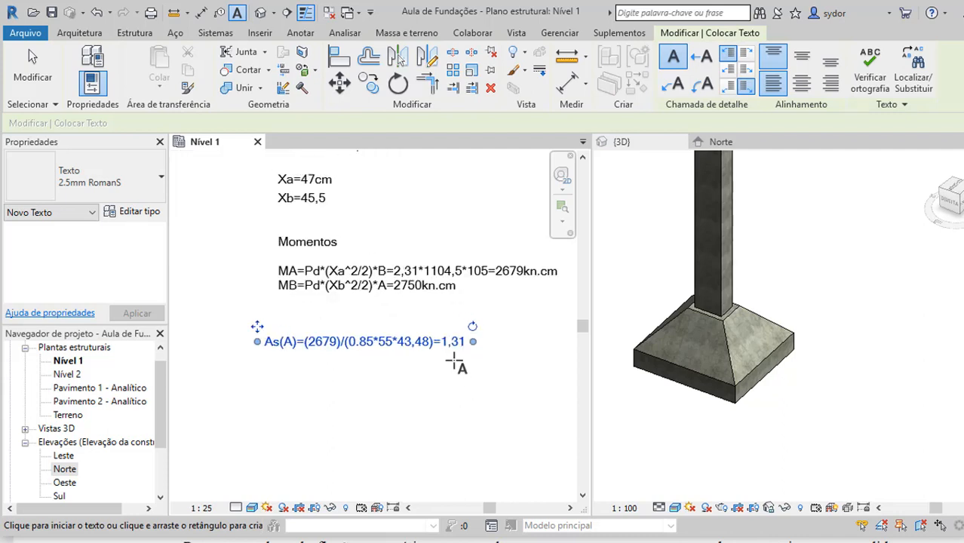
{"action": "scroll", "coordinate": [486, 337], "scroll_direction": "down", "scroll_amount": 1}
{"action": "double_click", "coordinate": [468, 340]}
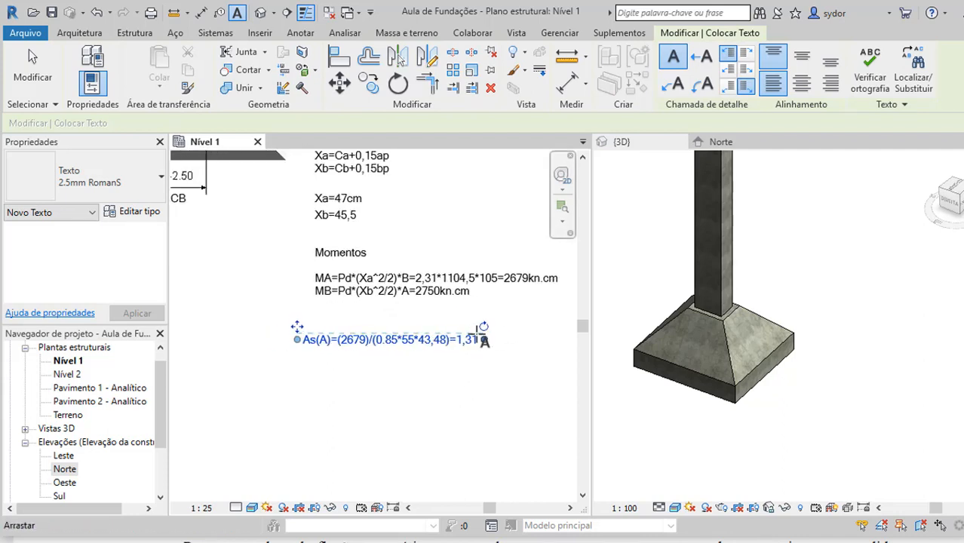
{"action": "key", "text": "Escape"}
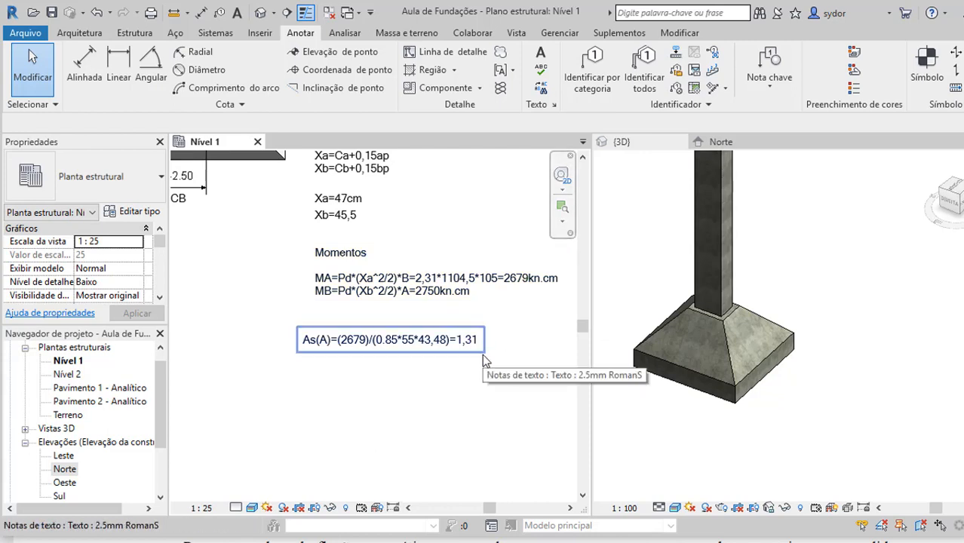
Clear the calculator, then in Revit place a new text note below the As(A) line and enter As(B)= in it.
{"action": "left_click", "coordinate": [685, 542]}
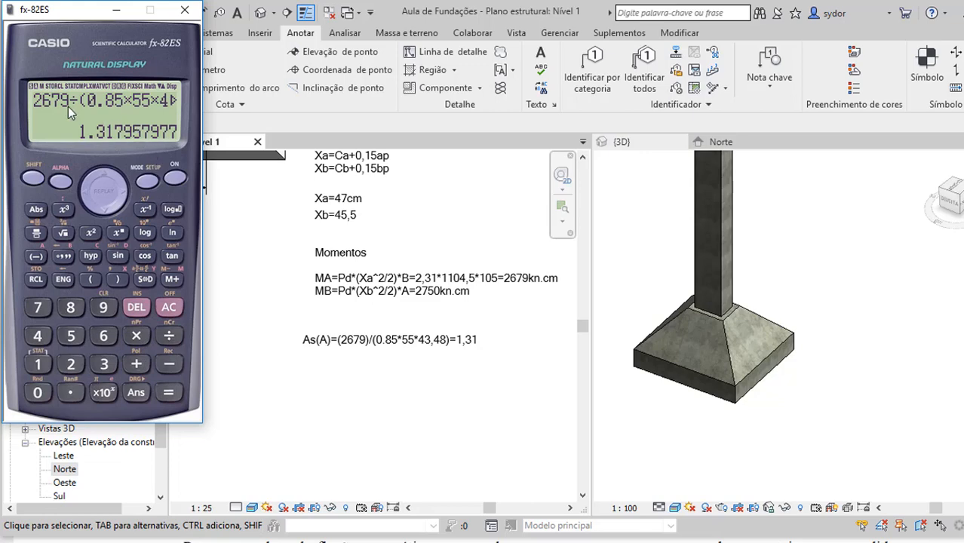
{"action": "left_click", "coordinate": [170, 311]}
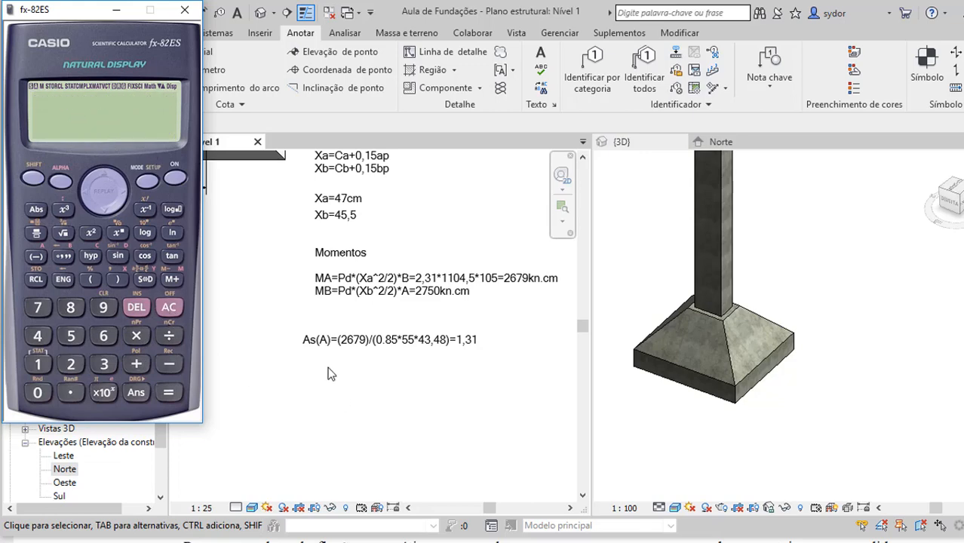
{"action": "left_click", "coordinate": [540, 52]}
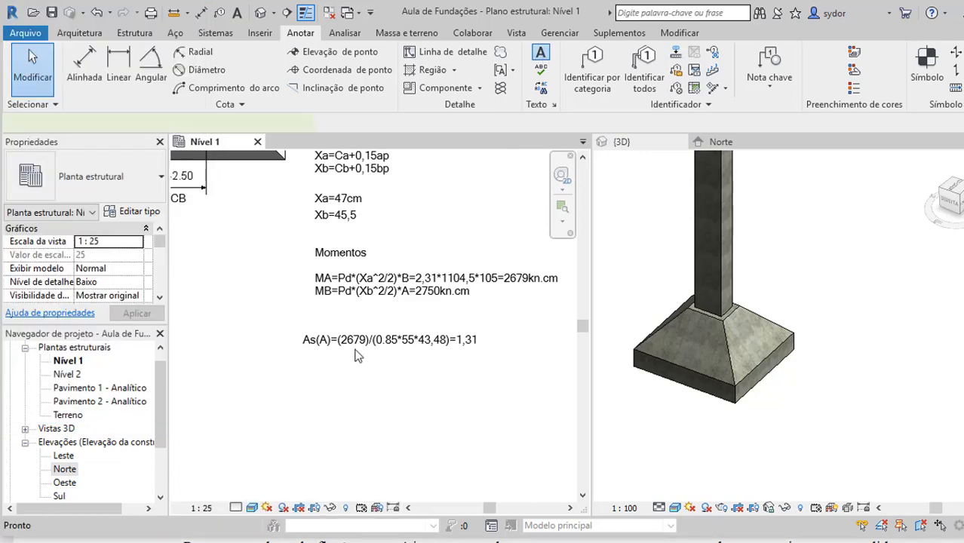
{"action": "left_click", "coordinate": [305, 370]}
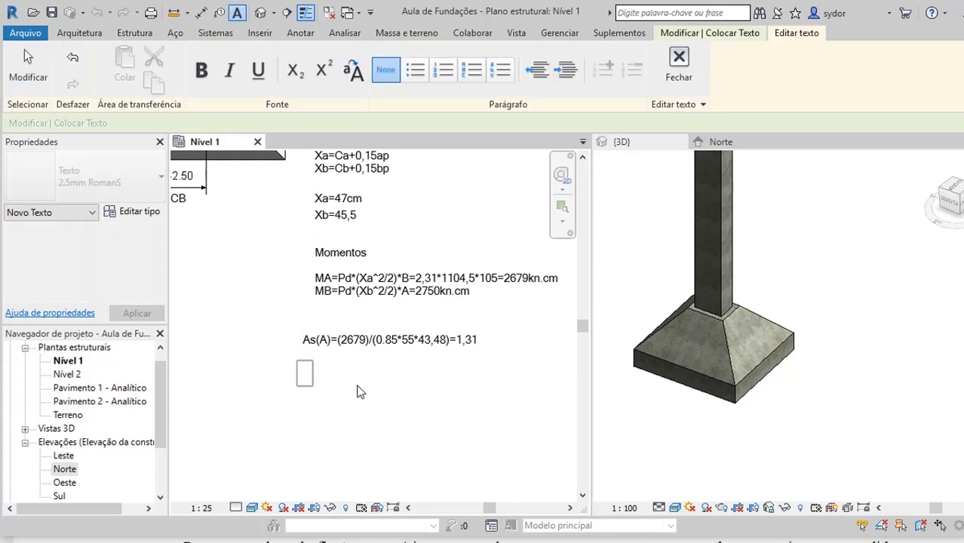
{"action": "type", "text": "As(B"}
{"action": "type", "text": ")"}
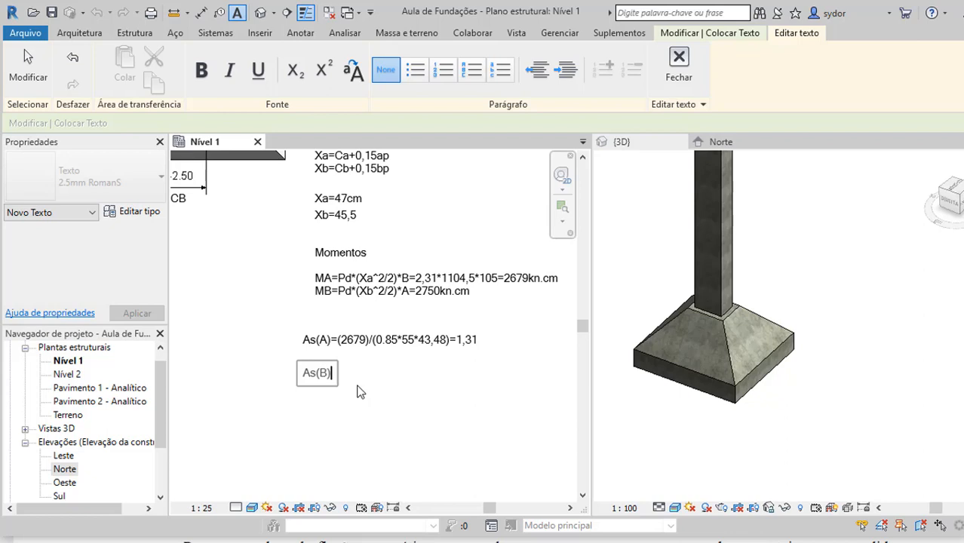
{"action": "type", "text": "="}
Switch to the calculator and compute the As(B) steel area as 2750÷(0.85×55×43.48).
{"action": "key", "text": "alt+Tab"}
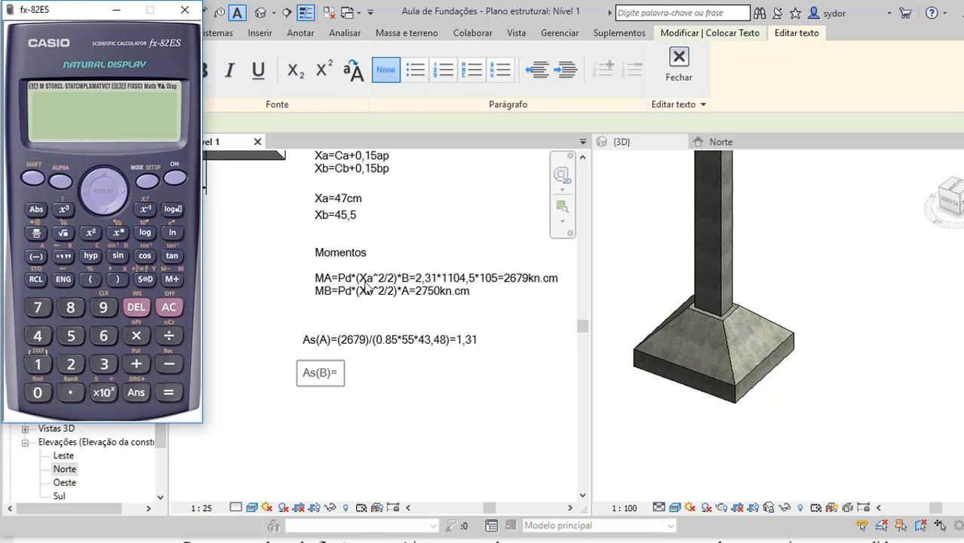
{"action": "left_click", "coordinate": [70, 365]}
{"action": "left_click", "coordinate": [168, 335]}
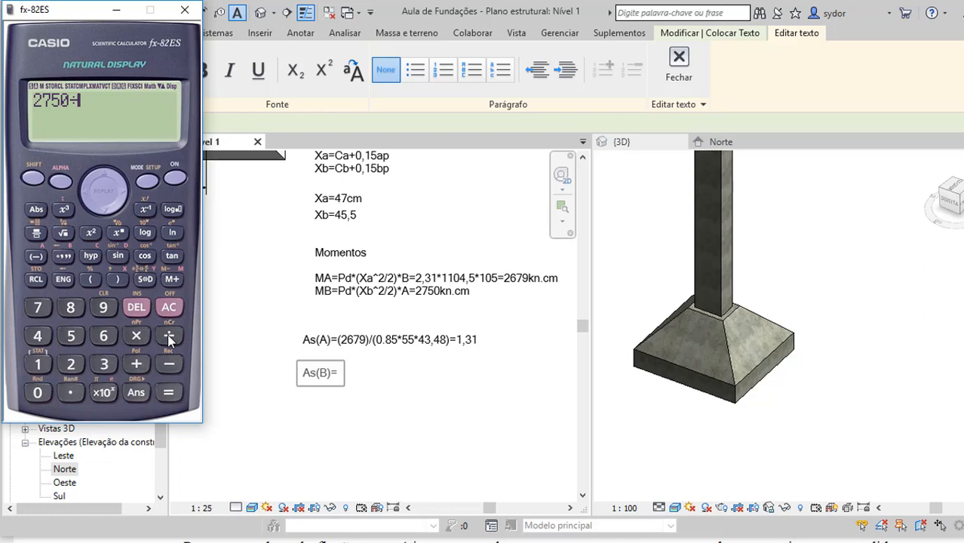
{"action": "left_click", "coordinate": [91, 278]}
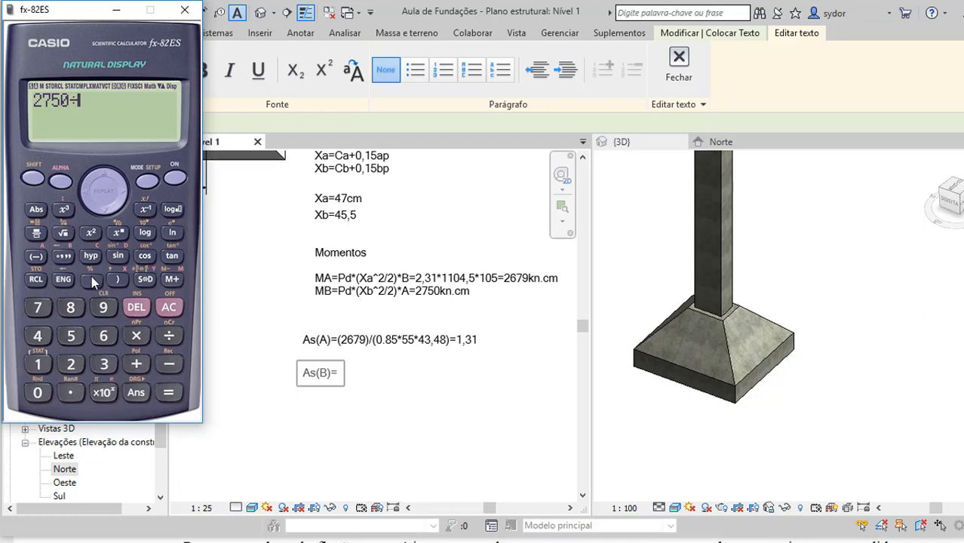
{"action": "left_click", "coordinate": [136, 339]}
{"action": "left_click", "coordinate": [73, 334]}
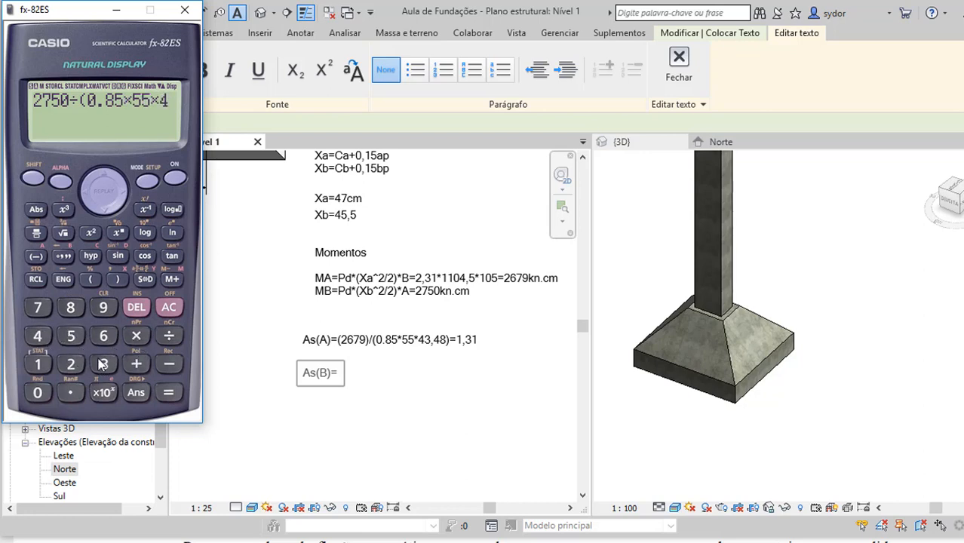
{"action": "left_click", "coordinate": [103, 364]}
{"action": "left_click", "coordinate": [70, 392]}
{"action": "left_click", "coordinate": [38, 336]}
{"action": "left_click", "coordinate": [70, 307]}
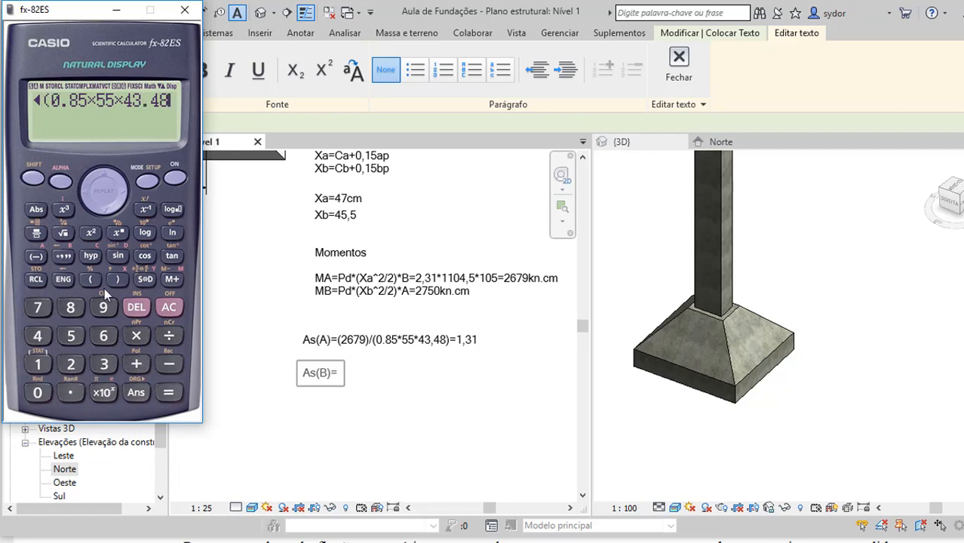
{"action": "left_click", "coordinate": [117, 280]}
{"action": "left_click", "coordinate": [167, 392]}
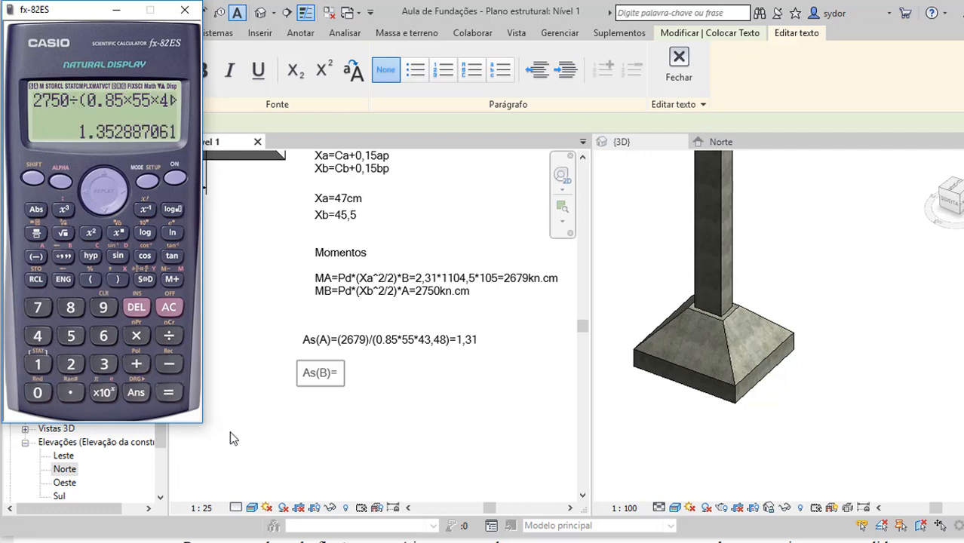
Return to Revit, complete the As(B) note with 1,35 and finish the text command.
{"action": "left_click", "coordinate": [339, 373]}
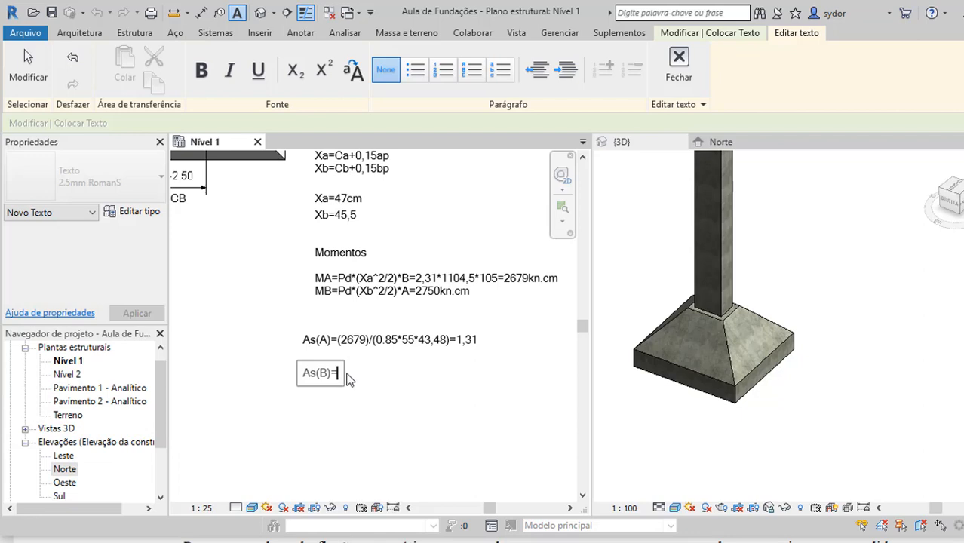
{"action": "type", "text": "1,35"}
{"action": "left_click", "coordinate": [406, 386]}
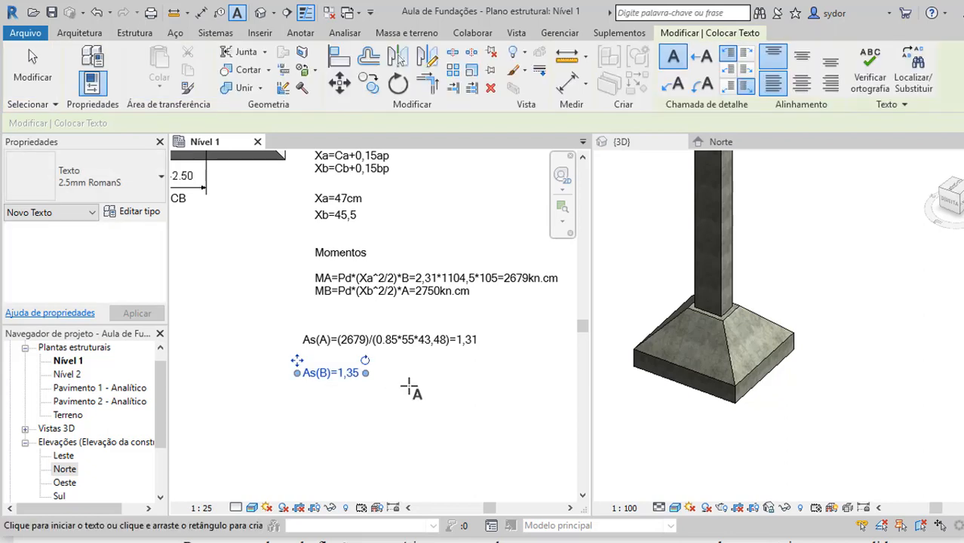
{"action": "key", "text": "Escape"}
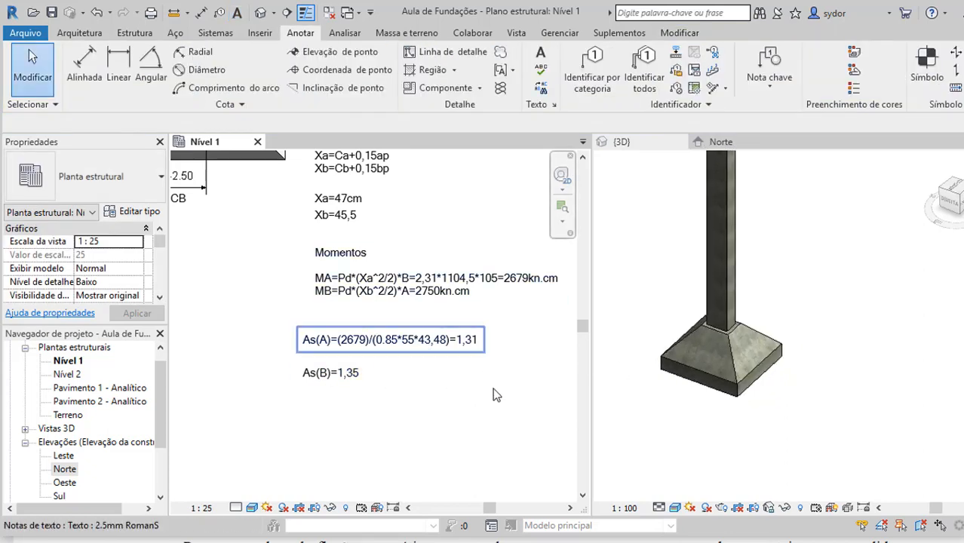
Create a horizontal building section across the middle of the footing on the Nível 1 plan.
{"action": "scroll", "coordinate": [495, 394], "scroll_direction": "down", "scroll_amount": 5}
{"action": "scroll", "coordinate": [406, 198], "scroll_direction": "up", "scroll_amount": 5}
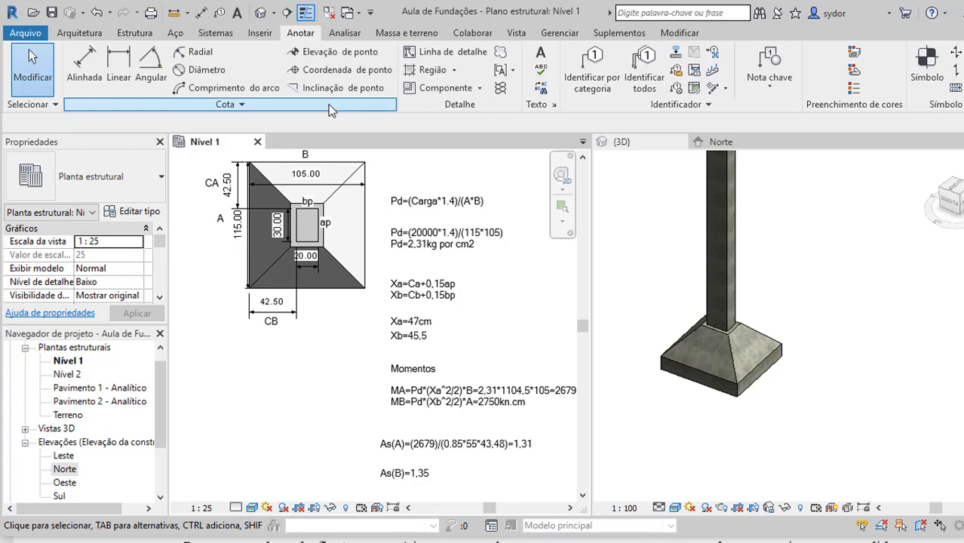
{"action": "left_click", "coordinate": [516, 33]}
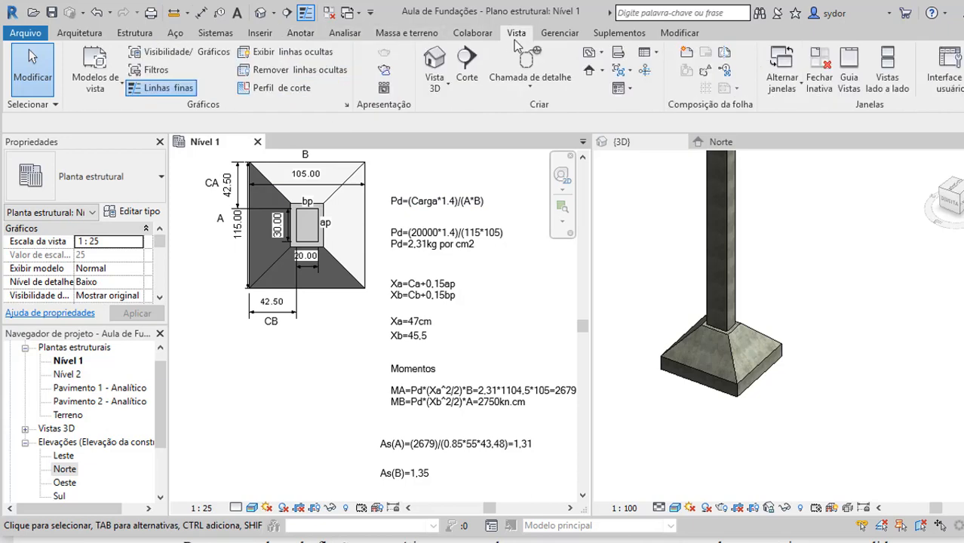
{"action": "left_click", "coordinate": [466, 62]}
{"action": "scroll", "coordinate": [490, 269], "scroll_direction": "down", "scroll_amount": 2}
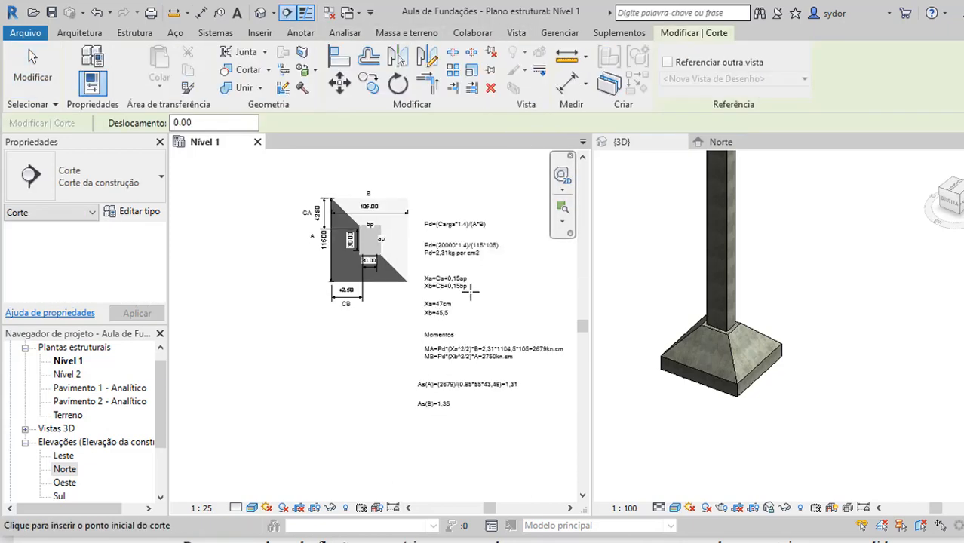
{"action": "left_click", "coordinate": [288, 242]}
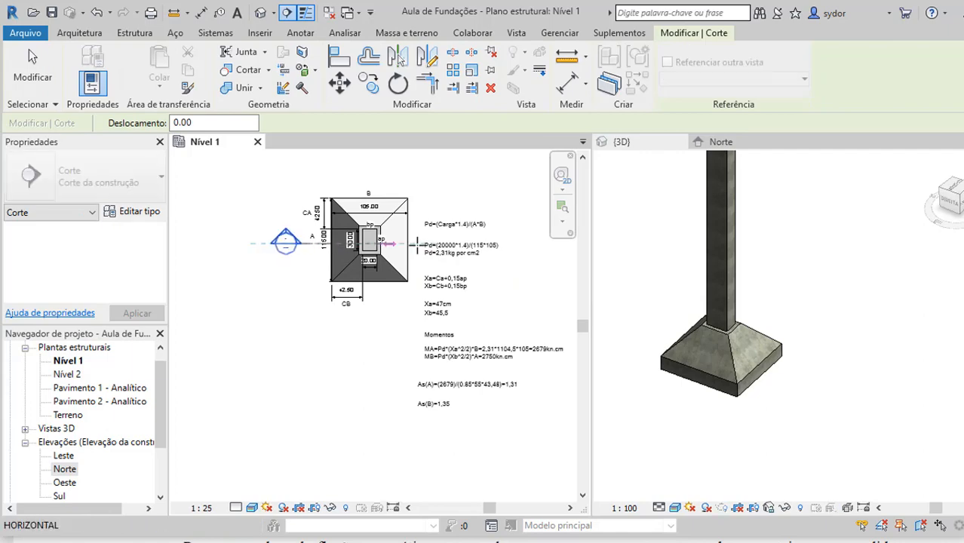
{"action": "left_click", "coordinate": [435, 245]}
{"action": "key", "text": "Escape"}
Open the view of the new section through the footing and bring the footing into close view.
{"action": "scroll", "coordinate": [418, 237], "scroll_direction": "up", "scroll_amount": 2}
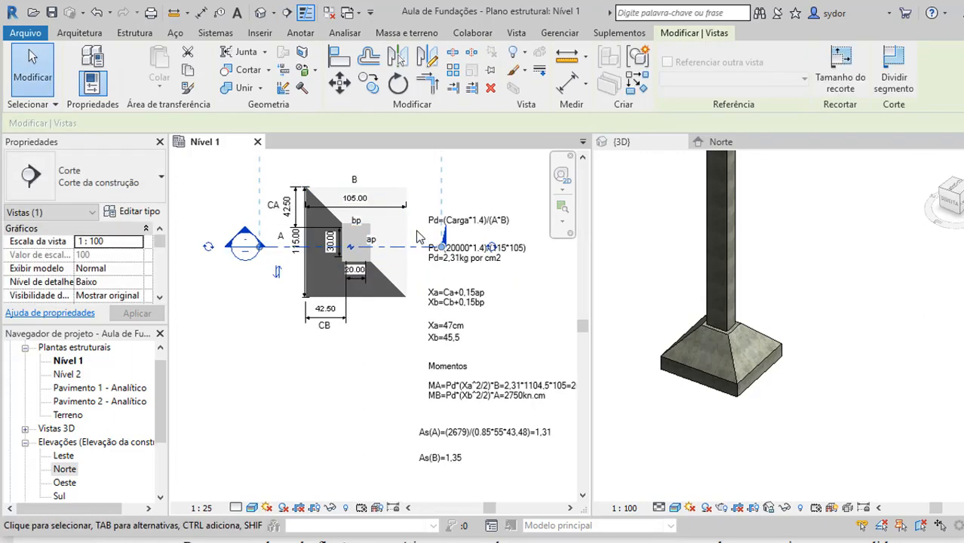
{"action": "left_click", "coordinate": [419, 236]}
{"action": "left_click", "coordinate": [414, 247]}
{"action": "right_click", "coordinate": [414, 248]}
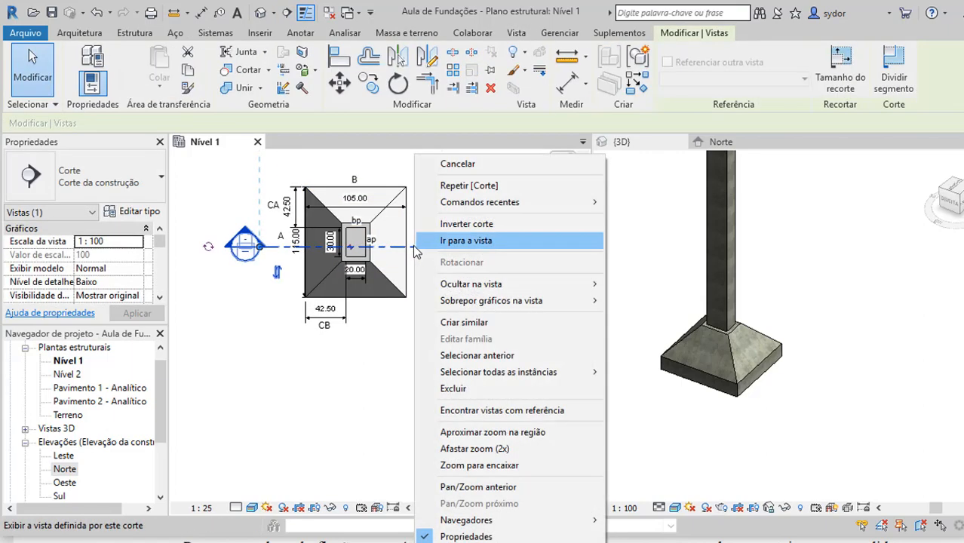
{"action": "left_click", "coordinate": [453, 241]}
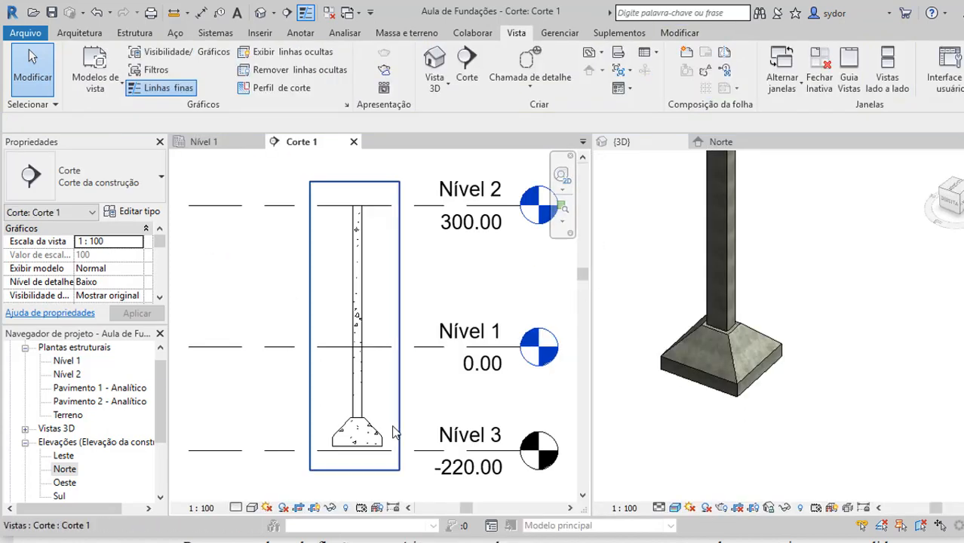
{"action": "scroll", "coordinate": [393, 432], "scroll_direction": "up", "scroll_amount": 5}
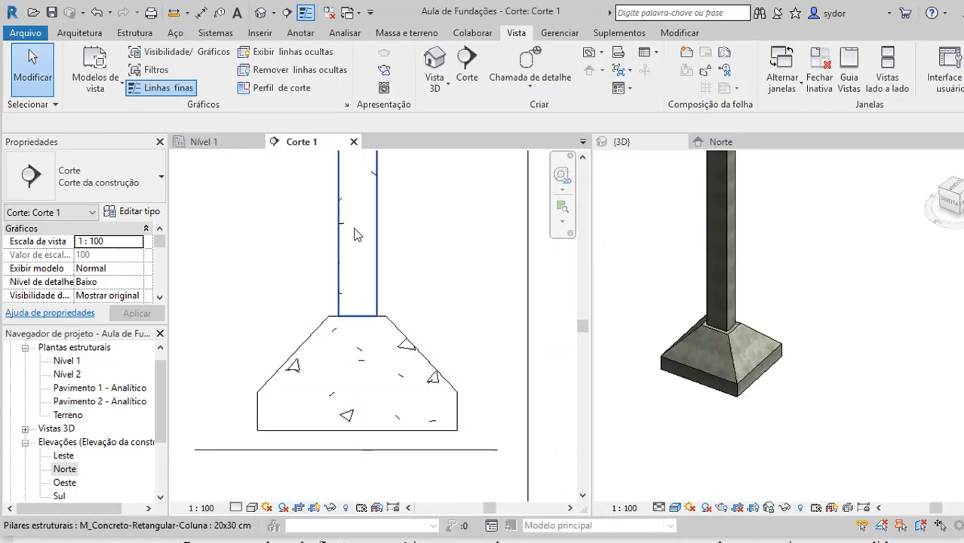
Dimension the height of the footing's rectangular base at its left side and set the section view scale to 1:10.
{"action": "left_click", "coordinate": [201, 13]}
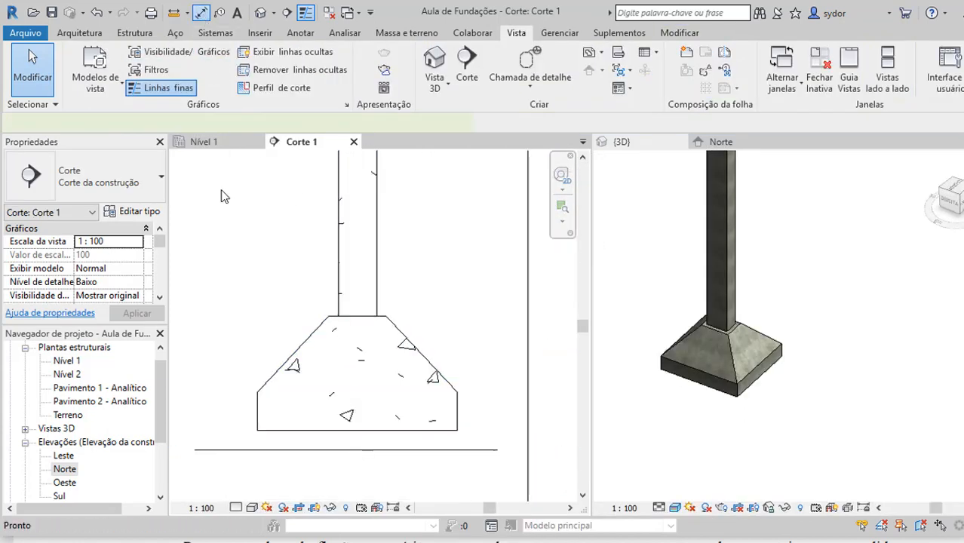
{"action": "left_click", "coordinate": [275, 431]}
{"action": "left_click", "coordinate": [280, 393]}
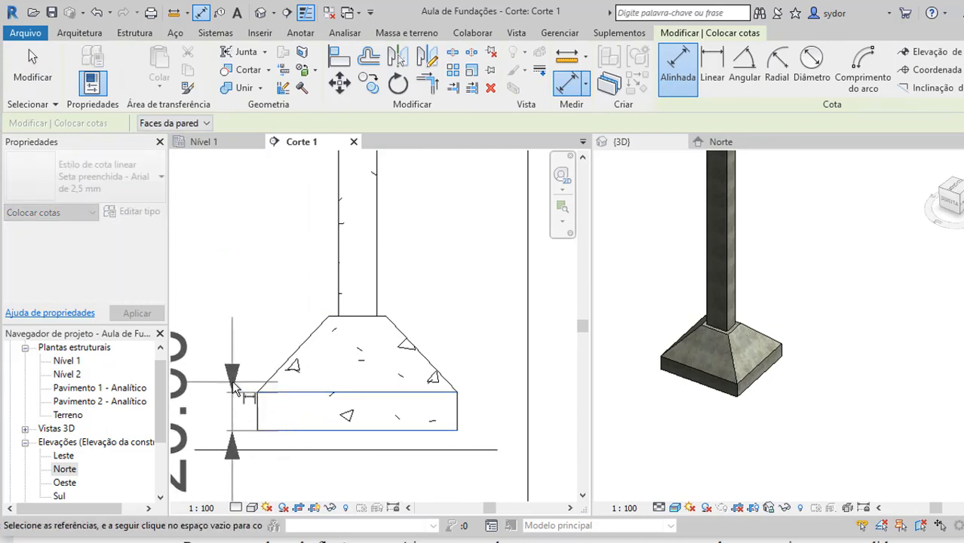
{"action": "left_click", "coordinate": [201, 507]}
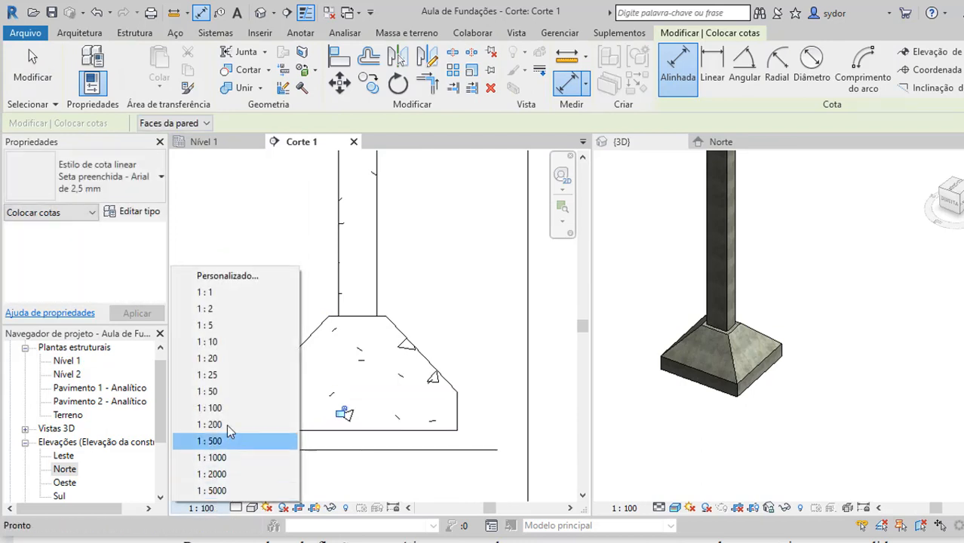
{"action": "left_click", "coordinate": [220, 343]}
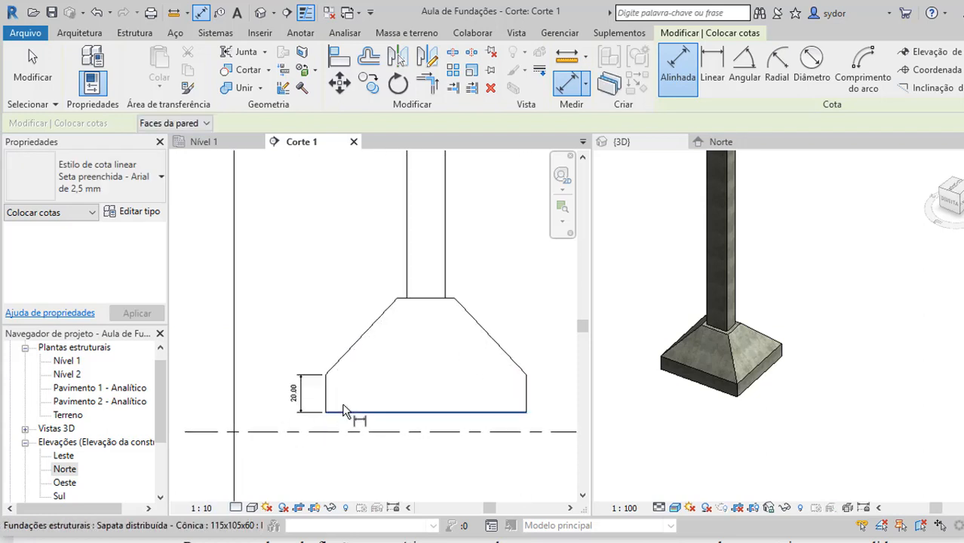
Add an aligned dimension for the footing's full base width below the section.
{"action": "scroll", "coordinate": [344, 407], "scroll_direction": "up", "scroll_amount": 3}
{"action": "scroll", "coordinate": [275, 374], "scroll_direction": "down", "scroll_amount": 2}
{"action": "scroll", "coordinate": [397, 395], "scroll_direction": "up", "scroll_amount": 1}
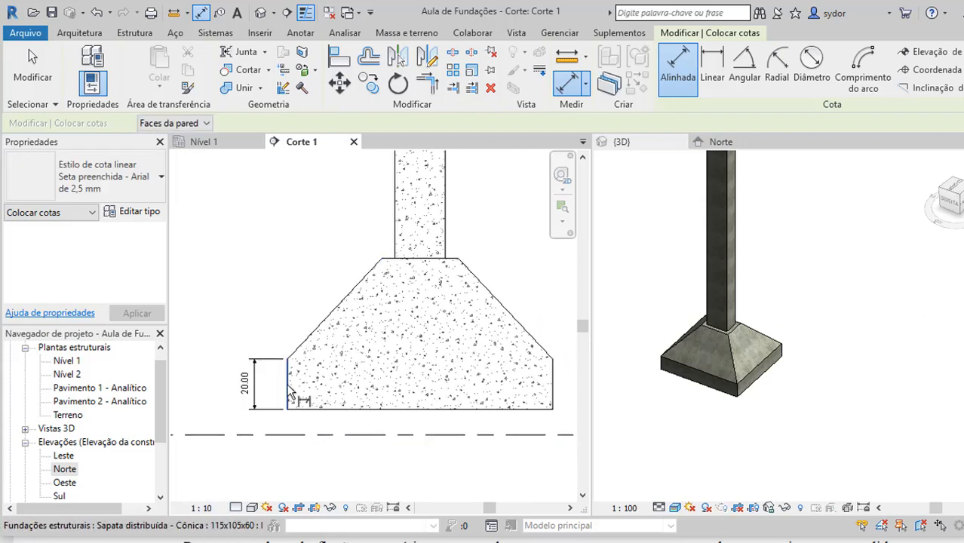
{"action": "left_click", "coordinate": [290, 394]}
{"action": "left_click", "coordinate": [553, 403]}
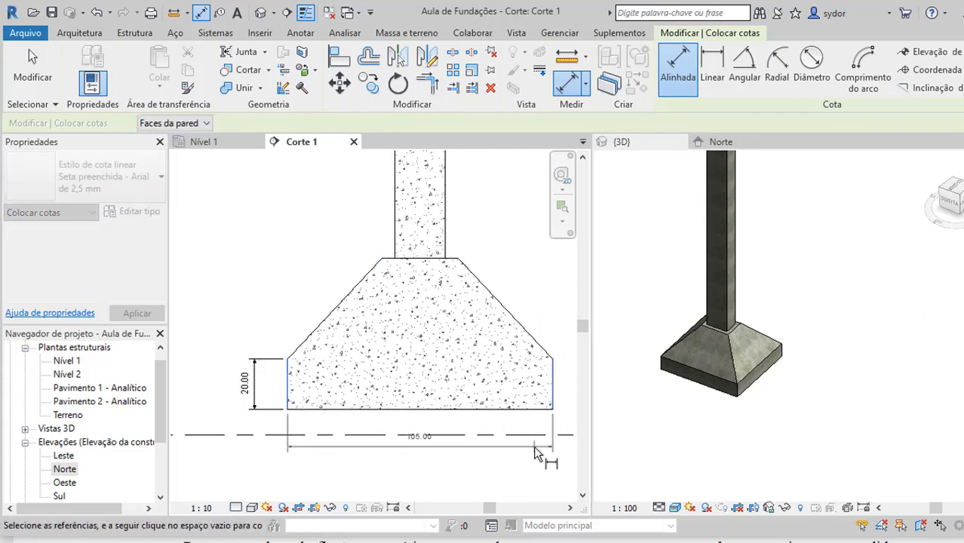
{"action": "left_click", "coordinate": [537, 451]}
{"action": "scroll", "coordinate": [511, 377], "scroll_direction": "down", "scroll_amount": 1}
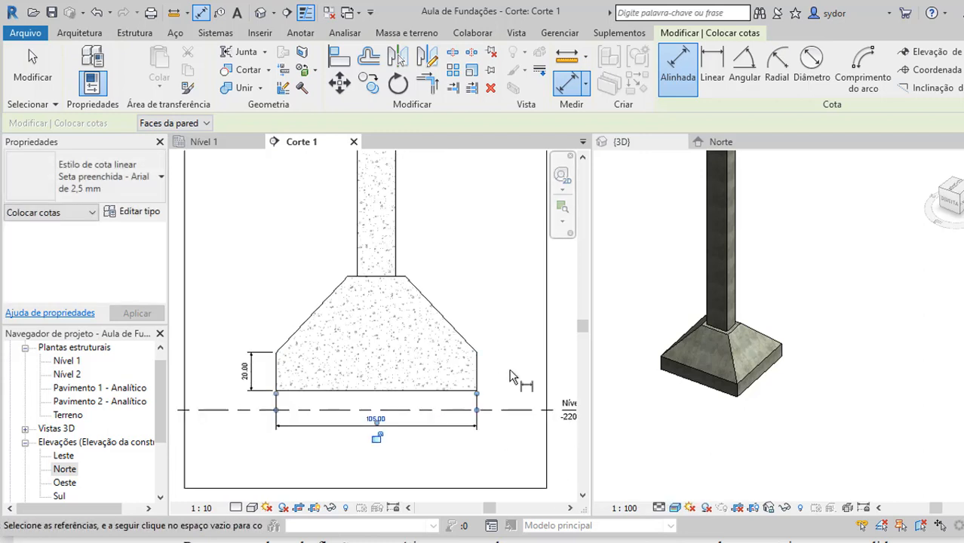
{"action": "scroll", "coordinate": [476, 392], "scroll_direction": "up", "scroll_amount": 1}
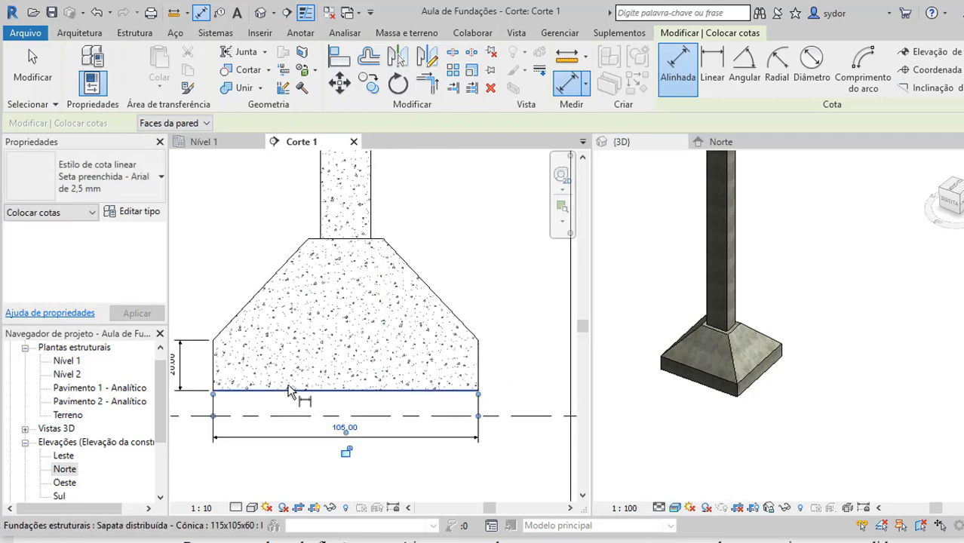
Dimension the height of the footing's sloped part, in line with the base height dimension.
{"action": "left_click", "coordinate": [246, 341]}
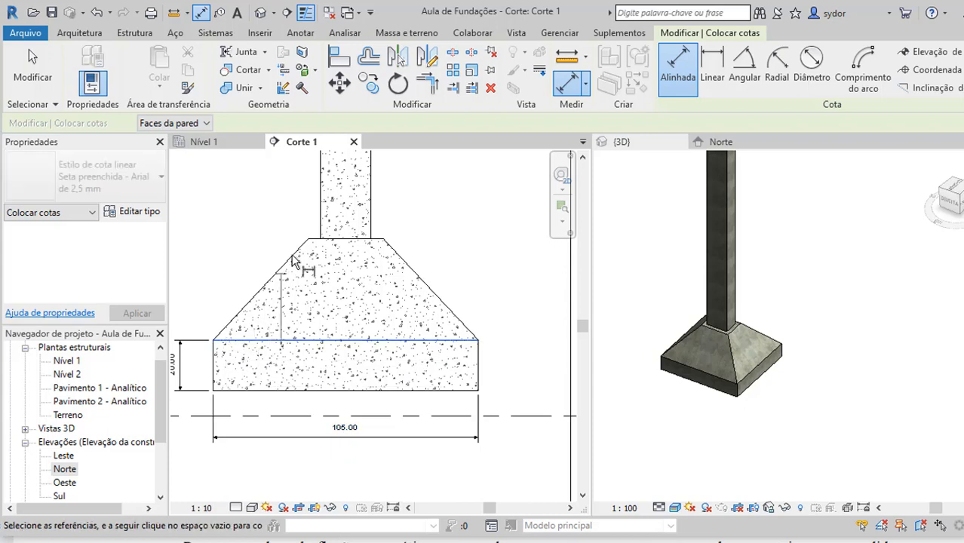
{"action": "left_click", "coordinate": [317, 239]}
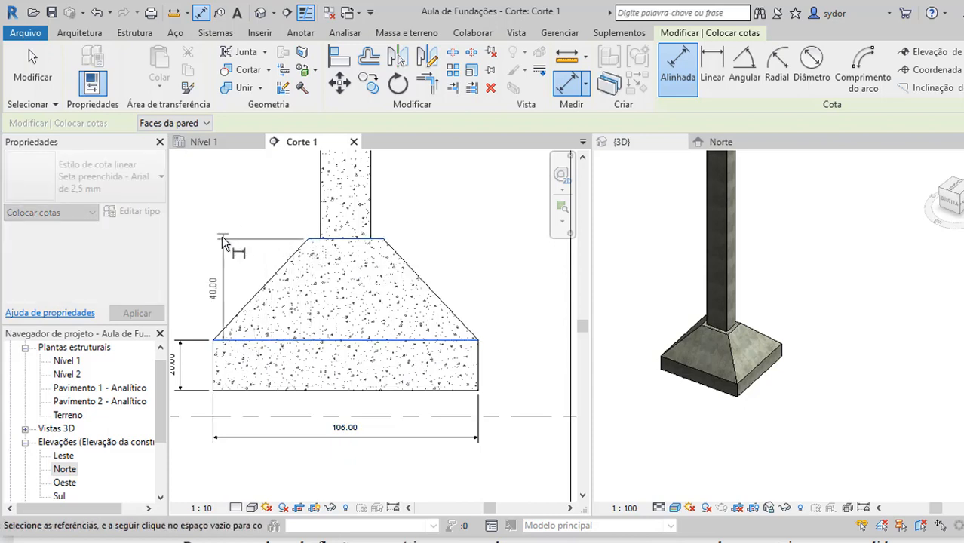
{"action": "left_click", "coordinate": [181, 245]}
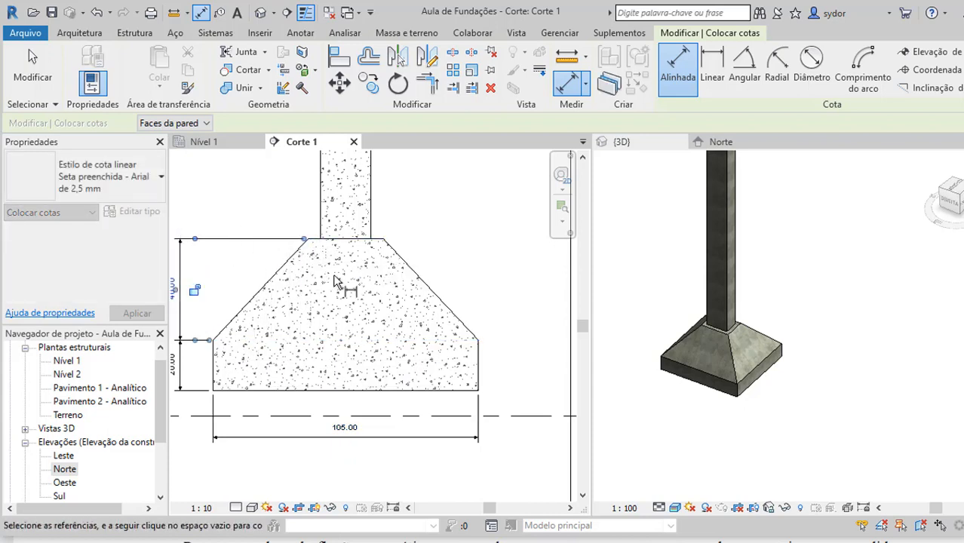
{"action": "scroll", "coordinate": [334, 277], "scroll_direction": "down", "scroll_amount": 1}
{"action": "scroll", "coordinate": [277, 265], "scroll_direction": "up", "scroll_amount": 1}
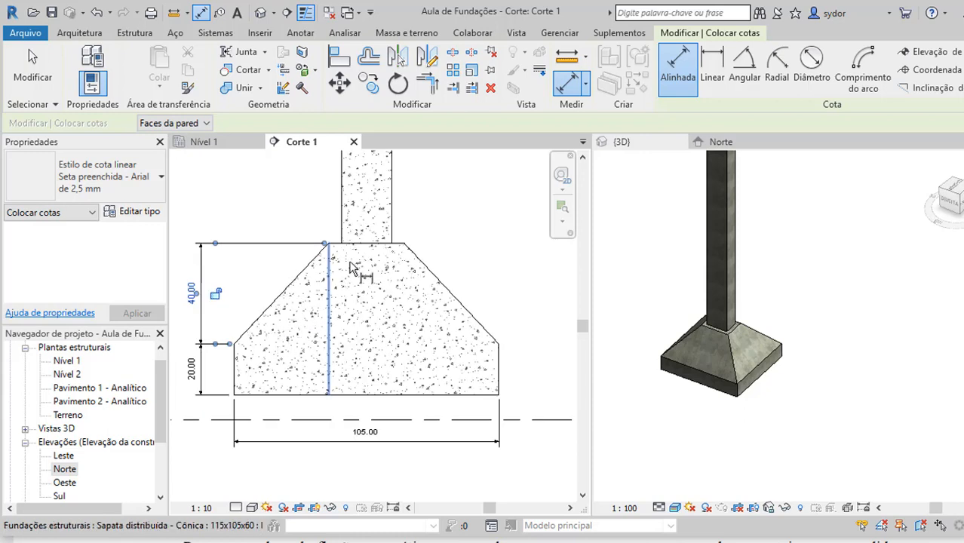
Dimension the width of the footing's top face just above it and finish dimensioning.
{"action": "scroll", "coordinate": [370, 245], "scroll_direction": "up", "scroll_amount": 2}
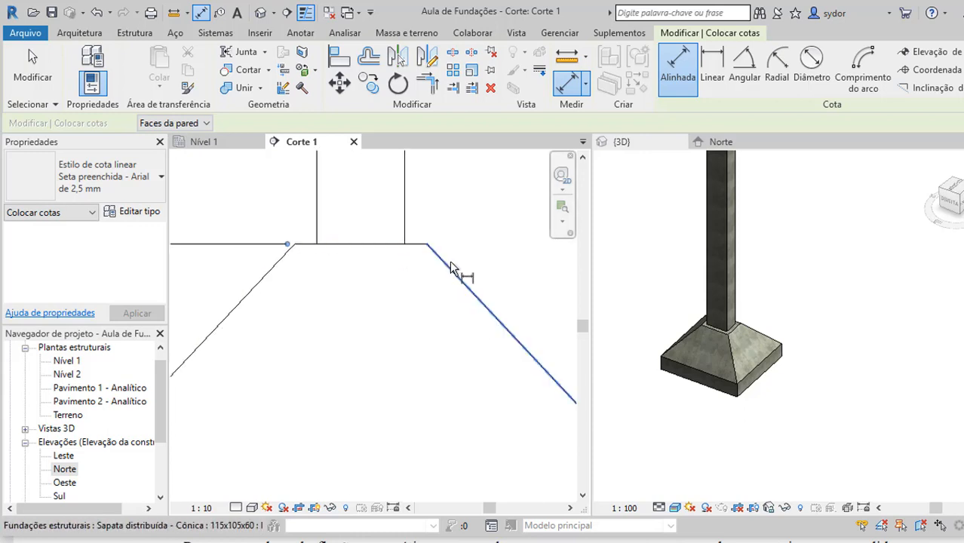
{"action": "left_click", "coordinate": [426, 269]}
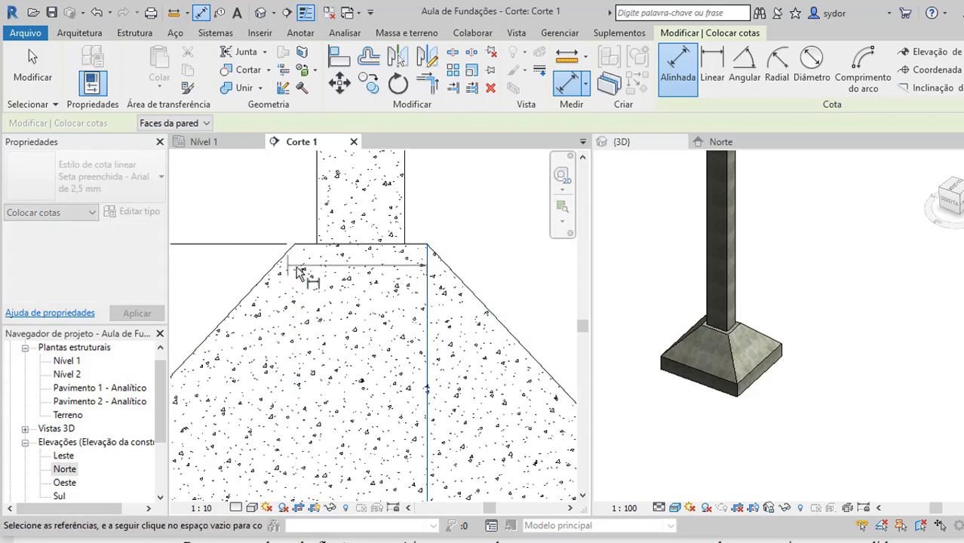
{"action": "left_click", "coordinate": [296, 273]}
{"action": "left_click", "coordinate": [377, 220]}
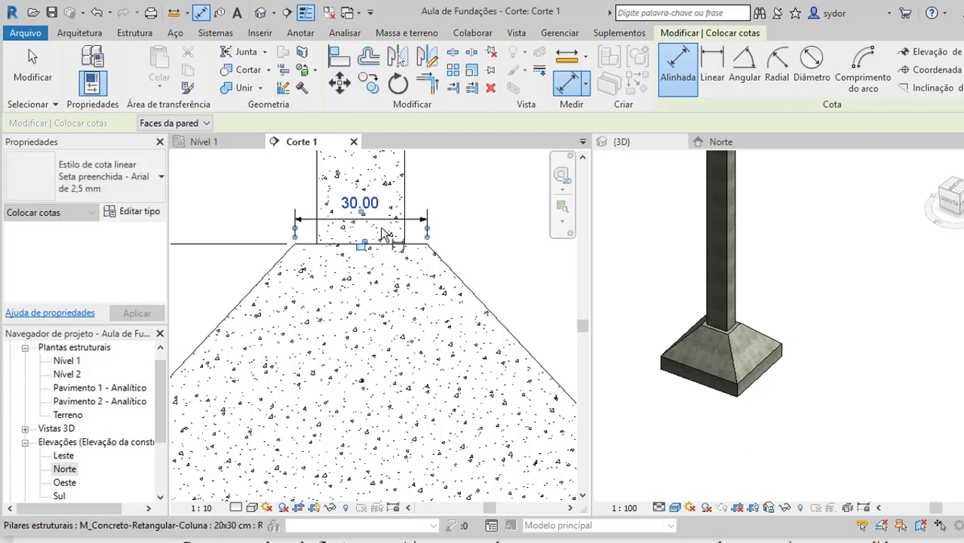
{"action": "scroll", "coordinate": [438, 226], "scroll_direction": "down", "scroll_amount": 4}
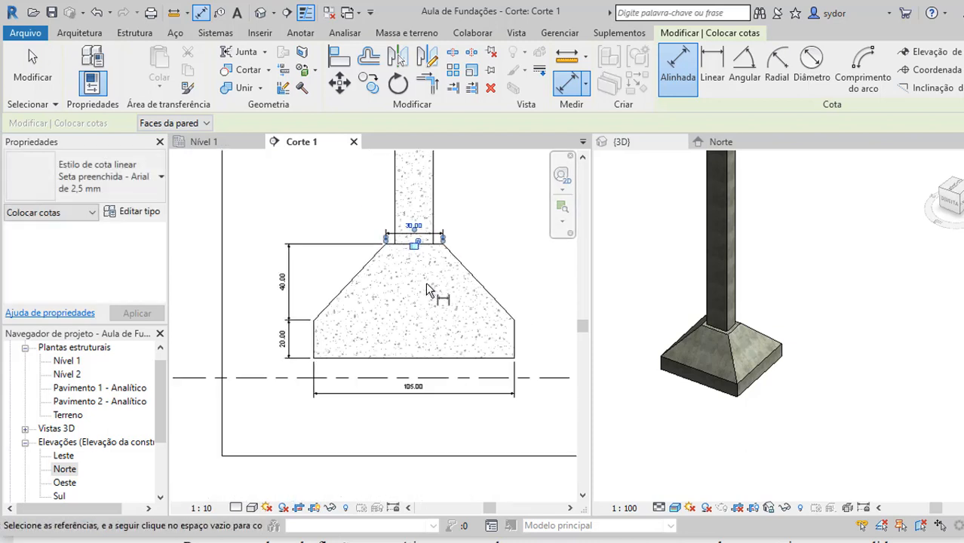
{"action": "key", "text": "Escape"}
{"action": "key", "text": "Escape"}
Switch to the calculator, clear it and add the trapezoid's two widths as 105+30.
{"action": "key", "text": "alt+Tab"}
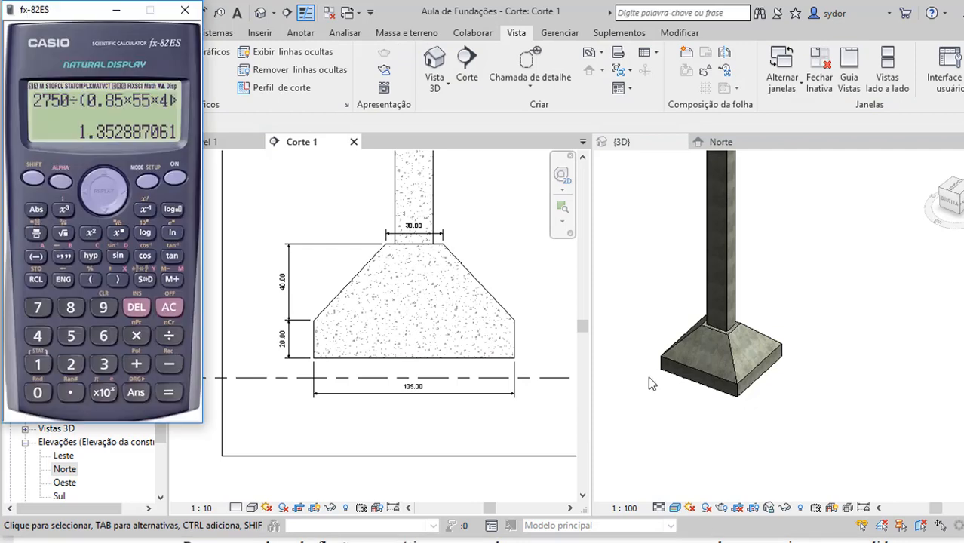
{"action": "left_click", "coordinate": [169, 307]}
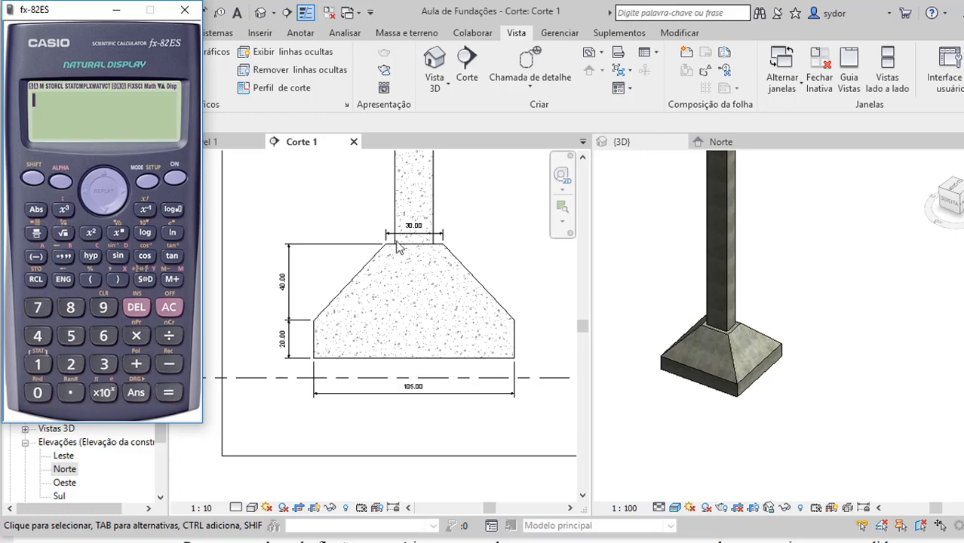
{"action": "left_click", "coordinate": [38, 364]}
{"action": "left_click", "coordinate": [38, 392]}
{"action": "left_click", "coordinate": [71, 336]}
{"action": "left_click", "coordinate": [138, 366]}
{"action": "left_click", "coordinate": [39, 392]}
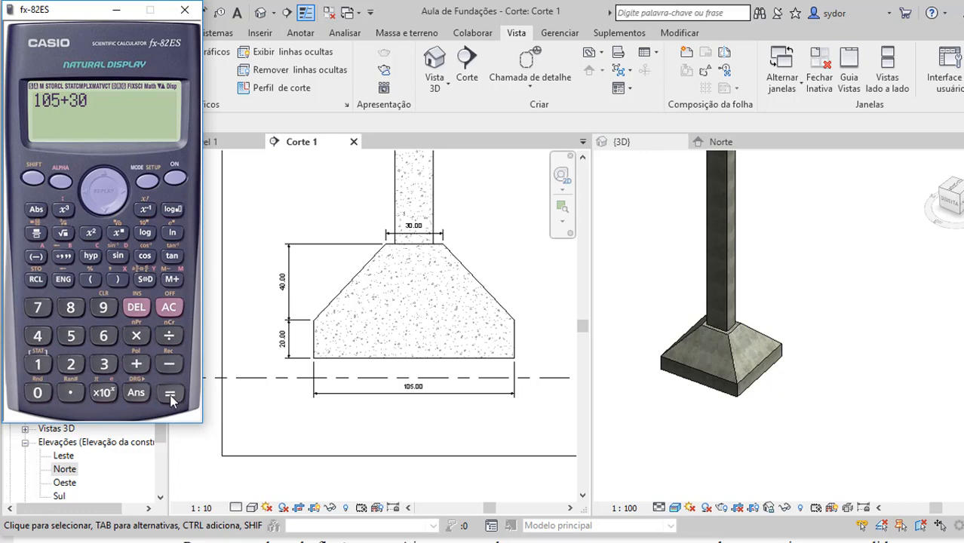
{"action": "left_click", "coordinate": [168, 393]}
Divide the sum of the widths by 2 and multiply by the height 40 to get the trapezoid's area.
{"action": "left_click", "coordinate": [169, 341]}
{"action": "left_click", "coordinate": [71, 366]}
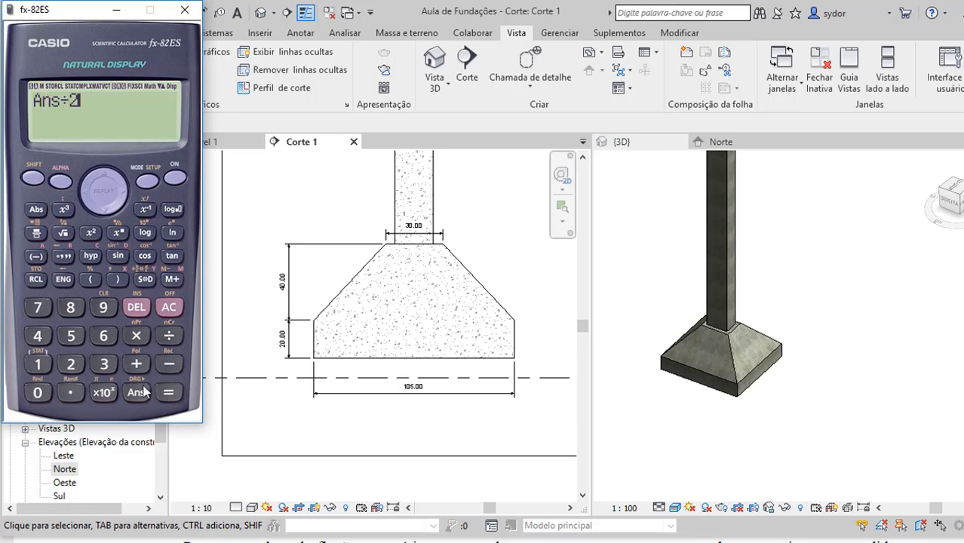
{"action": "left_click", "coordinate": [168, 392]}
{"action": "left_click", "coordinate": [143, 280]}
{"action": "left_click", "coordinate": [137, 336]}
{"action": "left_click", "coordinate": [37, 335]}
{"action": "left_click", "coordinate": [37, 392]}
{"action": "left_click", "coordinate": [169, 393]}
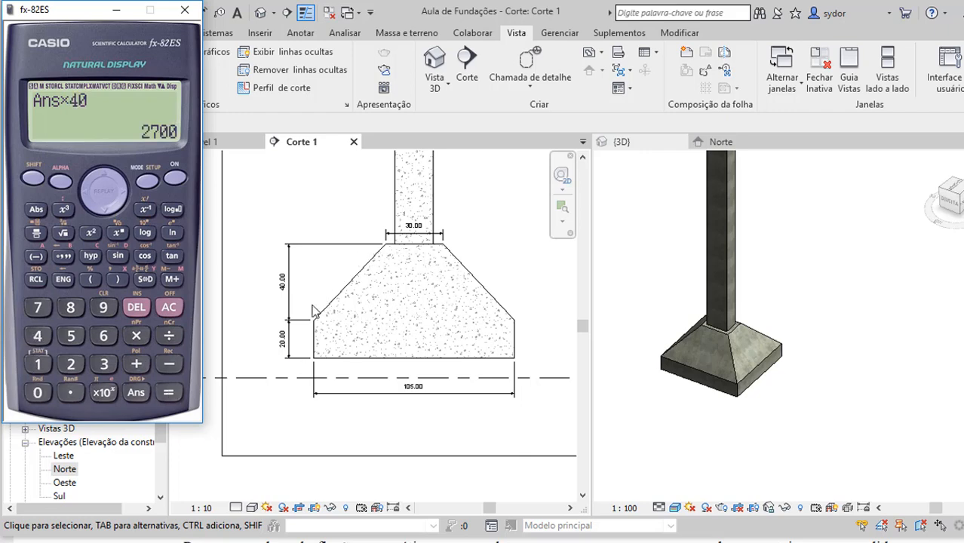
Add the rectangular base area to the previous result as (20×105).
{"action": "left_click", "coordinate": [137, 365]}
{"action": "left_click", "coordinate": [92, 281]}
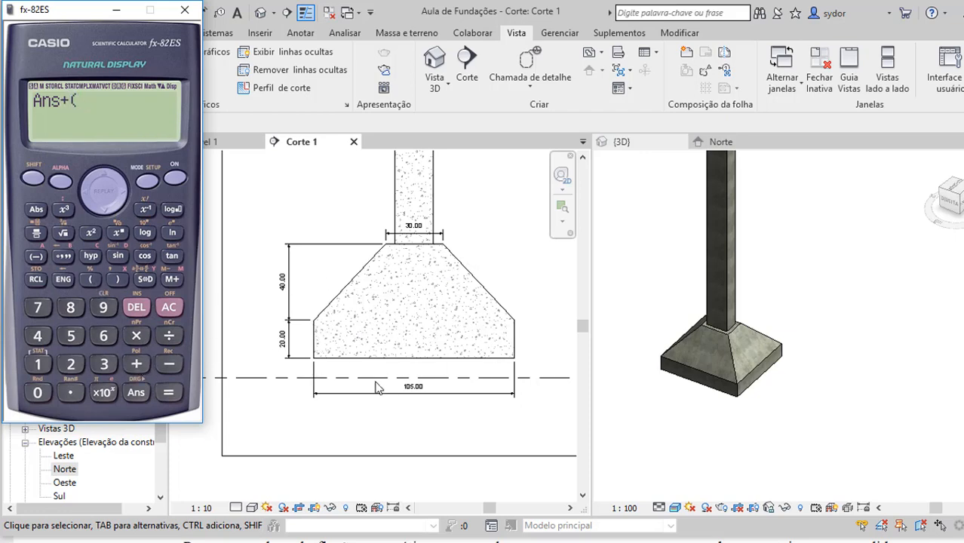
{"action": "left_click", "coordinate": [71, 365]}
{"action": "left_click", "coordinate": [39, 392]}
{"action": "left_click", "coordinate": [40, 390]}
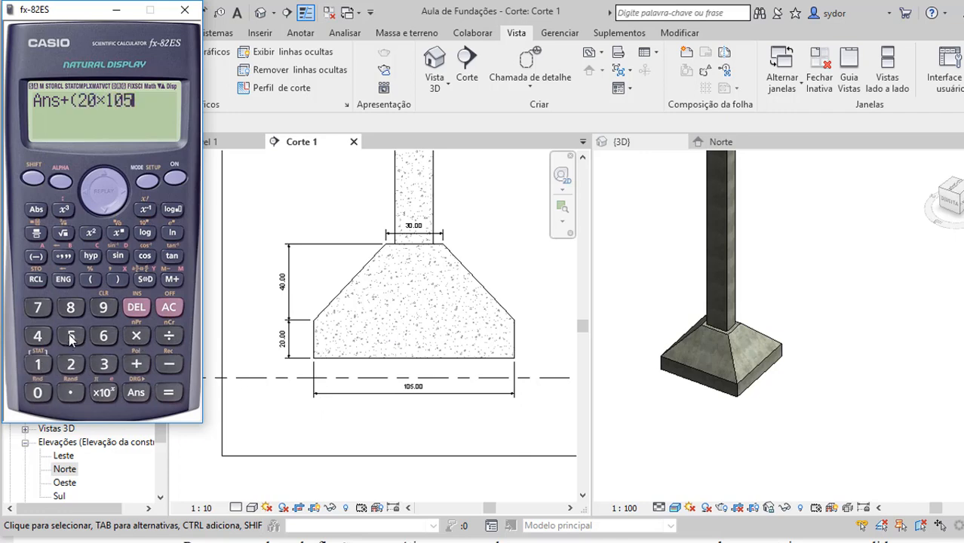
{"action": "left_click", "coordinate": [117, 279]}
{"action": "left_click", "coordinate": [170, 393]}
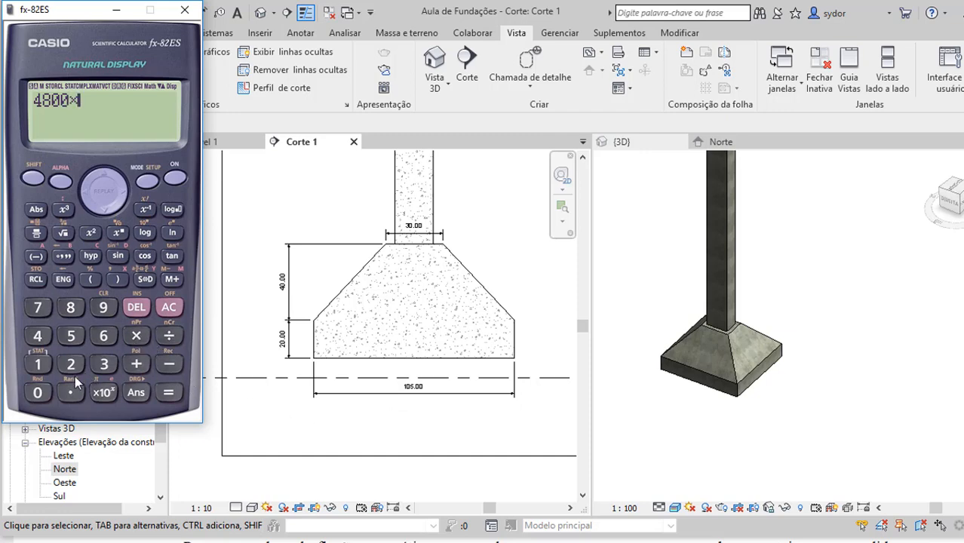
Compute the minimum steel area as 4800×0.15 and divide the result by 100.
{"action": "left_click", "coordinate": [41, 392]}
{"action": "left_click", "coordinate": [75, 399]}
{"action": "left_click", "coordinate": [71, 336]}
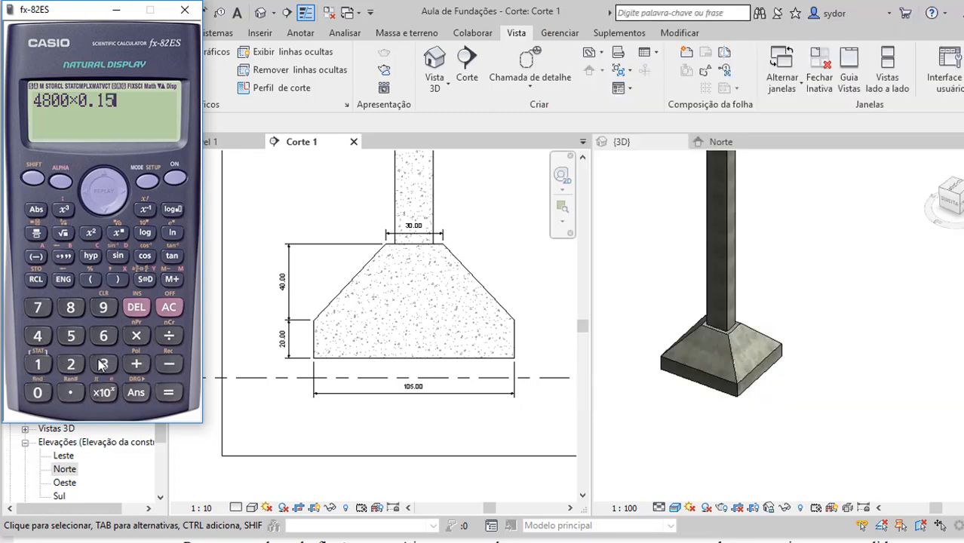
{"action": "left_click", "coordinate": [161, 400]}
{"action": "left_click", "coordinate": [169, 337]}
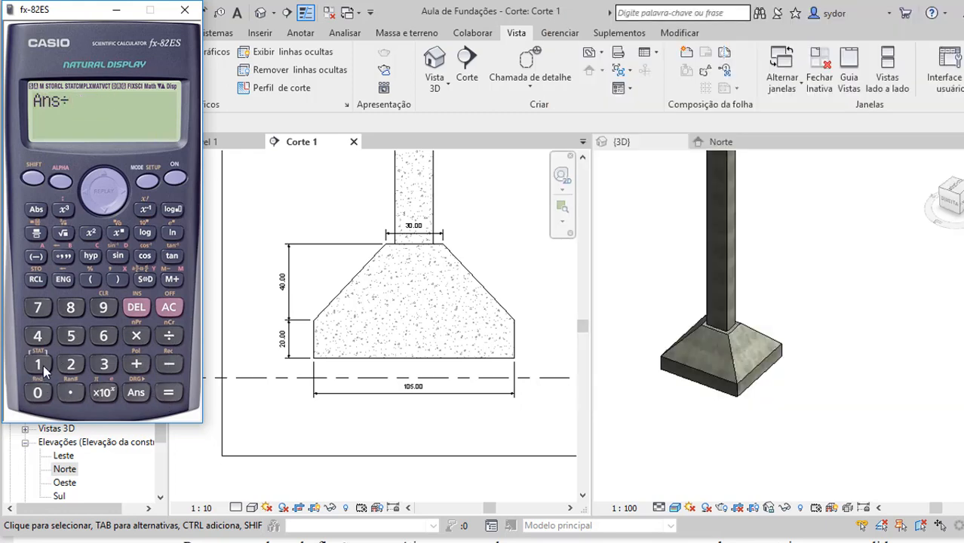
{"action": "left_click", "coordinate": [37, 398]}
{"action": "left_click", "coordinate": [37, 398]}
{"action": "left_click", "coordinate": [163, 396]}
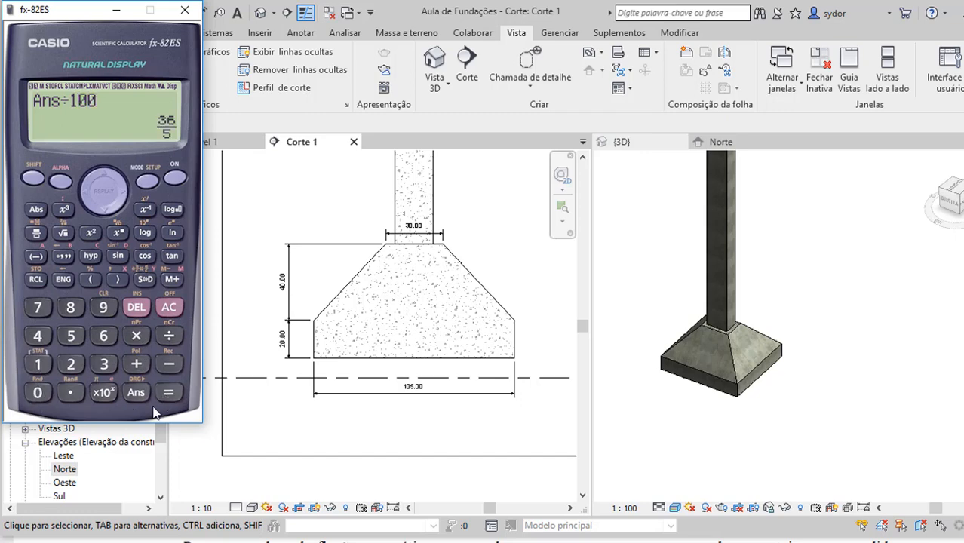
Convert the calculator result to decimal form, then switch to Revit and open the Nível 1 plan.
{"action": "left_click", "coordinate": [146, 281]}
{"action": "left_click", "coordinate": [349, 341]}
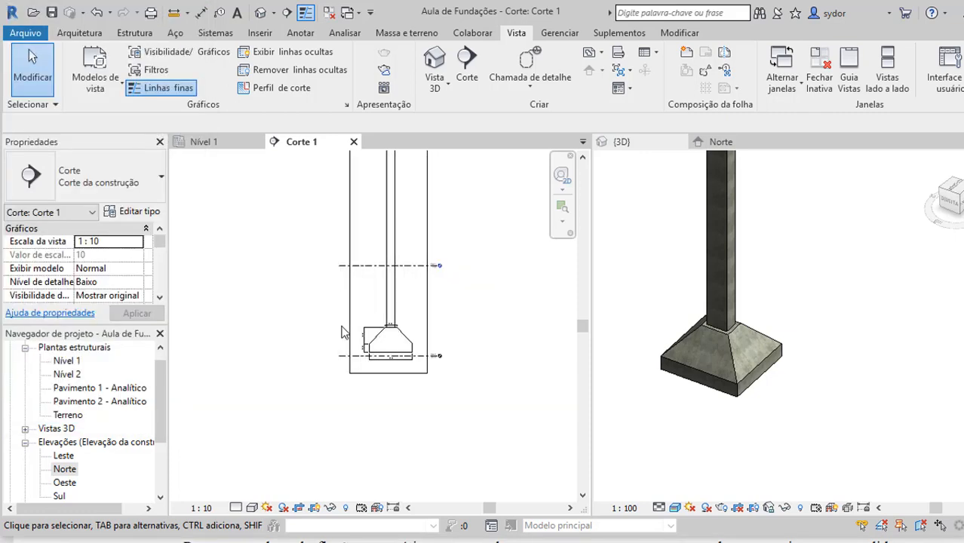
{"action": "left_click", "coordinate": [230, 139]}
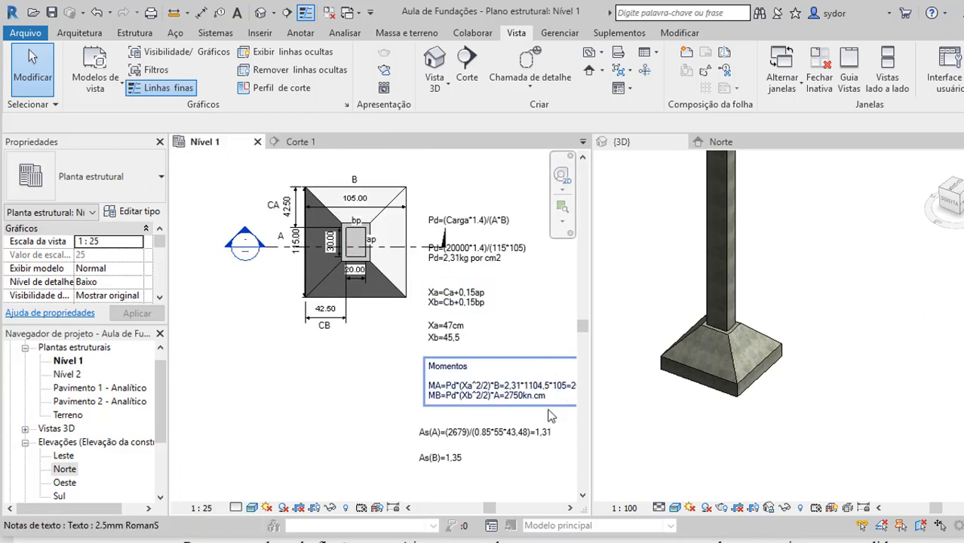
Extend the As(A) text note after 1,31 with "< As min(0,15%)portanto adotar minimo =".
{"action": "scroll", "coordinate": [469, 469], "scroll_direction": "up", "scroll_amount": 1}
{"action": "scroll", "coordinate": [331, 407], "scroll_direction": "down", "scroll_amount": 1}
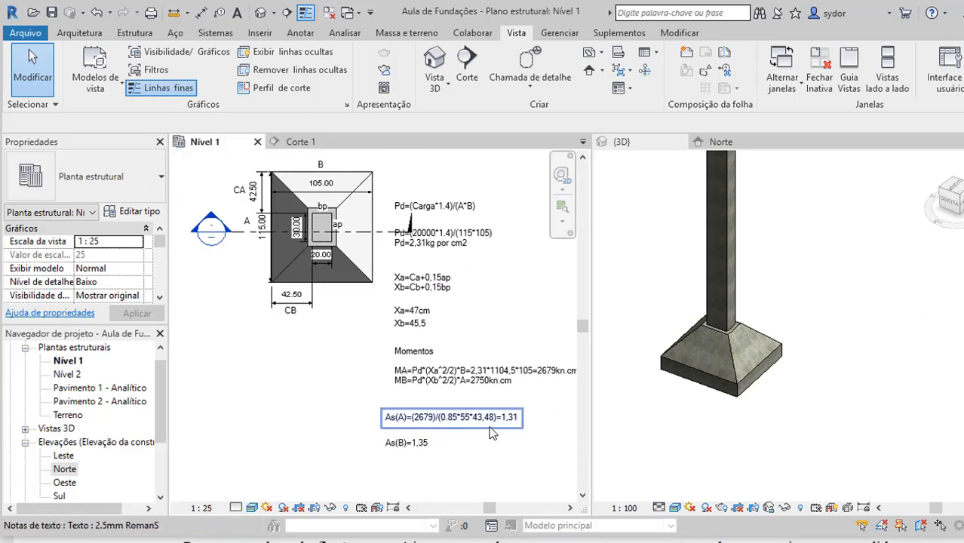
{"action": "left_click", "coordinate": [518, 420]}
{"action": "left_click", "coordinate": [518, 421]}
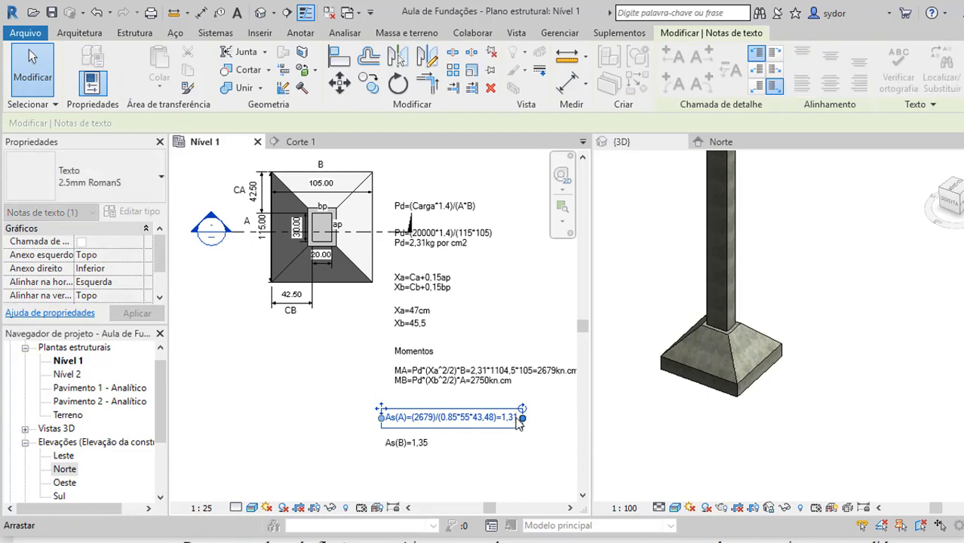
{"action": "left_click", "coordinate": [519, 420]}
{"action": "left_click", "coordinate": [514, 419]}
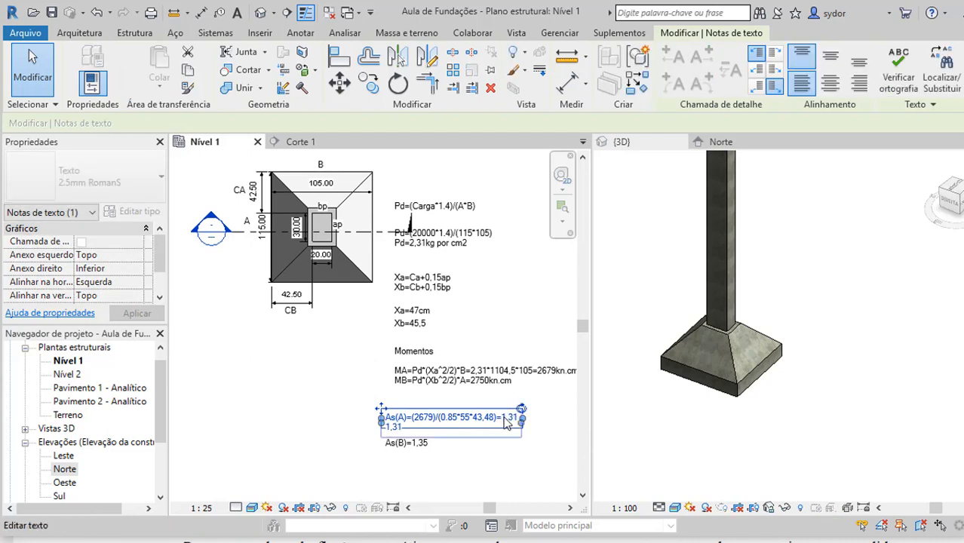
{"action": "double_click", "coordinate": [514, 419]}
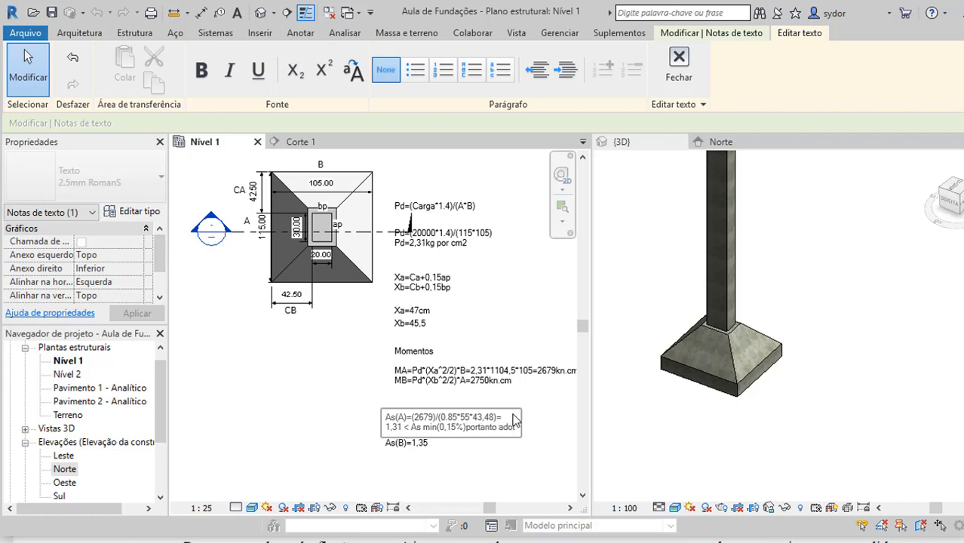
{"action": "type", "text": "tar  minimo ="}
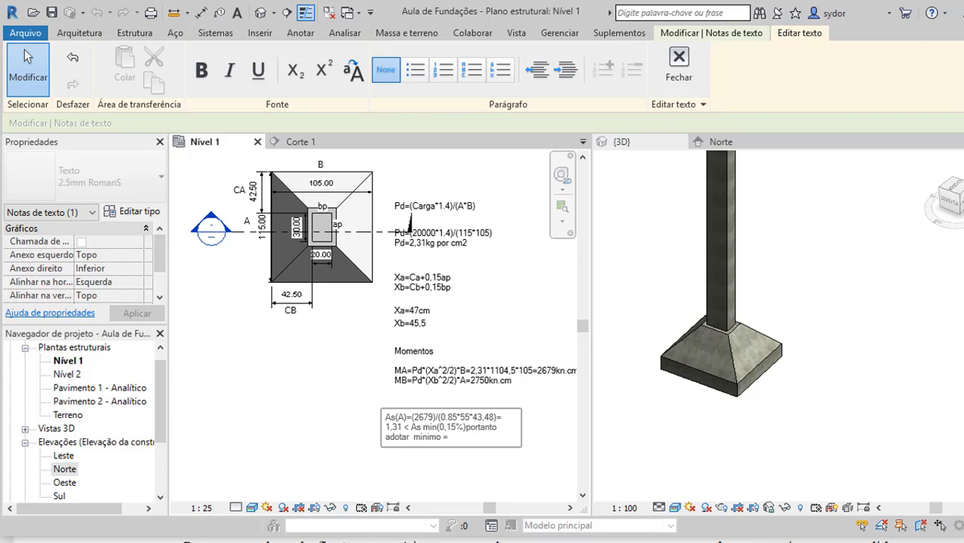
Check the result on the calculator and complete the As(A) note in Revit with the minimum value 7,2cm2.
{"action": "left_click", "coordinate": [603, 542]}
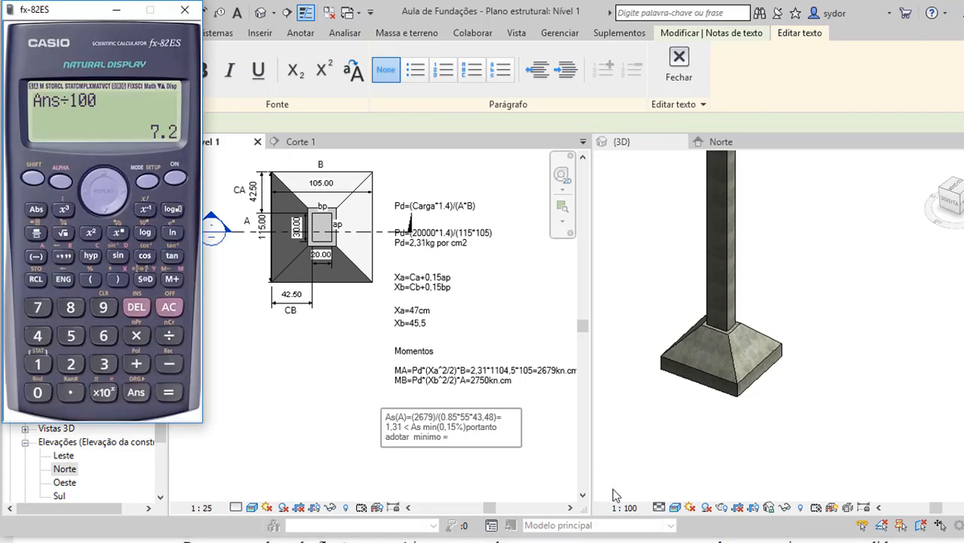
{"action": "left_click", "coordinate": [461, 436]}
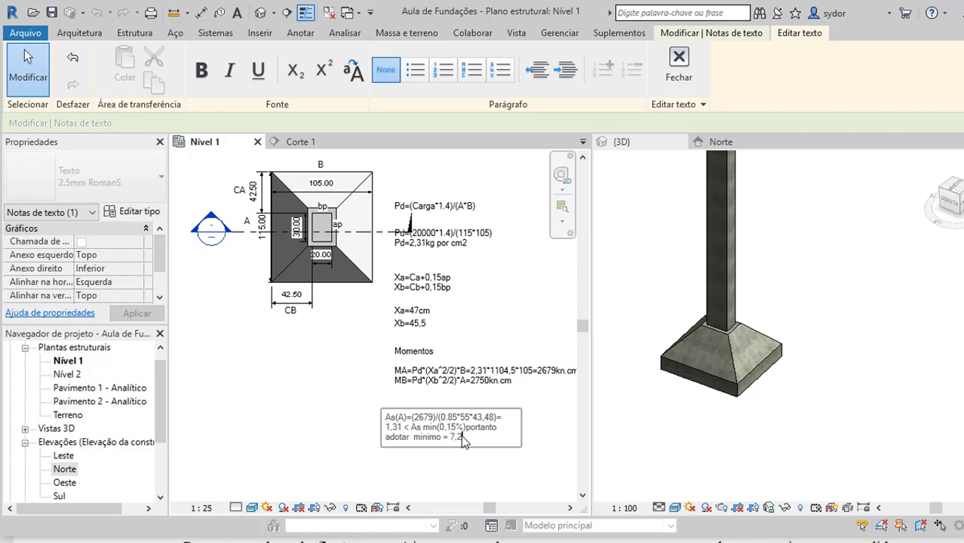
{"action": "type", "text": "7,2cm2"}
{"action": "left_click", "coordinate": [517, 459]}
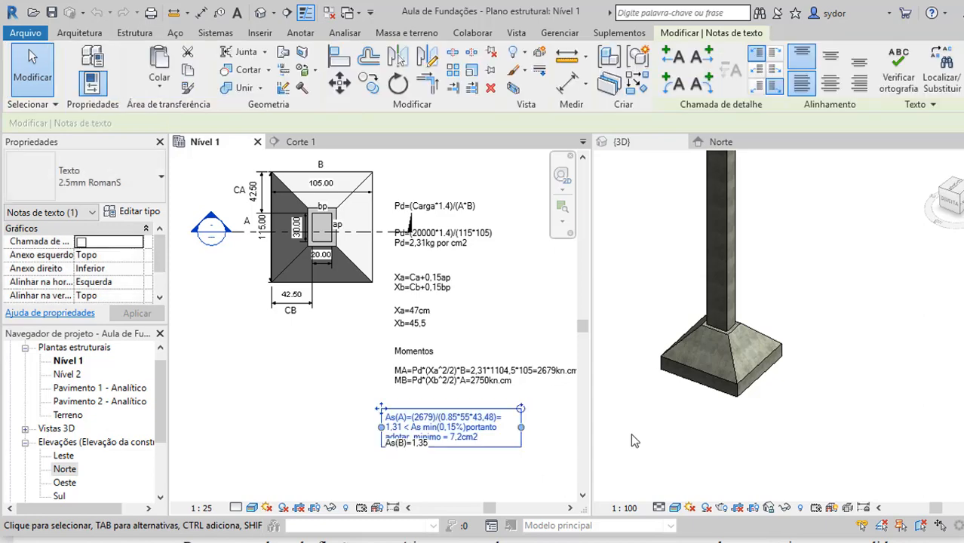
{"action": "left_click", "coordinate": [645, 426]}
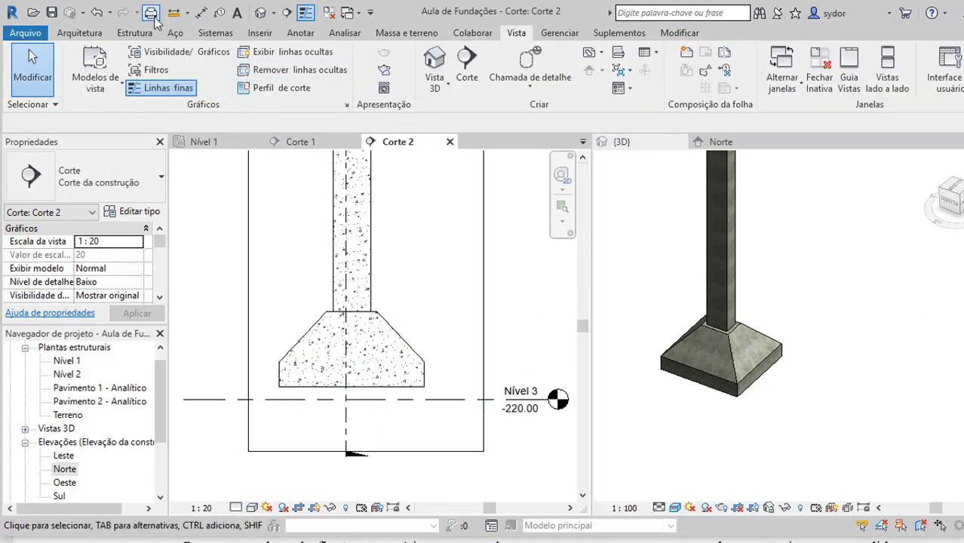
In section Corte 2, add aligned dimensions for the footing's base width and the height of its rectangular base.
{"action": "left_click", "coordinate": [200, 13]}
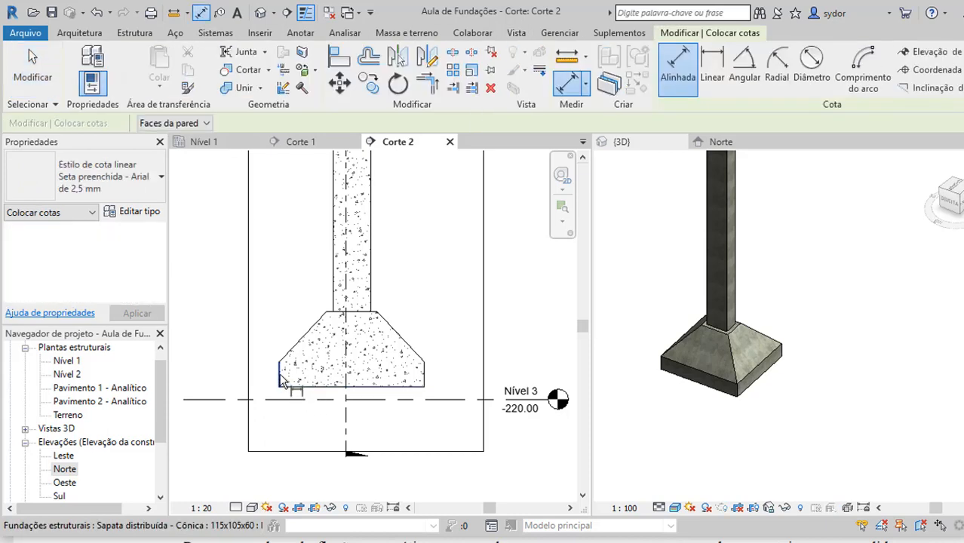
{"action": "left_click", "coordinate": [423, 381]}
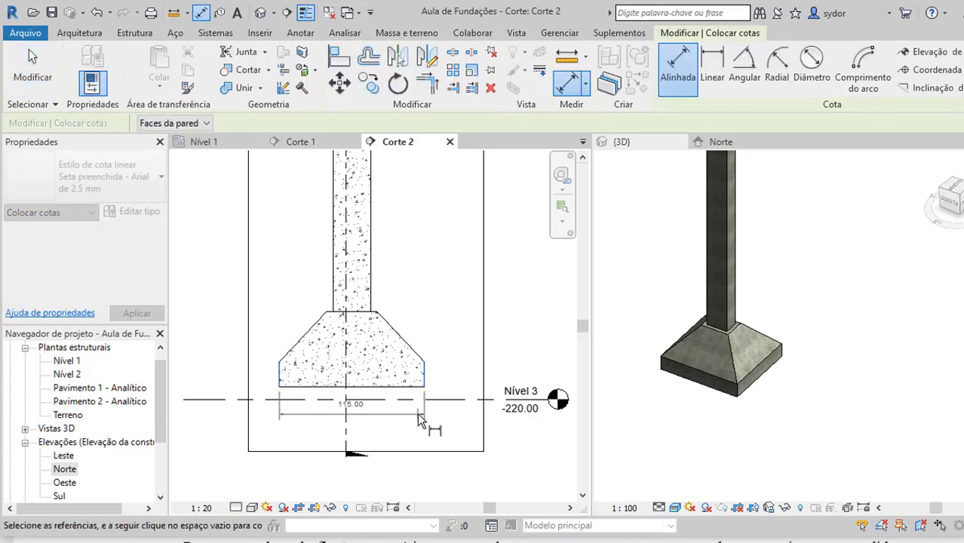
{"action": "left_click", "coordinate": [418, 413]}
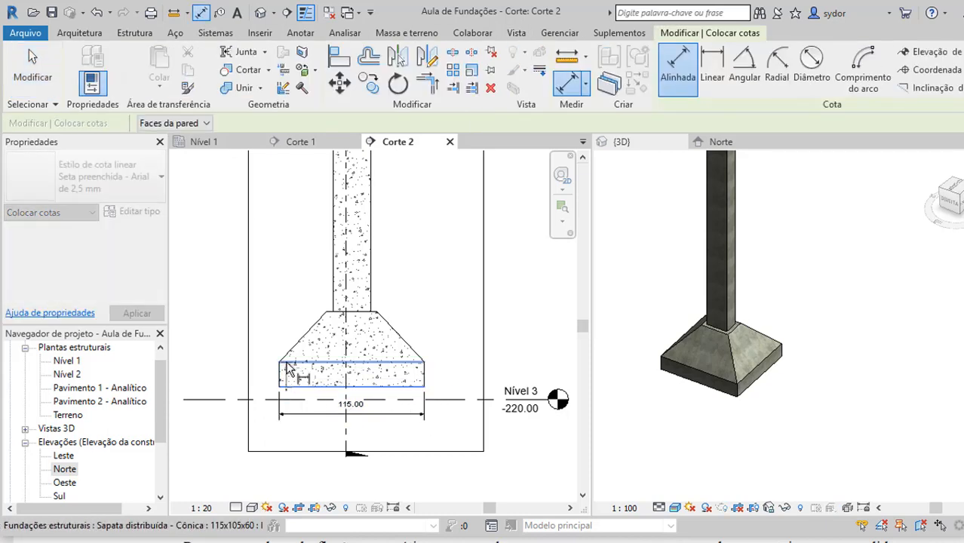
{"action": "scroll", "coordinate": [379, 377], "scroll_direction": "down", "scroll_amount": 1}
{"action": "scroll", "coordinate": [286, 365], "scroll_direction": "up", "scroll_amount": 4}
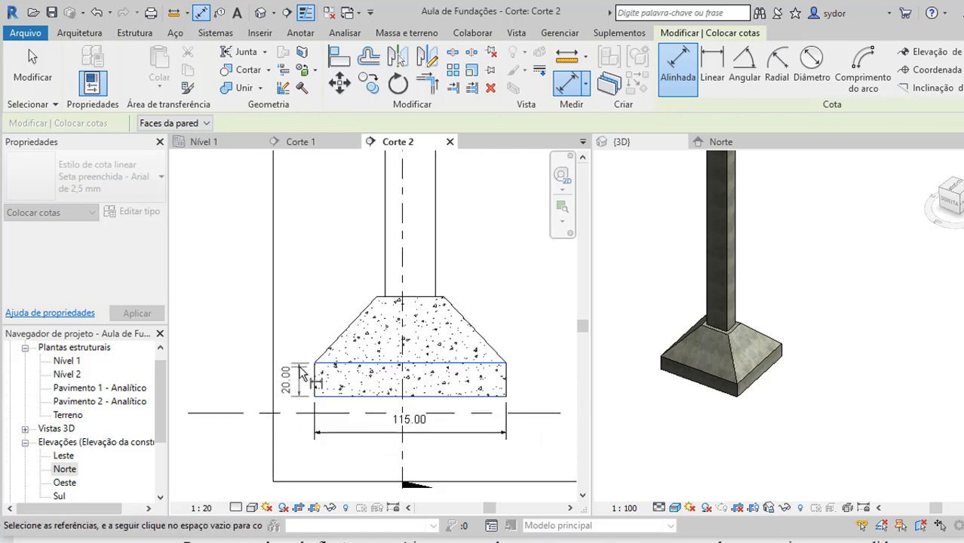
{"action": "left_click", "coordinate": [302, 367]}
{"action": "key", "text": "Escape"}
{"action": "key", "text": "Escape"}
{"action": "scroll", "coordinate": [298, 359], "scroll_direction": "down", "scroll_amount": 2}
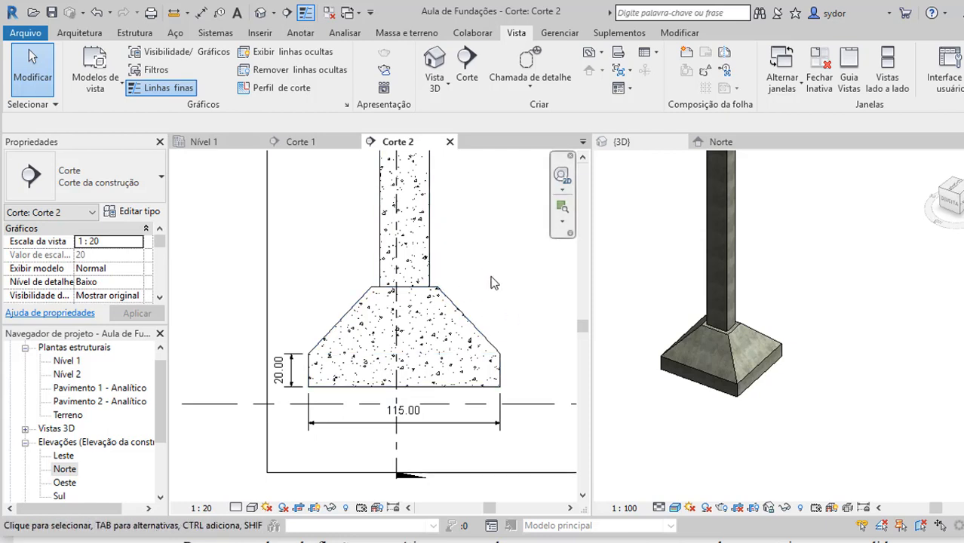
Add aligned dimensions for the height of the footing's sloped part and for its top width in Corte 2.
{"action": "left_click", "coordinate": [201, 12]}
{"action": "left_click", "coordinate": [370, 288]}
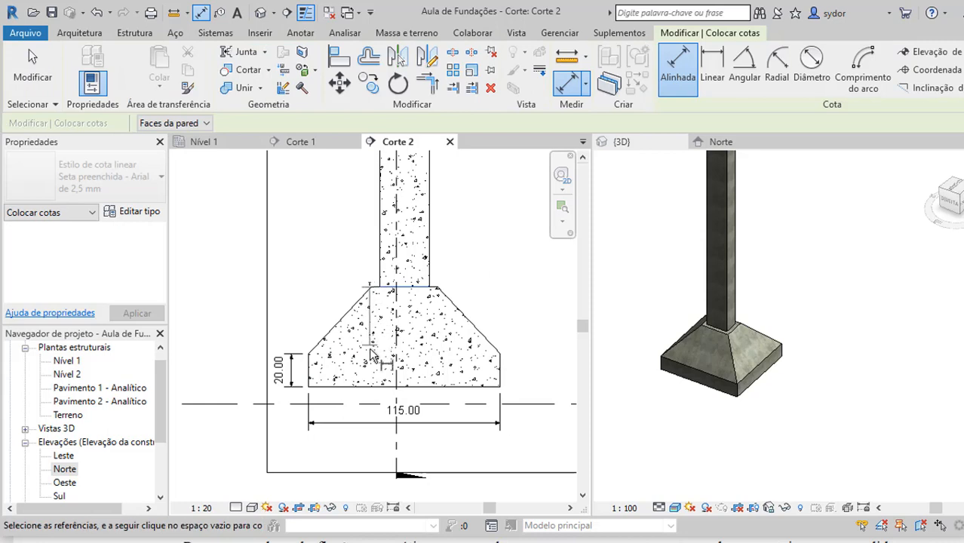
{"action": "left_click", "coordinate": [372, 354]}
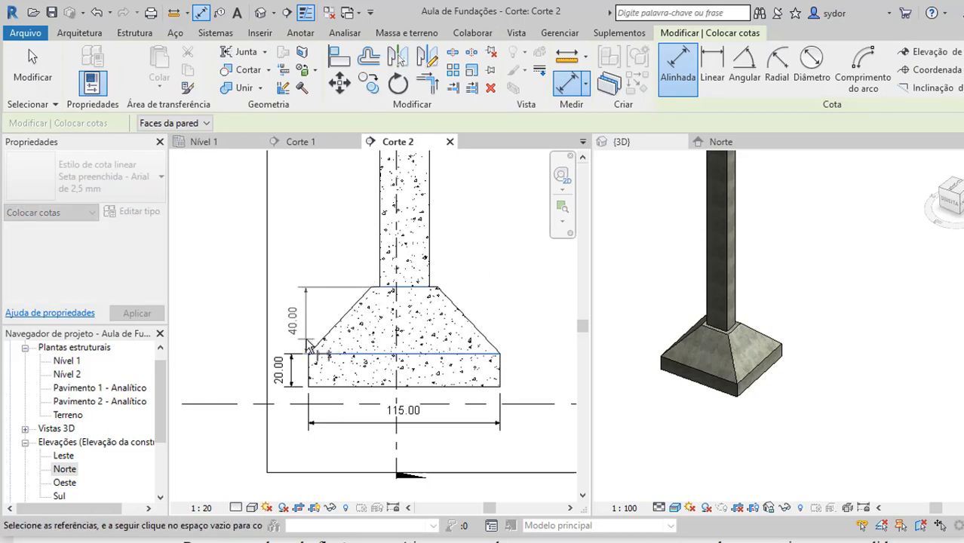
{"action": "left_click", "coordinate": [304, 324]}
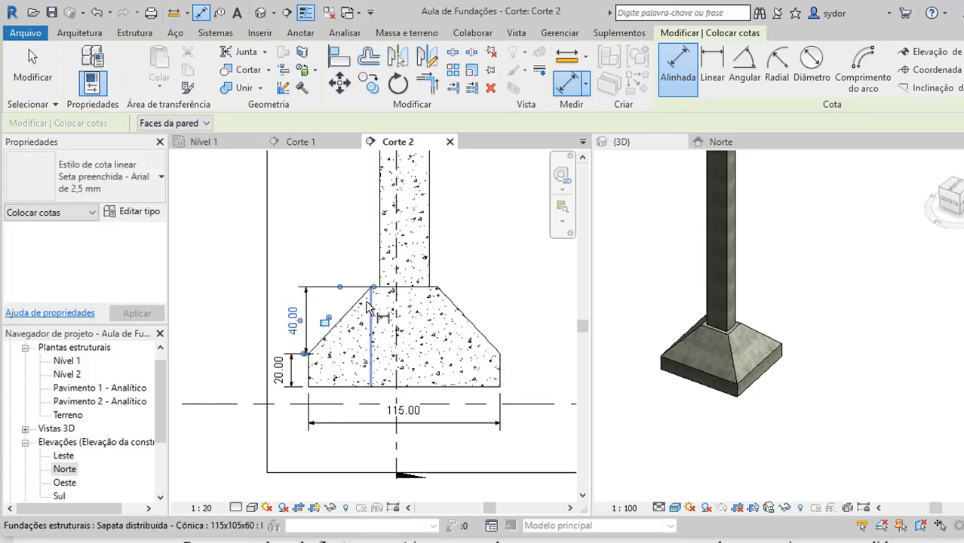
{"action": "left_click", "coordinate": [371, 321]}
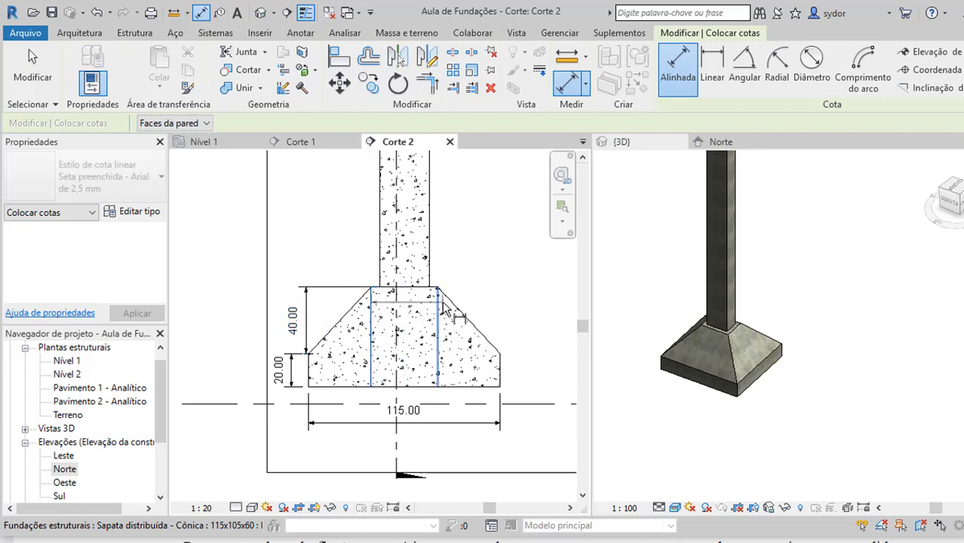
{"action": "left_click", "coordinate": [442, 310]}
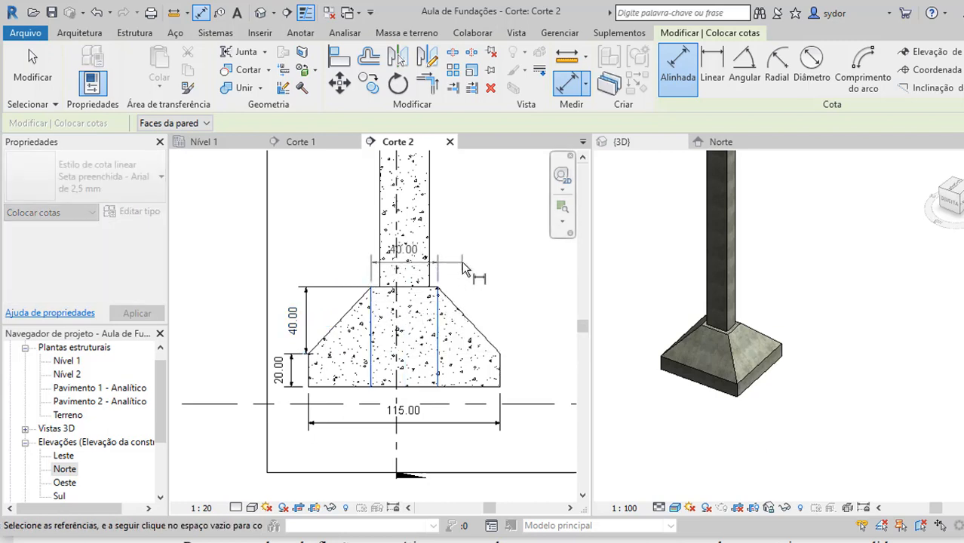
{"action": "left_click", "coordinate": [457, 261]}
{"action": "key", "text": "Escape"}
{"action": "key", "text": "Escape"}
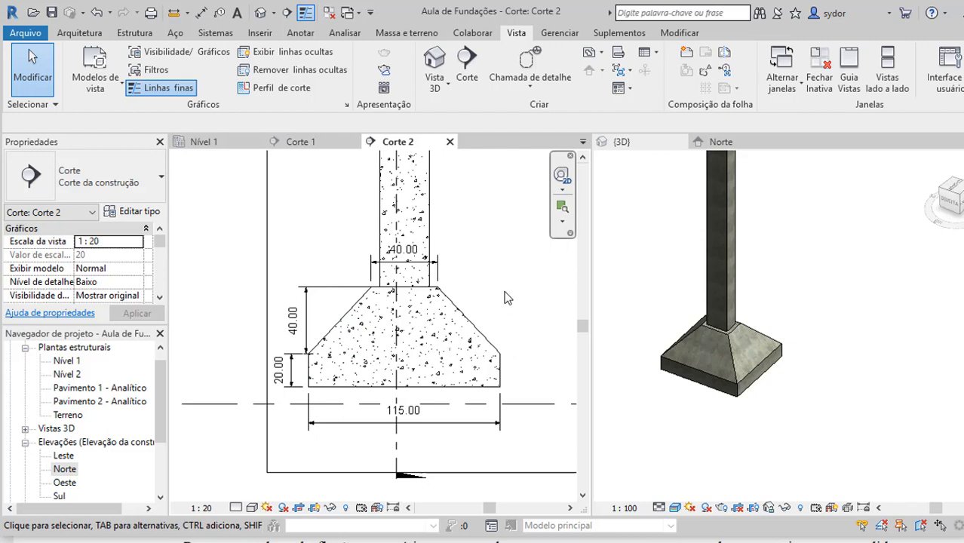
{"action": "scroll", "coordinate": [299, 252], "scroll_direction": "down", "scroll_amount": 1}
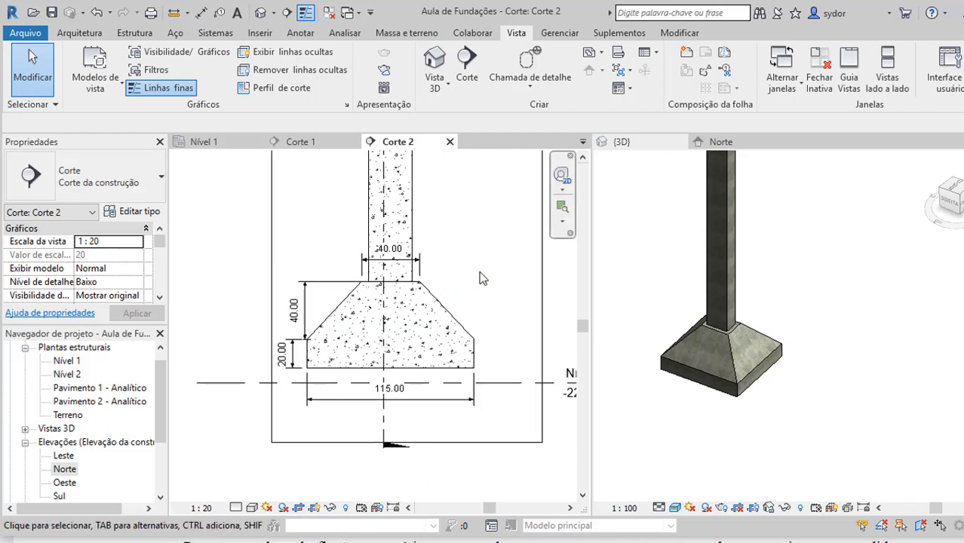
Switch to the calculator, clear it and add the trapezoid's two widths as 40+115.
{"action": "key", "text": "alt+Tab"}
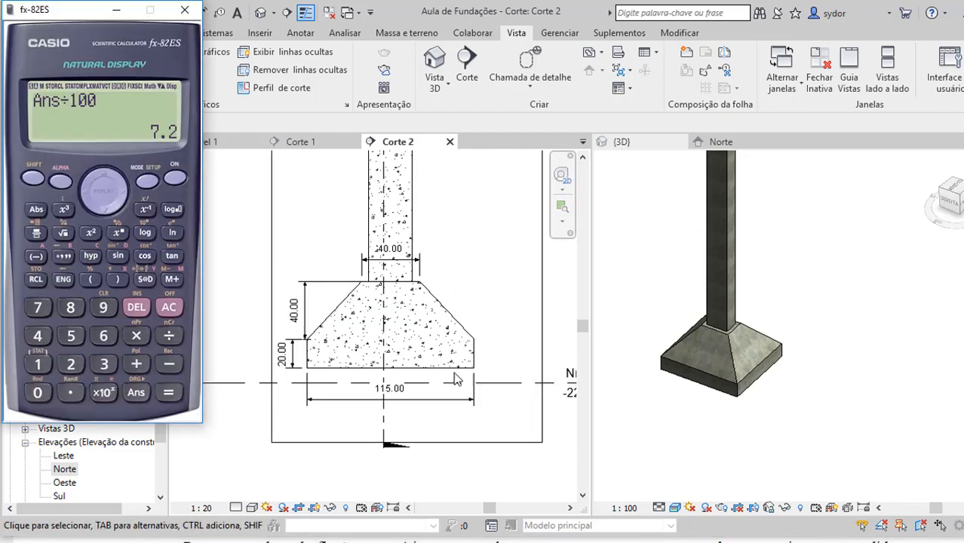
{"action": "left_click", "coordinate": [170, 310]}
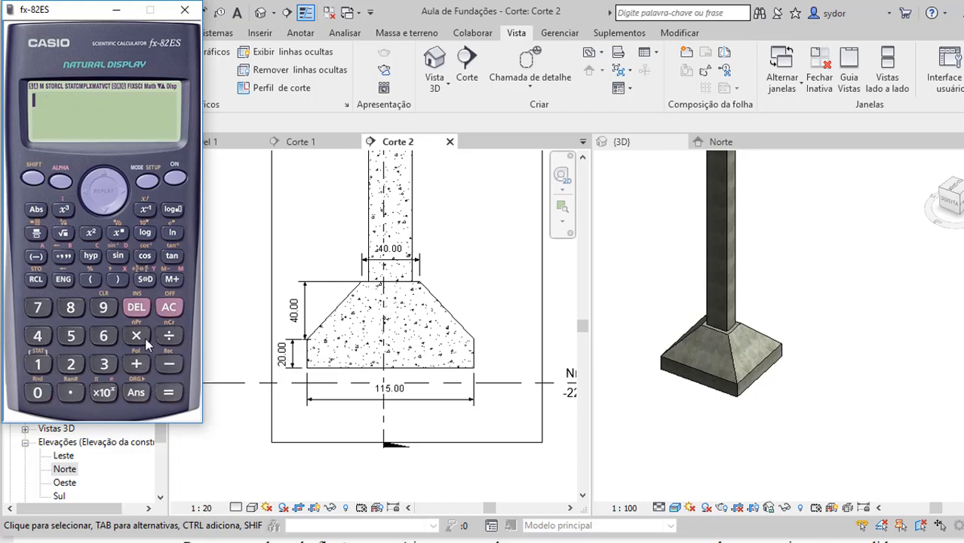
{"action": "left_click", "coordinate": [43, 335]}
{"action": "left_click", "coordinate": [50, 392]}
{"action": "double_click", "coordinate": [37, 367]}
{"action": "left_click", "coordinate": [71, 337]}
{"action": "left_click", "coordinate": [170, 394]}
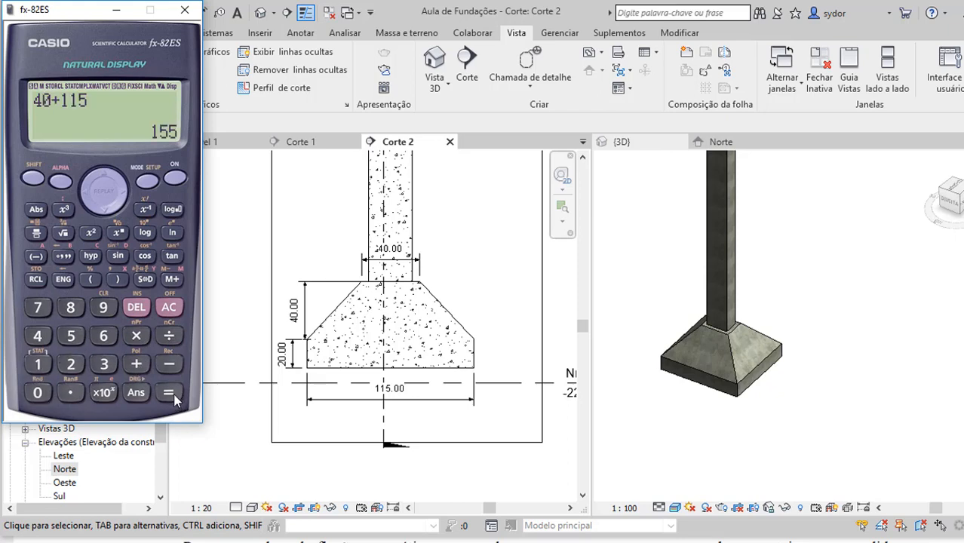
Divide the sum 40+115 by 2 and multiply by the height 40 to get the trapezoid's area.
{"action": "left_click", "coordinate": [171, 341]}
{"action": "left_click", "coordinate": [71, 368]}
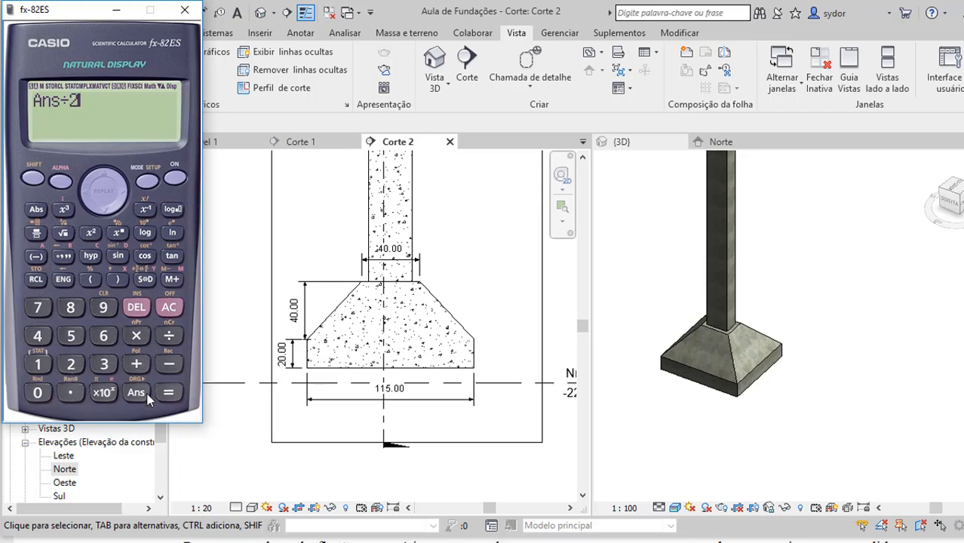
{"action": "left_click", "coordinate": [169, 392]}
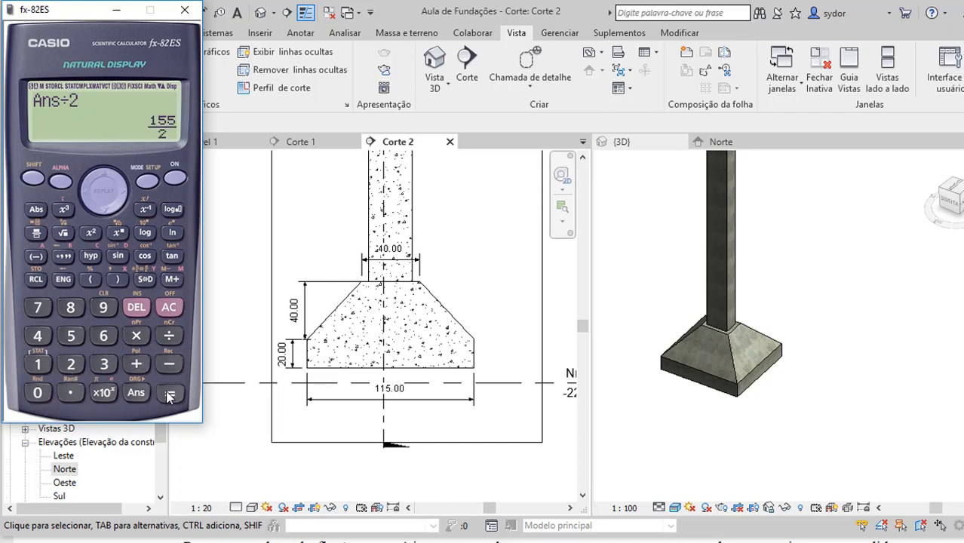
{"action": "left_click", "coordinate": [137, 337]}
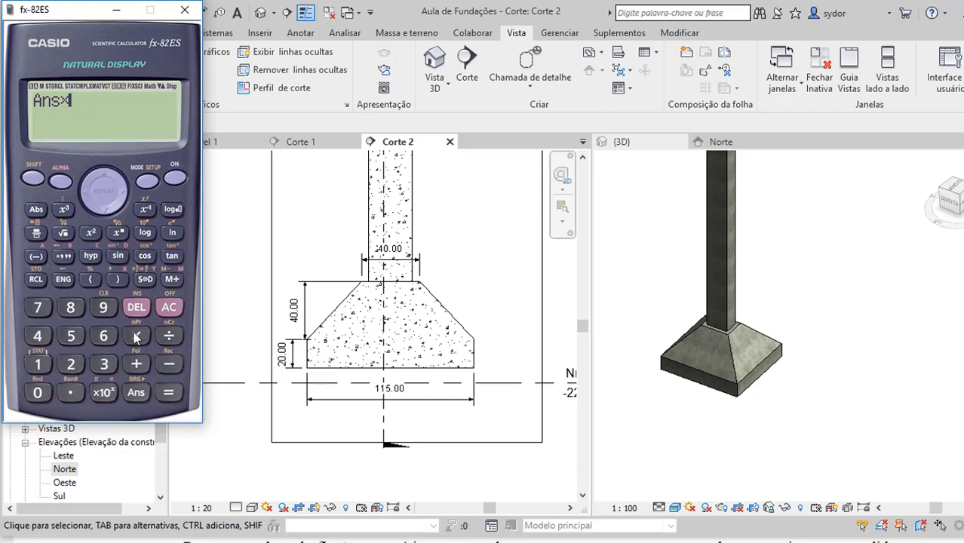
{"action": "left_click", "coordinate": [37, 336]}
{"action": "left_click", "coordinate": [38, 393]}
{"action": "left_click", "coordinate": [168, 393]}
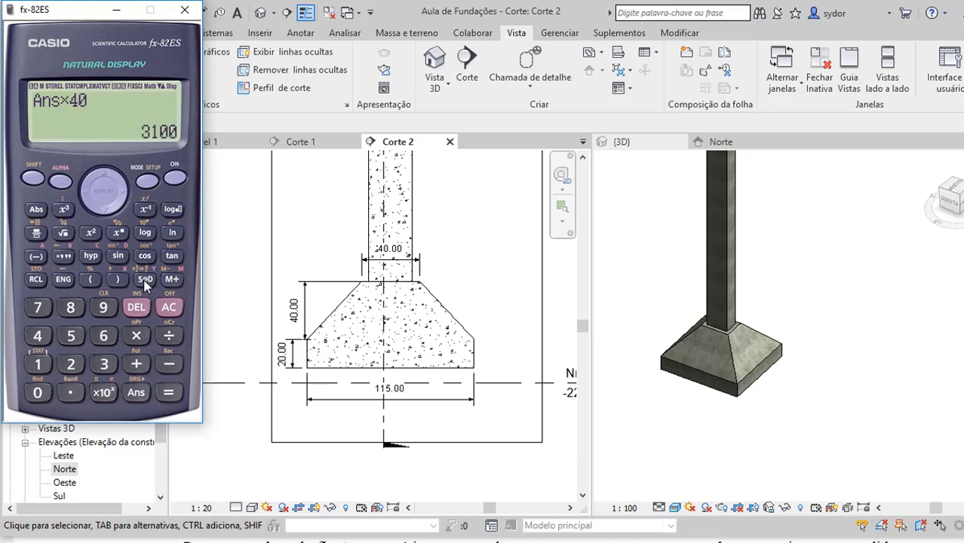
Add the rectangular base area (20×115) to the trapezoid's area.
{"action": "left_click", "coordinate": [137, 364]}
{"action": "left_click", "coordinate": [94, 281]}
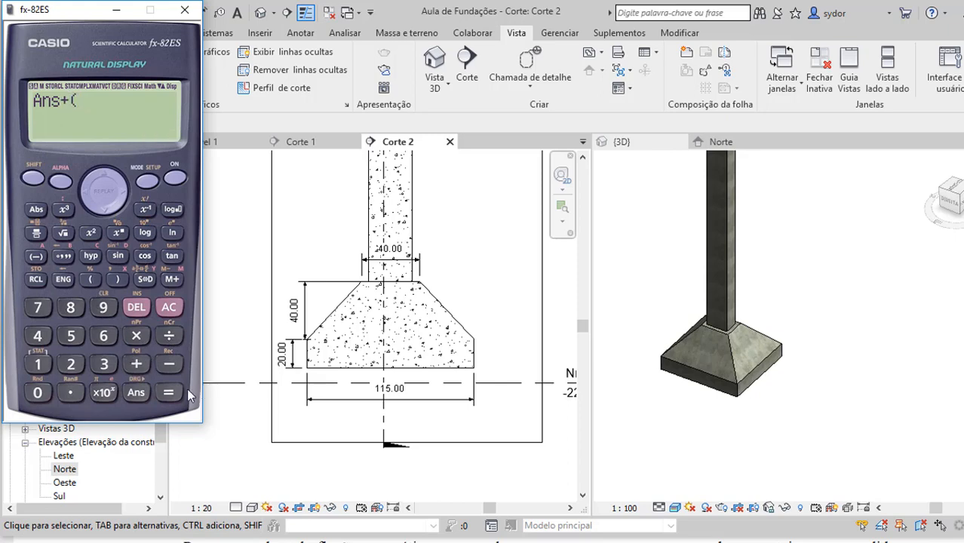
{"action": "left_click", "coordinate": [41, 393]}
{"action": "left_click", "coordinate": [136, 336]}
{"action": "double_click", "coordinate": [40, 365]}
{"action": "left_click", "coordinate": [73, 336]}
{"action": "left_click", "coordinate": [116, 281]}
{"action": "left_click", "coordinate": [171, 393]}
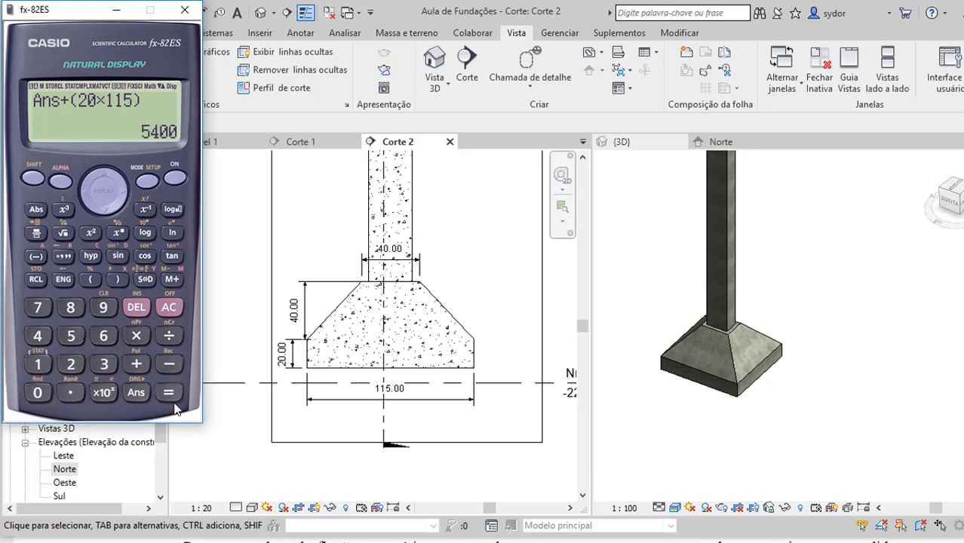
Multiply the section area by 0.15 and divide by 100 to get the minimum steel area for direction B.
{"action": "left_click", "coordinate": [136, 336]}
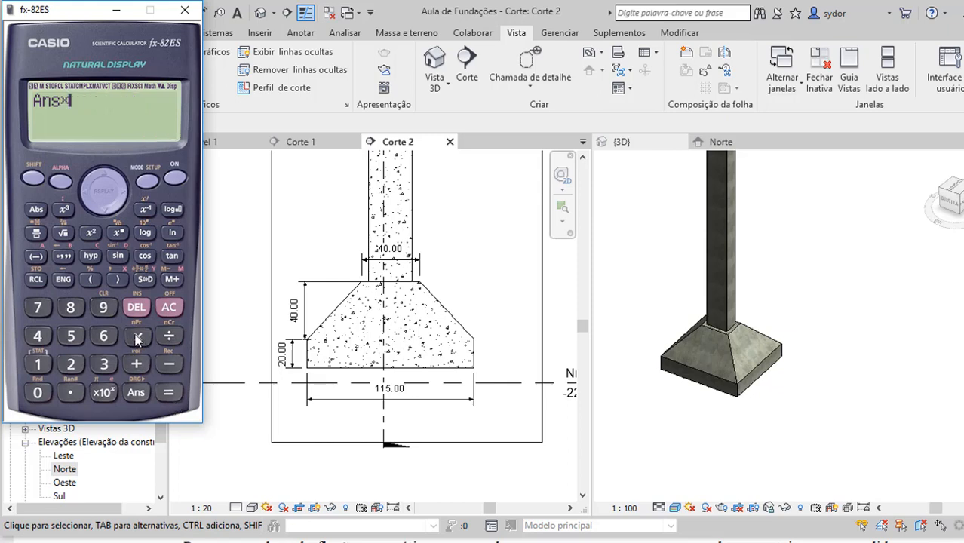
{"action": "left_click", "coordinate": [44, 393]}
{"action": "left_click", "coordinate": [68, 392]}
{"action": "left_click", "coordinate": [41, 366]}
{"action": "left_click", "coordinate": [66, 338]}
{"action": "left_click", "coordinate": [167, 393]}
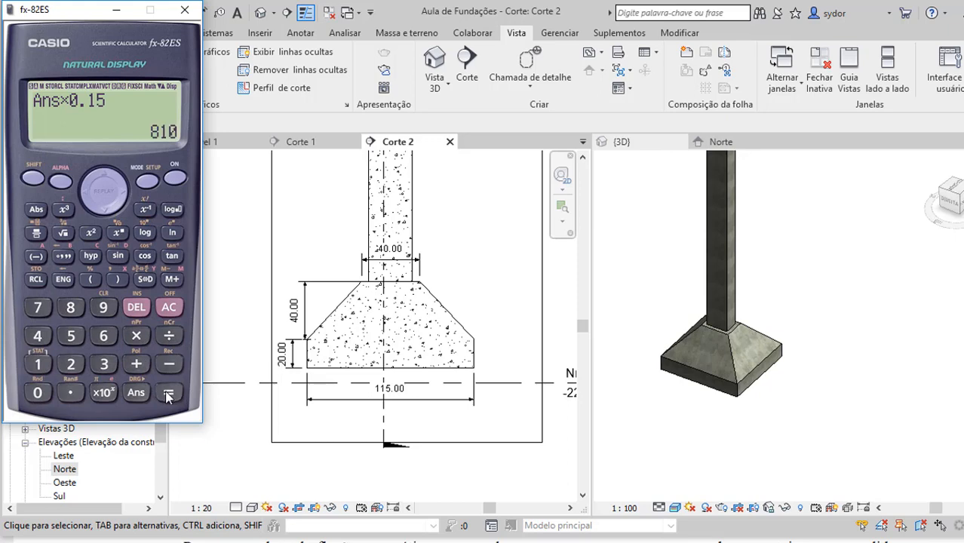
{"action": "left_click", "coordinate": [167, 337]}
{"action": "left_click", "coordinate": [38, 365]}
{"action": "left_click", "coordinate": [38, 392]}
{"action": "left_click", "coordinate": [38, 393]}
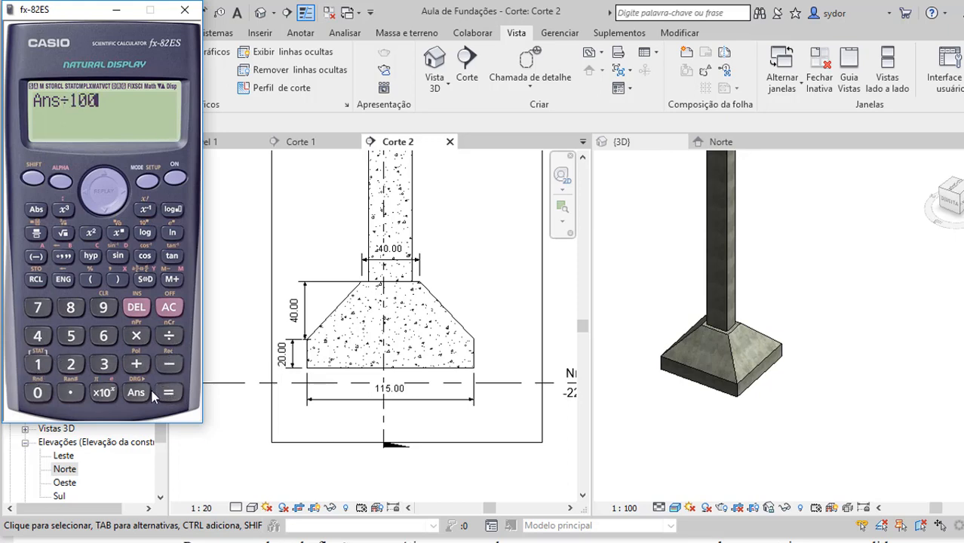
{"action": "left_click", "coordinate": [168, 393]}
{"action": "left_click", "coordinate": [144, 285]}
Return to the Nível 1 plan and extend the As(B) note to read "As(B)=1,35 =>adotar 8,1cm2".
{"action": "left_click", "coordinate": [235, 190]}
{"action": "left_click", "coordinate": [224, 143]}
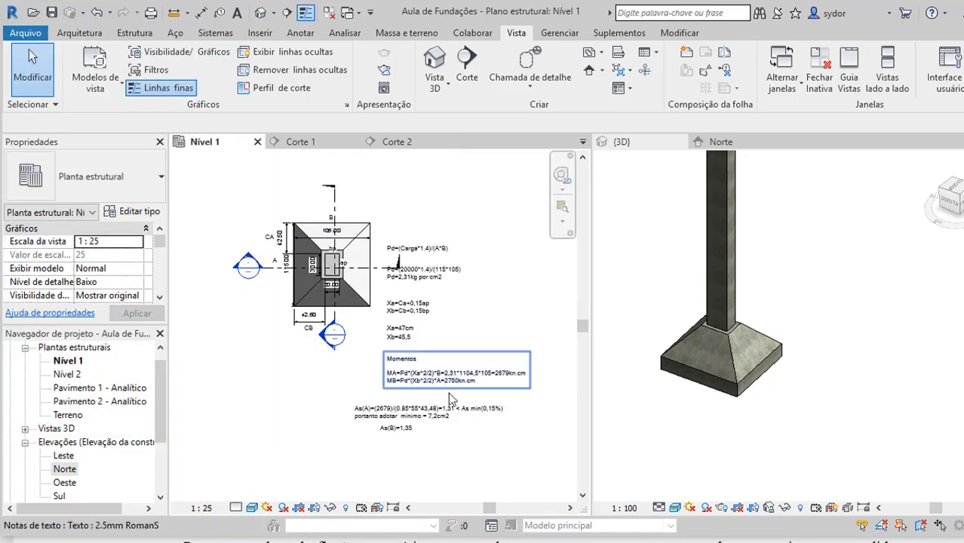
{"action": "scroll", "coordinate": [411, 428], "scroll_direction": "up", "scroll_amount": 5}
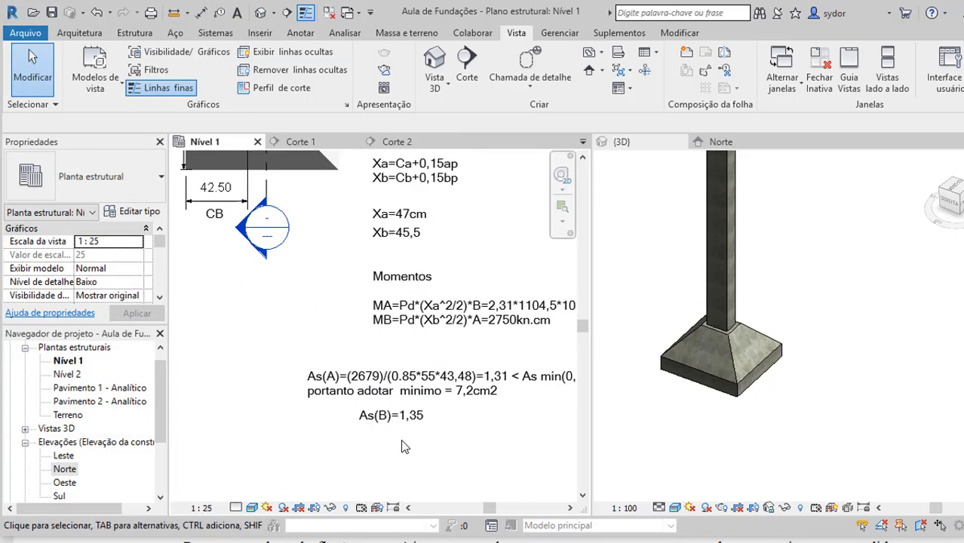
{"action": "left_click", "coordinate": [435, 414]}
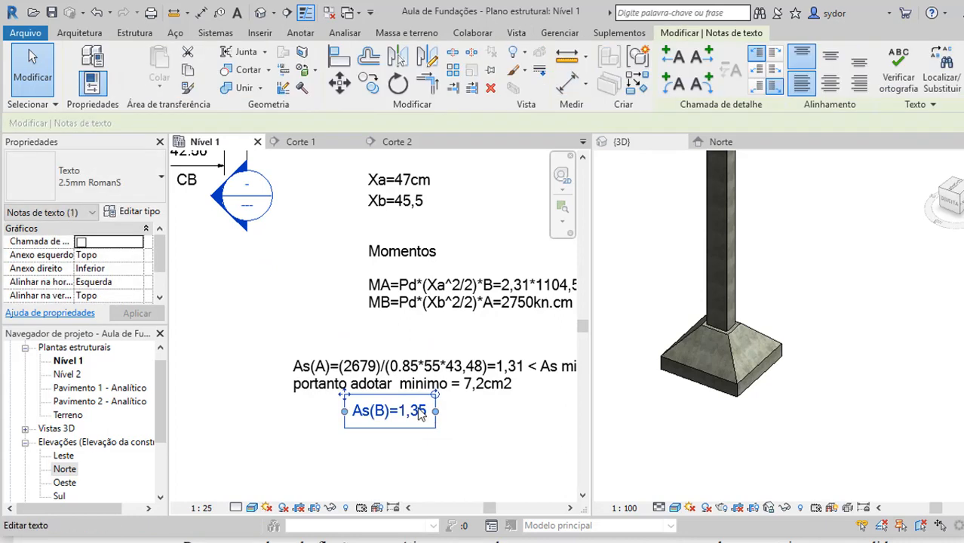
{"action": "double_click", "coordinate": [422, 412]}
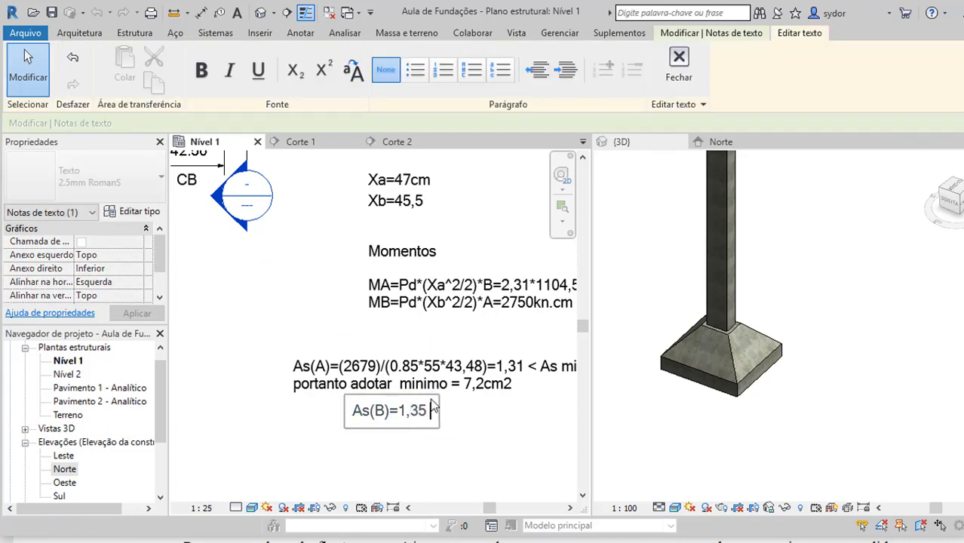
{"action": "type", "text": "<>"}
{"action": "key", "text": "BackSpace"}
{"action": "key", "text": "BackSpace"}
{"action": "type", "text": ">adota"}
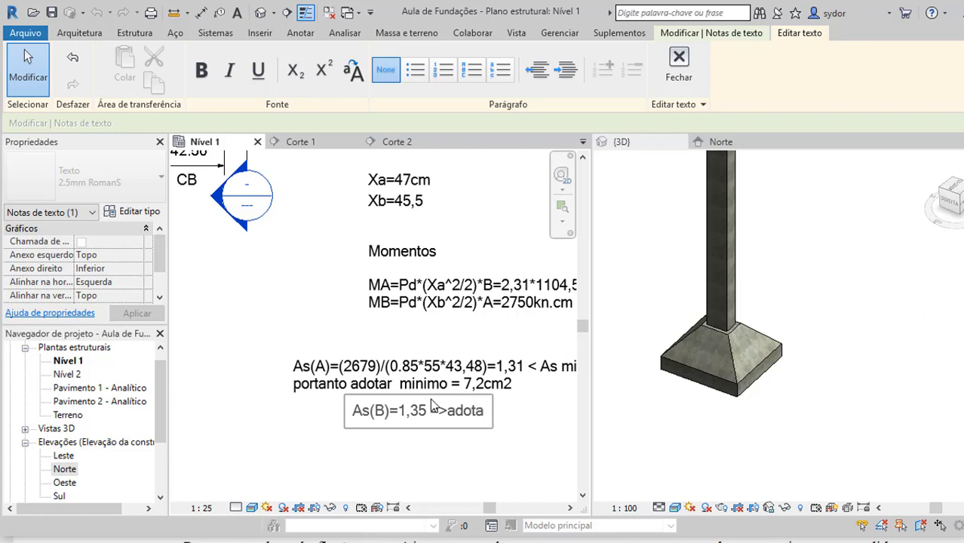
{"action": "type", "text": "r 8,1"}
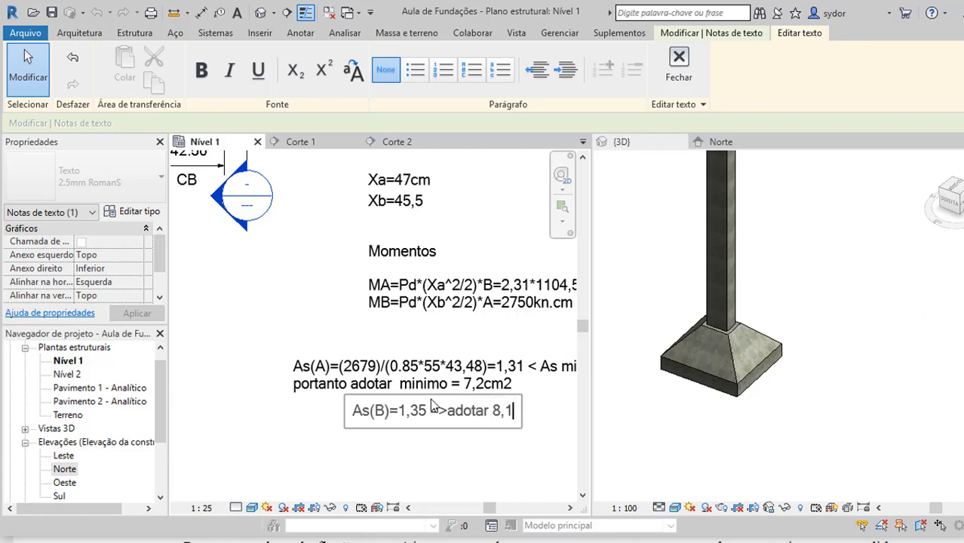
{"action": "type", "text": "cm2"}
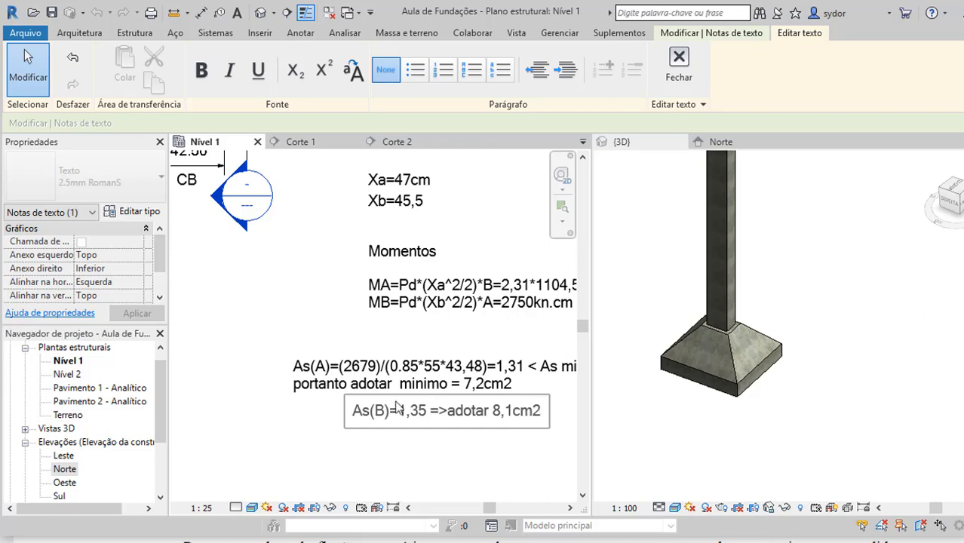
{"action": "left_click", "coordinate": [446, 461]}
Switch to the calculator, clear it and divide the 12.5 bar diameter by 10 to convert it to centimetres.
{"action": "scroll", "coordinate": [445, 282], "scroll_direction": "down", "scroll_amount": 1}
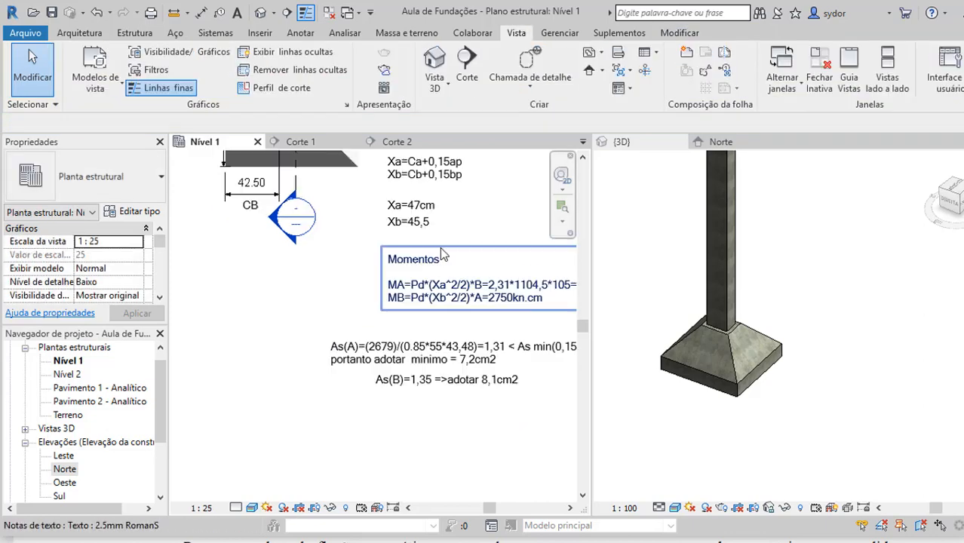
{"action": "scroll", "coordinate": [440, 251], "scroll_direction": "down", "scroll_amount": 1}
{"action": "scroll", "coordinate": [522, 370], "scroll_direction": "up", "scroll_amount": 2}
{"action": "scroll", "coordinate": [326, 324], "scroll_direction": "down", "scroll_amount": 3}
{"action": "scroll", "coordinate": [429, 336], "scroll_direction": "up", "scroll_amount": 2}
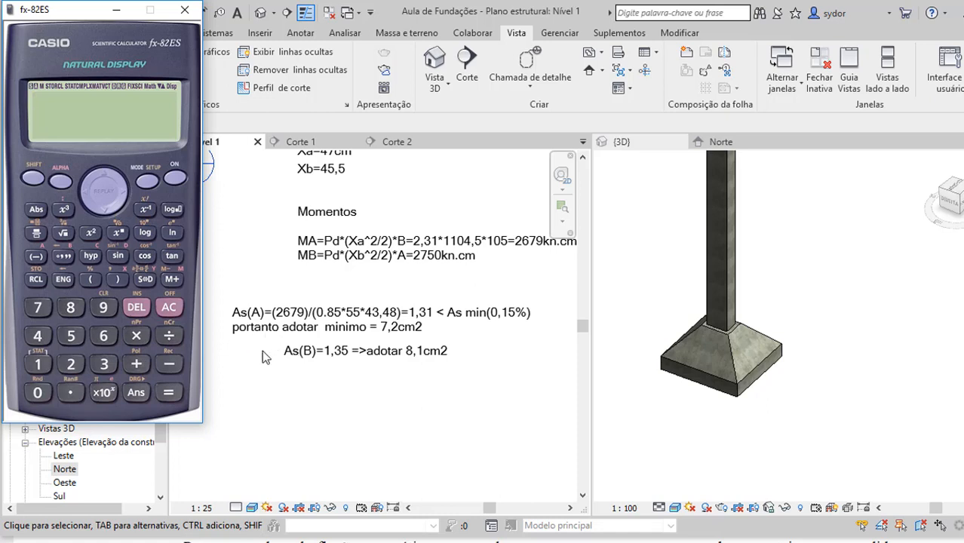
{"action": "left_click", "coordinate": [169, 304]}
{"action": "left_click", "coordinate": [42, 363]}
{"action": "left_click", "coordinate": [42, 363]}
{"action": "left_click", "coordinate": [70, 364]}
{"action": "left_click", "coordinate": [70, 392]}
{"action": "left_click", "coordinate": [70, 336]}
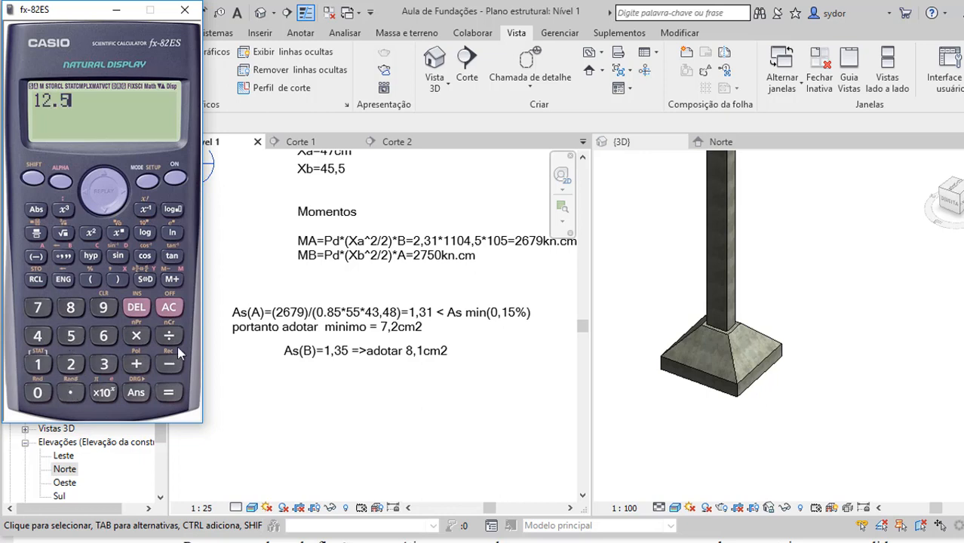
{"action": "left_click", "coordinate": [40, 368]}
{"action": "left_click", "coordinate": [38, 392]}
{"action": "left_click", "coordinate": [171, 393]}
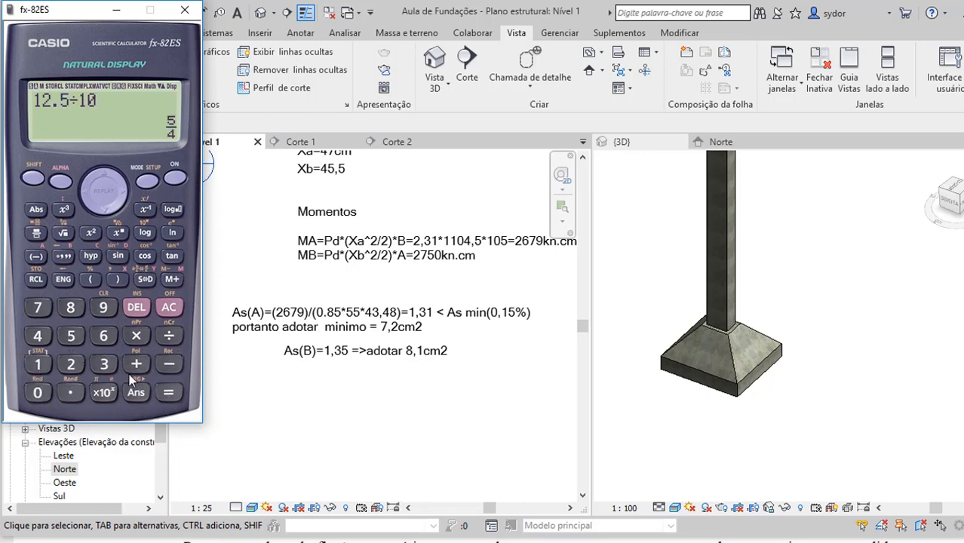
{"action": "left_click", "coordinate": [148, 279]}
Halve the converted diameter, square it and multiply by π to get the area of one bar.
{"action": "left_click", "coordinate": [168, 336]}
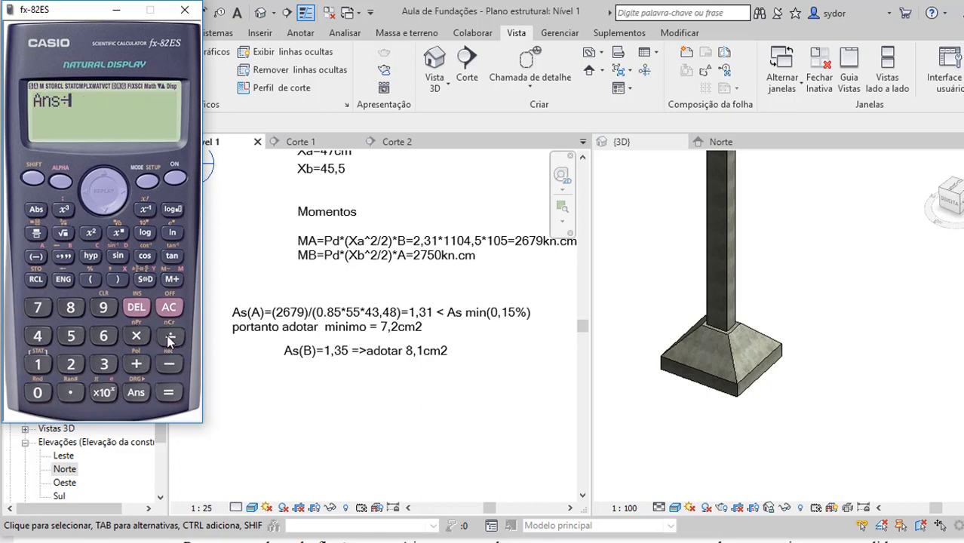
{"action": "left_click", "coordinate": [71, 365]}
{"action": "left_click", "coordinate": [168, 393]}
{"action": "left_click", "coordinate": [151, 281]}
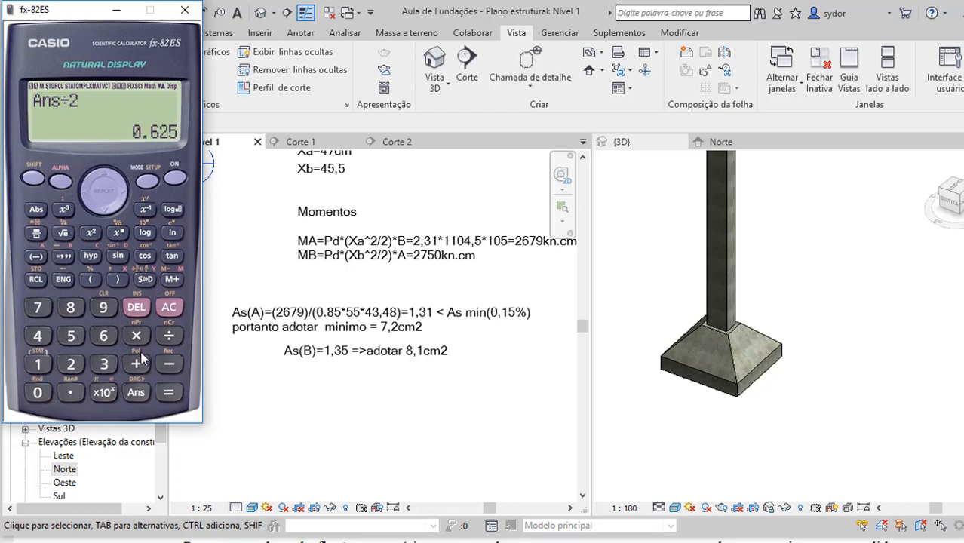
{"action": "left_click", "coordinate": [91, 234]}
{"action": "left_click", "coordinate": [168, 393]}
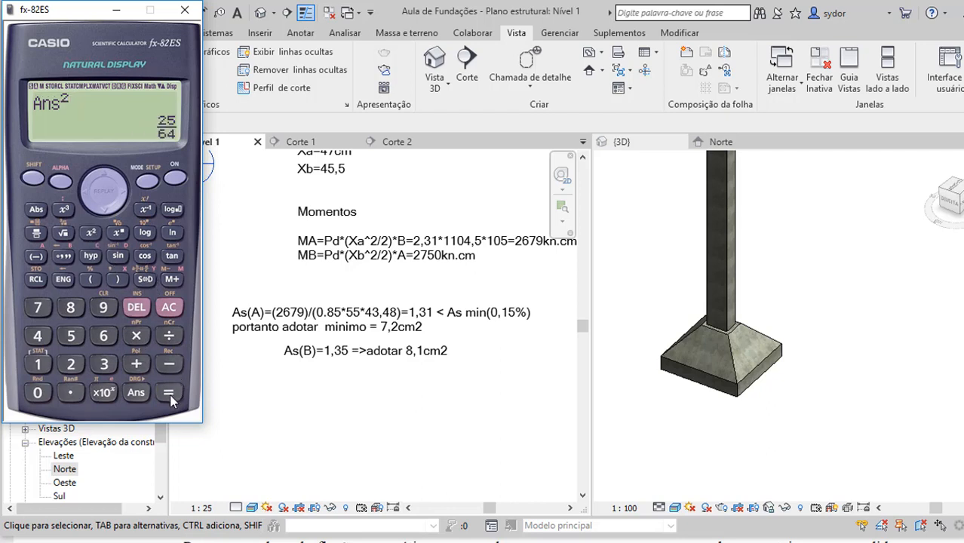
{"action": "left_click", "coordinate": [136, 336]}
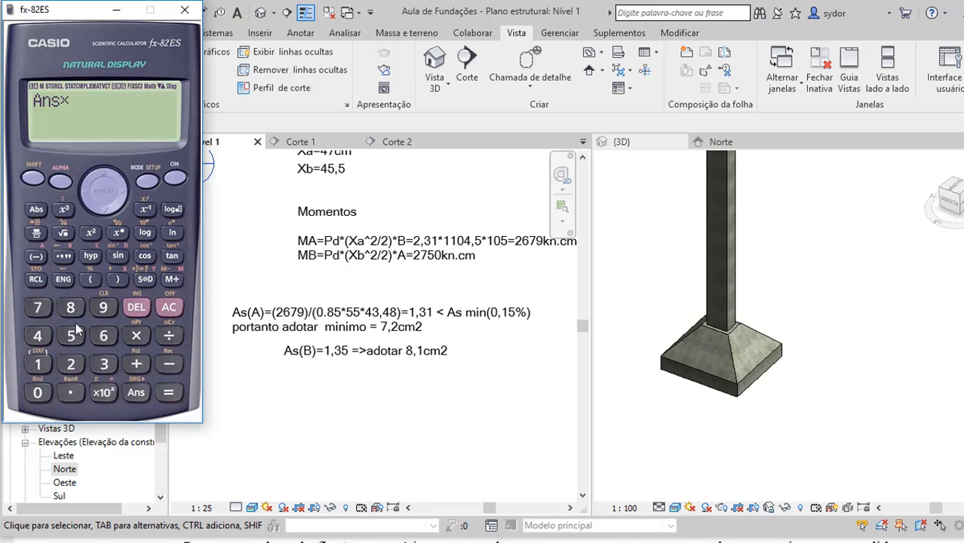
{"action": "left_click", "coordinate": [34, 180]}
{"action": "left_click", "coordinate": [103, 393]}
{"action": "left_click", "coordinate": [170, 393]}
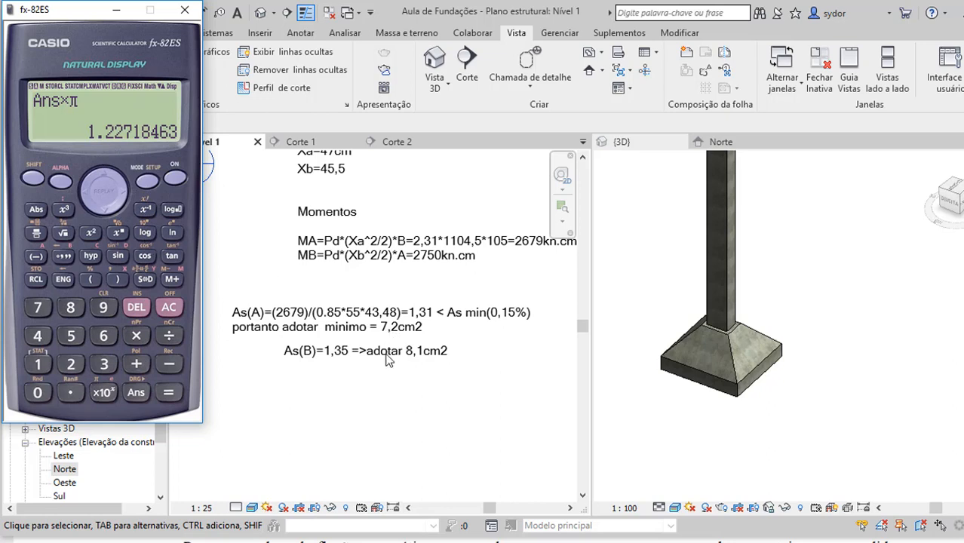
Divide the steel area 7.2 by 1.23 to find the number of bars for direction A.
{"action": "left_click", "coordinate": [167, 310]}
{"action": "left_click", "coordinate": [37, 307]}
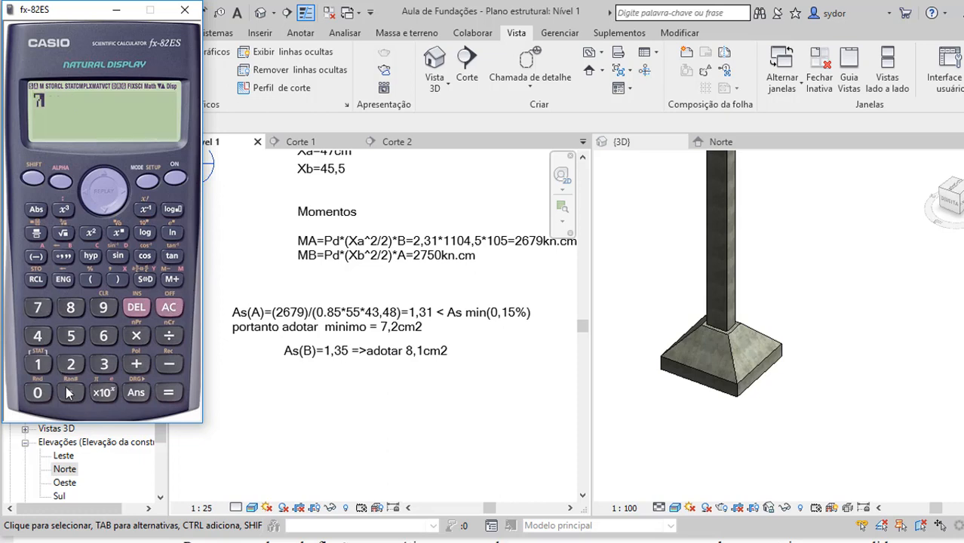
{"action": "left_click", "coordinate": [70, 392]}
{"action": "left_click", "coordinate": [71, 365]}
{"action": "left_click", "coordinate": [169, 335]}
{"action": "left_click", "coordinate": [37, 365]}
{"action": "left_click", "coordinate": [70, 392]}
{"action": "left_click", "coordinate": [71, 365]}
{"action": "left_click", "coordinate": [105, 365]}
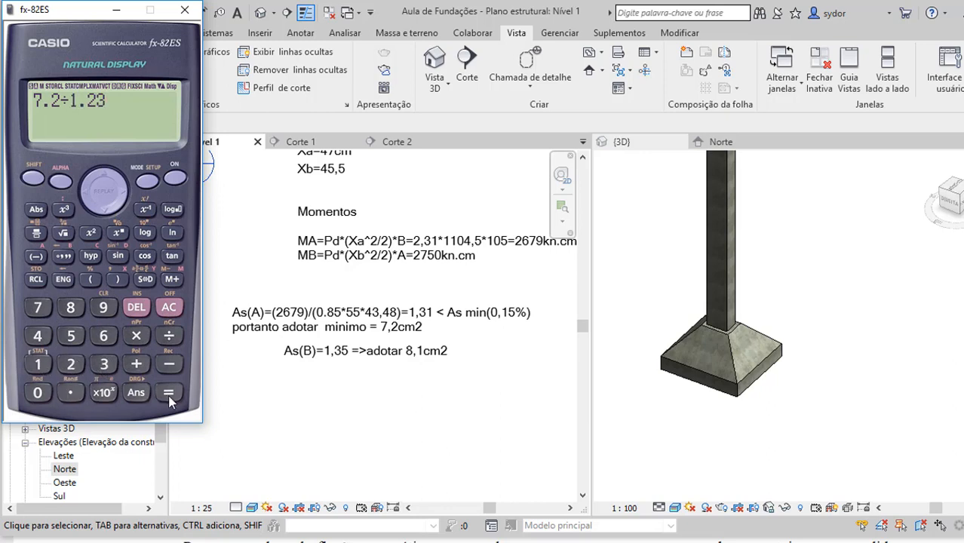
{"action": "left_click", "coordinate": [169, 393]}
{"action": "left_click", "coordinate": [145, 279]}
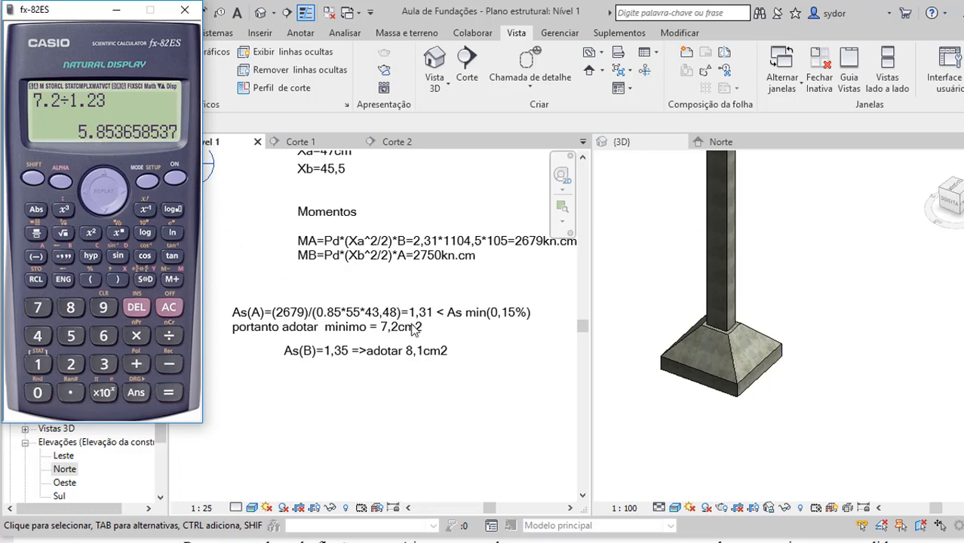
Clear the calculator and divide the steel area 8.1 by 1.23 to find the number of bars for direction B.
{"action": "left_click", "coordinate": [168, 307]}
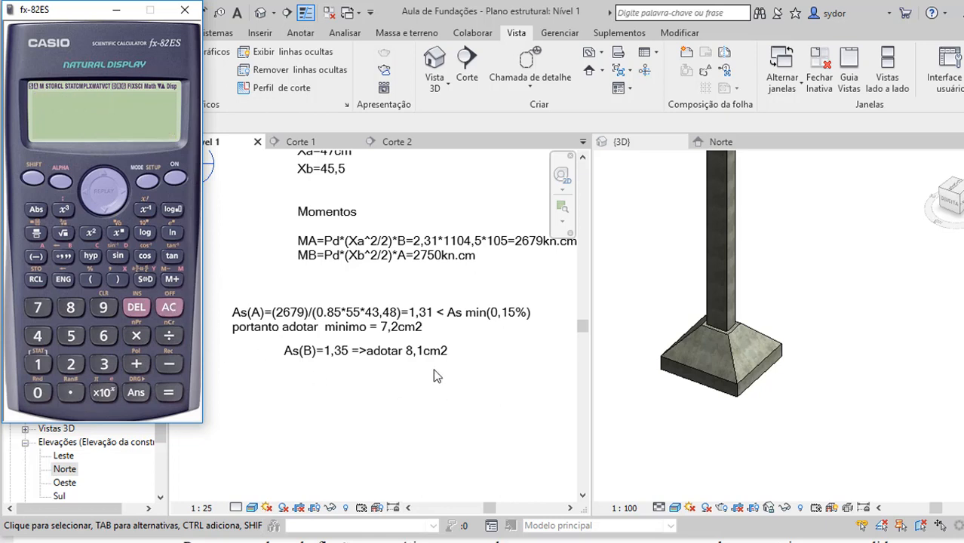
{"action": "left_click", "coordinate": [72, 308]}
{"action": "left_click", "coordinate": [73, 392]}
{"action": "left_click", "coordinate": [39, 364]}
{"action": "left_click", "coordinate": [170, 336]}
{"action": "left_click", "coordinate": [40, 364]}
{"action": "left_click", "coordinate": [71, 392]}
{"action": "left_click", "coordinate": [71, 364]}
{"action": "left_click", "coordinate": [104, 364]}
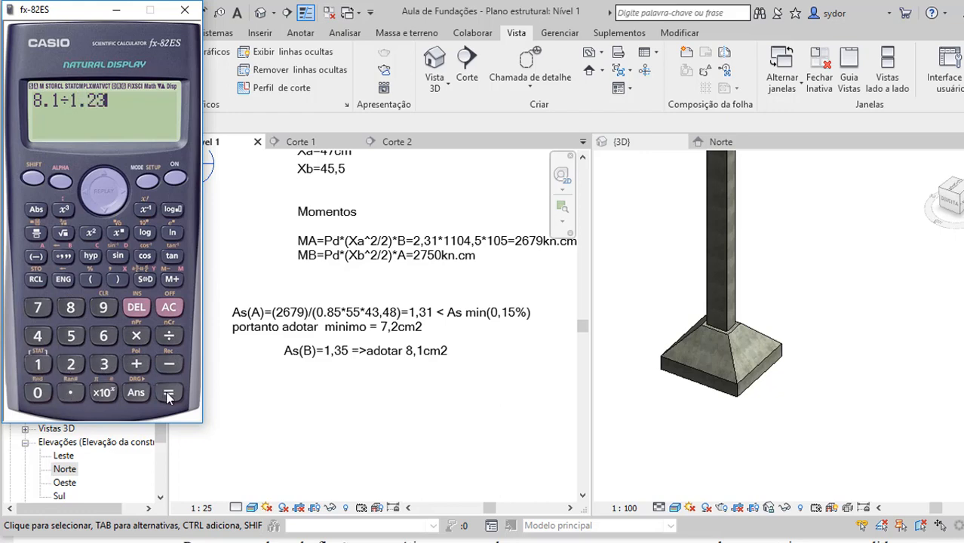
{"action": "left_click", "coordinate": [168, 394]}
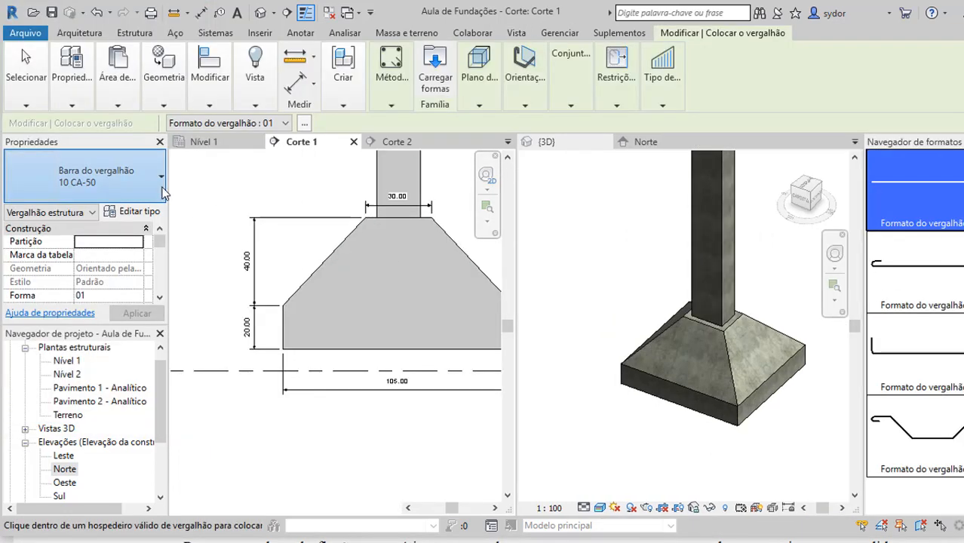
Choose the 12.5 CA-50 bar type for the rebar in Corte 1 and accept the rebar shape notice.
{"action": "left_click", "coordinate": [156, 195]}
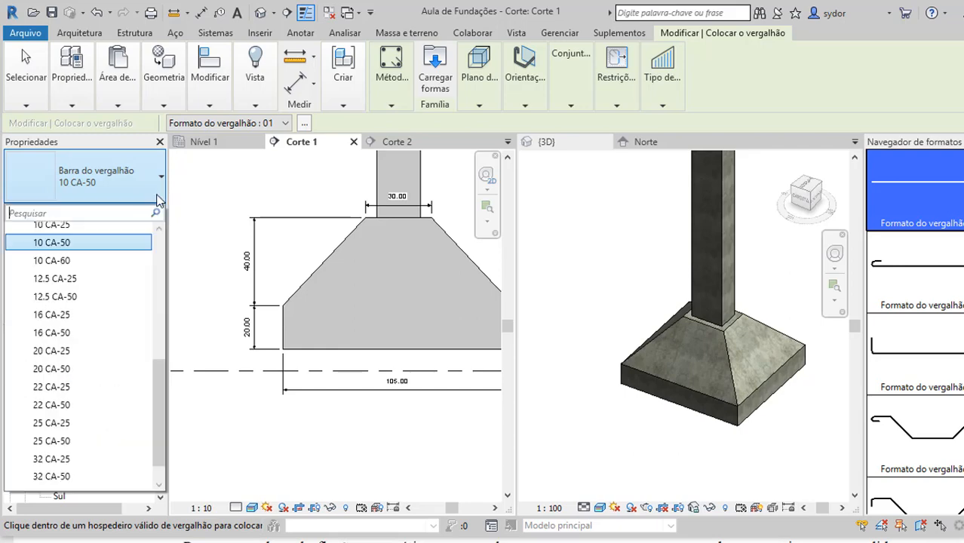
{"action": "left_click", "coordinate": [89, 295]}
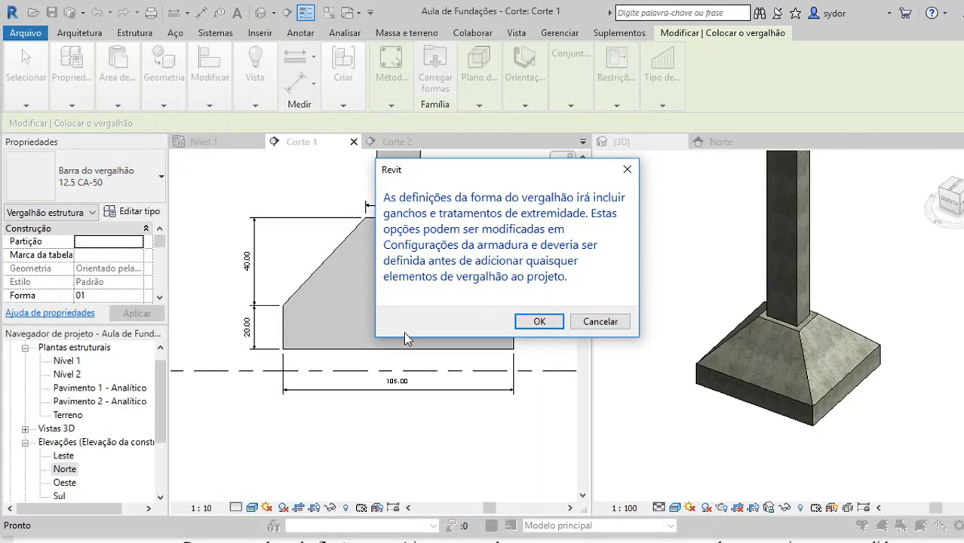
{"action": "left_click", "coordinate": [549, 323]}
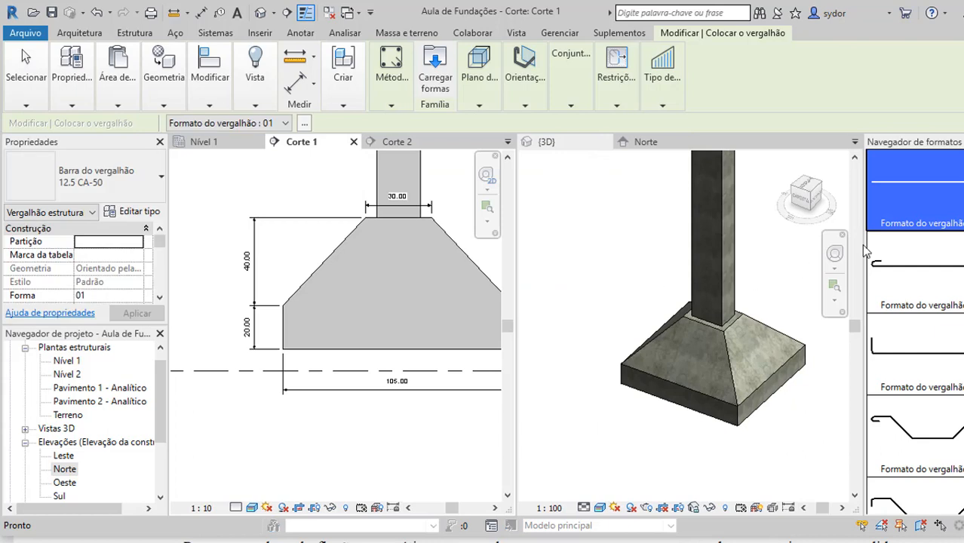
Set the rebar set's layout to Número fixo with a quantity of 7 bars.
{"action": "left_click", "coordinate": [576, 112]}
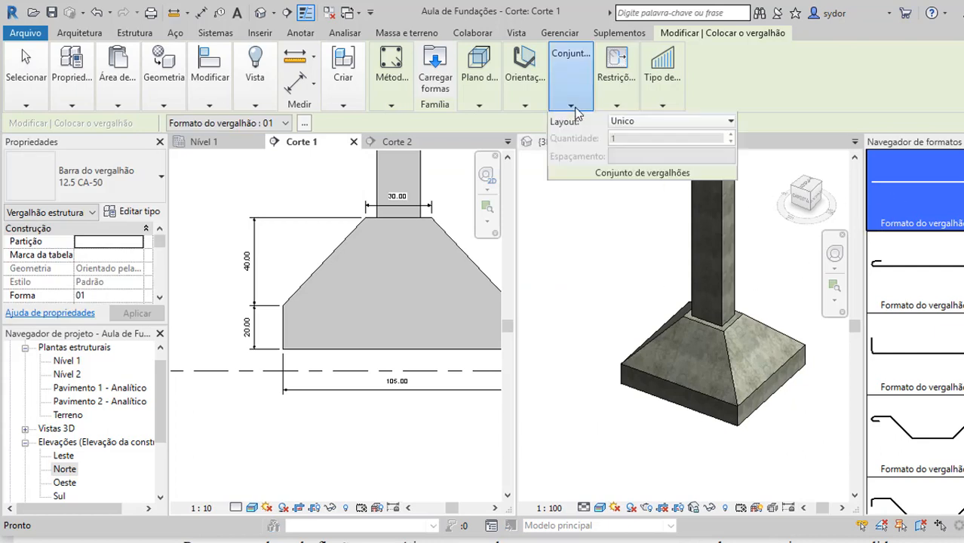
{"action": "left_click", "coordinate": [727, 122]}
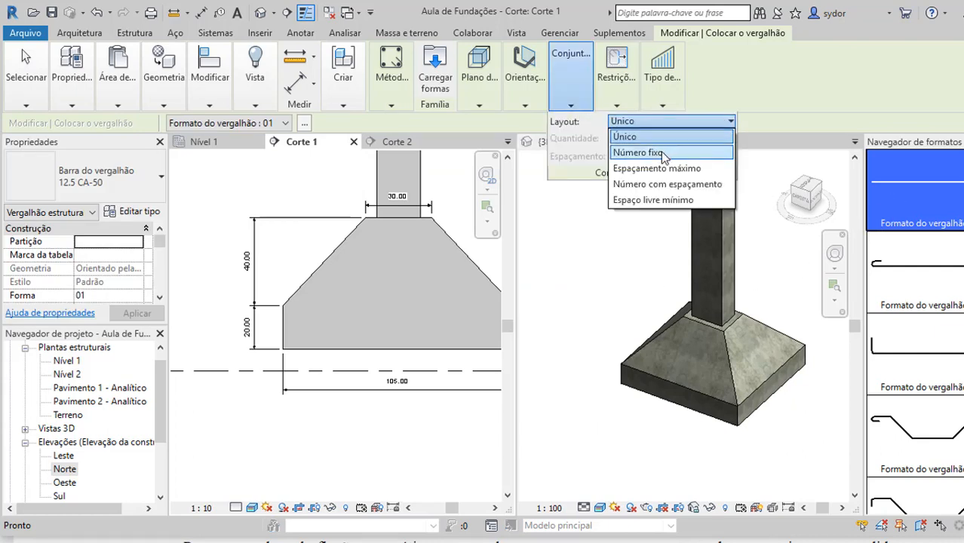
{"action": "left_click", "coordinate": [660, 153]}
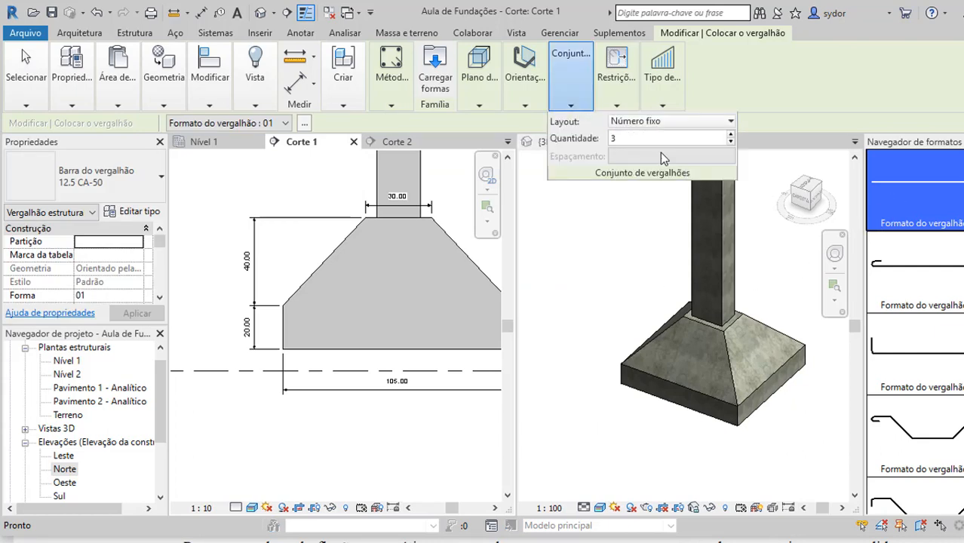
{"action": "left_click", "coordinate": [731, 134]}
{"action": "left_click", "coordinate": [731, 135]}
{"action": "left_click", "coordinate": [731, 134]}
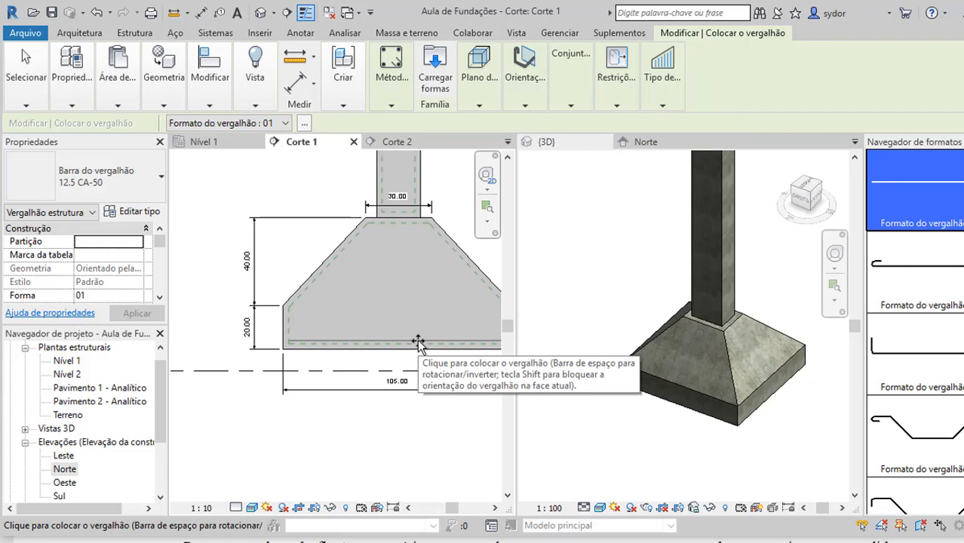
Choose rebar shape 03 and place the bar set along the footing's base in Corte 1.
{"action": "left_click", "coordinate": [915, 354]}
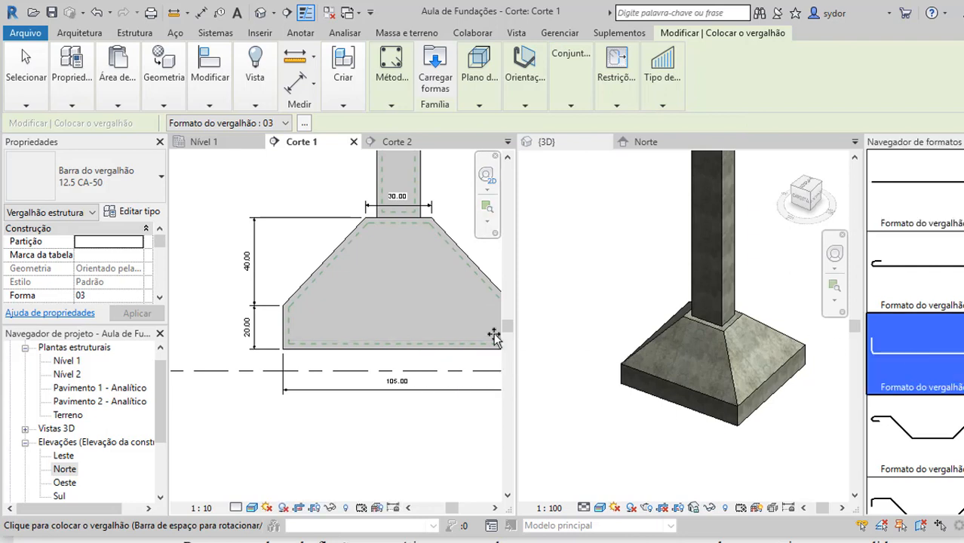
{"action": "left_click", "coordinate": [413, 347]}
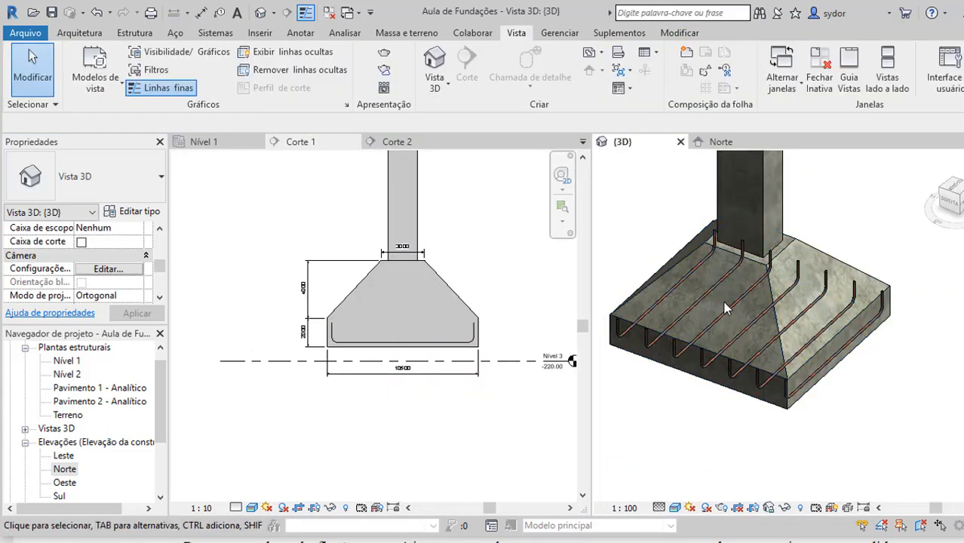
{"action": "scroll", "coordinate": [784, 377], "scroll_direction": "up", "scroll_amount": 3}
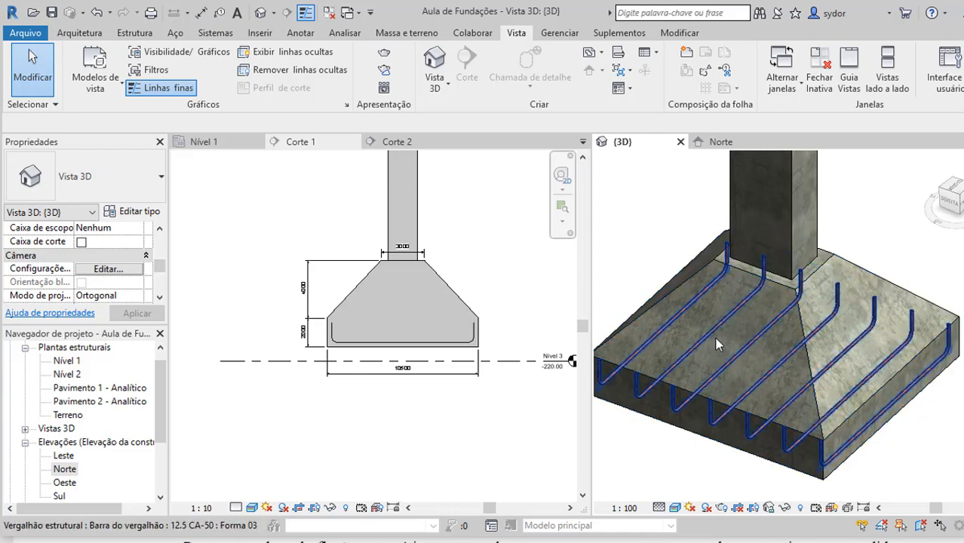
Bring up the calculator and clear it.
{"action": "scroll", "coordinate": [847, 373], "scroll_direction": "down", "scroll_amount": 2}
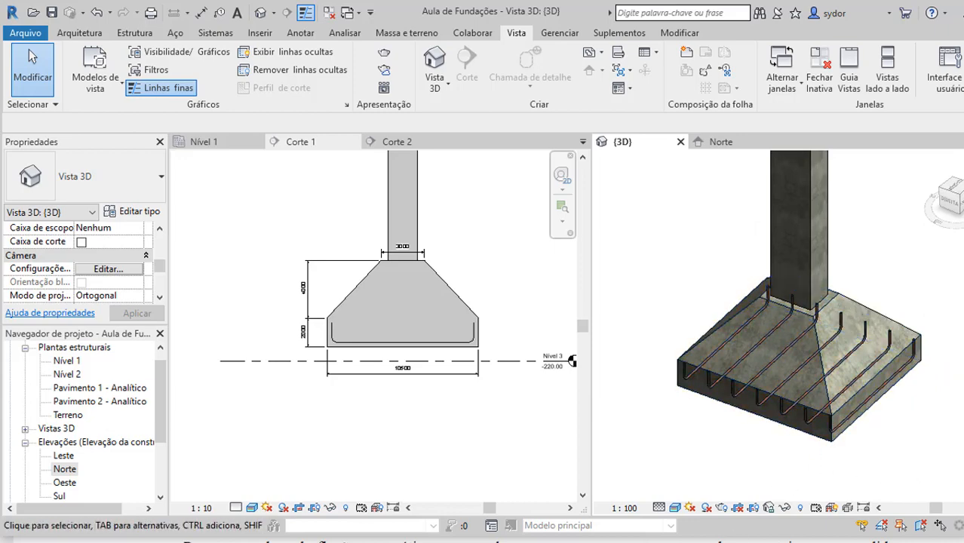
{"action": "left_click", "coordinate": [694, 542]}
{"action": "left_click", "coordinate": [167, 307]}
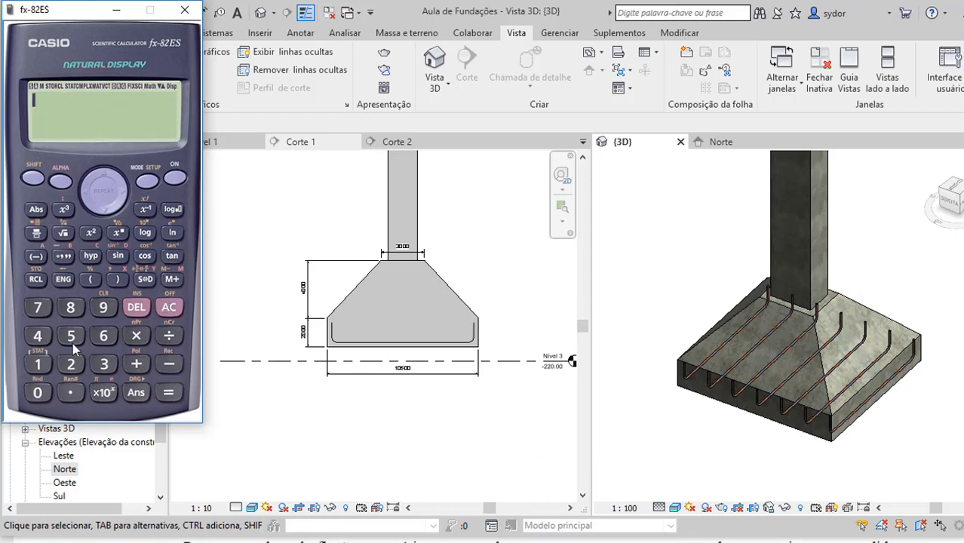
{"action": "left_click", "coordinate": [41, 364]}
{"action": "left_click", "coordinate": [41, 364]}
{"action": "left_click", "coordinate": [71, 335]}
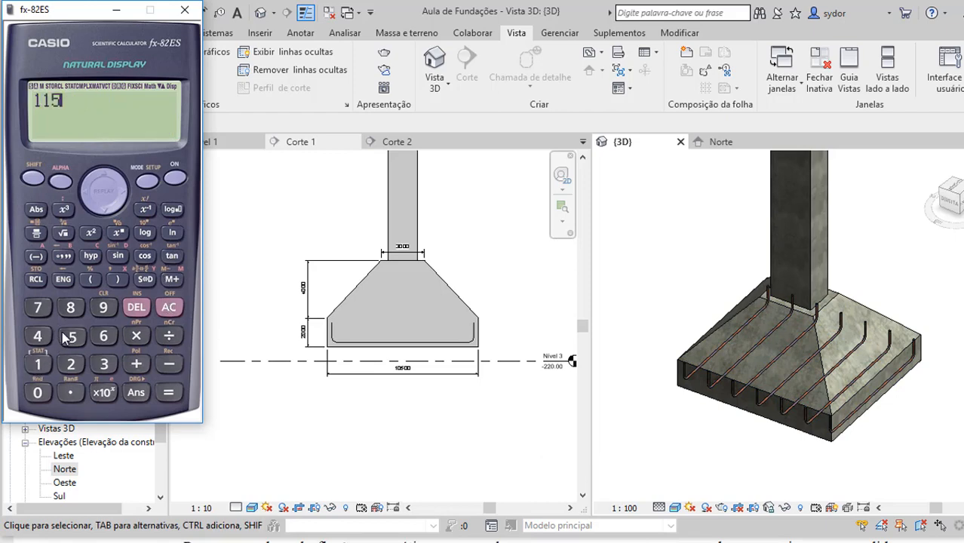
{"action": "left_click", "coordinate": [168, 336]}
{"action": "left_click", "coordinate": [104, 335]}
{"action": "left_click", "coordinate": [170, 309]}
Subtract 10 from 115 and divide by 6 to calculate the bar spacing, showing it in decimal form.
{"action": "double_click", "coordinate": [37, 363]}
{"action": "left_click", "coordinate": [71, 336]}
{"action": "left_click", "coordinate": [171, 365]}
{"action": "left_click", "coordinate": [43, 364]}
{"action": "left_click", "coordinate": [39, 393]}
{"action": "left_click", "coordinate": [169, 392]}
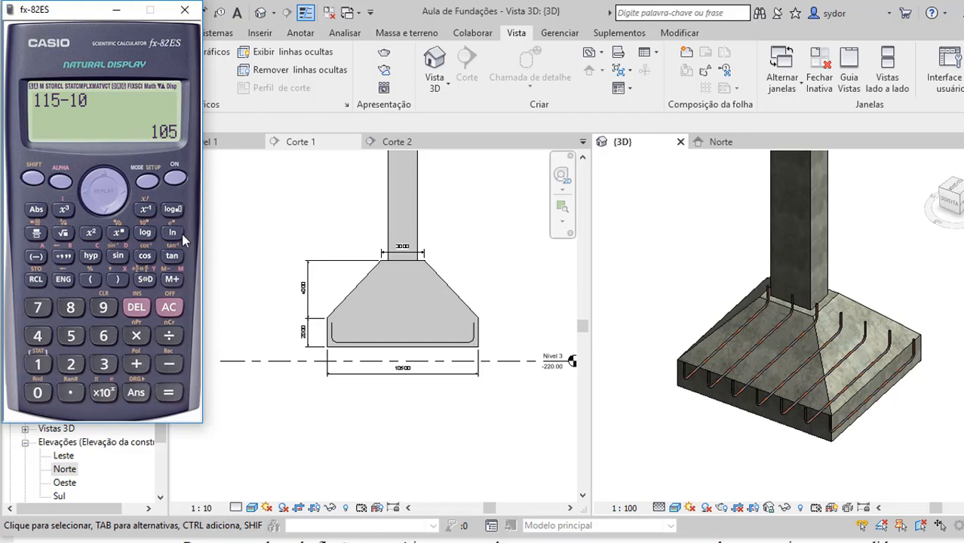
{"action": "left_click", "coordinate": [171, 336]}
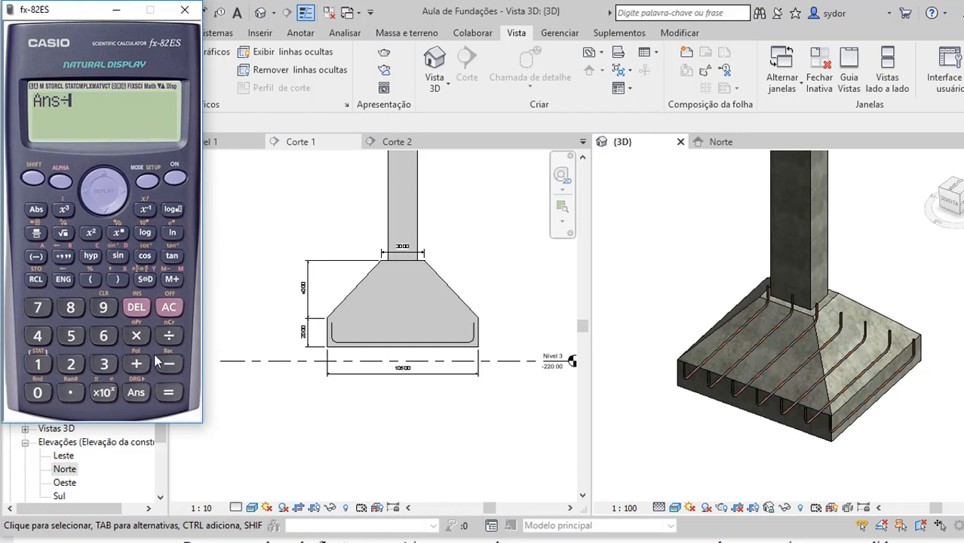
{"action": "left_click", "coordinate": [106, 339]}
{"action": "left_click", "coordinate": [170, 393]}
{"action": "left_click", "coordinate": [146, 280]}
Calculate the other direction's bar spacing as 105 minus 10, divided by 5, and put the calculator away.
{"action": "left_click", "coordinate": [167, 309]}
{"action": "left_click", "coordinate": [38, 365]}
{"action": "left_click", "coordinate": [37, 393]}
{"action": "left_click", "coordinate": [70, 336]}
{"action": "left_click", "coordinate": [169, 366]}
{"action": "left_click", "coordinate": [47, 365]}
{"action": "left_click", "coordinate": [42, 393]}
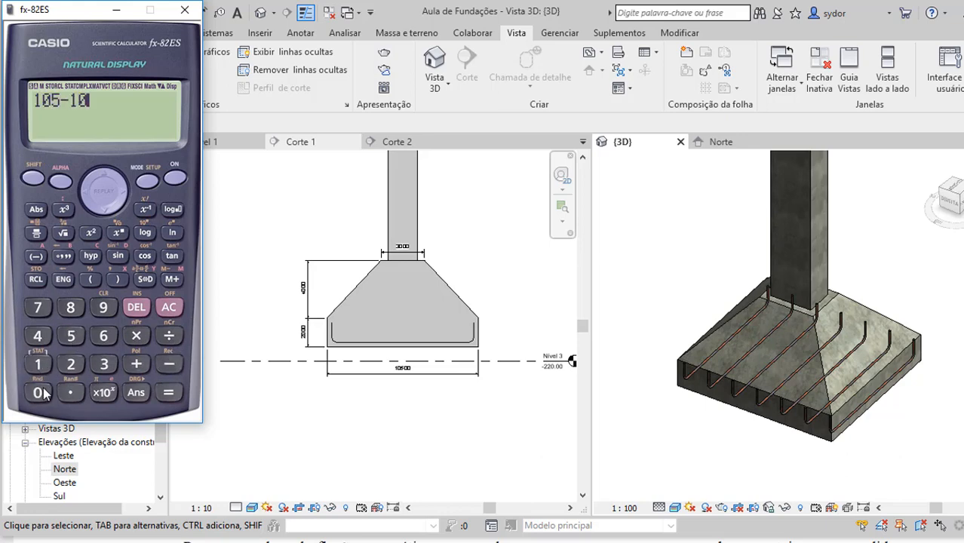
{"action": "left_click", "coordinate": [169, 392]}
{"action": "left_click", "coordinate": [169, 337]}
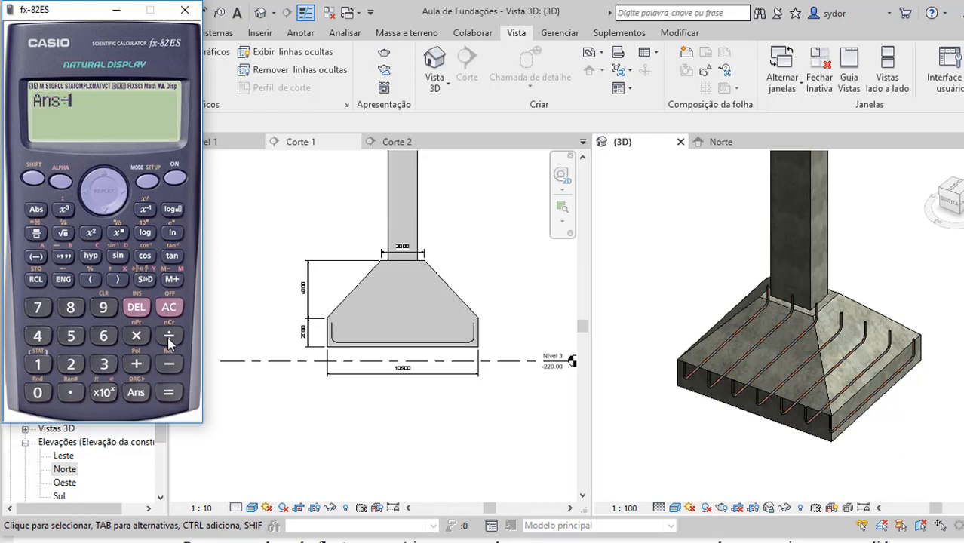
{"action": "left_click", "coordinate": [72, 337]}
{"action": "left_click", "coordinate": [169, 393]}
{"action": "left_click", "coordinate": [116, 10]}
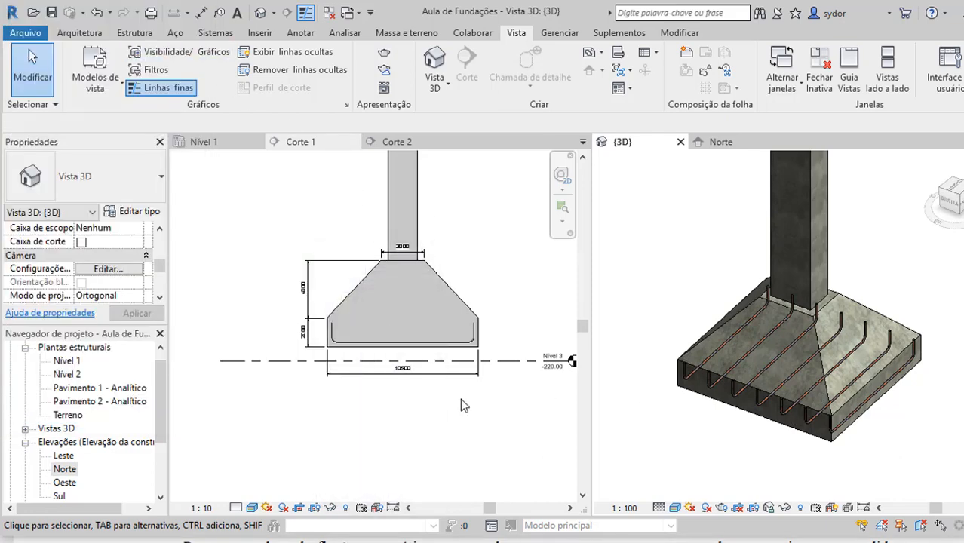
Start placing 12.5 CA-50 rebar of shape 03 in Corte 1, oriented Perpendicular ao recobrimento.
{"action": "left_click", "coordinate": [502, 282]}
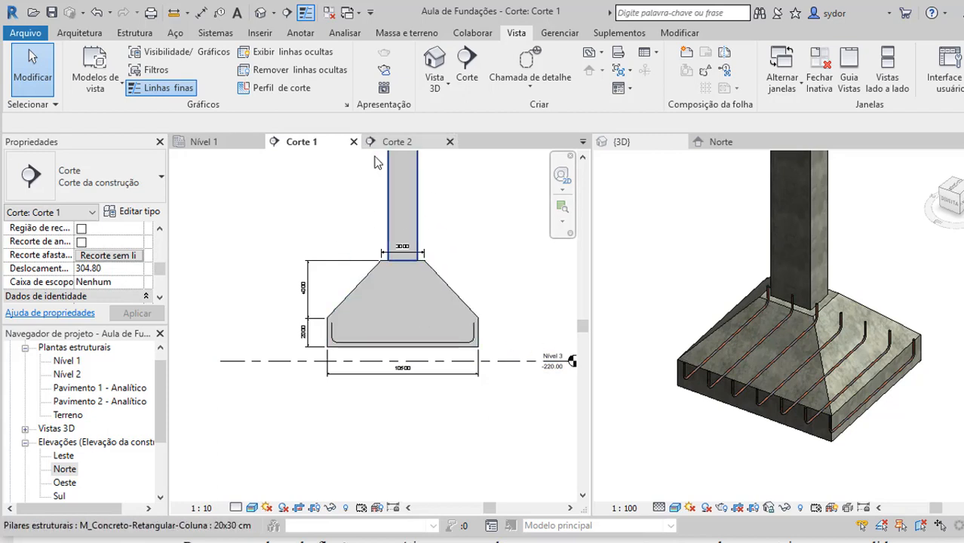
{"action": "left_click", "coordinate": [136, 34]}
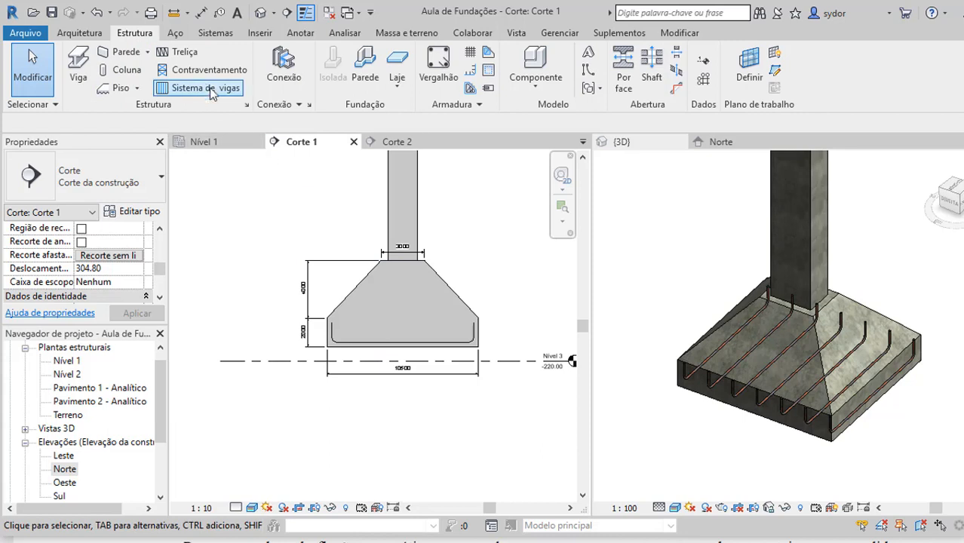
{"action": "left_click", "coordinate": [439, 67]}
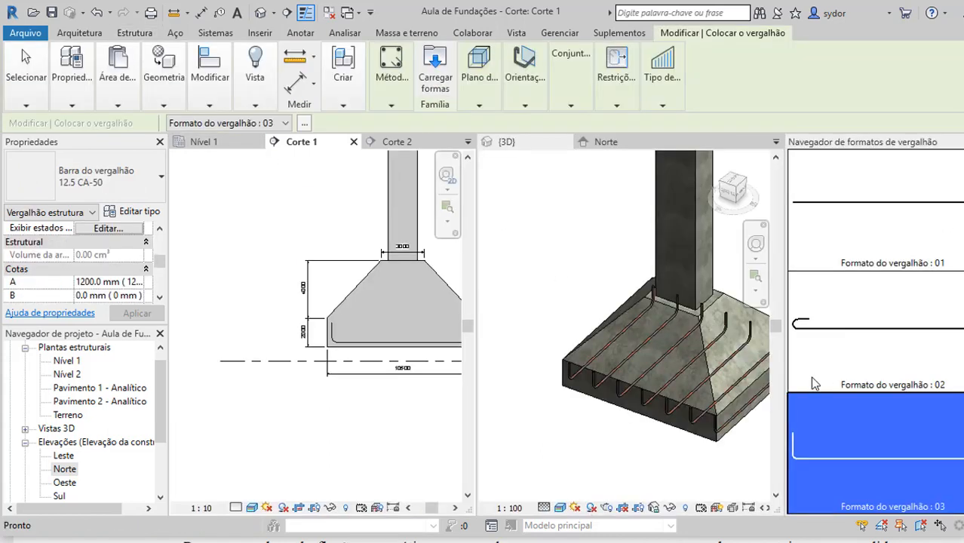
{"action": "scroll", "coordinate": [295, 325], "scroll_direction": "down", "scroll_amount": 2}
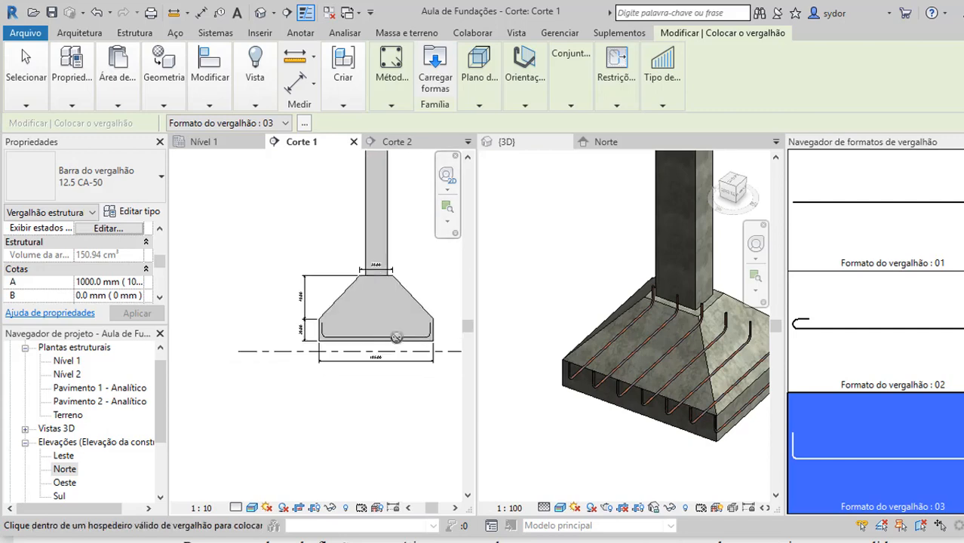
{"action": "scroll", "coordinate": [396, 335], "scroll_direction": "up", "scroll_amount": 3}
{"action": "scroll", "coordinate": [396, 335], "scroll_direction": "up", "scroll_amount": 1}
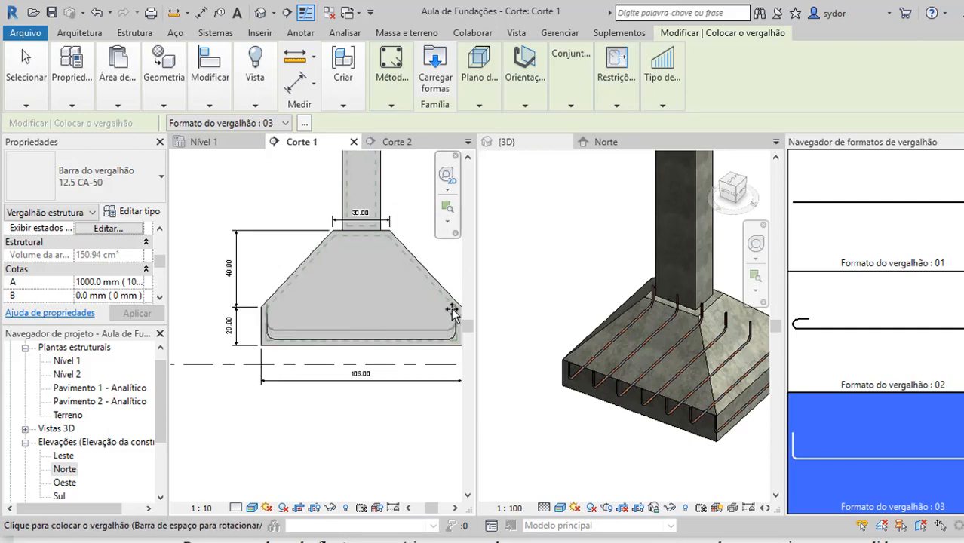
{"action": "left_click", "coordinate": [525, 83]}
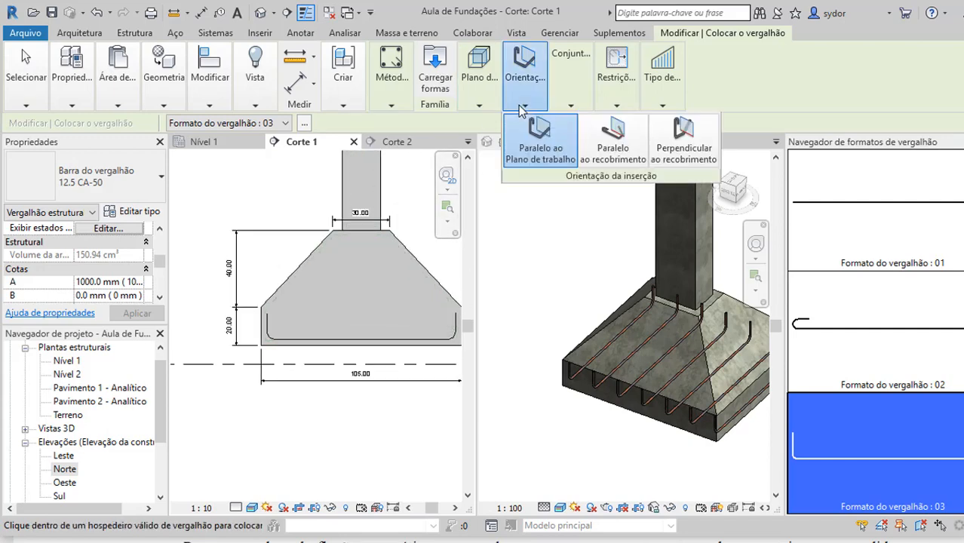
{"action": "left_click", "coordinate": [678, 144]}
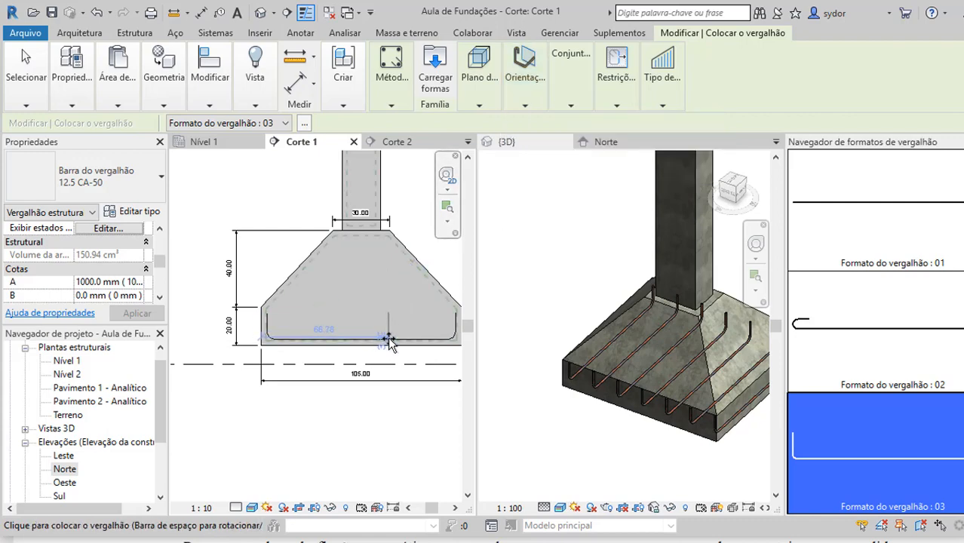
Set the rebar set's layout to Número fixo with a quantity of 6 bars.
{"action": "left_click", "coordinate": [576, 108]}
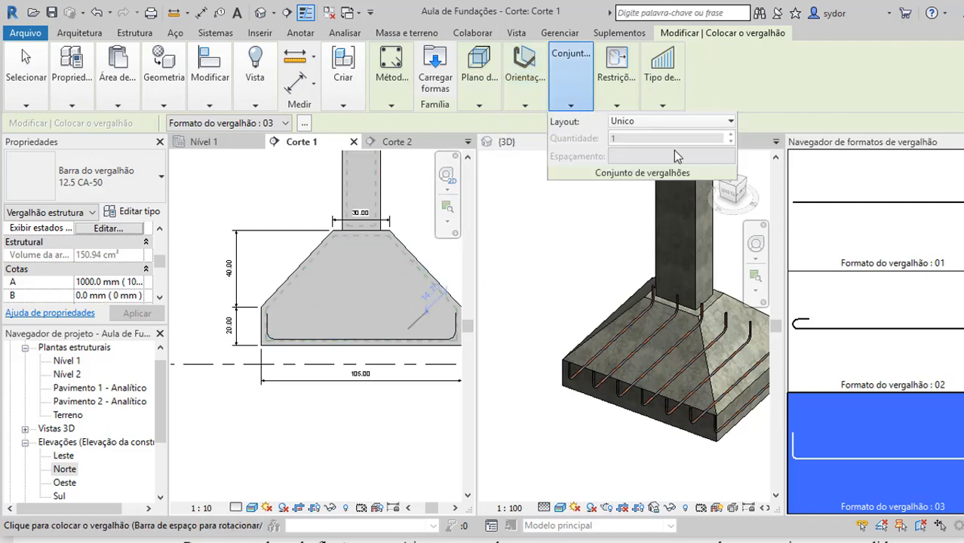
{"action": "left_click", "coordinate": [725, 121]}
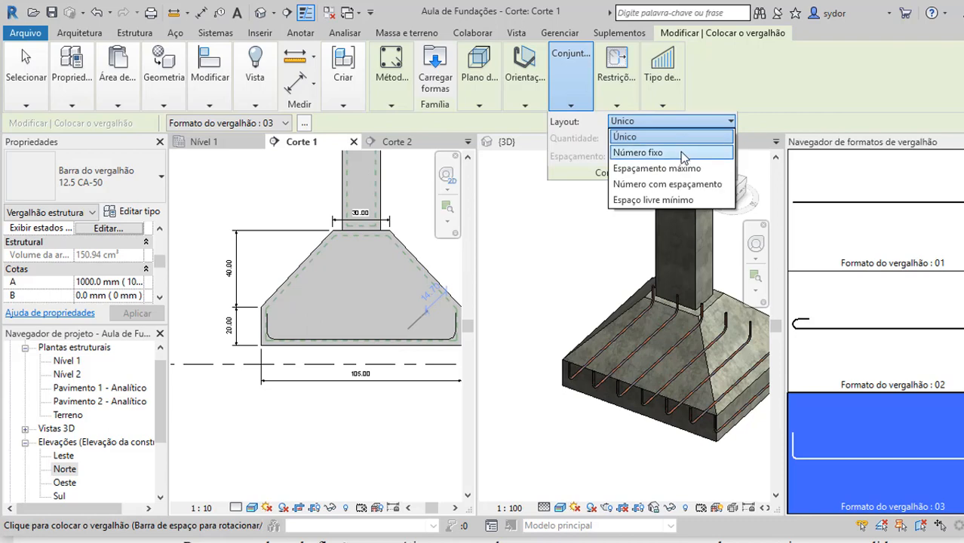
{"action": "left_click", "coordinate": [680, 151]}
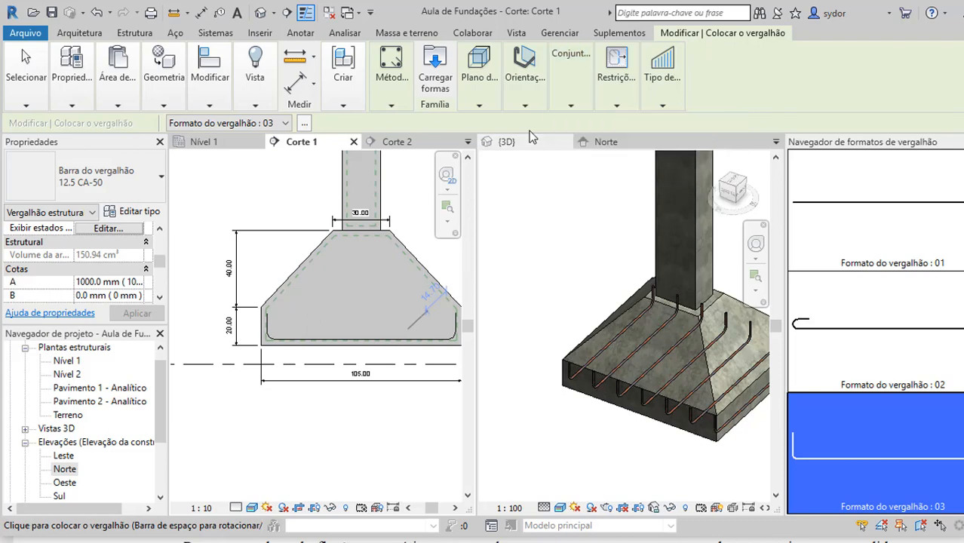
{"action": "mouse_move", "coordinate": [587, 98]}
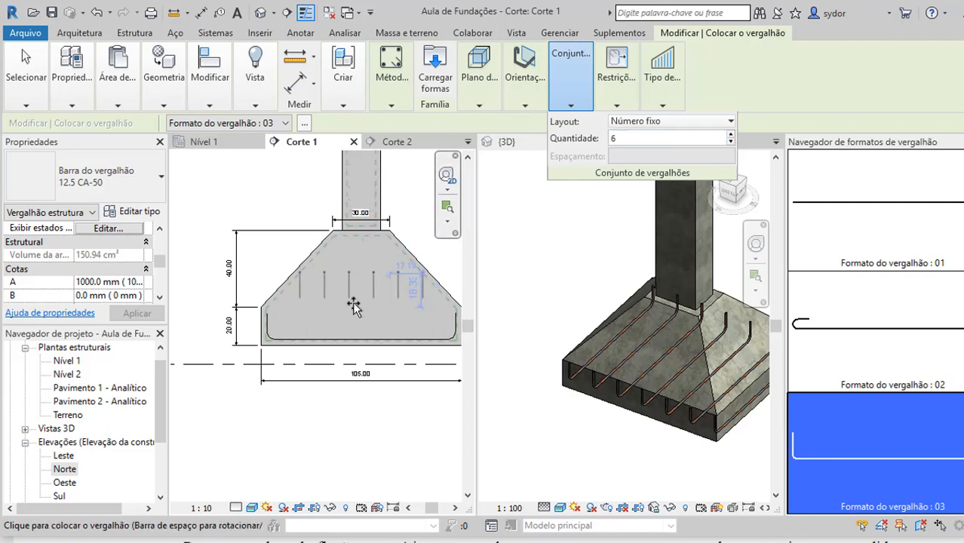
Place the perpendicular bar set just above the existing bars along the footing's base in Corte 1.
{"action": "scroll", "coordinate": [365, 341], "scroll_direction": "up", "scroll_amount": 4}
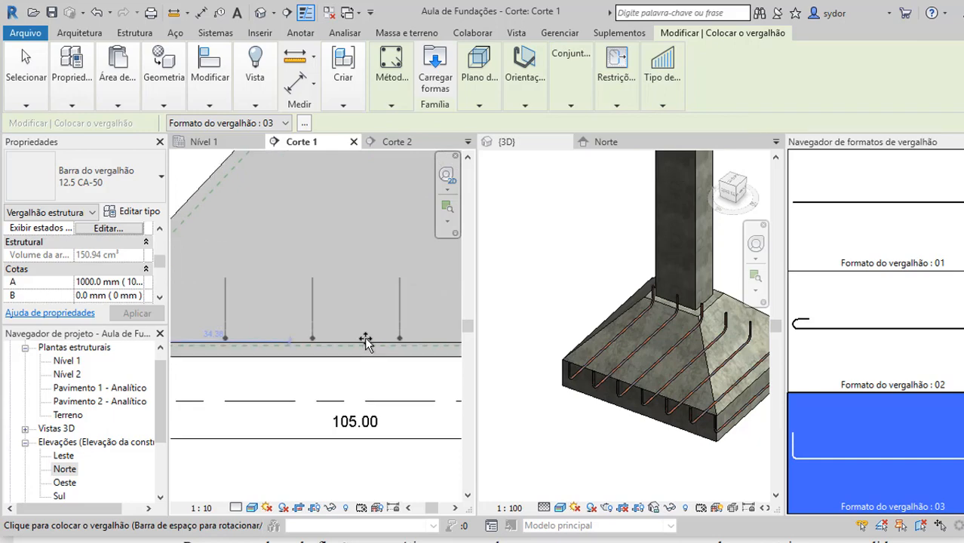
{"action": "scroll", "coordinate": [365, 341], "scroll_direction": "down", "scroll_amount": 4}
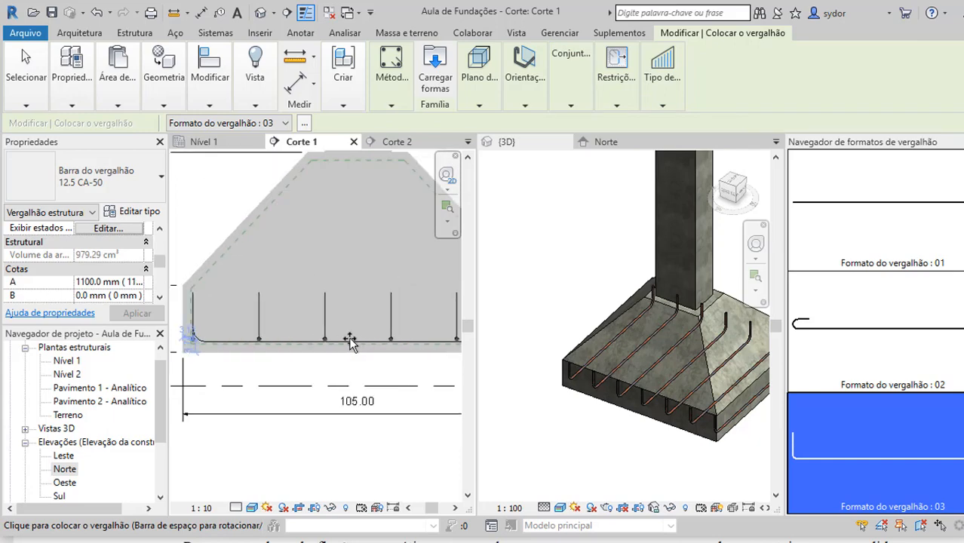
{"action": "left_click", "coordinate": [344, 334]}
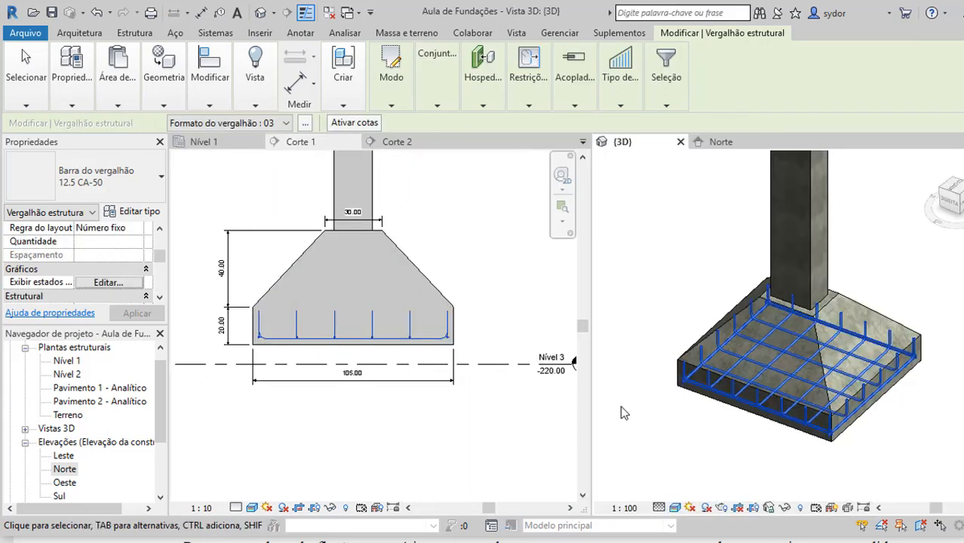
{"action": "left_click", "coordinate": [689, 436]}
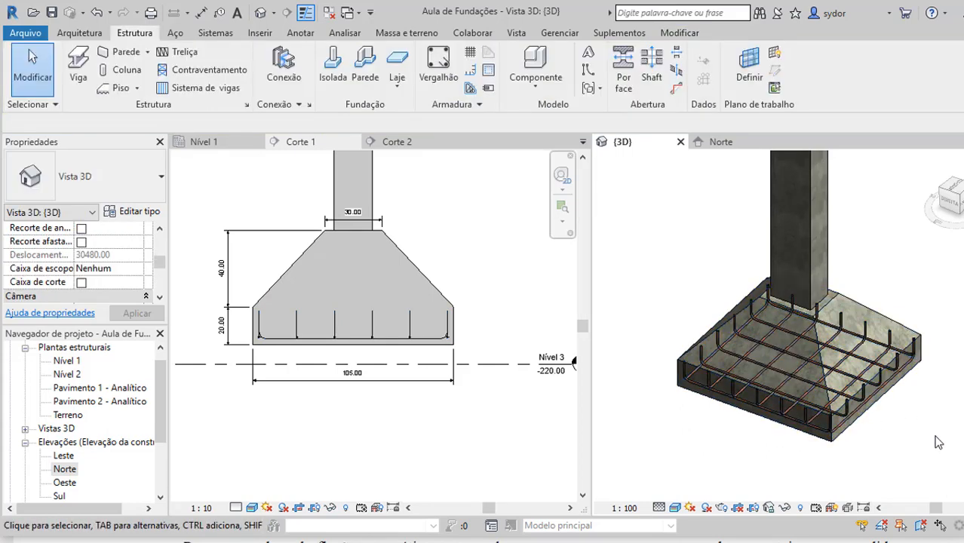
Switch Corte 1 to the fine detail level so the bars display with their real thickness.
{"action": "scroll", "coordinate": [938, 443], "scroll_direction": "up", "scroll_amount": 2}
{"action": "scroll", "coordinate": [879, 339], "scroll_direction": "up", "scroll_amount": 2}
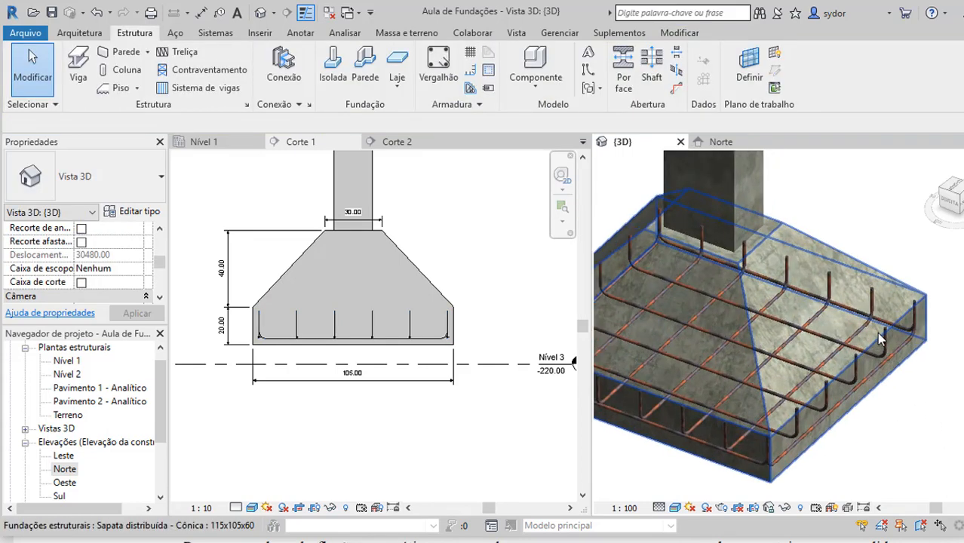
{"action": "scroll", "coordinate": [293, 341], "scroll_direction": "up", "scroll_amount": 3}
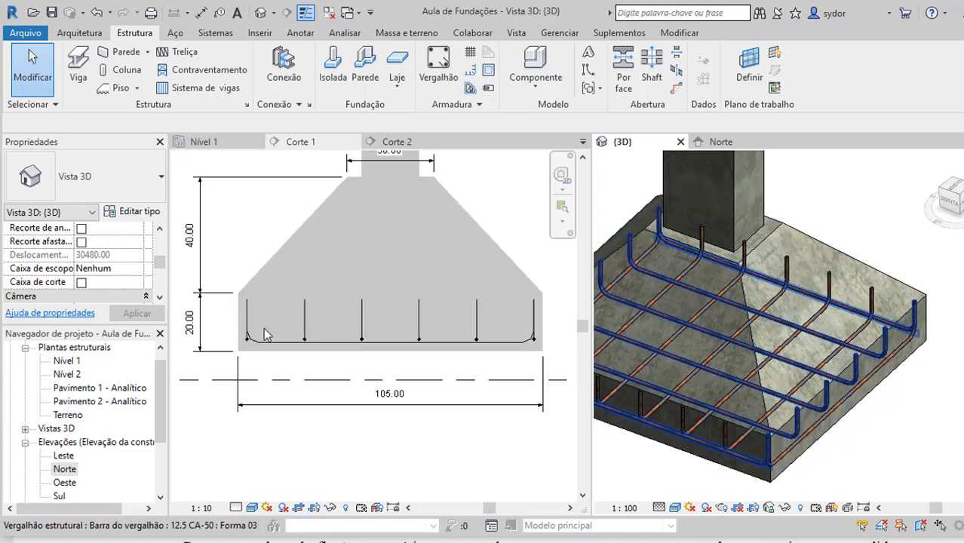
{"action": "left_click", "coordinate": [239, 509]}
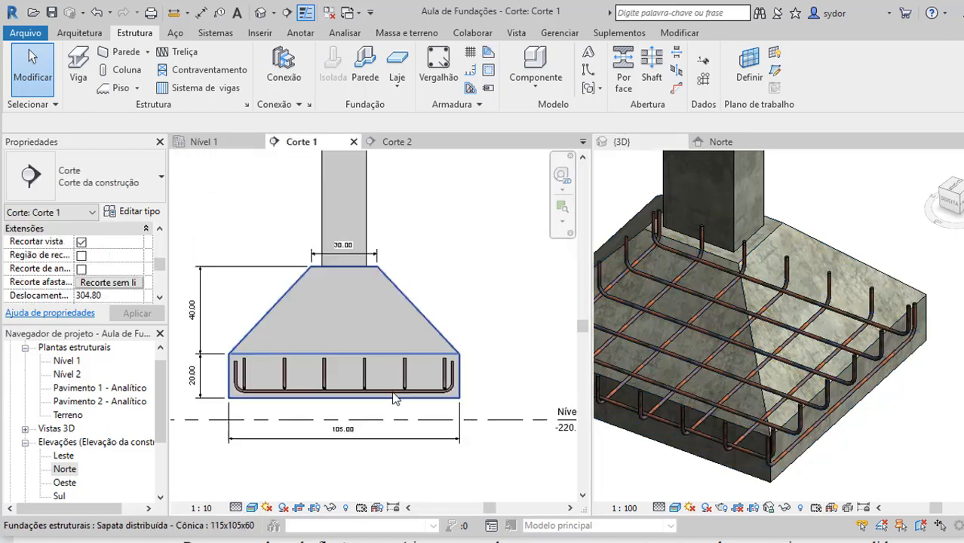
Examine how the two crossing bar sets sit in the footing, in Corte 1 and in the 3D view.
{"action": "scroll", "coordinate": [453, 383], "scroll_direction": "up", "scroll_amount": 3}
{"action": "scroll", "coordinate": [451, 399], "scroll_direction": "up", "scroll_amount": 3}
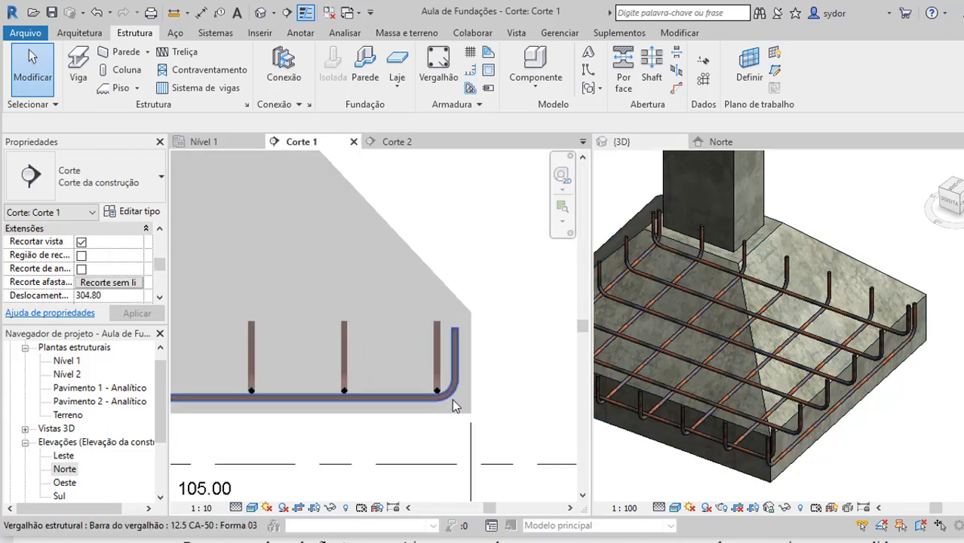
{"action": "left_click", "coordinate": [433, 361]}
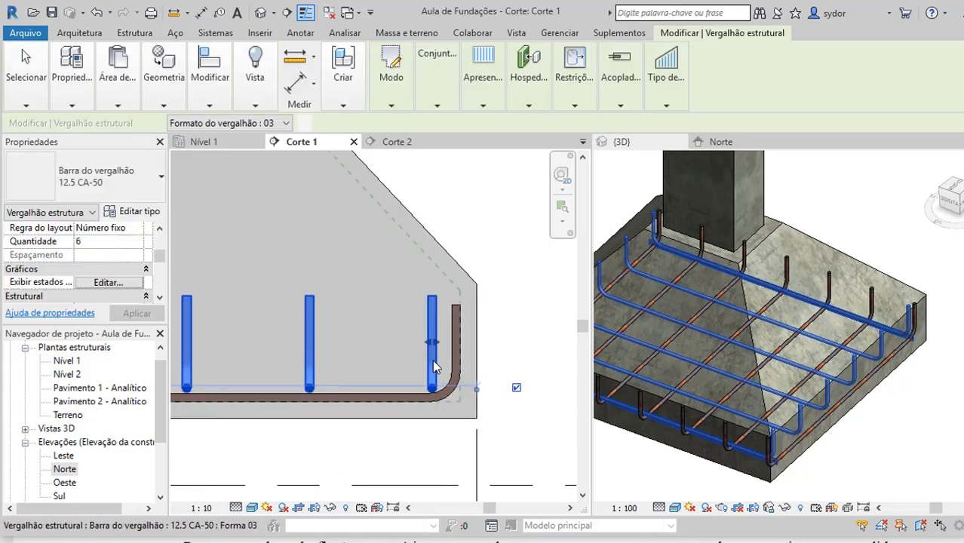
{"action": "key", "text": "Escape"}
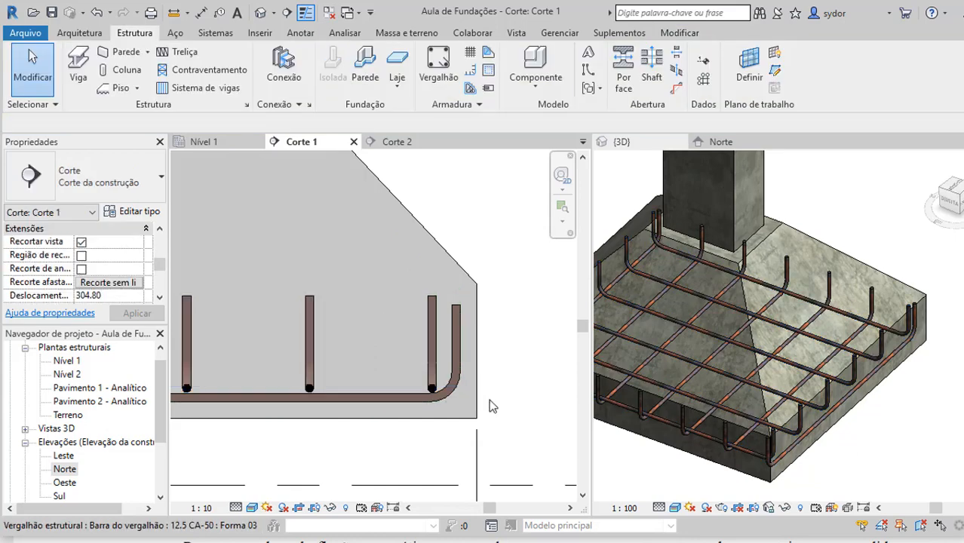
{"action": "scroll", "coordinate": [729, 362], "scroll_direction": "down", "scroll_amount": 2}
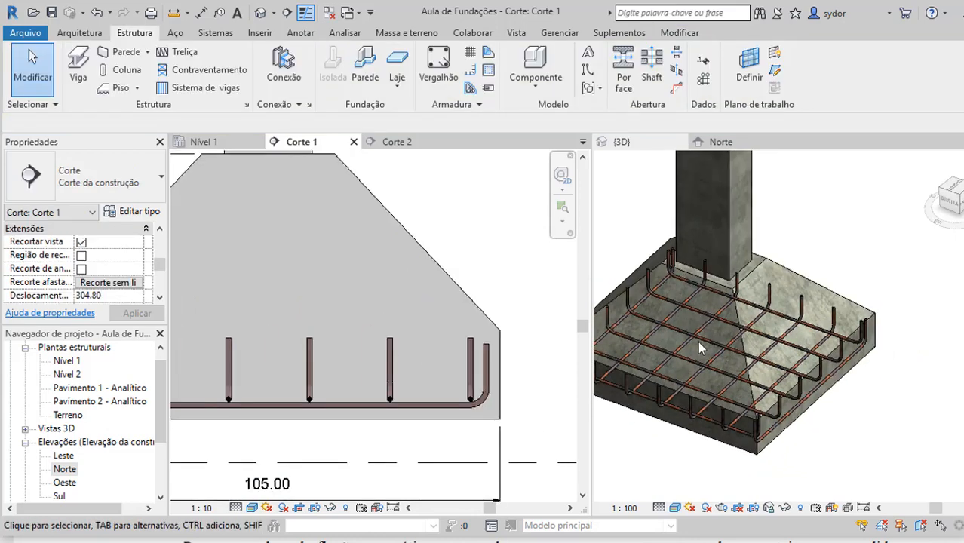
{"action": "scroll", "coordinate": [489, 400], "scroll_direction": "down", "scroll_amount": 3}
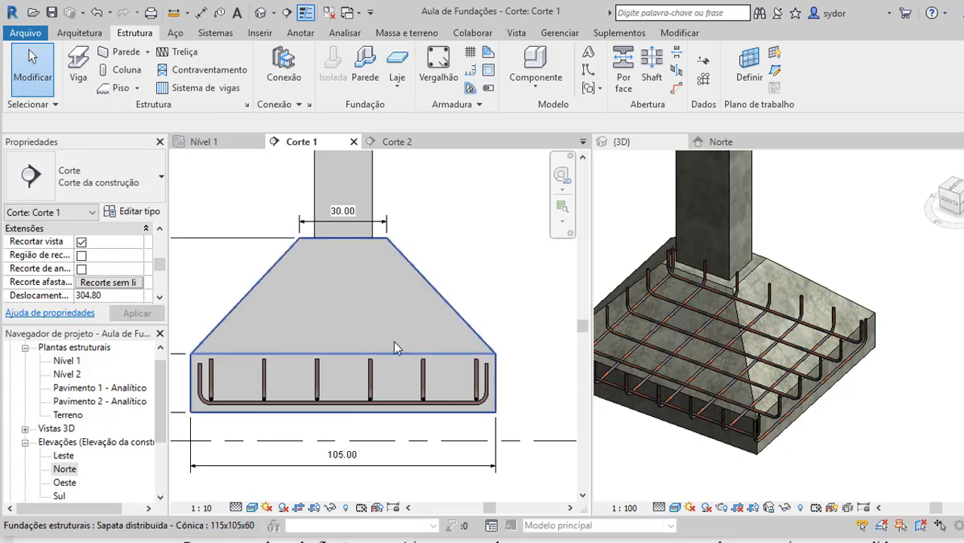
{"action": "scroll", "coordinate": [395, 404], "scroll_direction": "down", "scroll_amount": 1}
{"action": "scroll", "coordinate": [352, 304], "scroll_direction": "up", "scroll_amount": 1}
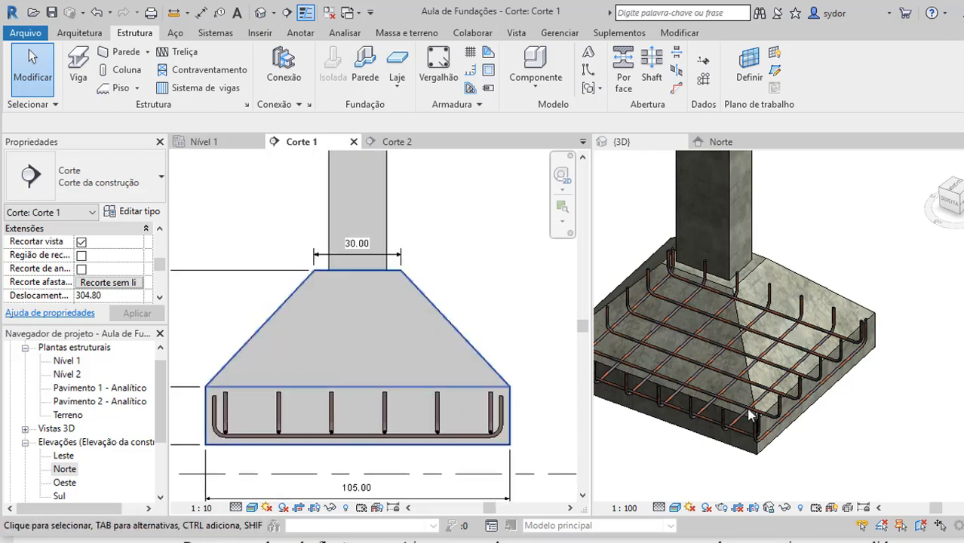
{"action": "scroll", "coordinate": [809, 469], "scroll_direction": "down", "scroll_amount": 3}
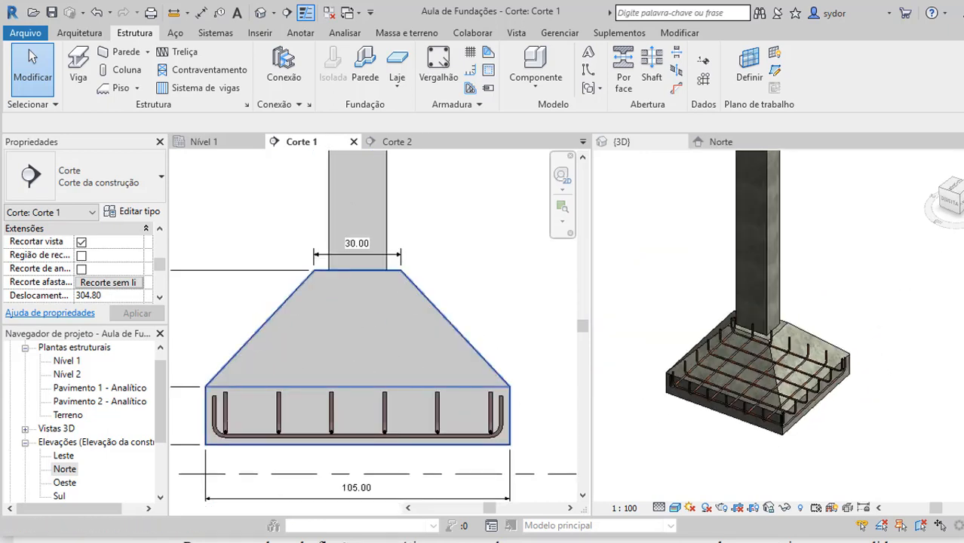
{"action": "left_click", "coordinate": [922, 243]}
{"action": "left_click_drag", "start_coordinate": [940, 225], "coordinate": [950, 245]}
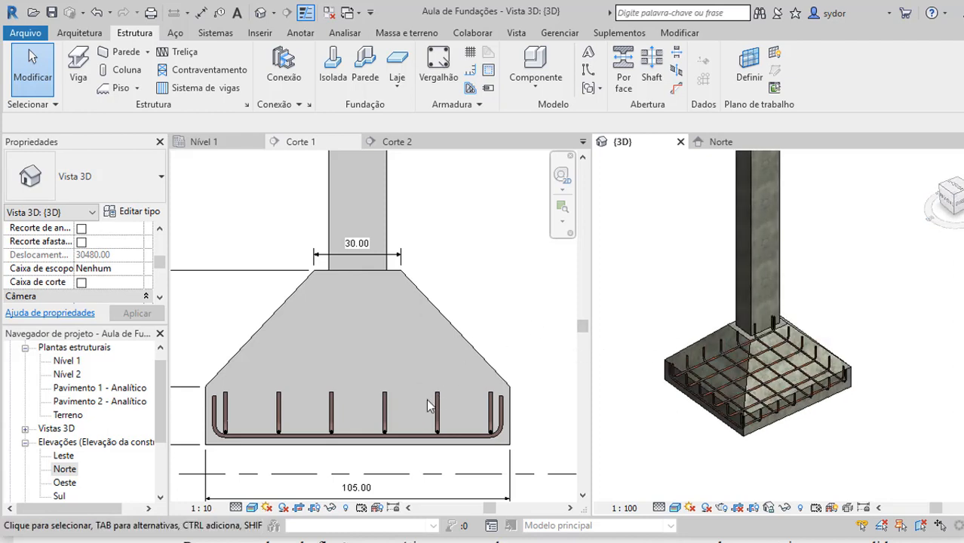
{"action": "left_click", "coordinate": [507, 273]}
{"action": "scroll", "coordinate": [410, 350], "scroll_direction": "down", "scroll_amount": 2}
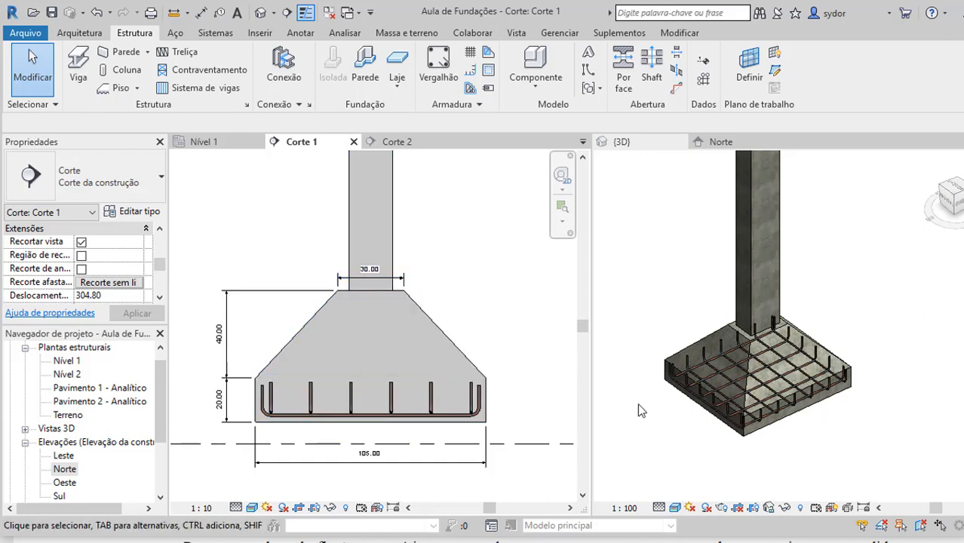
Inspect the footing's crossing bar sets up close in the 3D view, selecting the lower set to check its position and layout.
{"action": "scroll", "coordinate": [766, 420], "scroll_direction": "up", "scroll_amount": 5}
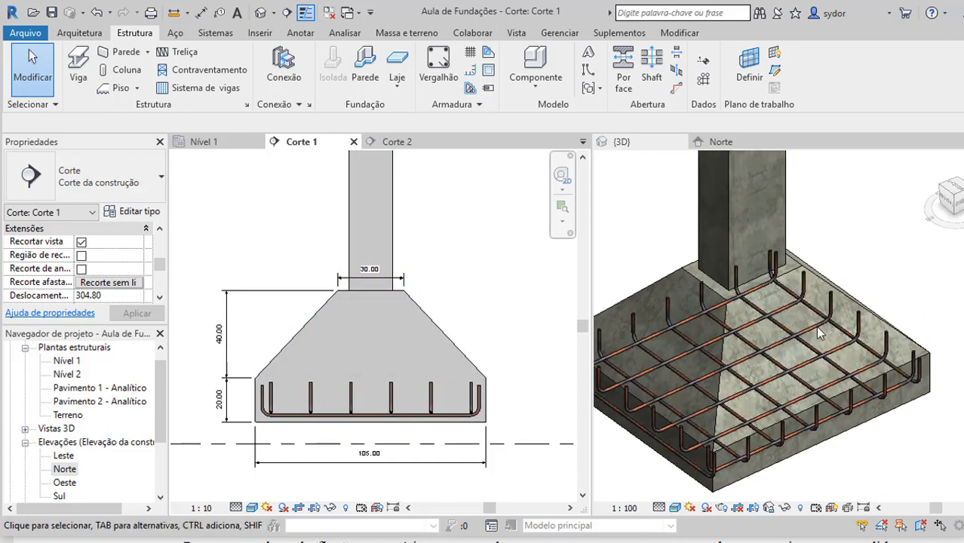
{"action": "mouse_move", "coordinate": [953, 227]}
{"action": "left_mouse_down"}
{"action": "mouse_move", "coordinate": [963, 224]}
{"action": "mouse_move", "coordinate": [953, 227]}
{"action": "left_mouse_up"}
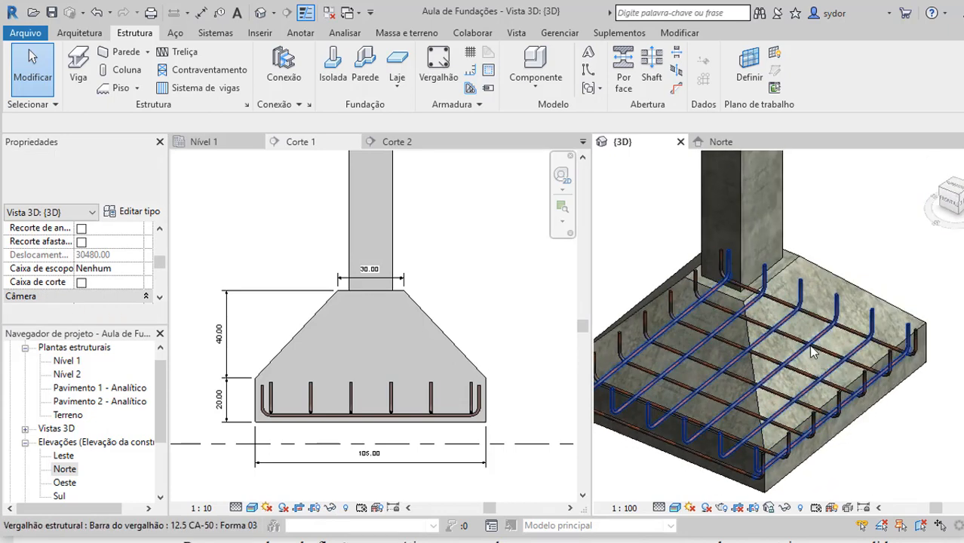
{"action": "scroll", "coordinate": [809, 352], "scroll_direction": "down", "scroll_amount": 2}
{"action": "scroll", "coordinate": [809, 445], "scroll_direction": "up", "scroll_amount": 2}
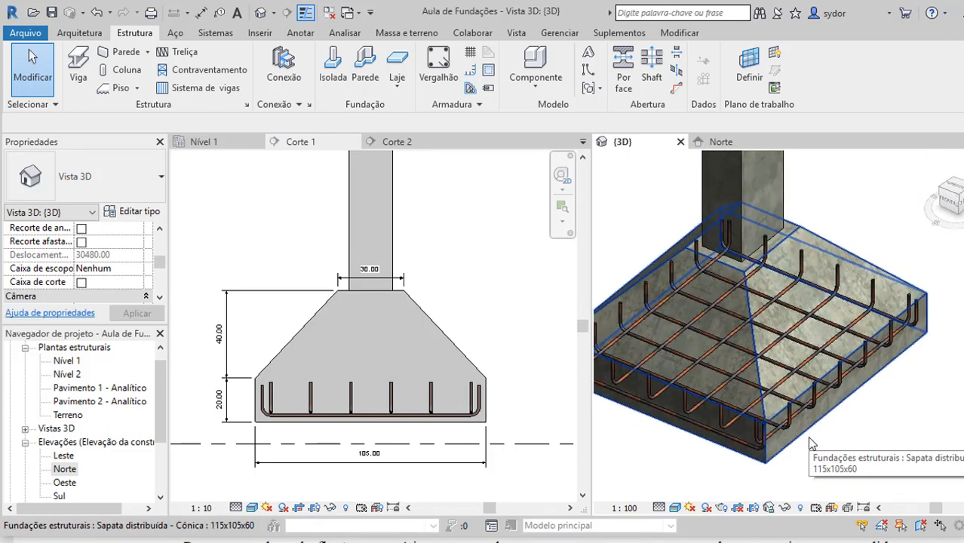
{"action": "scroll", "coordinate": [755, 447], "scroll_direction": "up", "scroll_amount": 3}
{"action": "scroll", "coordinate": [754, 447], "scroll_direction": "up", "scroll_amount": 1}
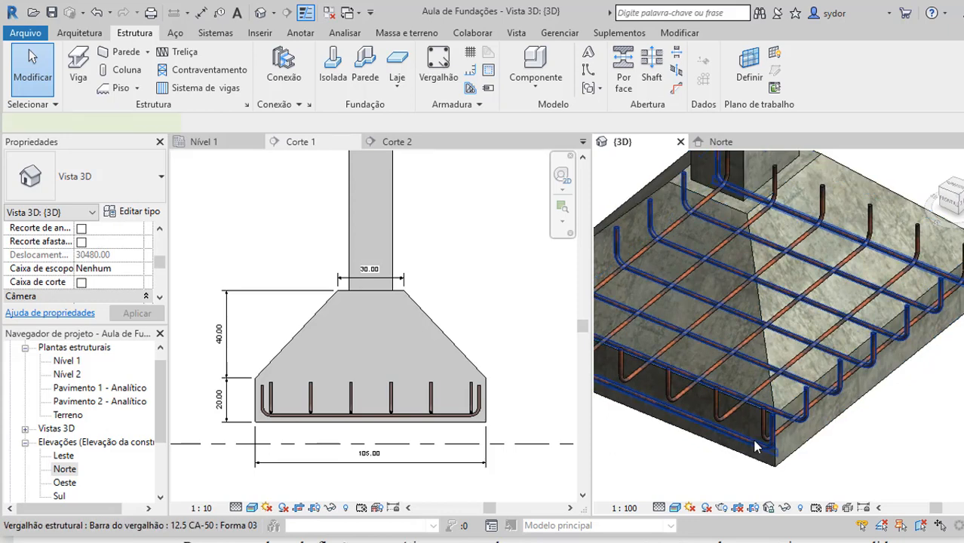
{"action": "left_click", "coordinate": [754, 447]}
{"action": "scroll", "coordinate": [754, 447], "scroll_direction": "down", "scroll_amount": 3}
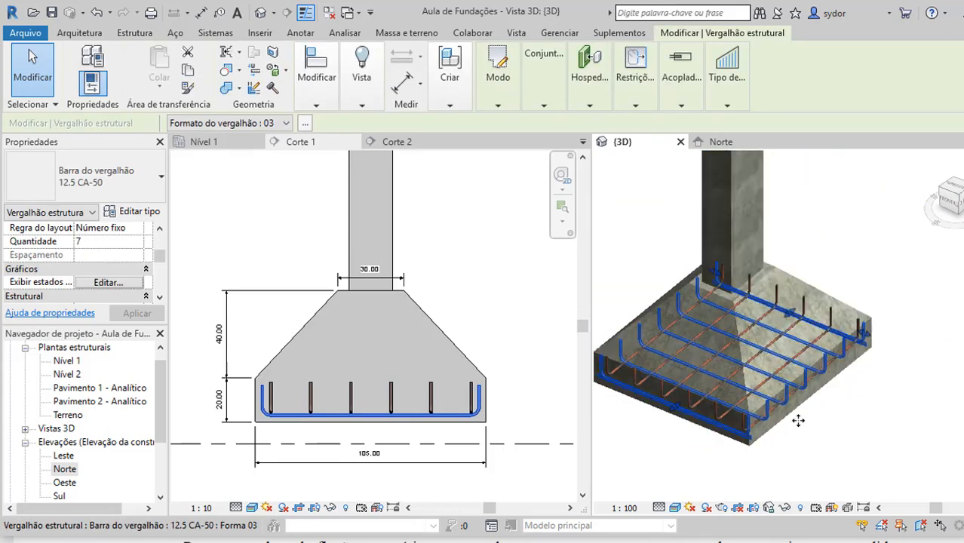
{"action": "left_click", "coordinate": [896, 407]}
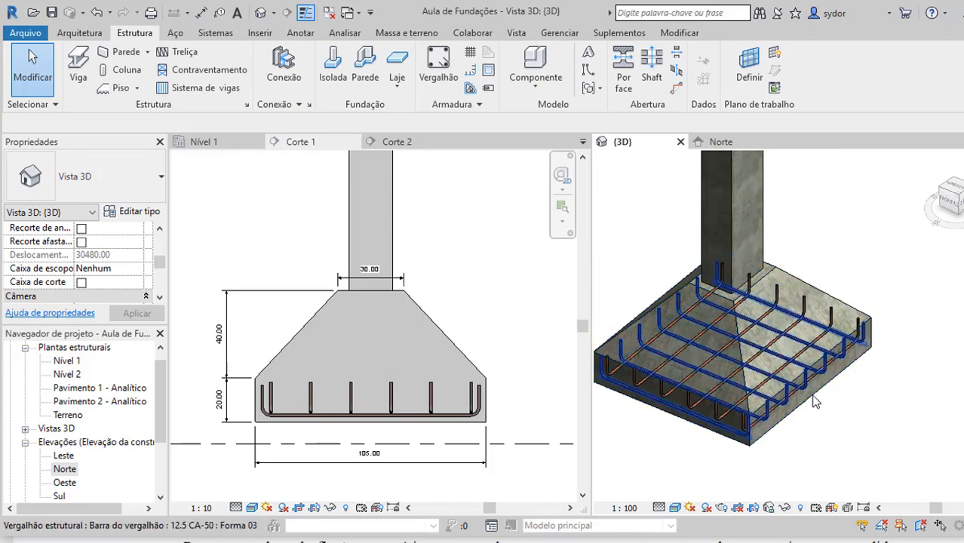
Examine the reinforced footing and its column in 3D, including from the Direita side view.
{"action": "scroll", "coordinate": [821, 428], "scroll_direction": "down", "scroll_amount": 2}
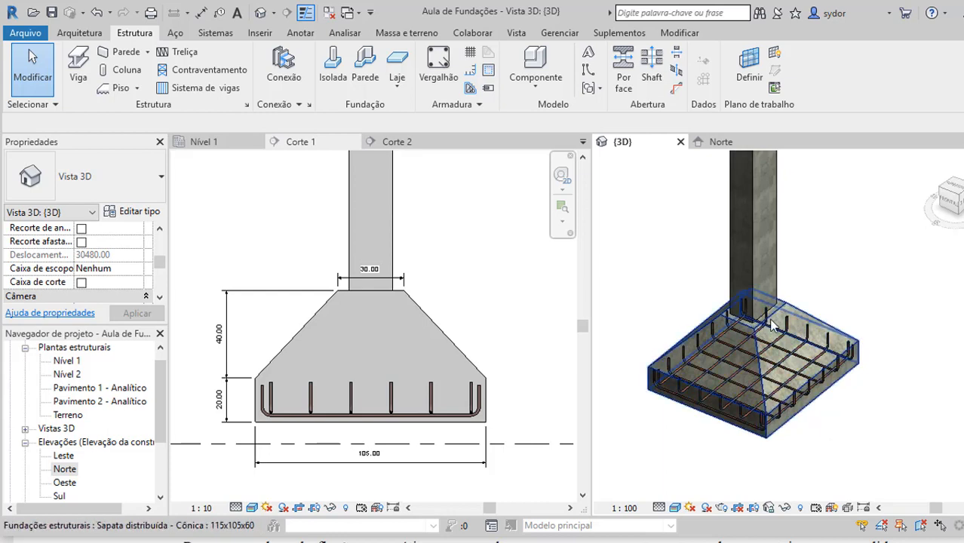
{"action": "scroll", "coordinate": [787, 300], "scroll_direction": "up", "scroll_amount": 3}
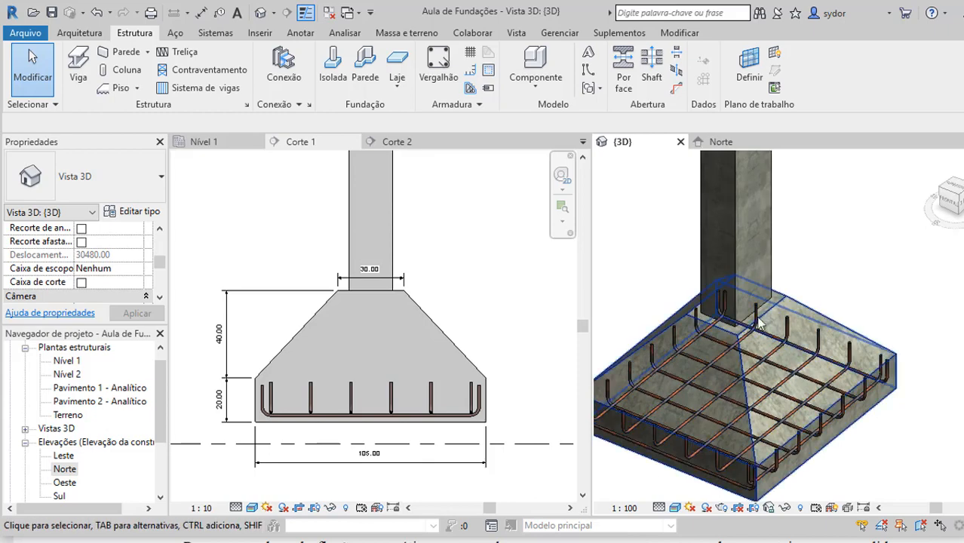
{"action": "scroll", "coordinate": [712, 416], "scroll_direction": "down", "scroll_amount": 3}
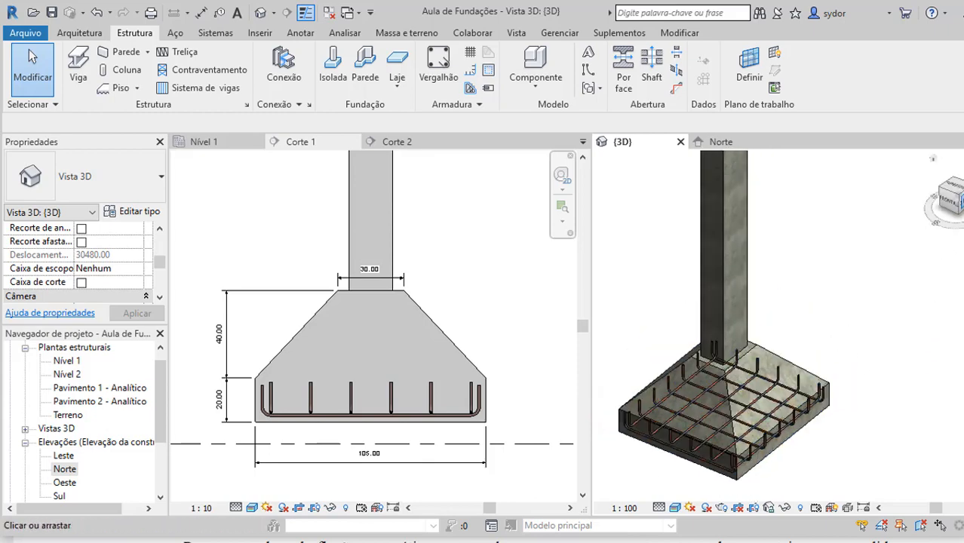
{"action": "left_click", "coordinate": [952, 204]}
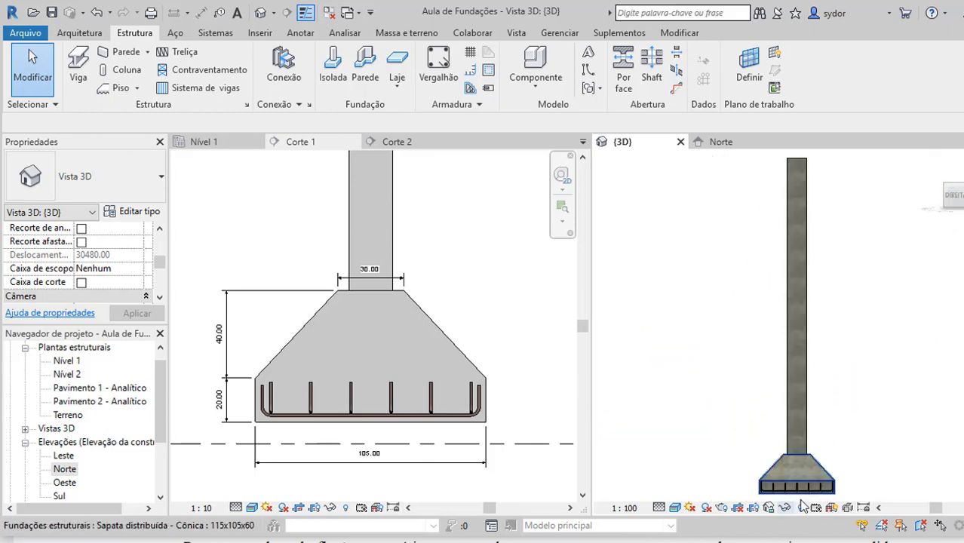
{"action": "middle_click_drag", "start_coordinate": [802, 504], "coordinate": [801, 426], "text": "shift"}
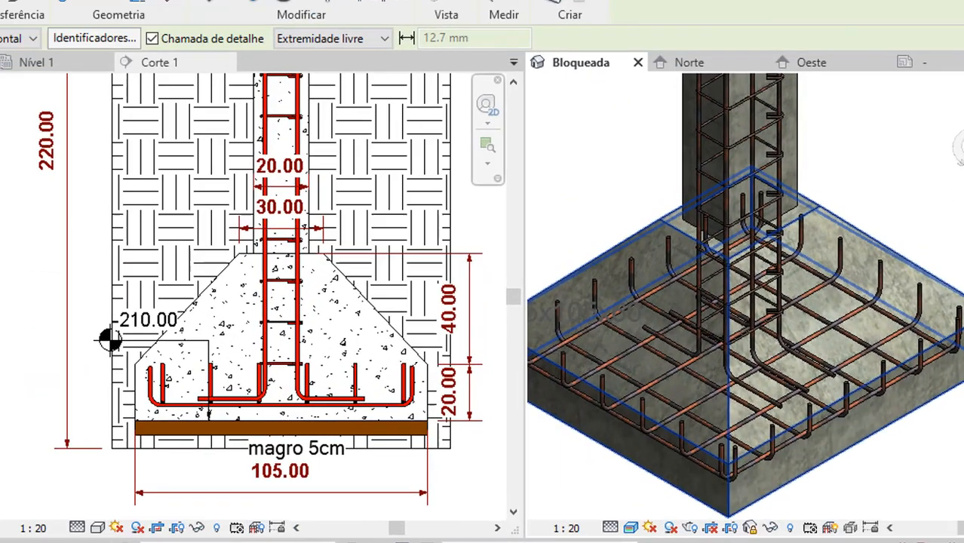
Deselect the footing and examine the column bars, stirrups and footing mesh of the detailed model in the Bloqueada 3D view.
{"action": "key", "text": "Escape"}
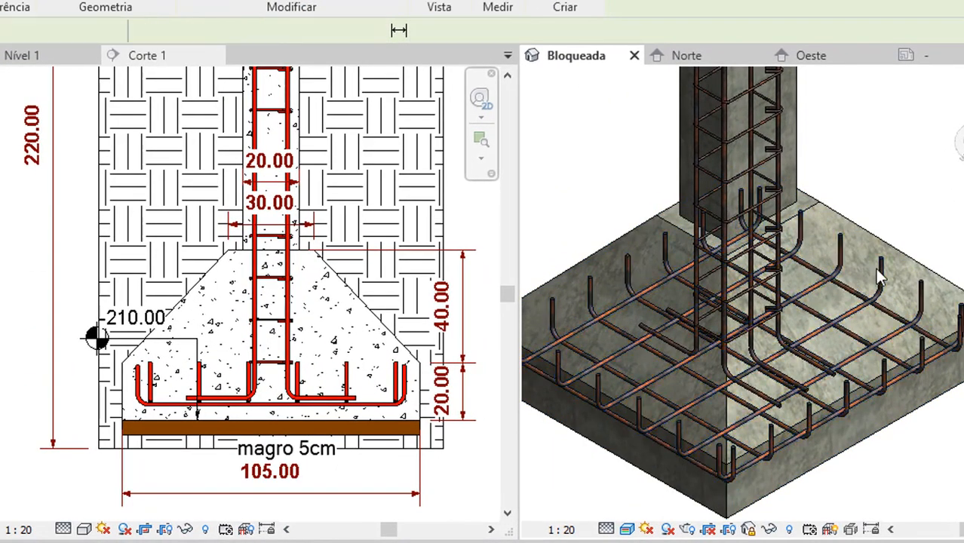
{"action": "scroll", "coordinate": [927, 393], "scroll_direction": "down", "scroll_amount": 2}
{"action": "scroll", "coordinate": [815, 497], "scroll_direction": "up", "scroll_amount": 1}
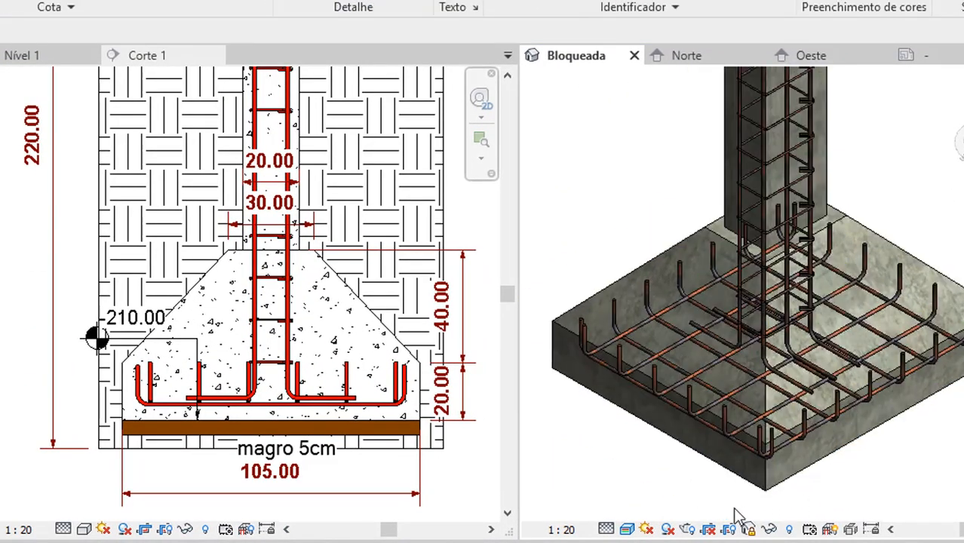